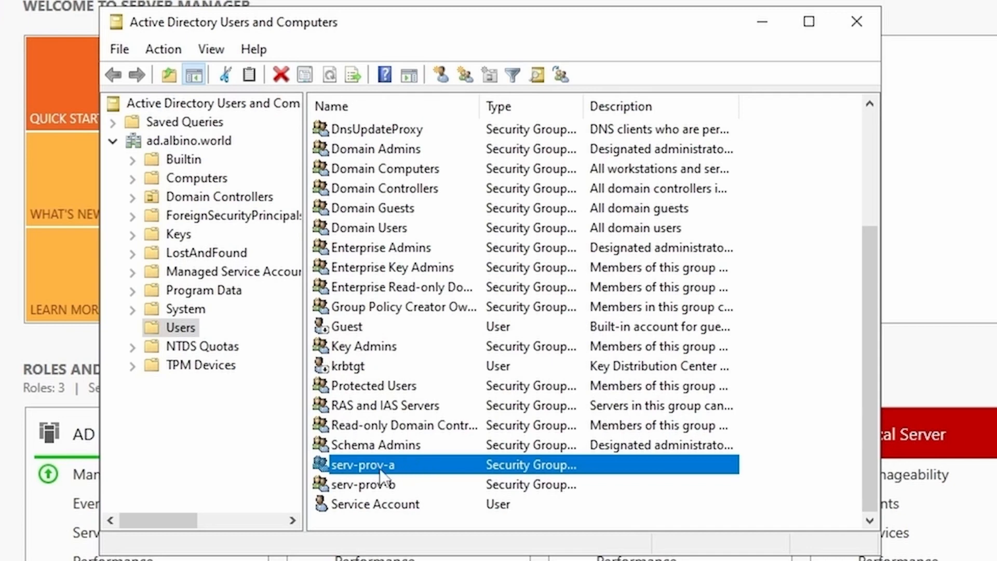
Step: Review the first test user's logon name, account options and serv-prov-a group membership
click(408, 483)
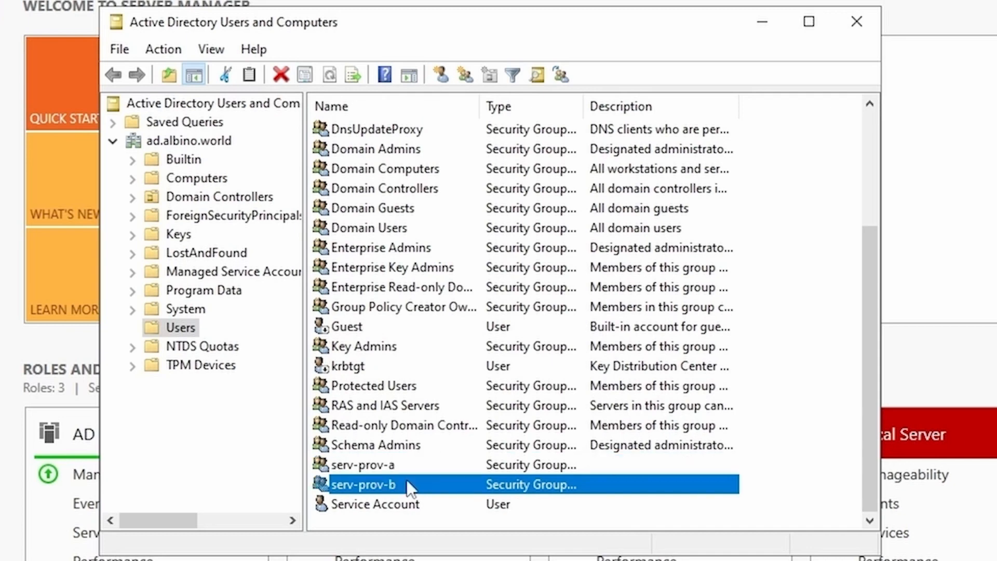
click(431, 509)
scroll(431, 507, up, 3)
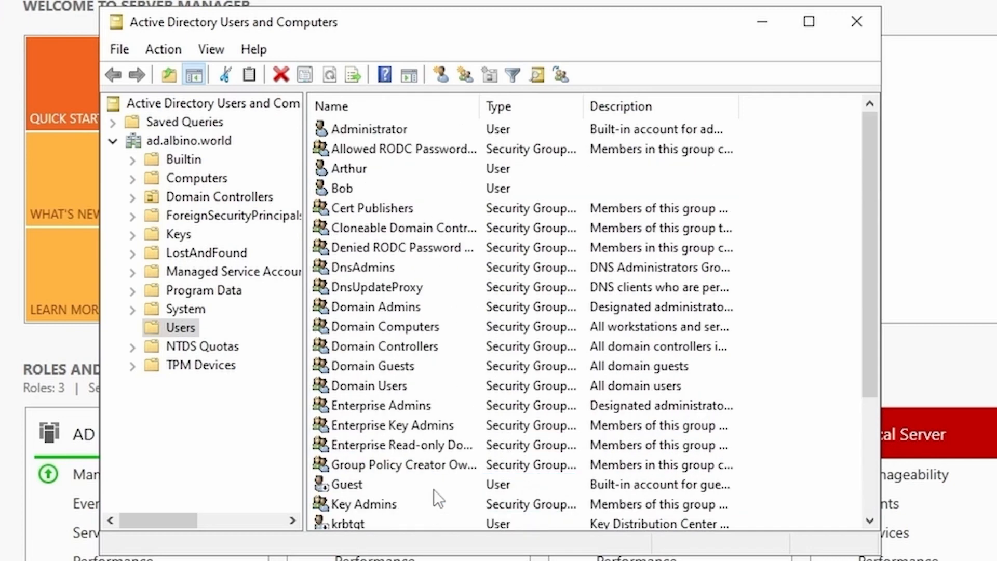
click(399, 171)
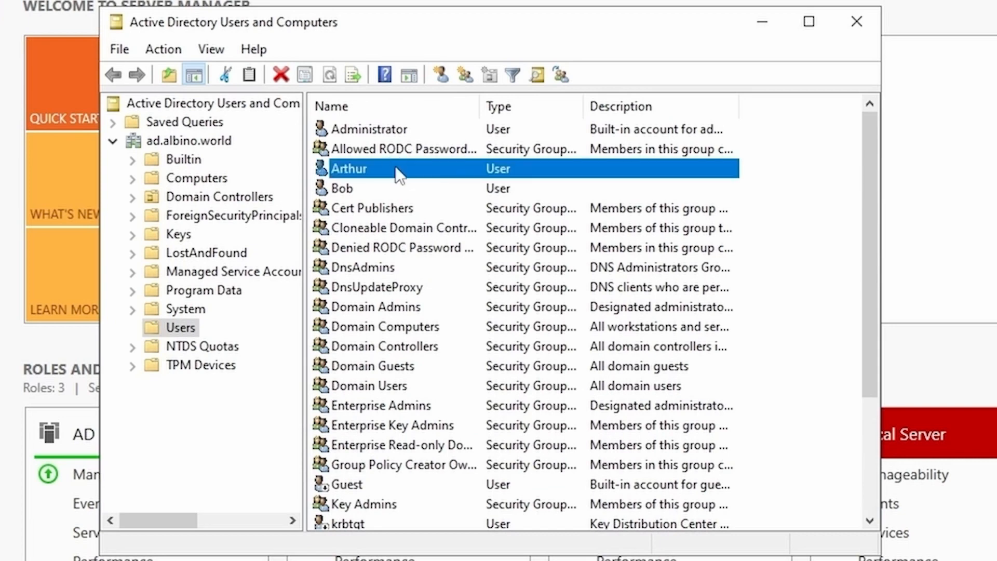
double_click(399, 171)
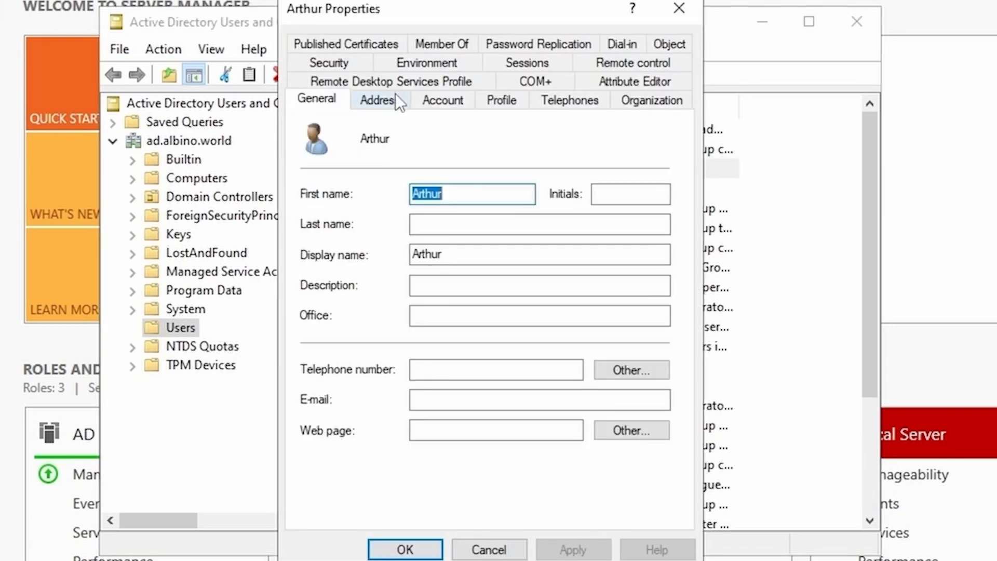
click(441, 100)
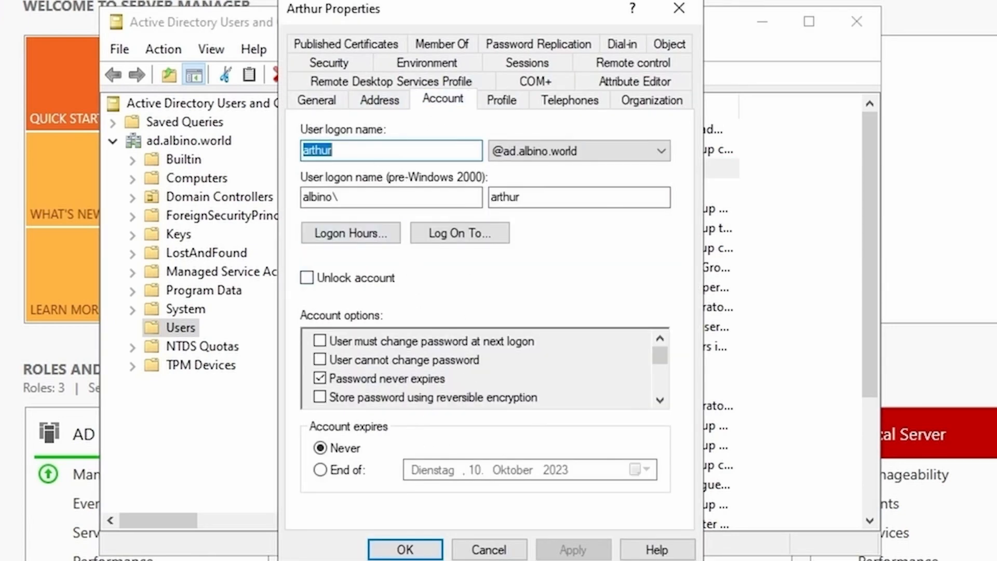
click(348, 152)
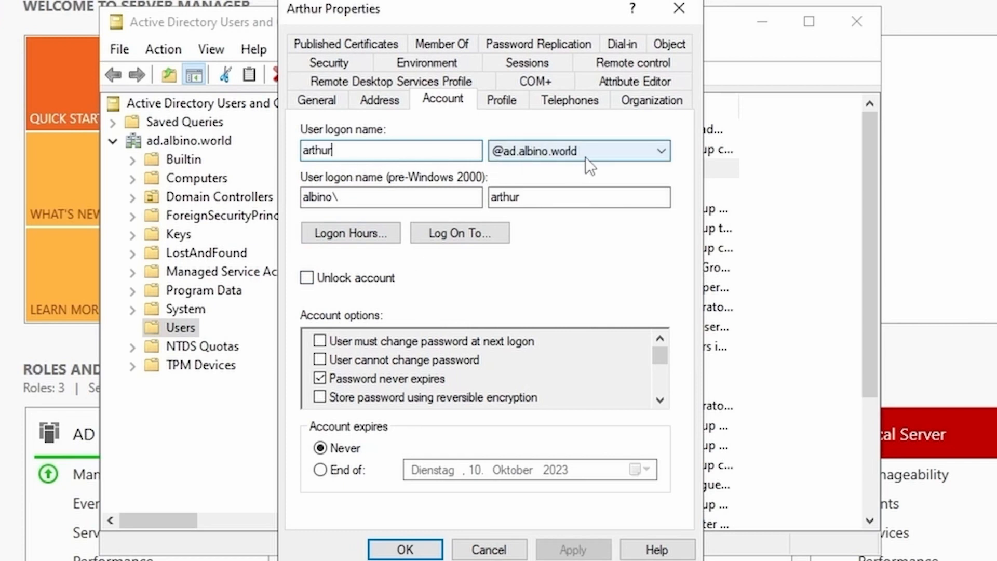
click(441, 44)
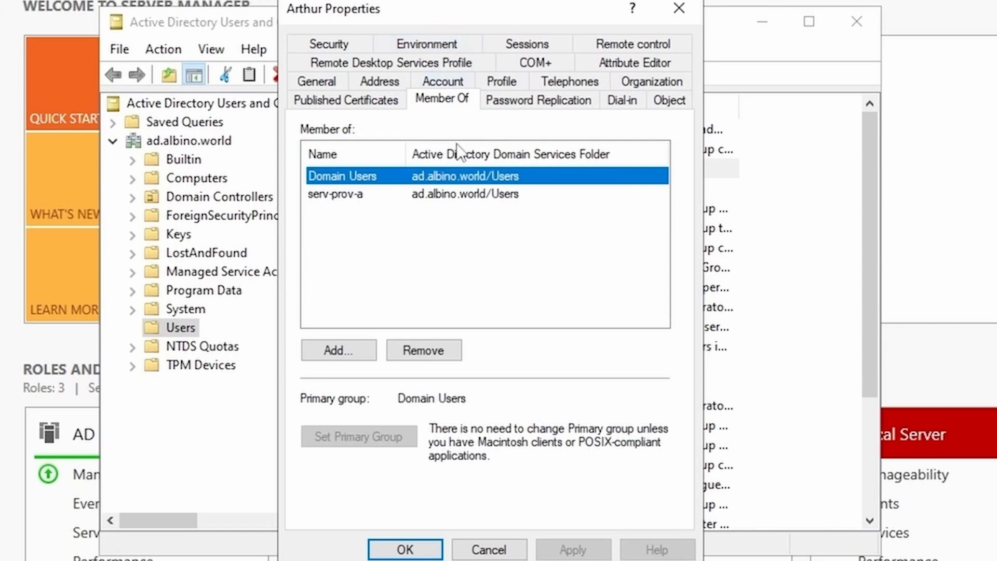
click(375, 195)
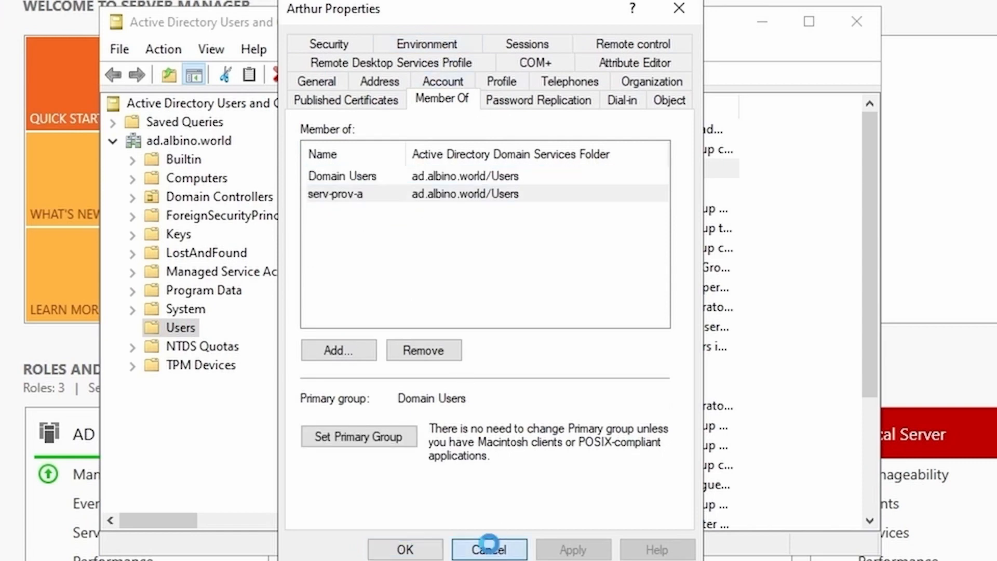
click(494, 549)
Step: Review the second test user's account options and group memberships without saving
double_click(373, 187)
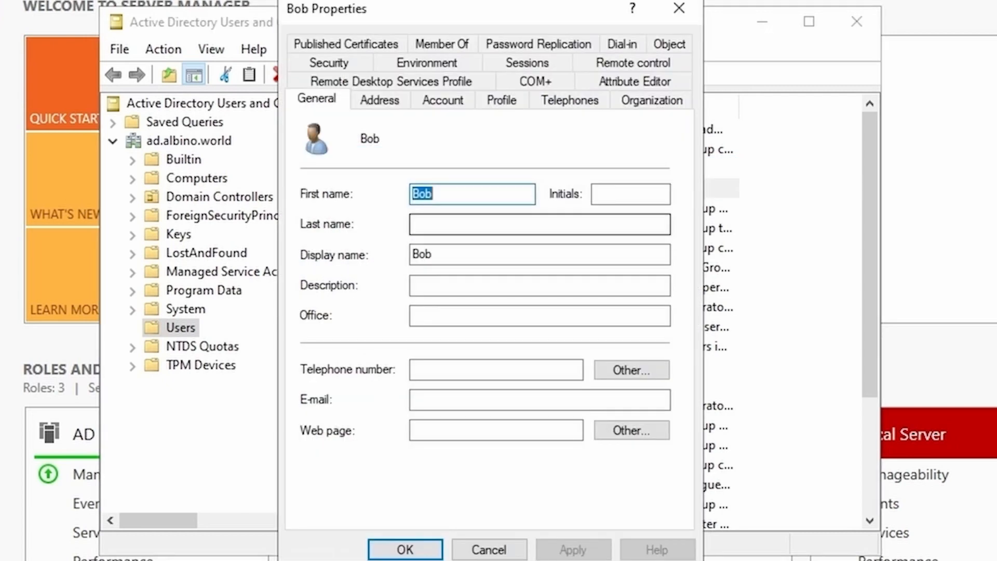
click(433, 99)
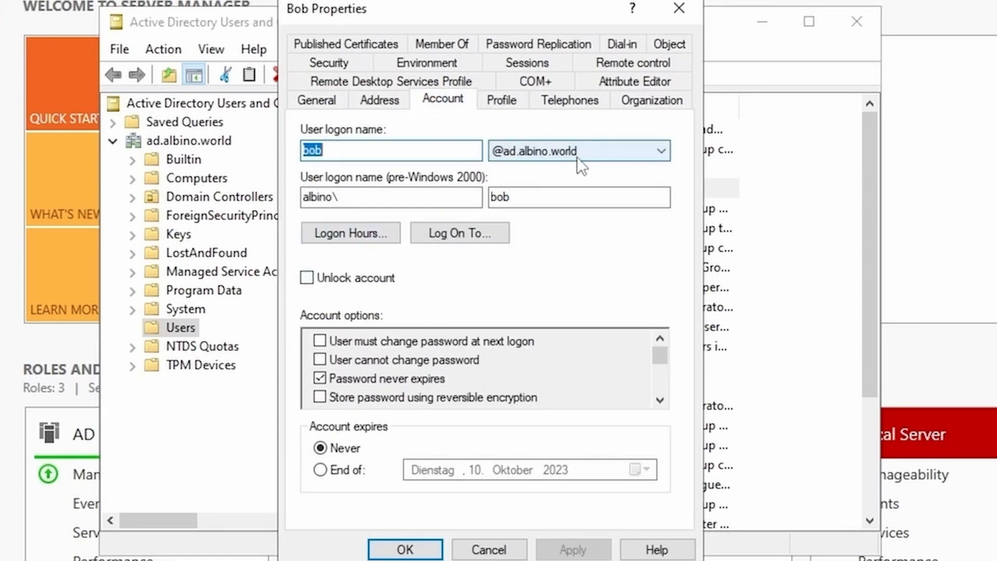
click(446, 44)
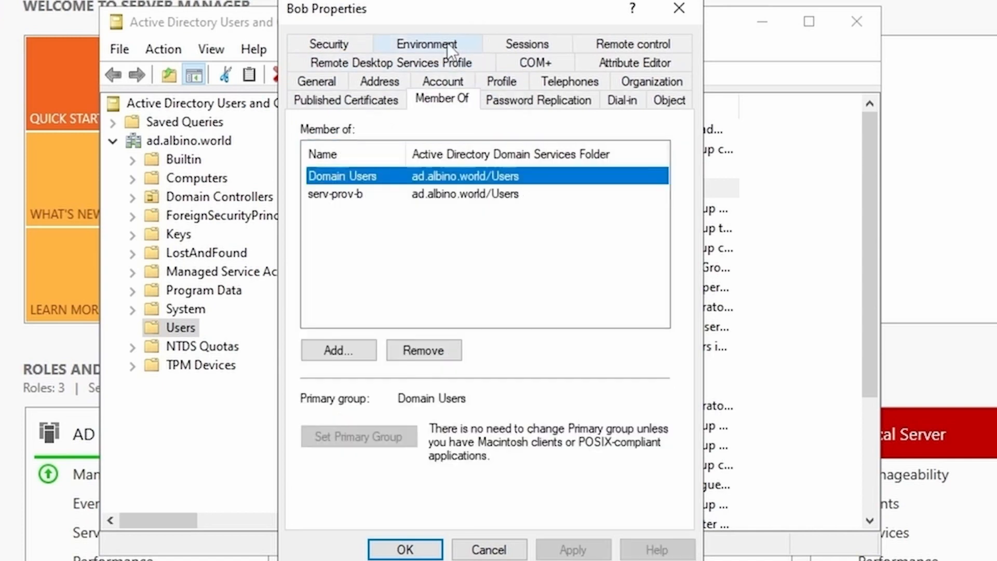
click(360, 206)
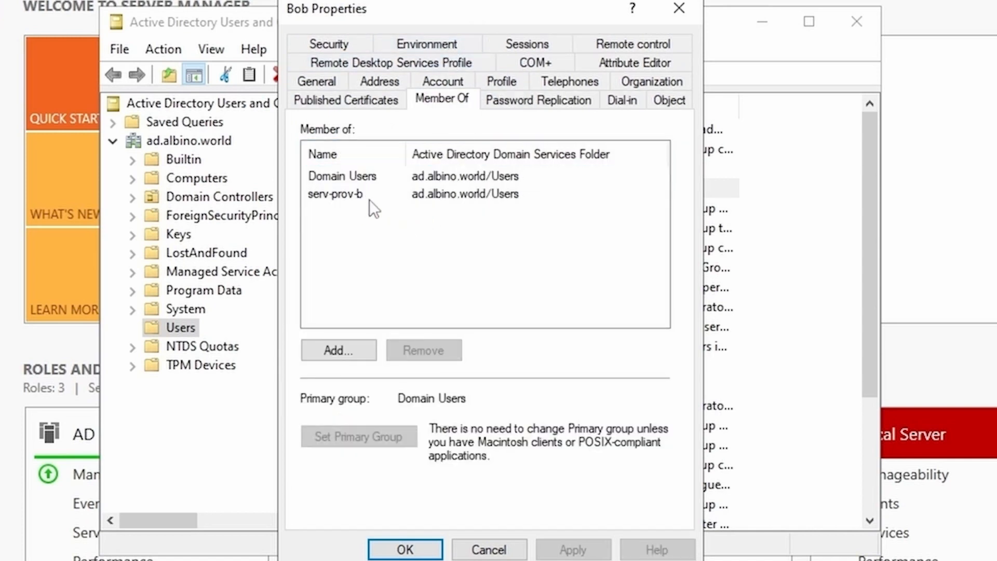
click(488, 551)
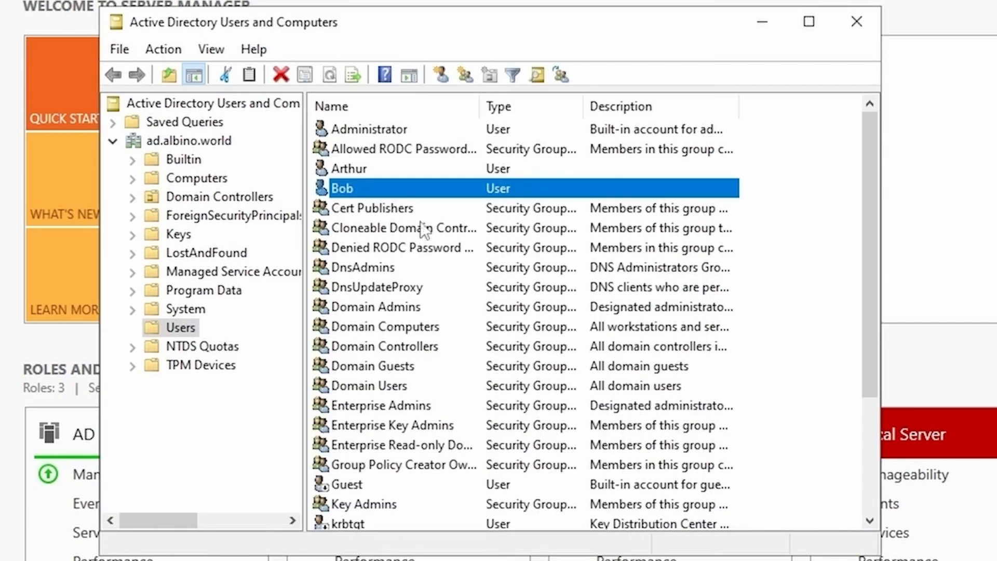
click(383, 169)
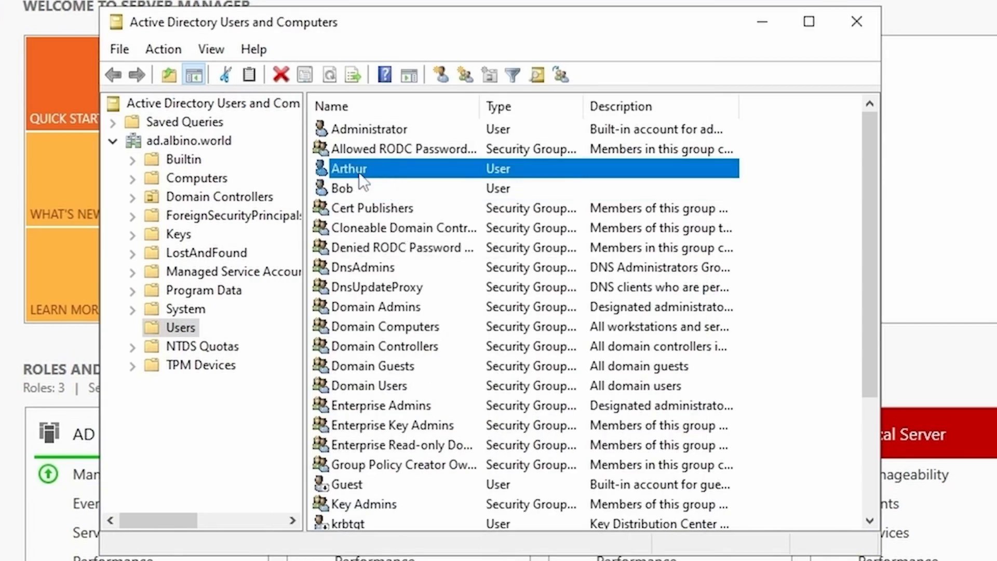
scroll(391, 229, down, 2)
scroll(391, 229, down, 1)
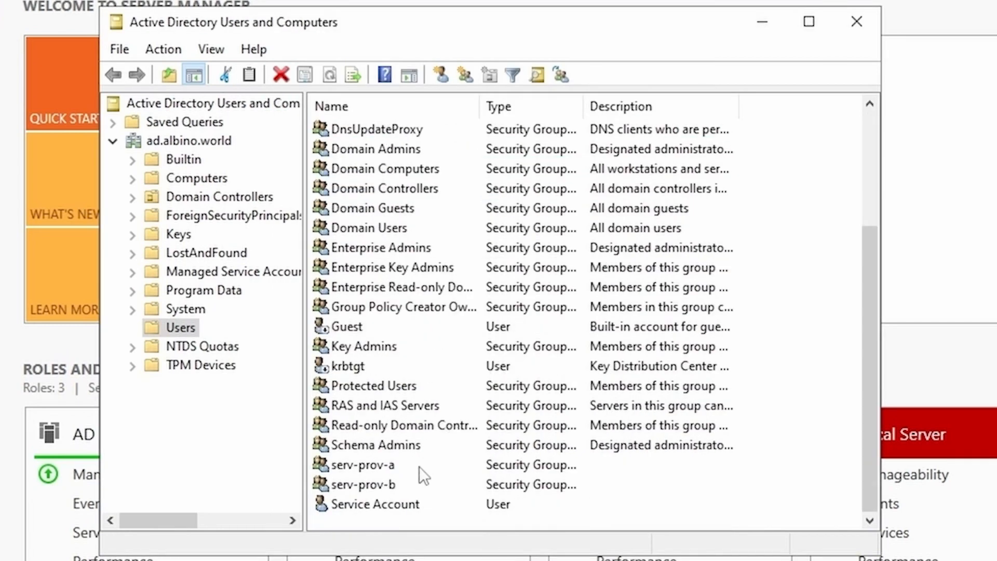
scroll(410, 351, up, 3)
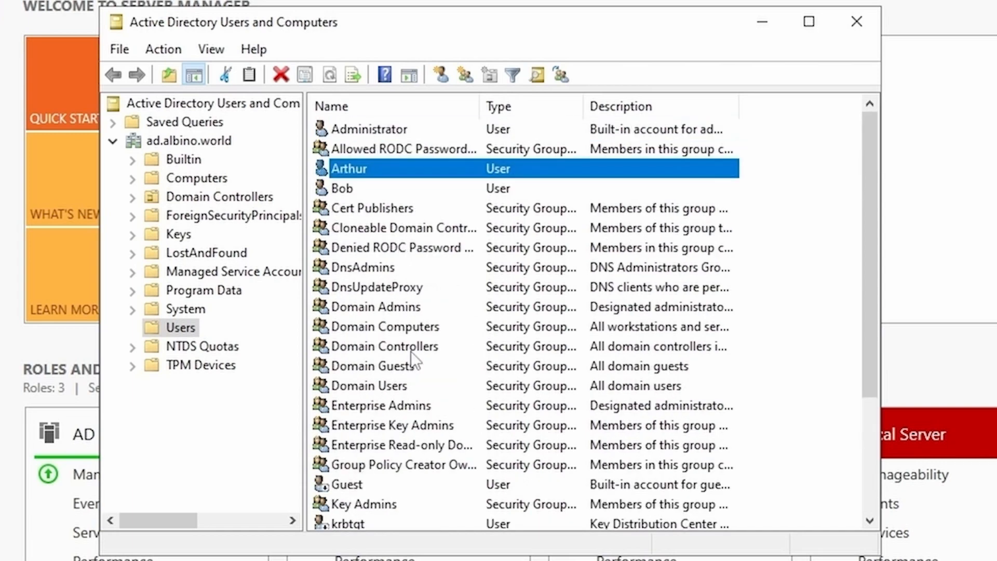
scroll(479, 494, down, 2)
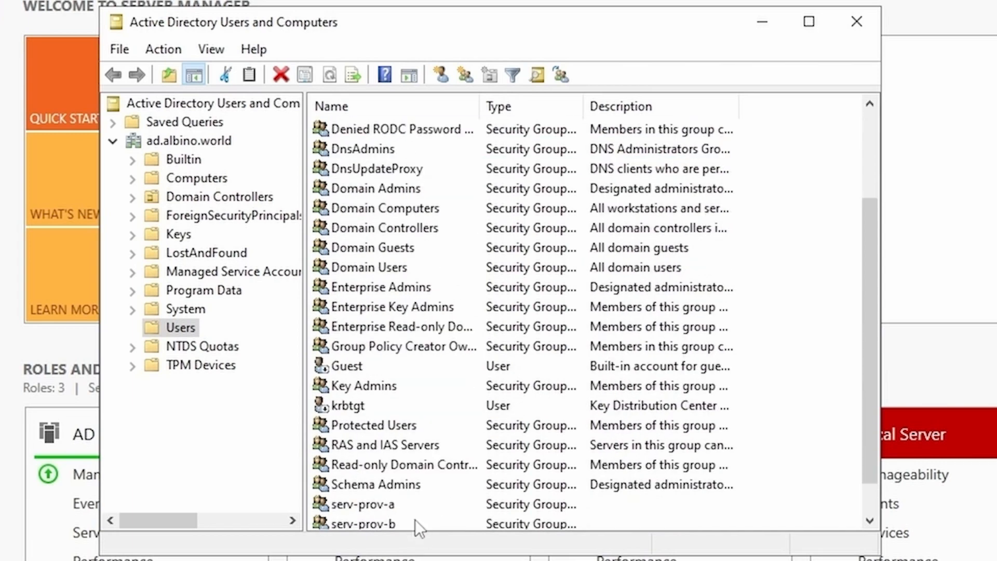
scroll(416, 519, down, 1)
click(411, 502)
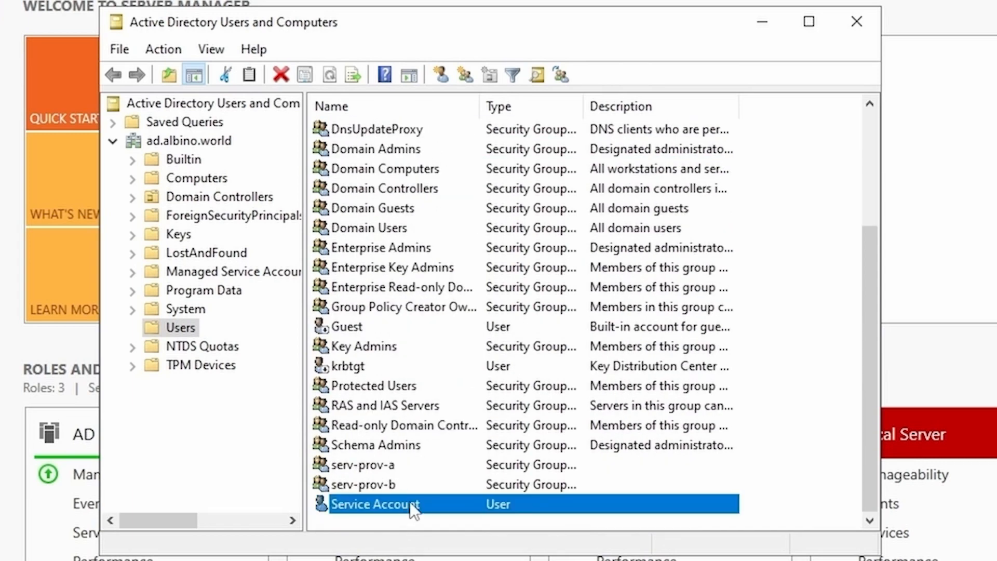
double_click(410, 502)
click(425, 101)
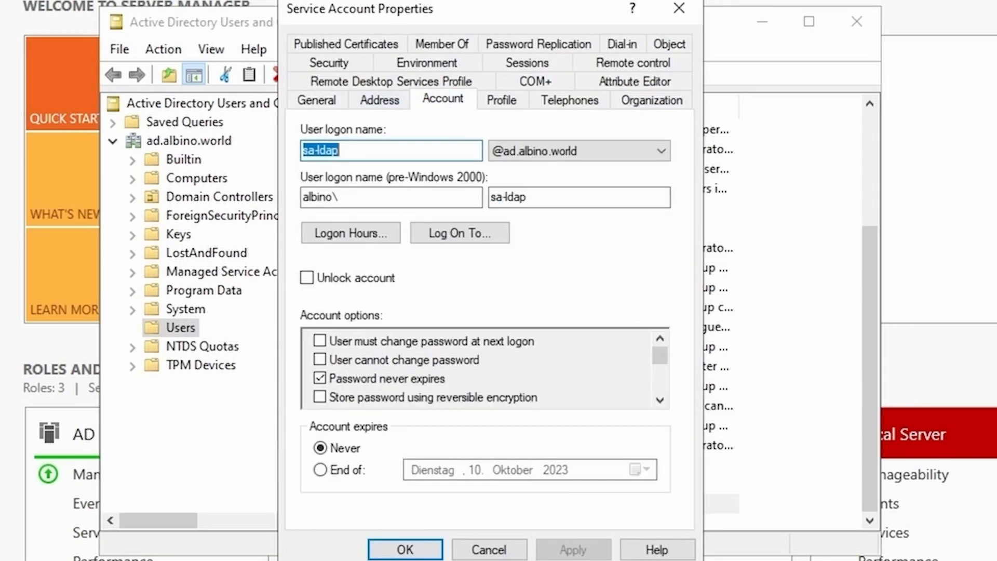
key(End)
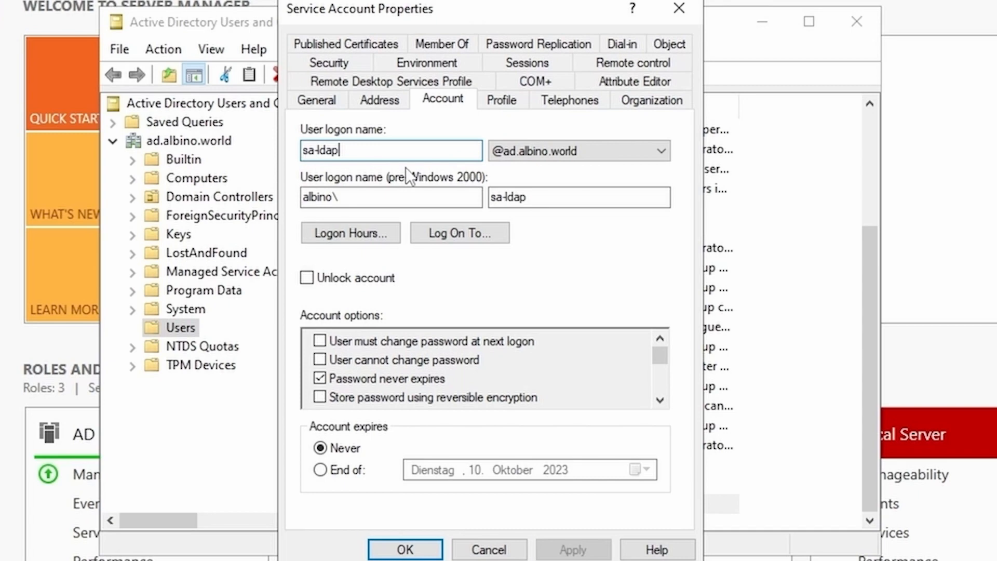
key(Return)
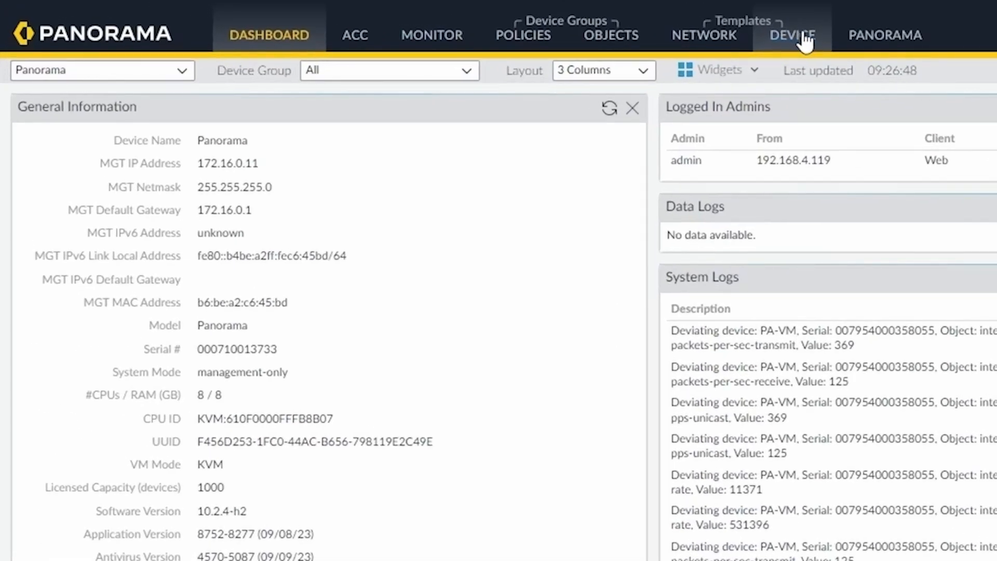
Step: Confirm the LDAP service route uses ethernet1/2 with source 10.0.1.1/24, leaving it unchanged
click(805, 37)
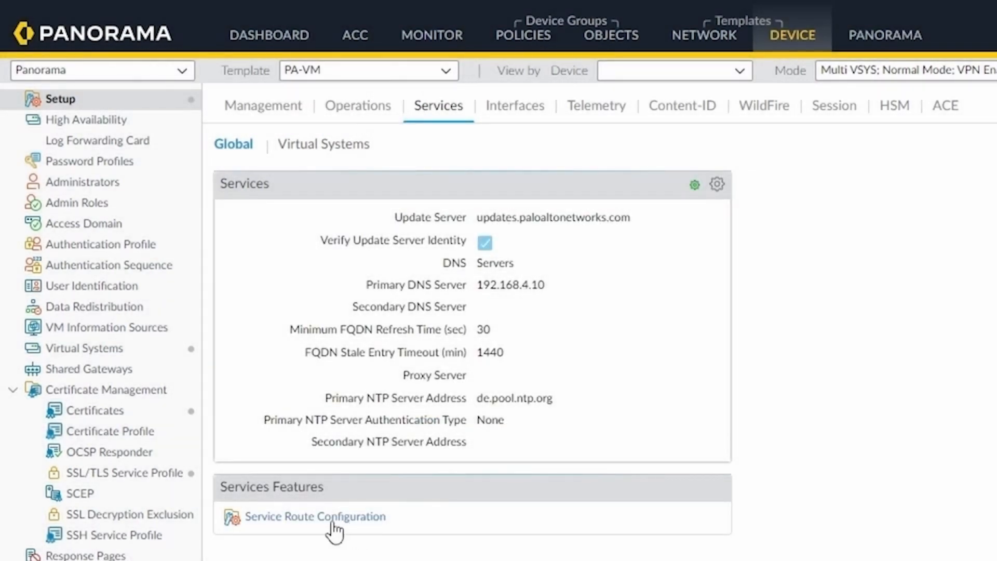
click(338, 517)
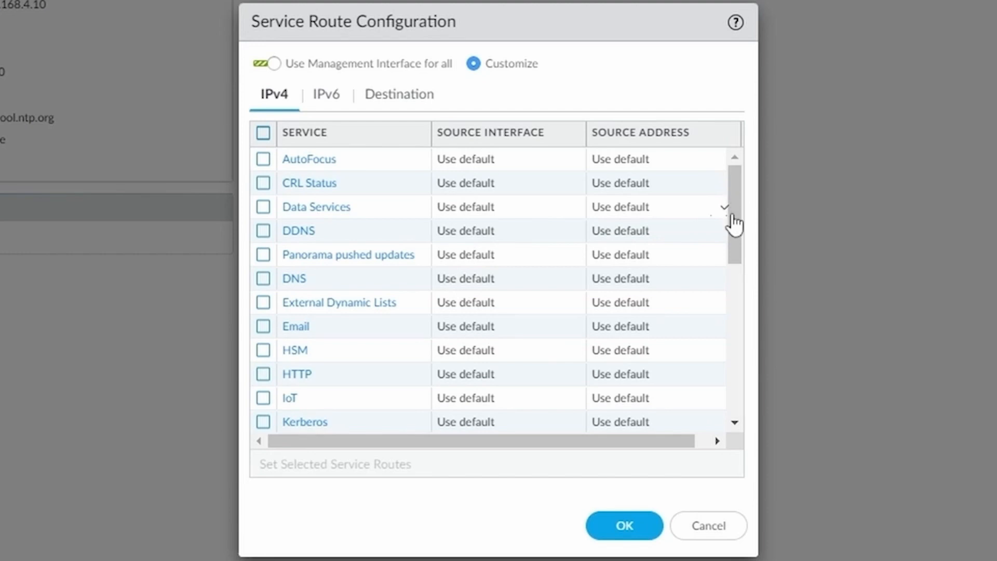
scroll(731, 270, down, 3)
scroll(731, 277, down, 1)
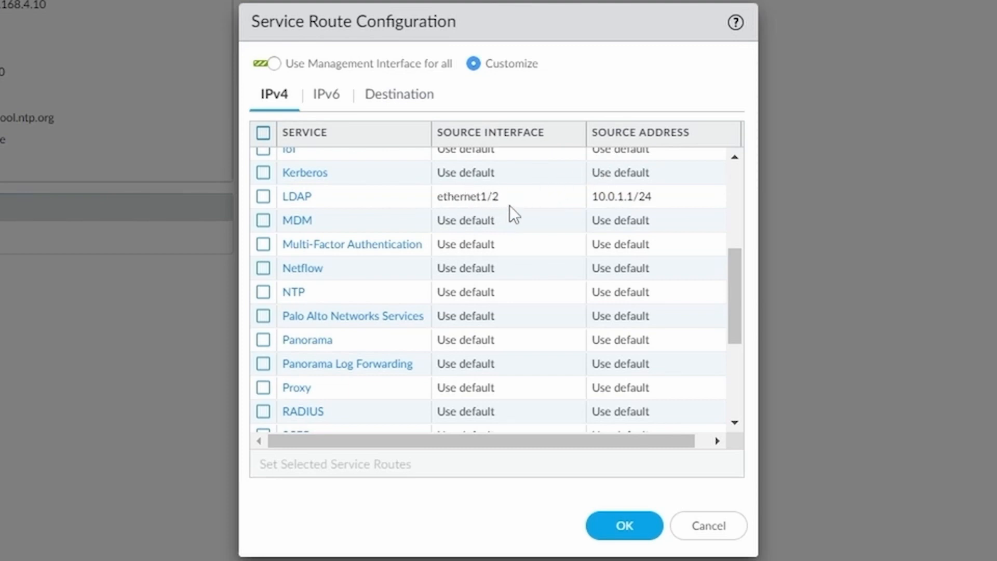
click(709, 526)
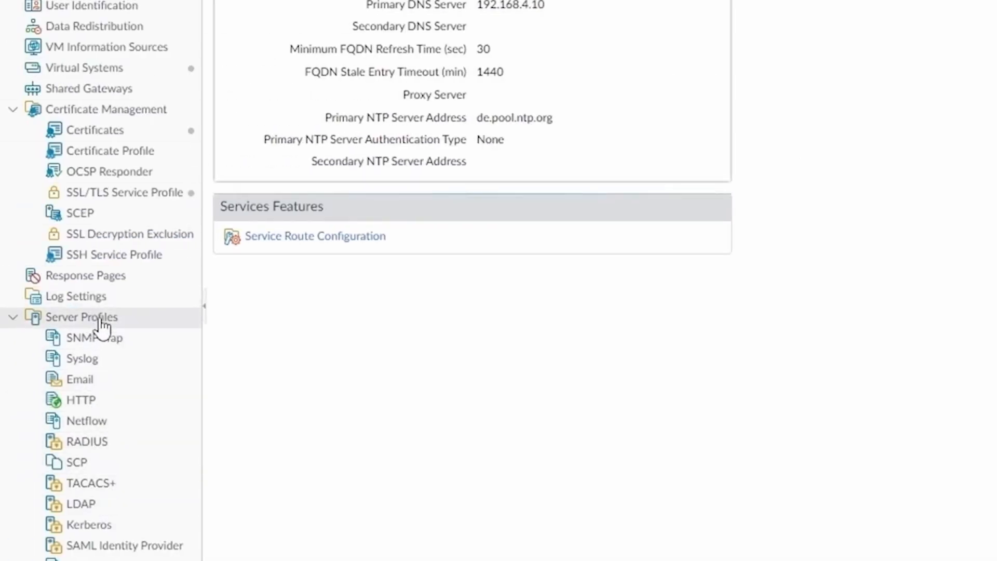
Step: Create a new LDAP server profile named ldap-profile
click(99, 507)
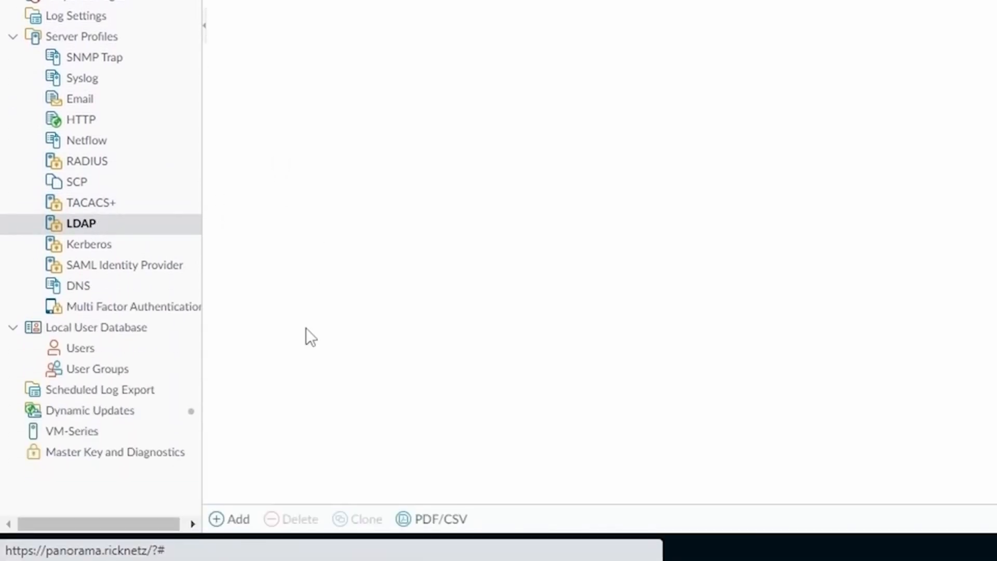
click(238, 519)
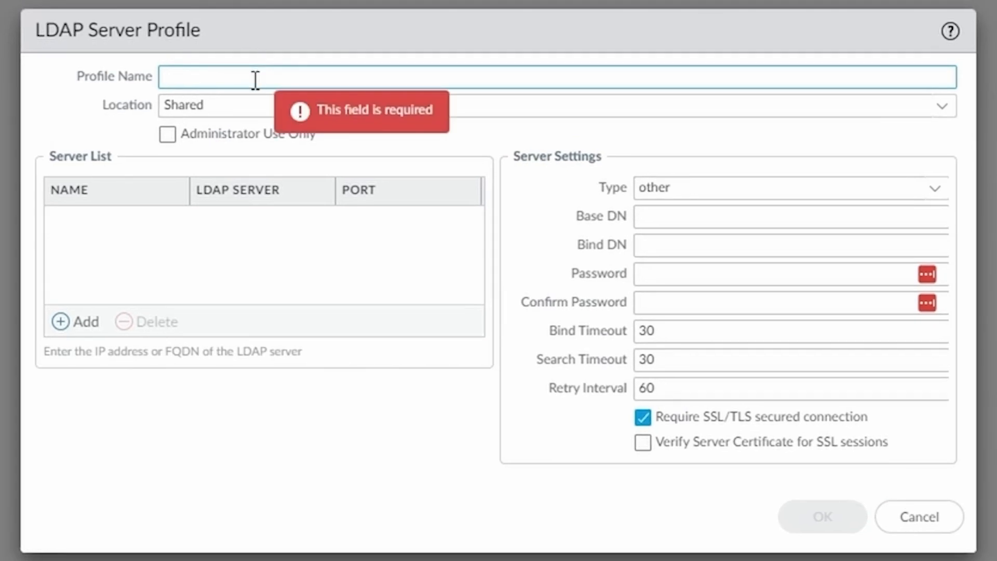
text(ldap-)
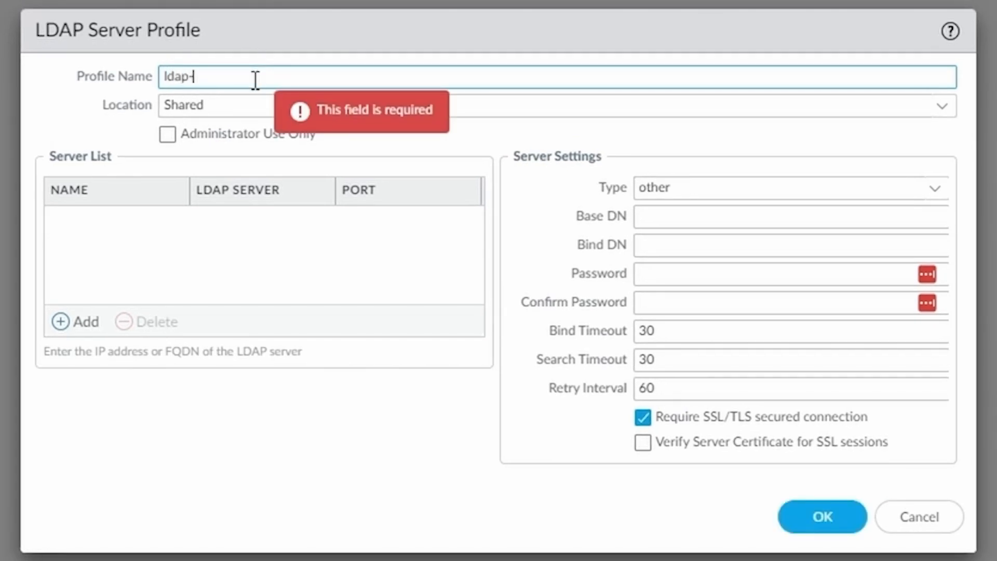
text(profile)
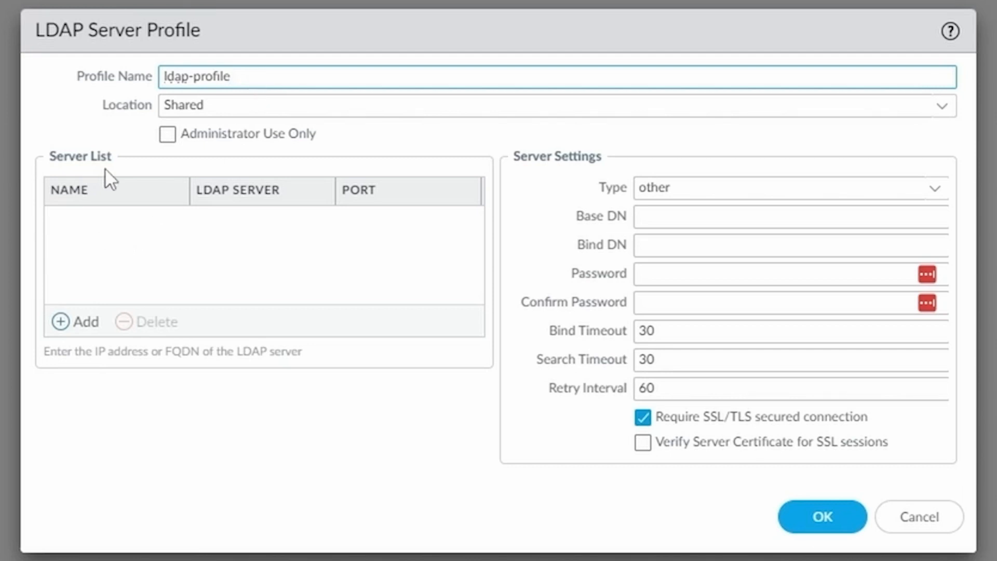
Step: Add server windows2022 at 10.0.1.101 and set the type to active-directory
click(82, 323)
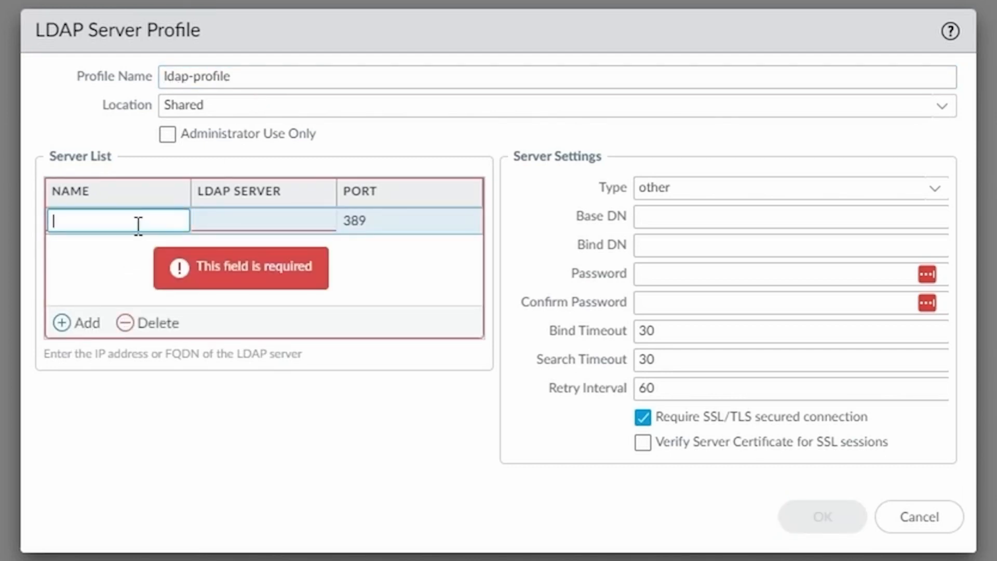
text(windows2022)
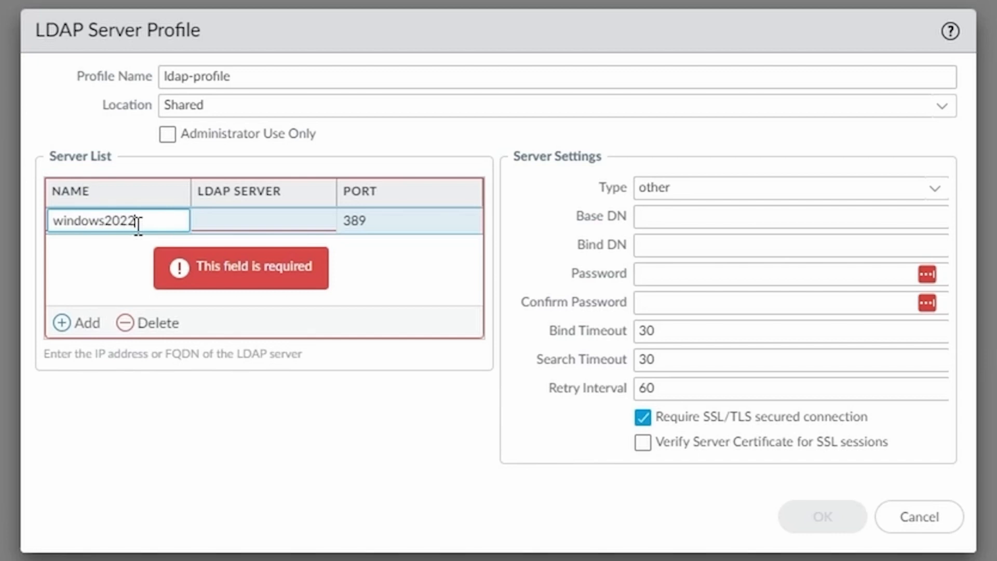
click(221, 228)
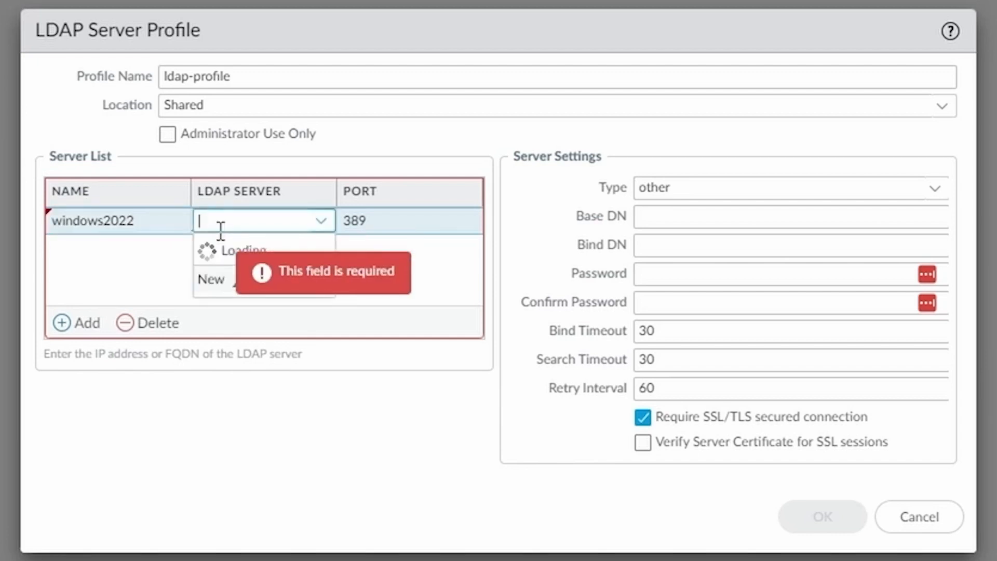
text(10.0.1.101)
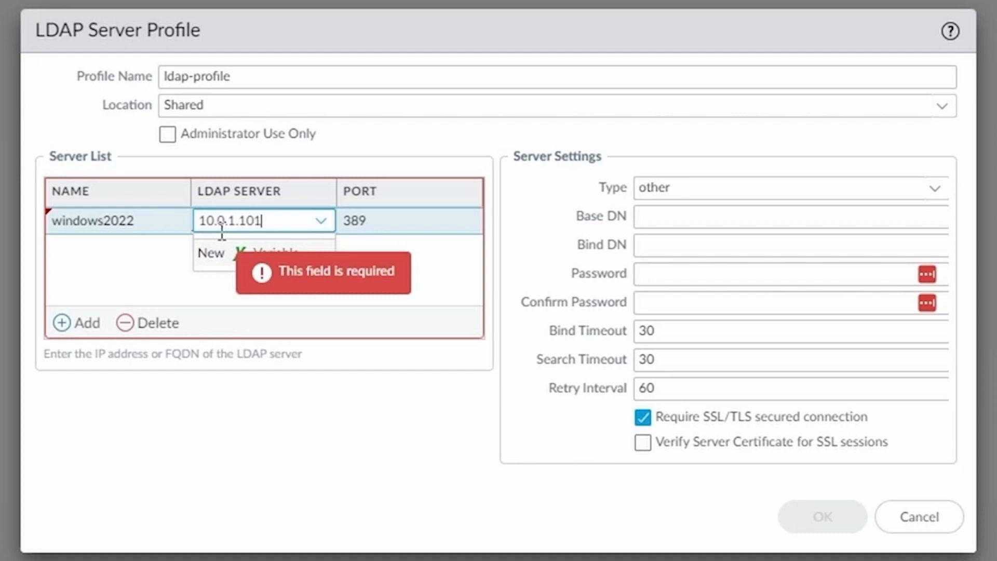
click(375, 433)
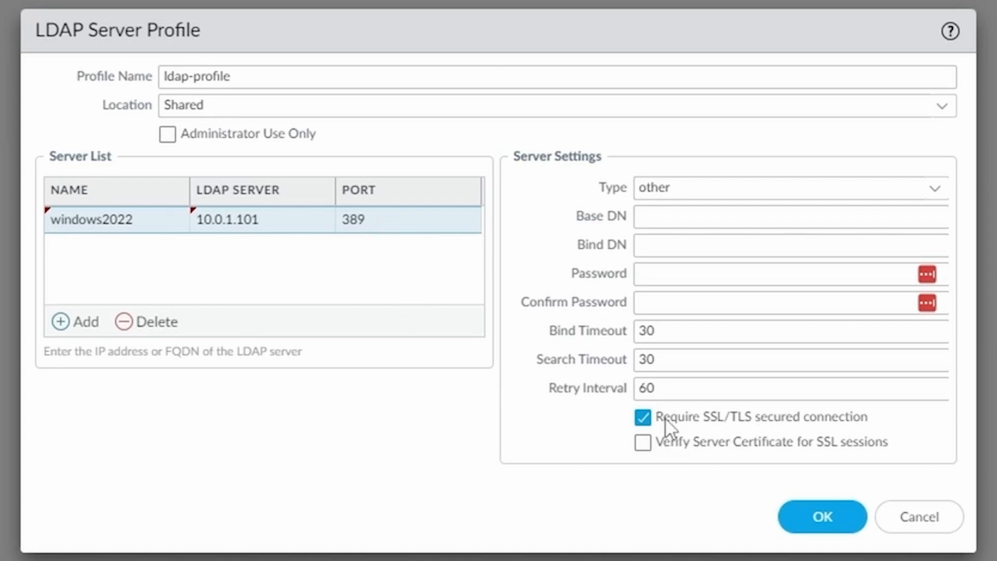
click(935, 195)
click(720, 219)
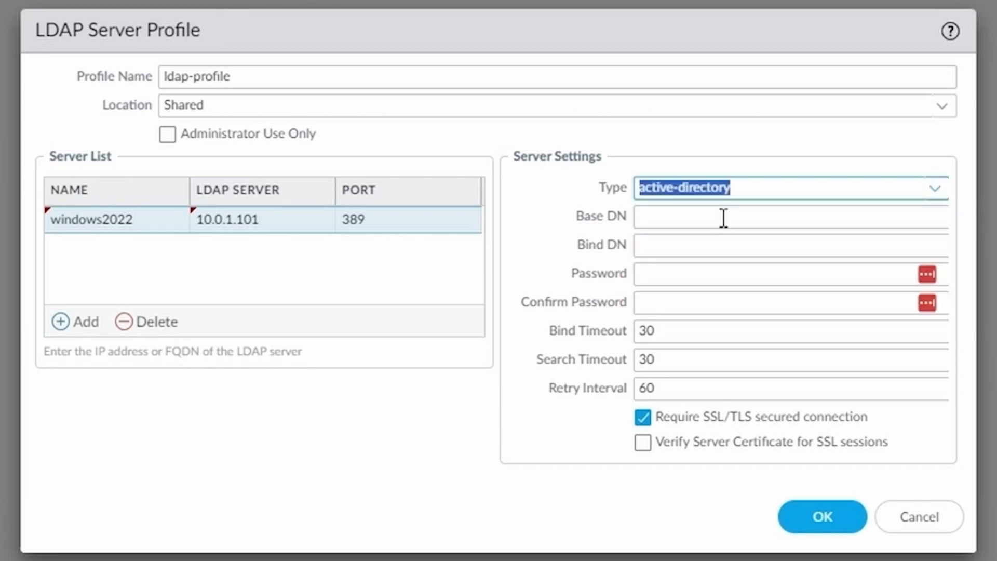
click(724, 218)
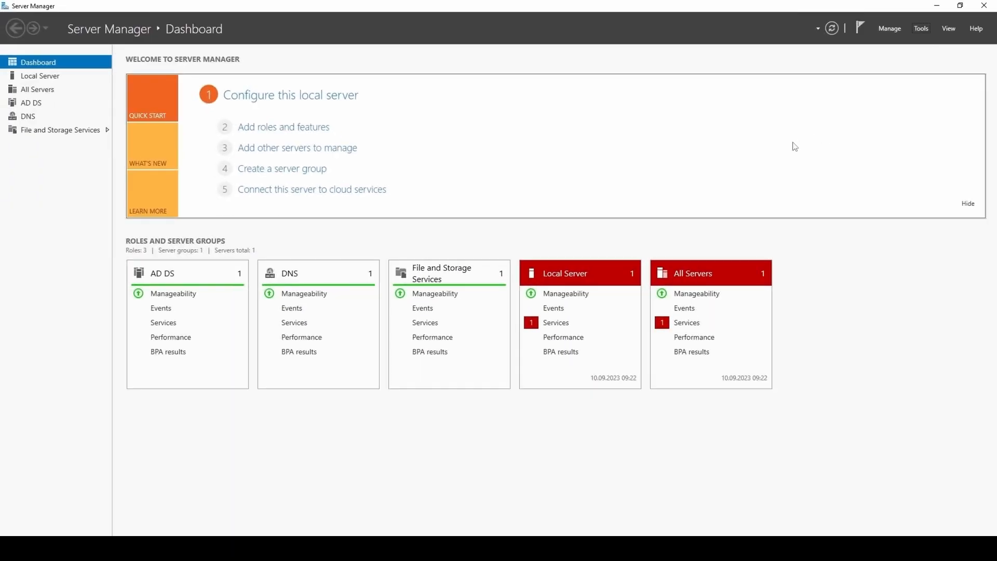
Step: Launch Active Directory Users and Computers and check the Advanced Features view option
click(921, 28)
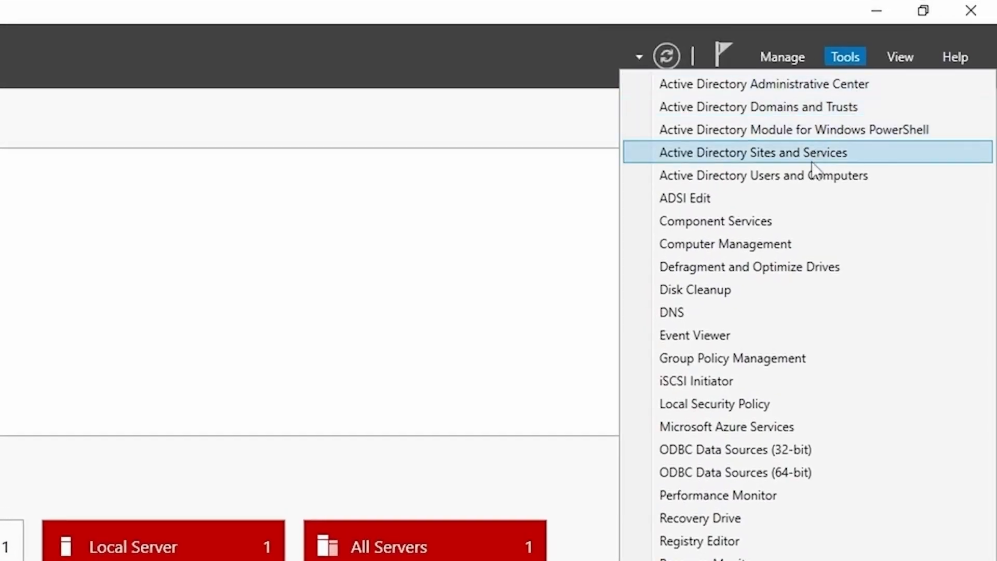
click(794, 173)
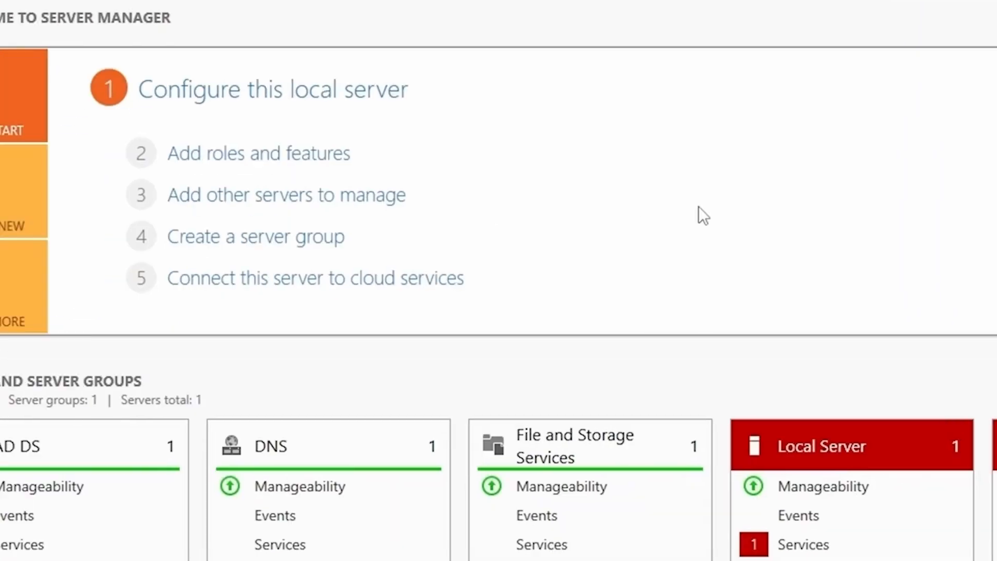
scroll(482, 290, down, 3)
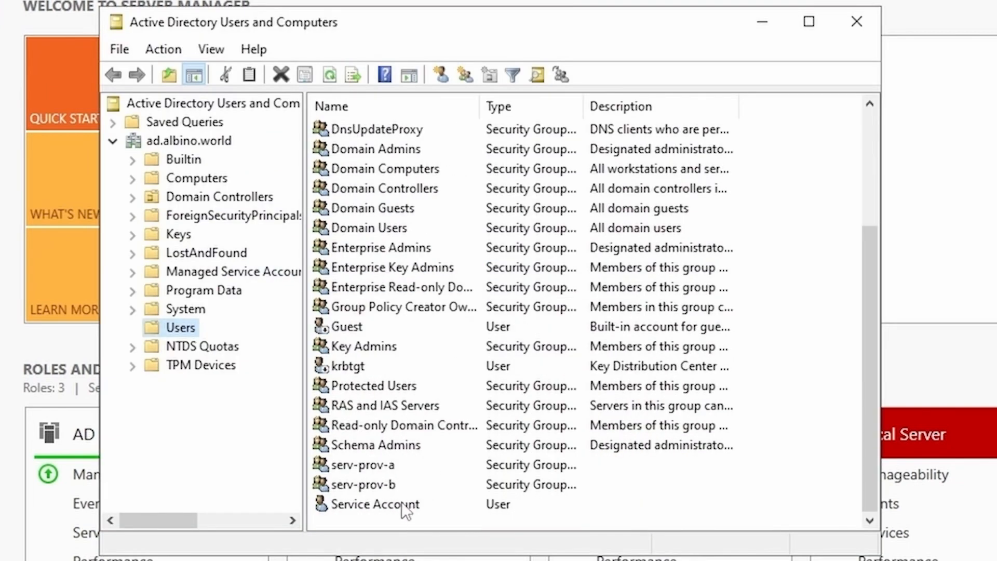
click(212, 49)
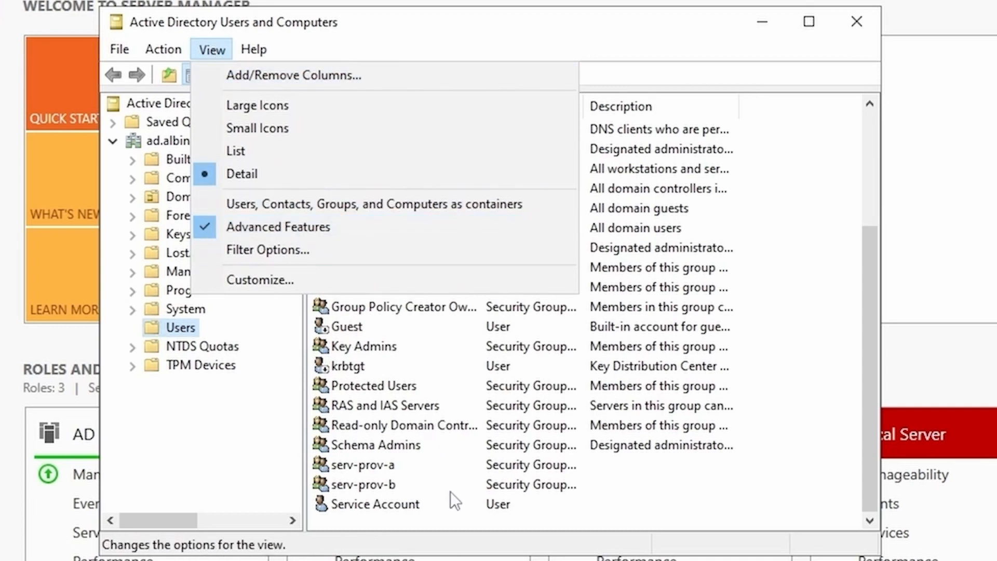
click(445, 519)
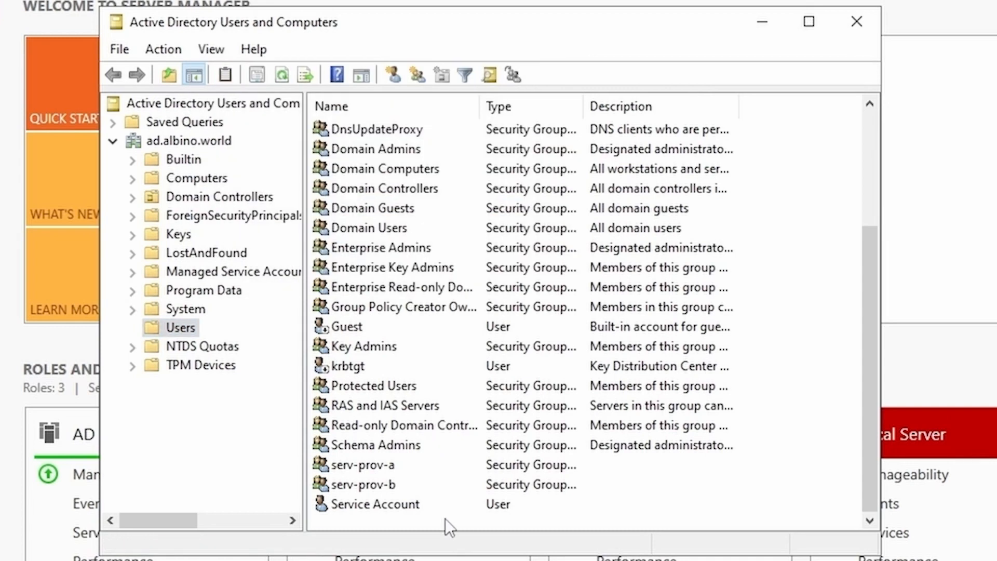
Step: Copy the Service Account's distinguishedName from the Attribute Editor, then close the console
double_click(388, 505)
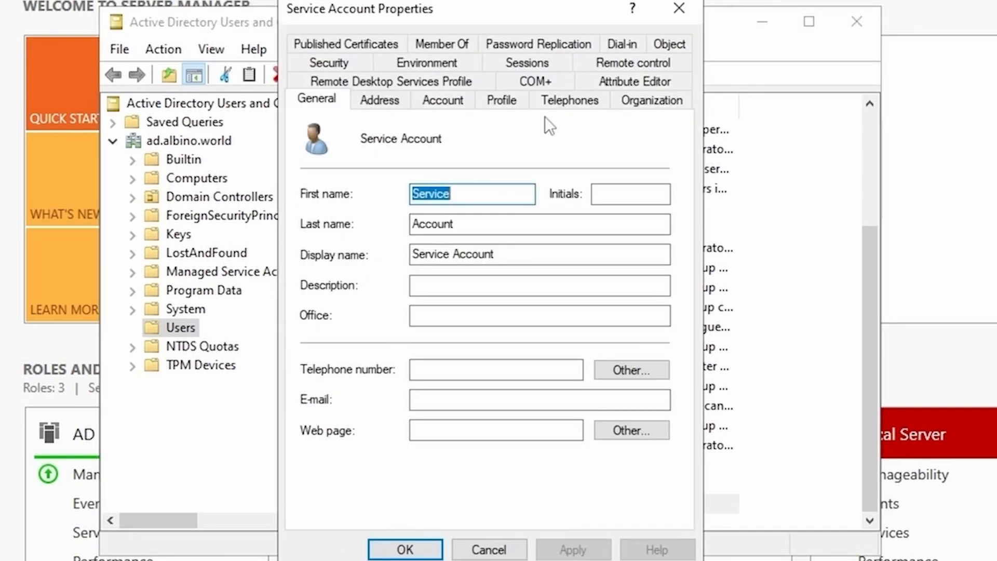
click(671, 78)
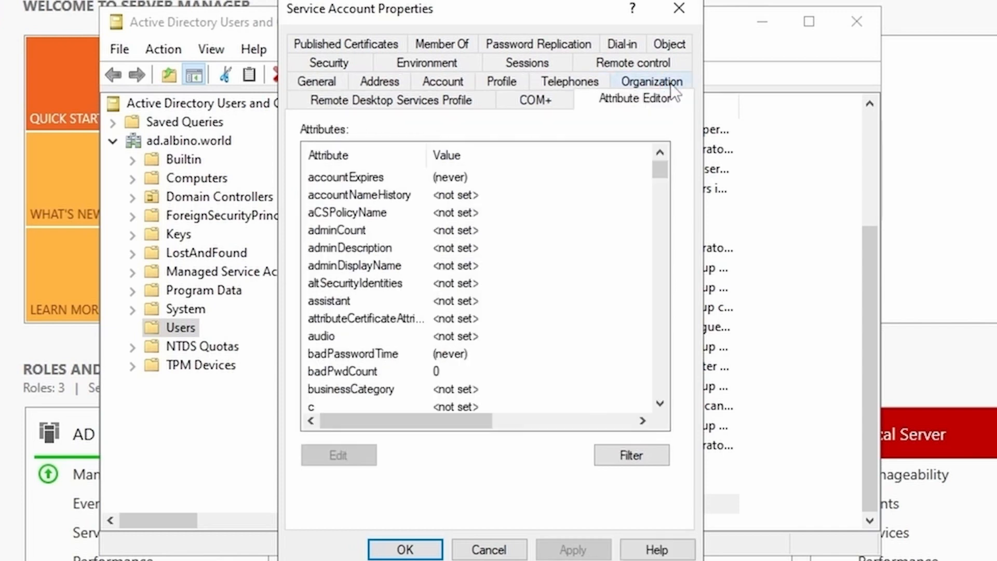
click(659, 405)
drag(660, 404, 659, 404)
click(521, 359)
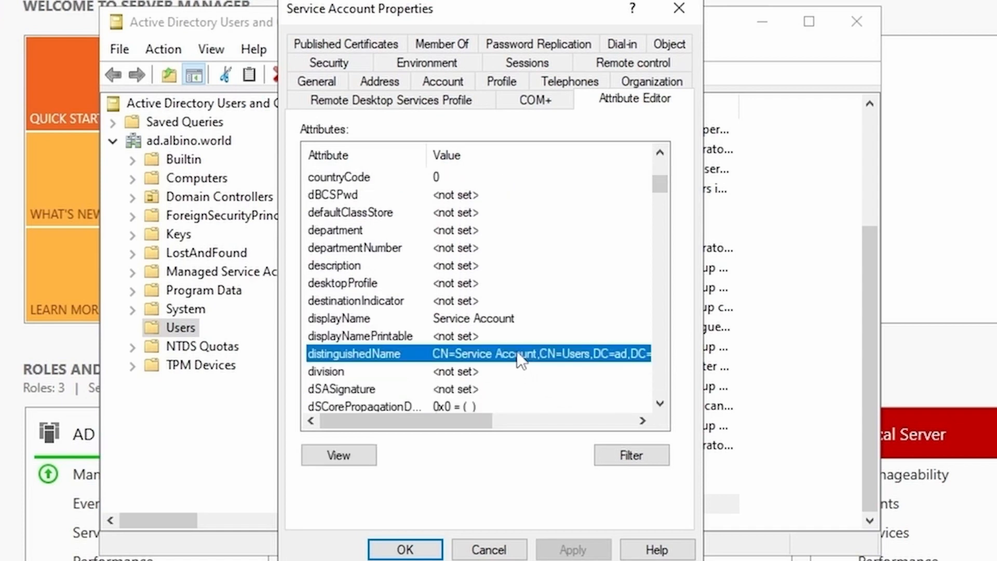
double_click(517, 353)
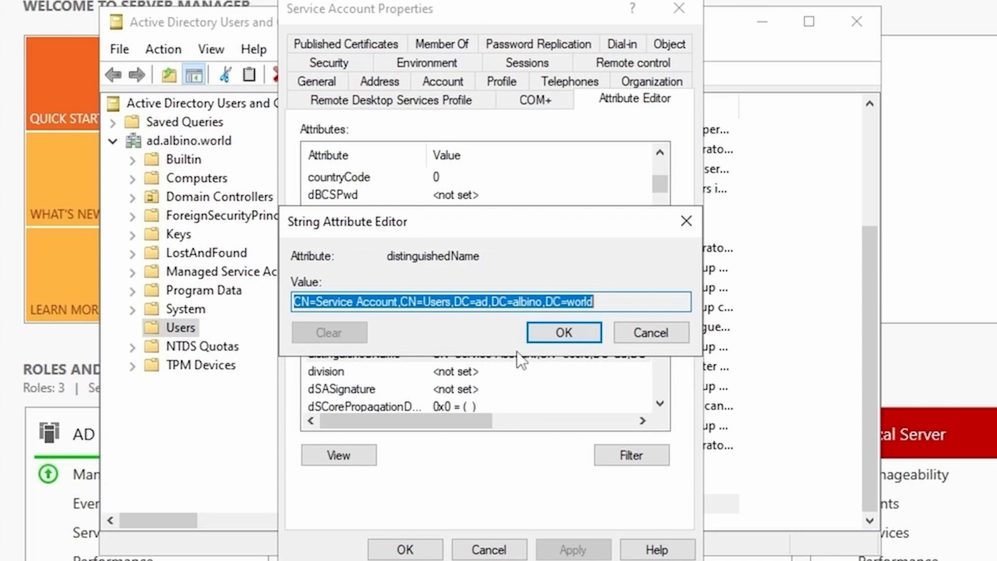
click(649, 334)
click(434, 549)
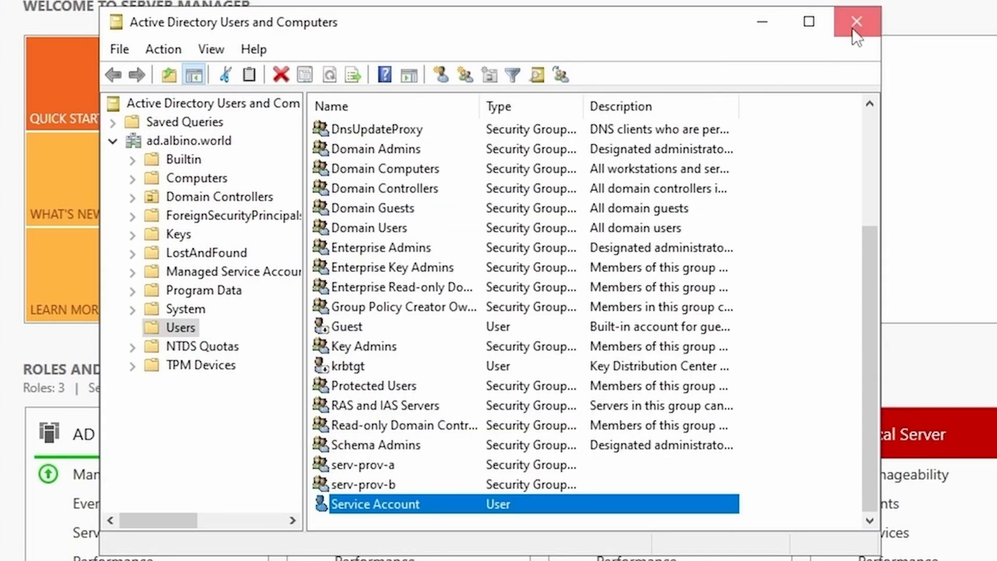
click(854, 23)
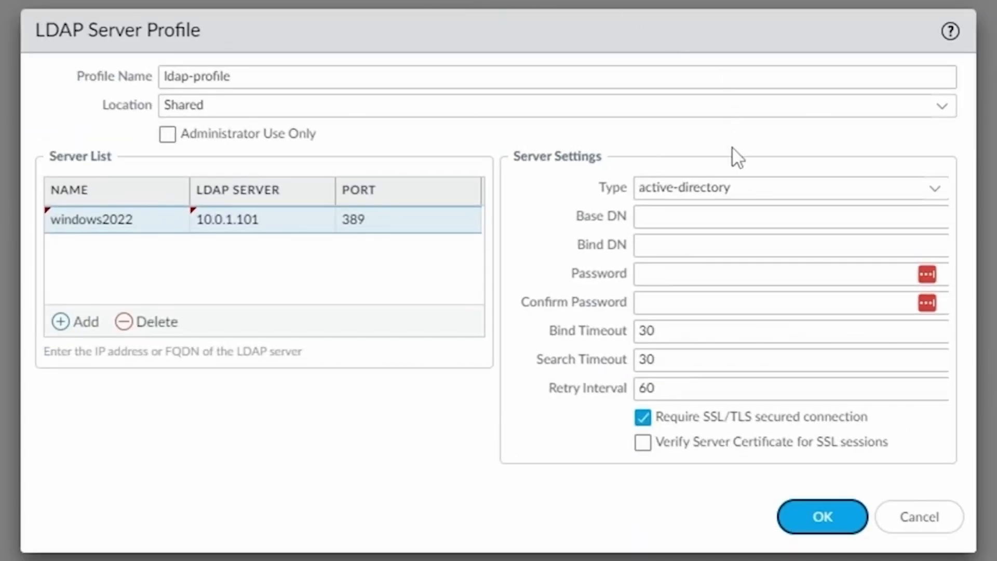
Step: Paste the service account DN as Bind DN and DC=ad,DC=albino,DC=world as Base DN
click(695, 247)
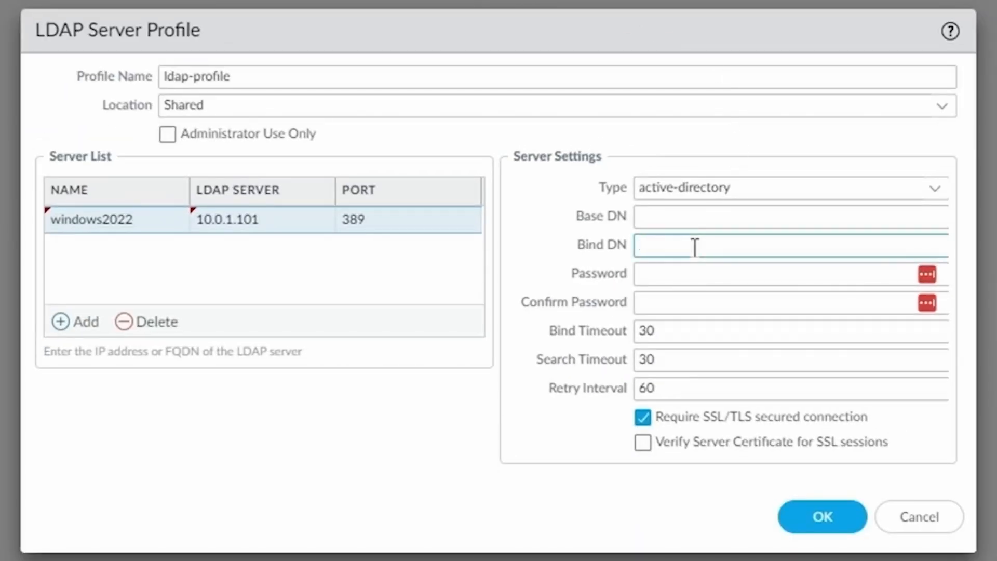
key(ctrl+v)
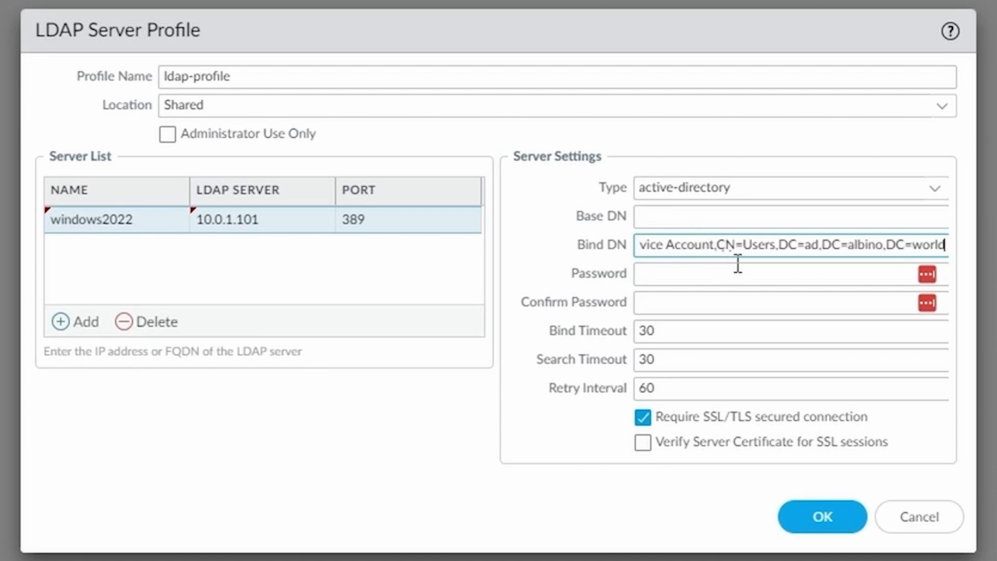
drag(779, 244, 965, 242)
key(ctrl+c)
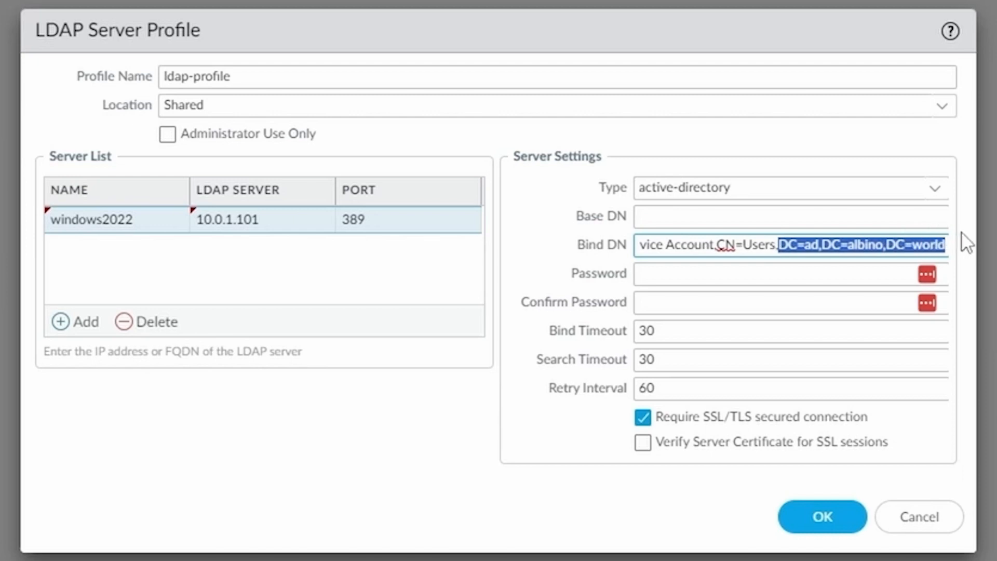
click(800, 216)
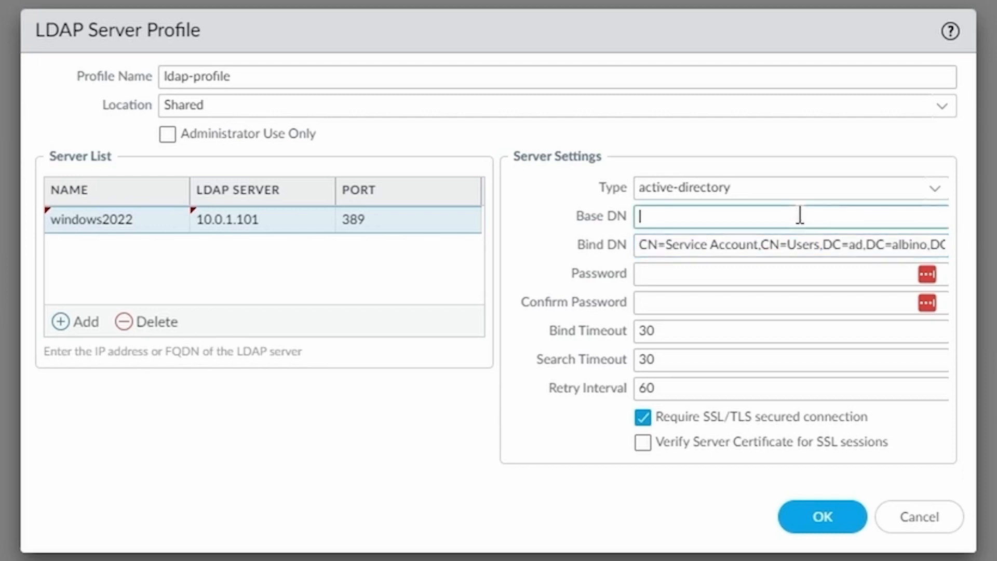
key(ctrl+v)
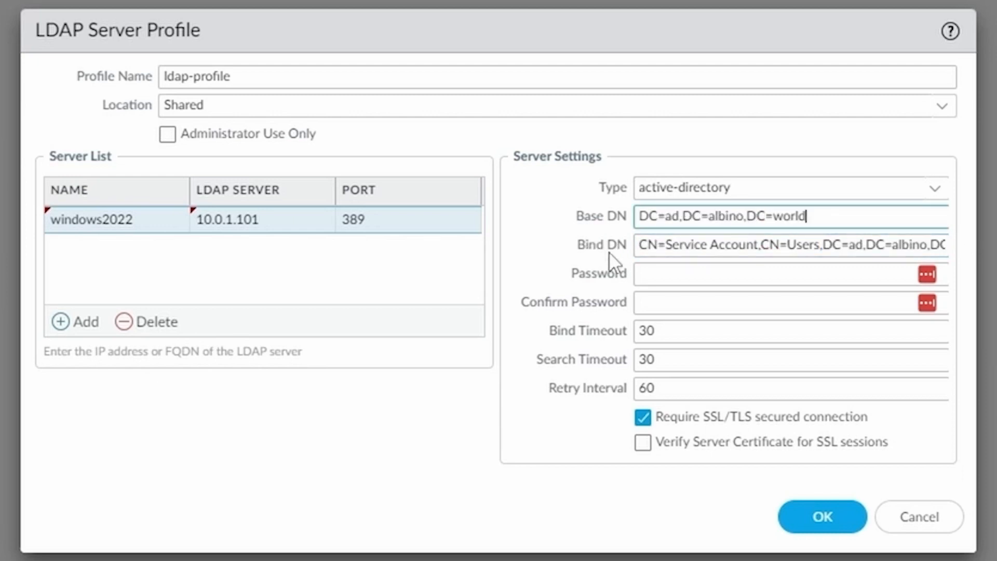
Step: Enter and confirm the bind account password and clear Require SSL/TLS secured connection
click(673, 274)
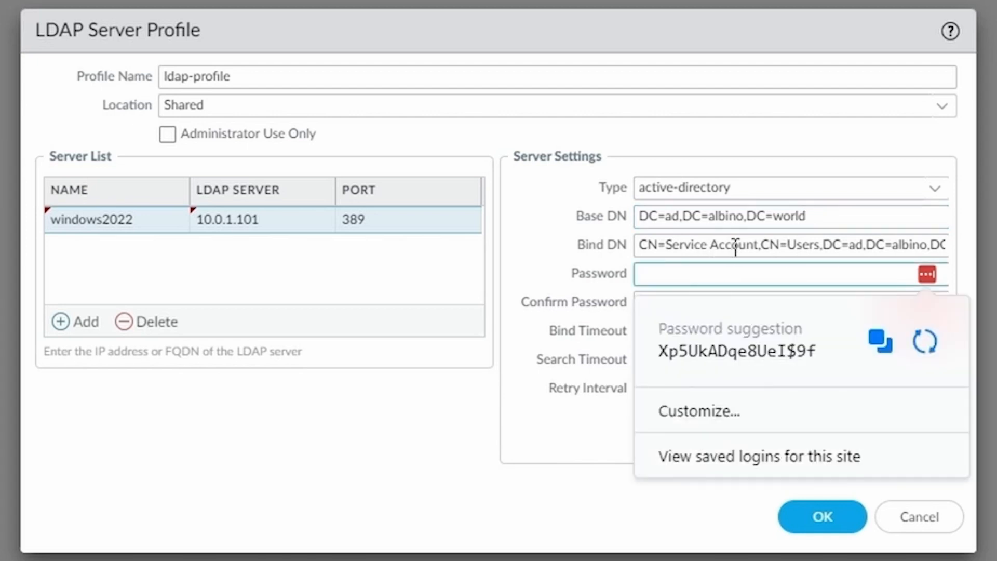
text(•••••••)
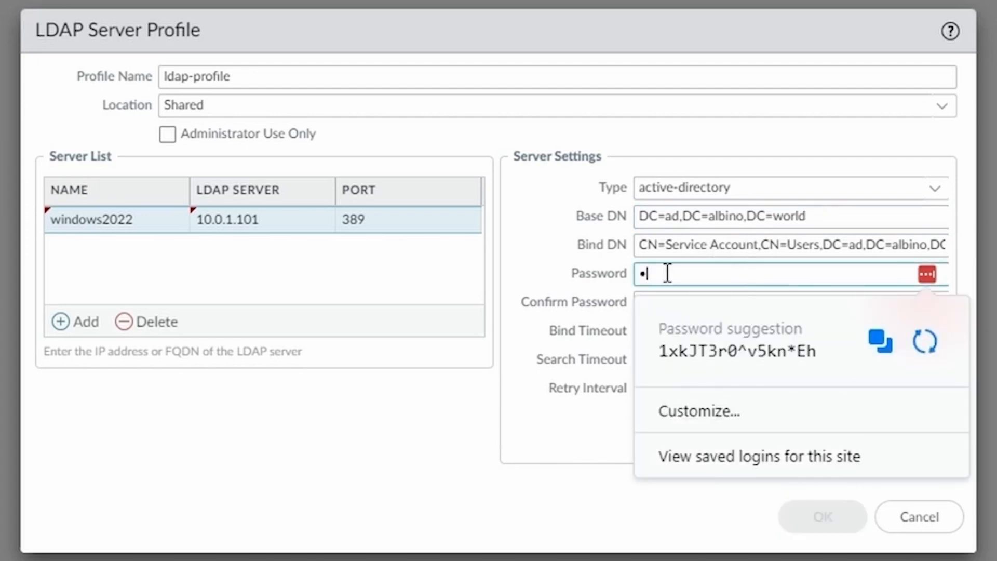
text(••••••)
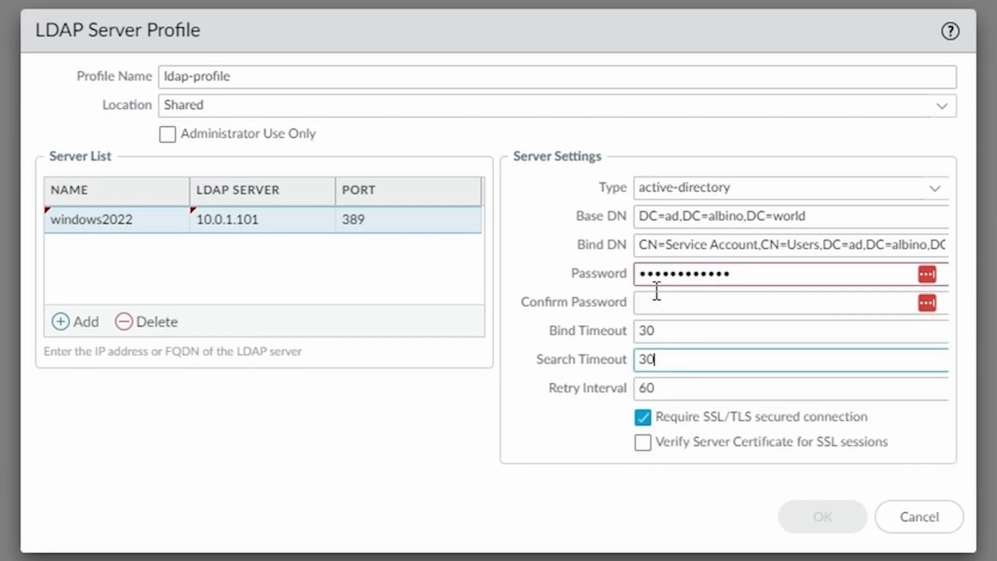
click(662, 297)
text(•••••••••••••)
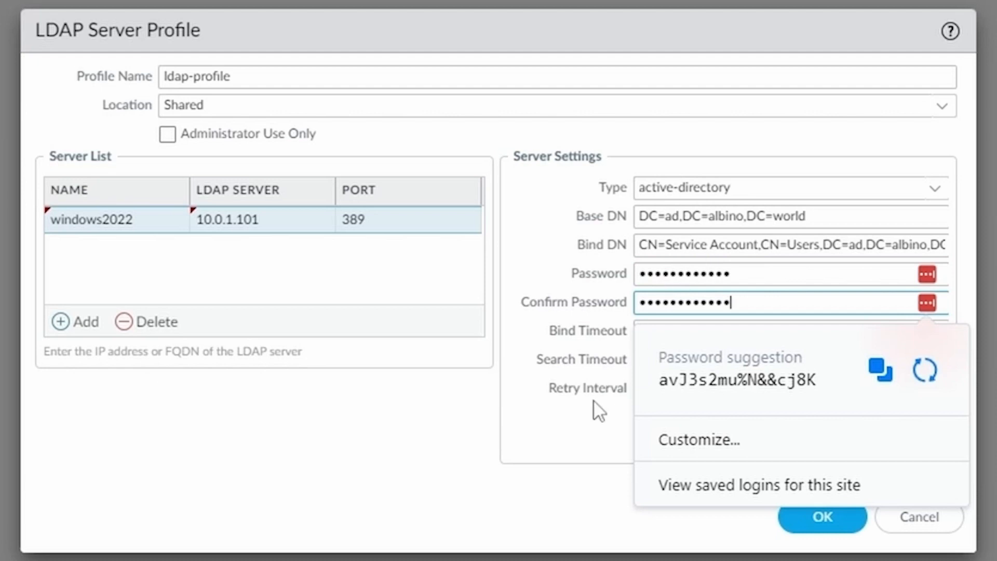
click(562, 435)
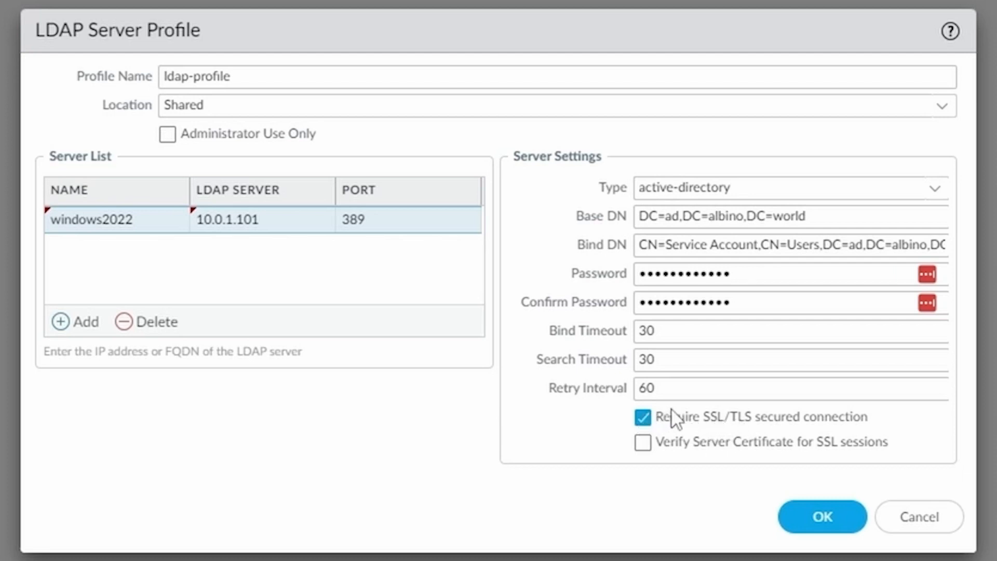
drag(672, 413, 676, 416)
click(644, 420)
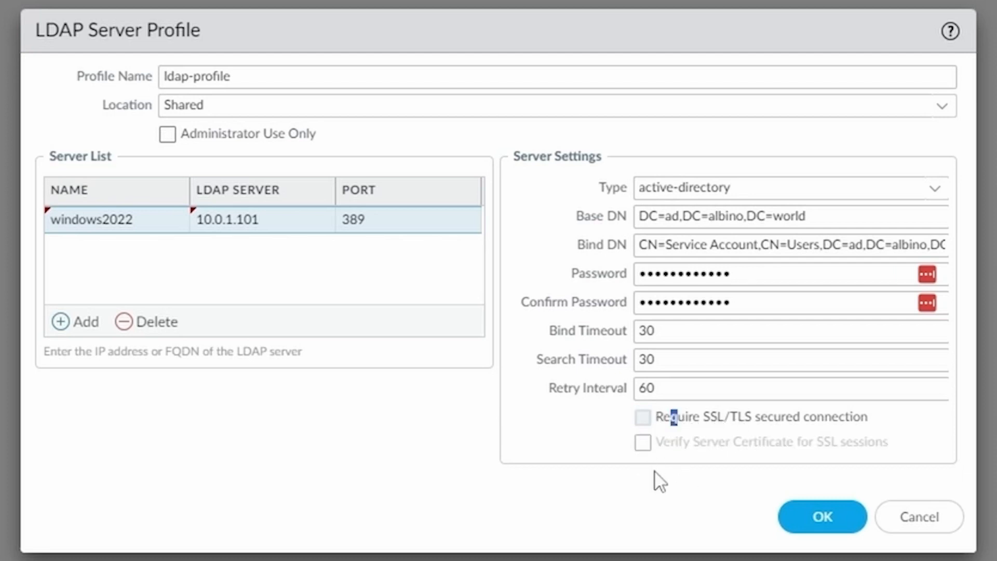
Step: Save ldap-profile and create authentication profile auth-profile-ldap of type LDAP using ldap-profile
click(831, 517)
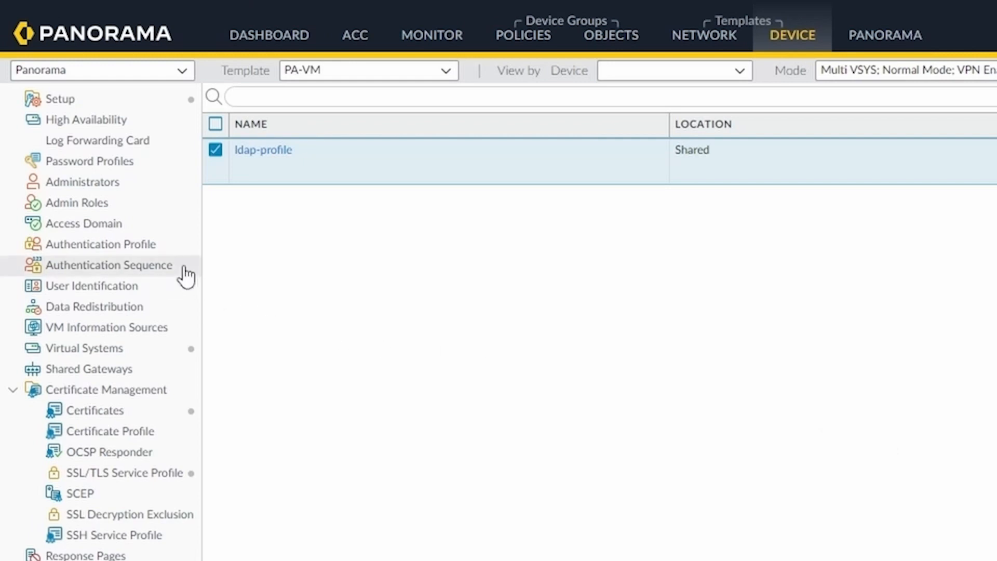
click(126, 252)
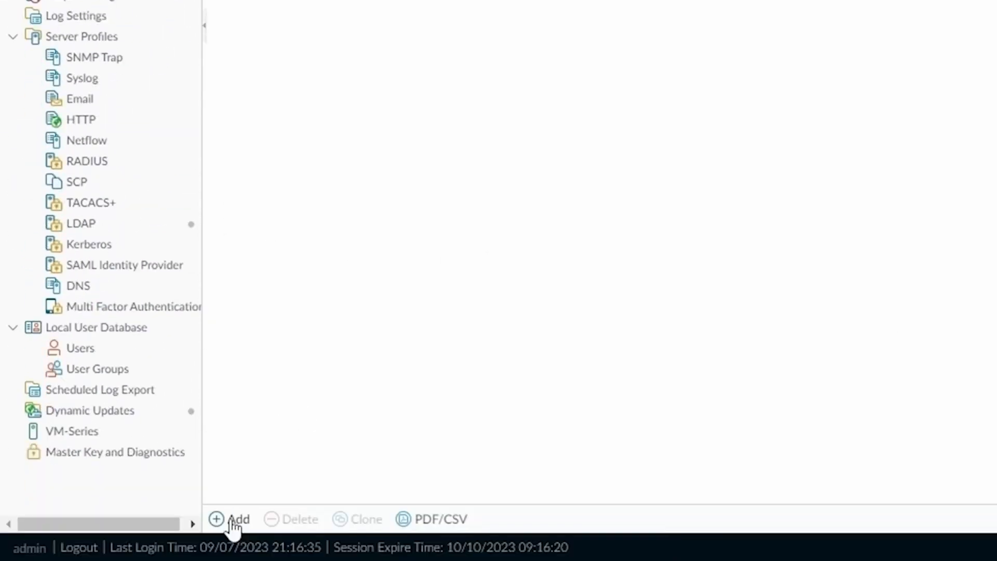
click(230, 520)
click(401, 92)
text(auth-profile-ldap)
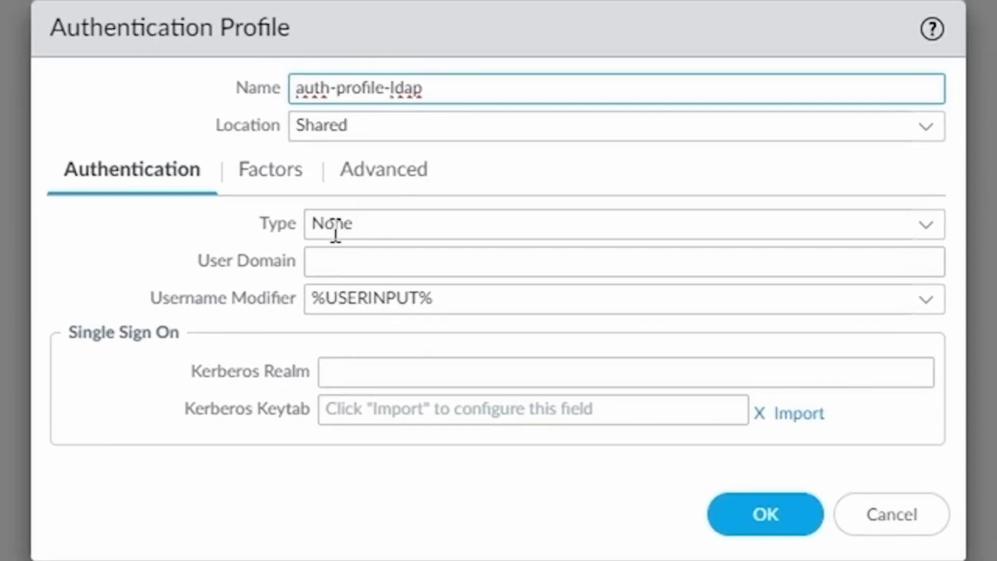
click(927, 229)
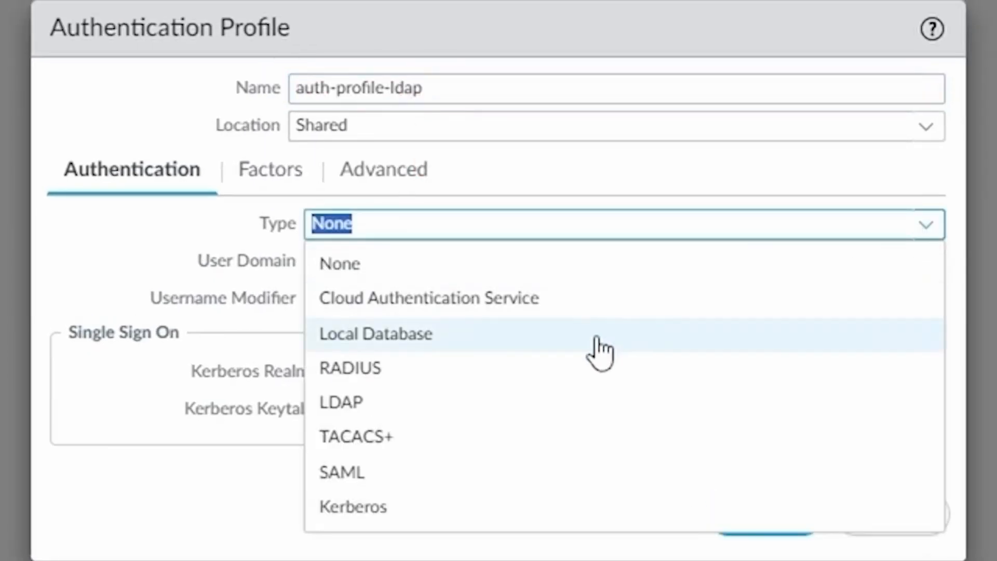
click(387, 402)
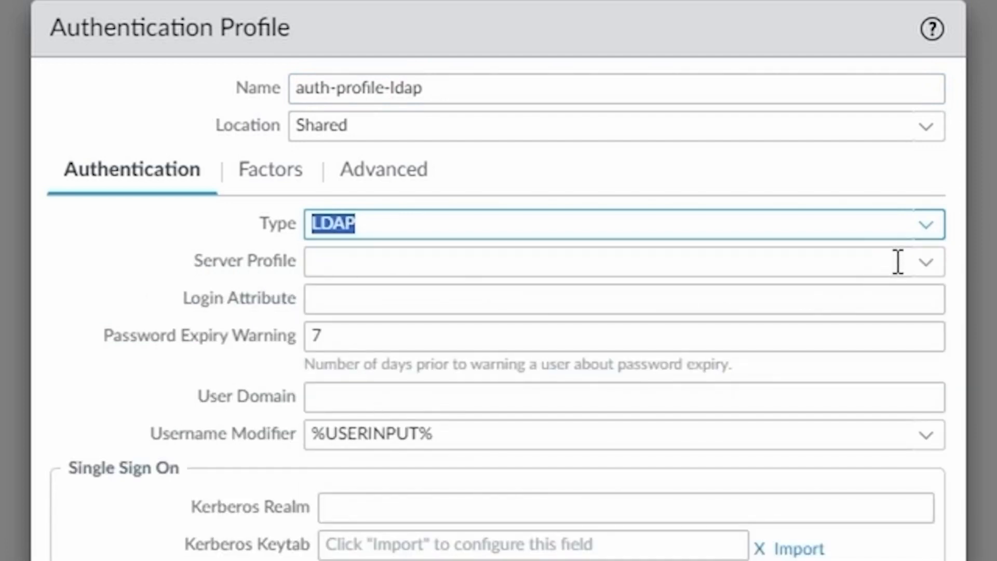
click(926, 262)
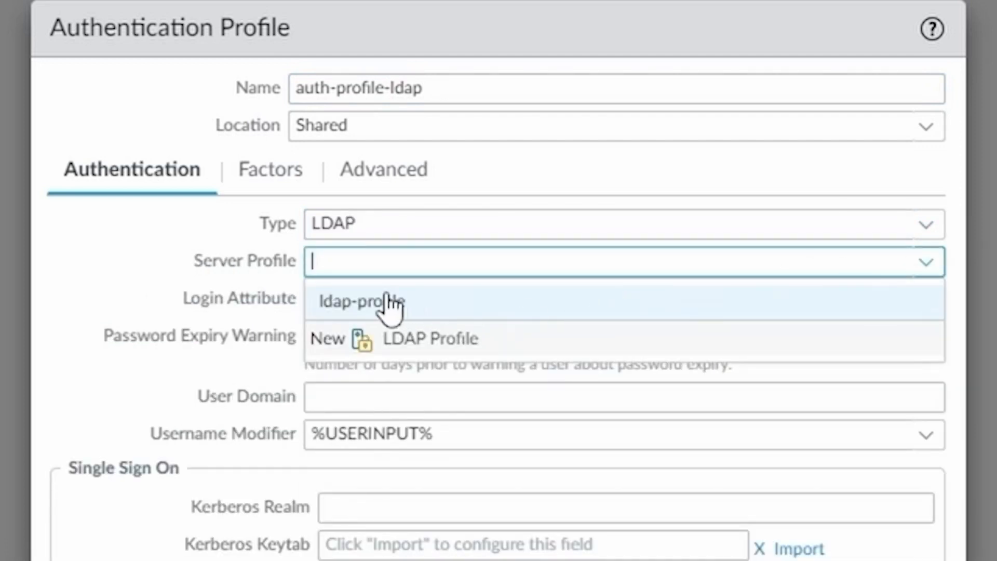
click(384, 308)
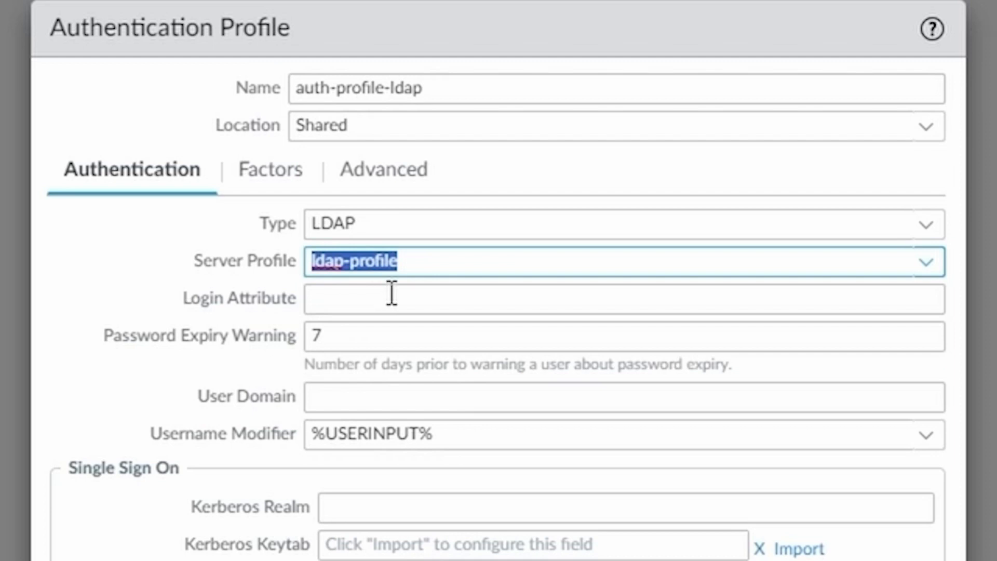
Step: Set login attribute userPrincipalName, add 'all' to the allow list, and save the profile
click(392, 294)
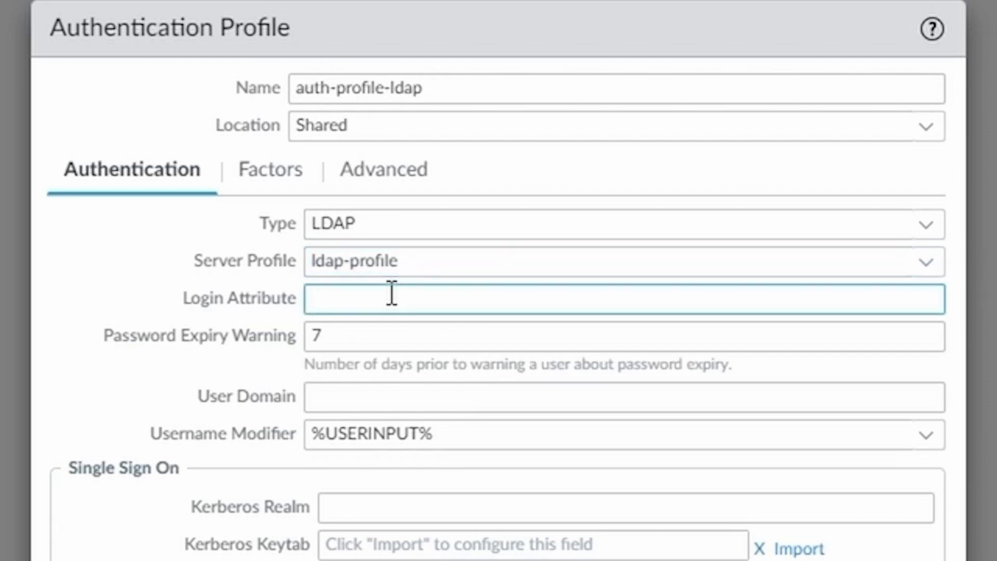
text(userPrincipalName)
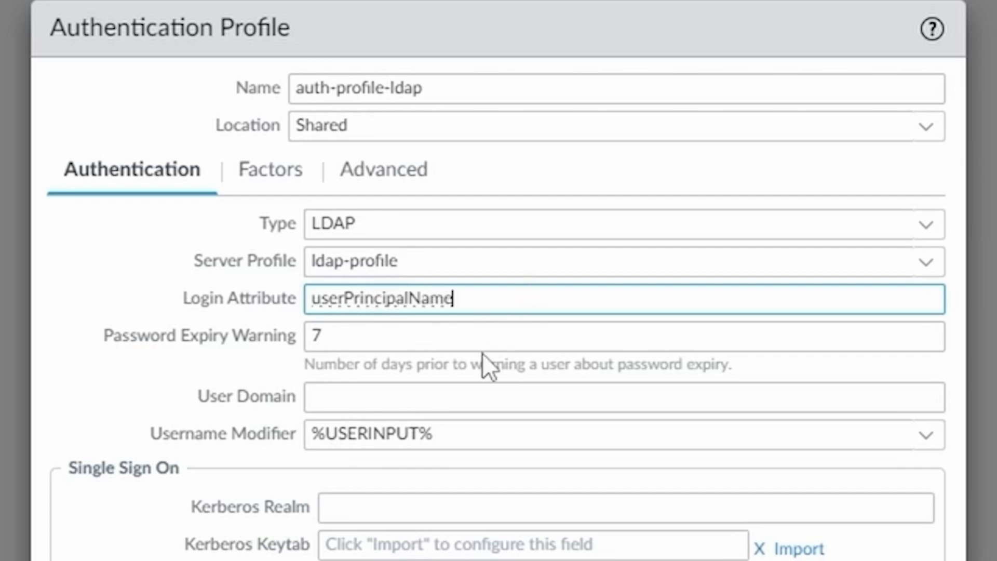
click(401, 176)
click(98, 552)
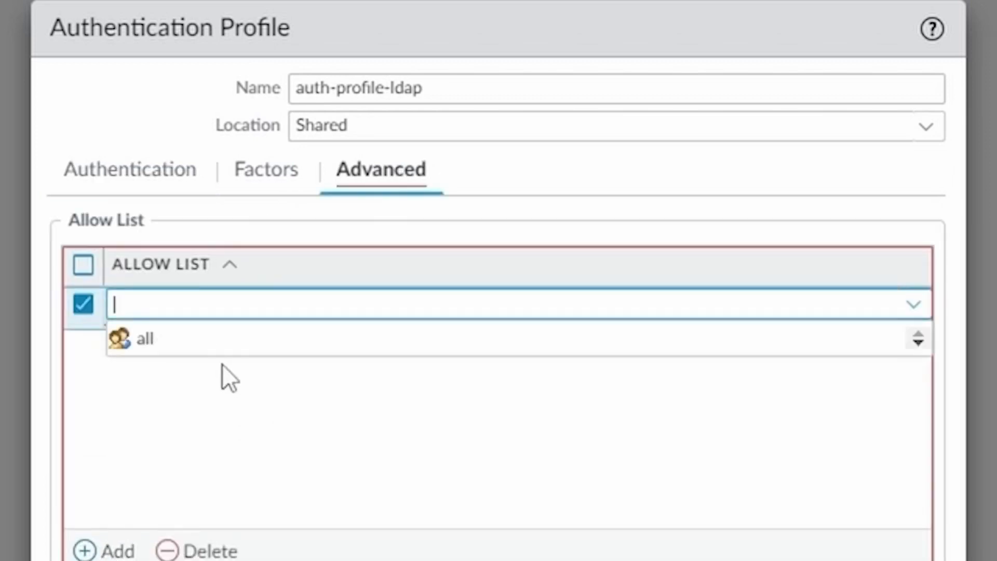
click(209, 343)
click(410, 424)
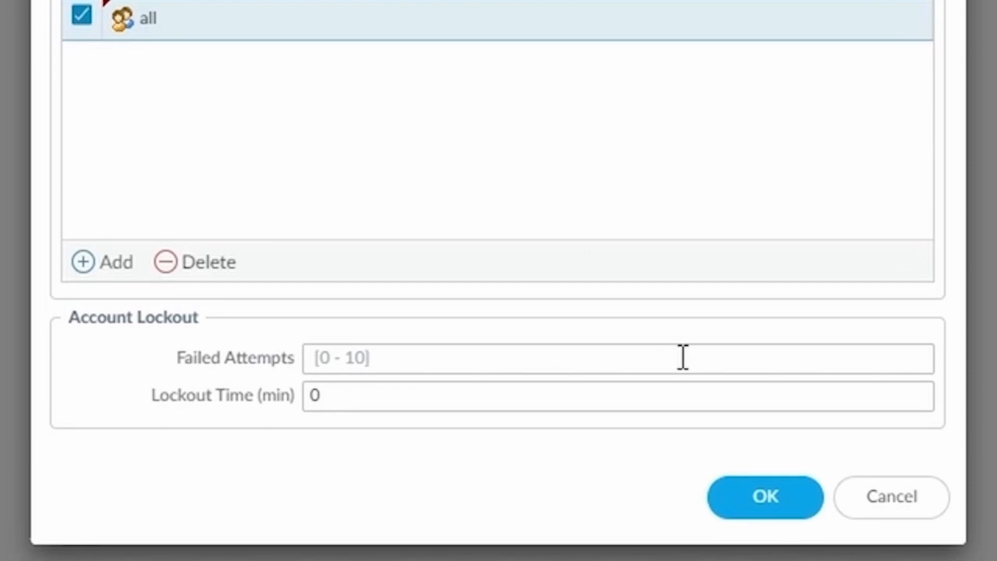
click(774, 499)
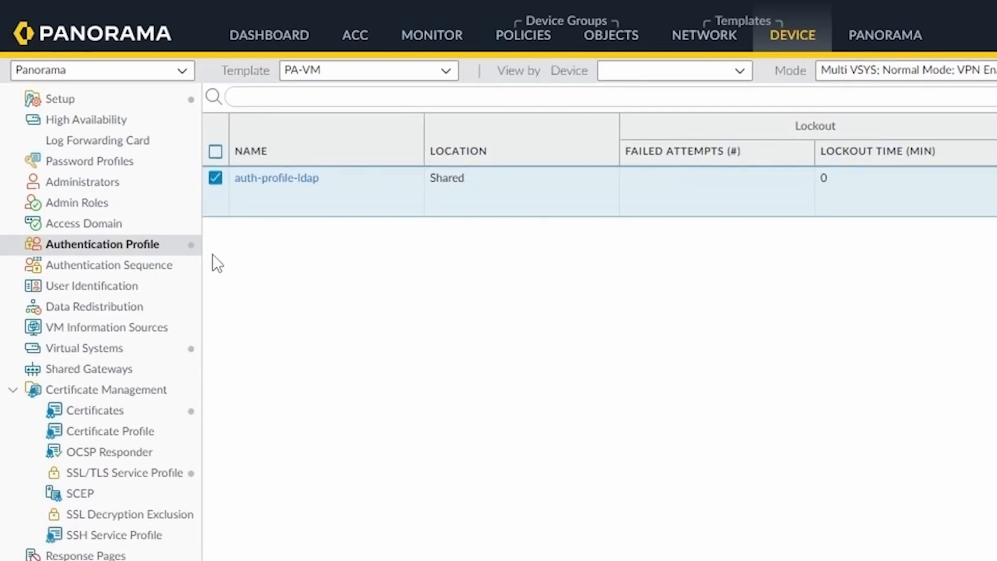
click(157, 244)
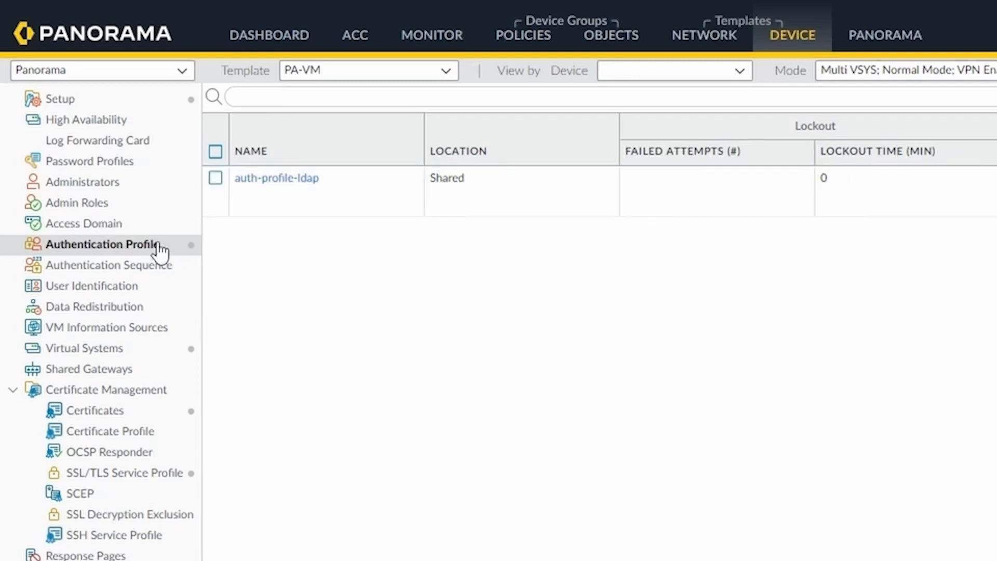
Step: Add a new group mapping under User Identification's Group Mapping Settings
click(144, 297)
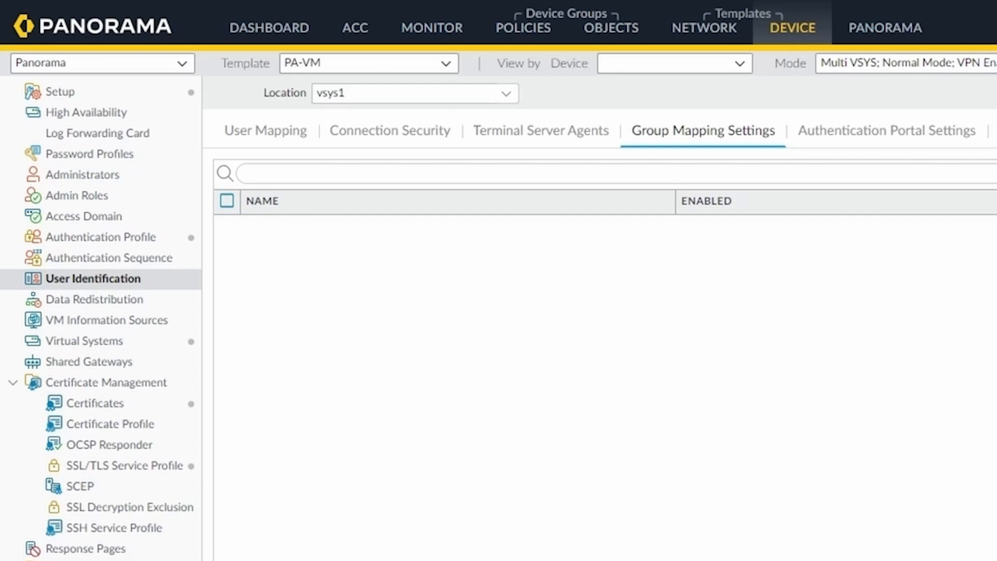
click(245, 519)
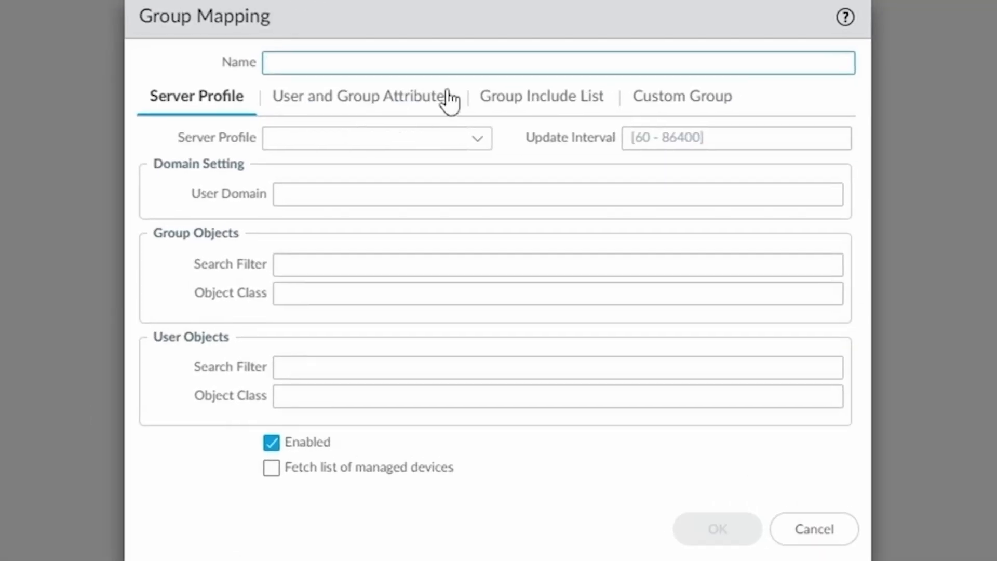
Step: Name the group mapping albino-group-mapping and select ldap-profile as its server profile
click(445, 63)
text(albino-gr)
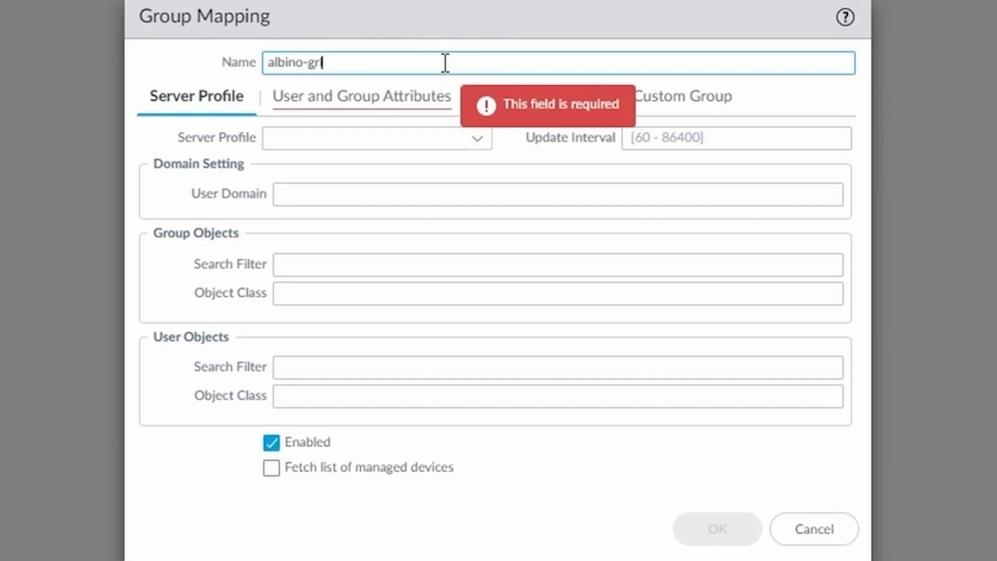
text(oup-m)
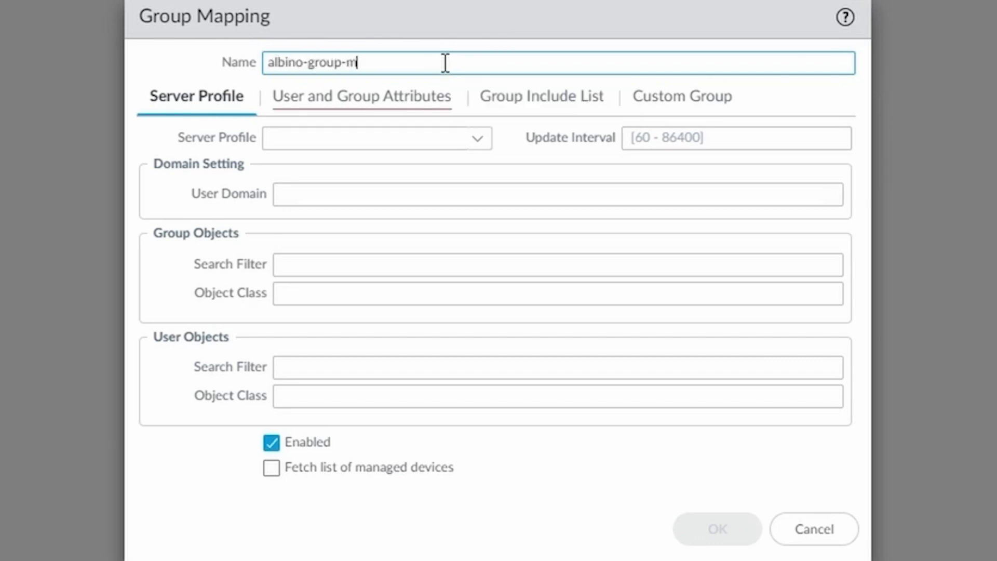
text(apping)
click(477, 139)
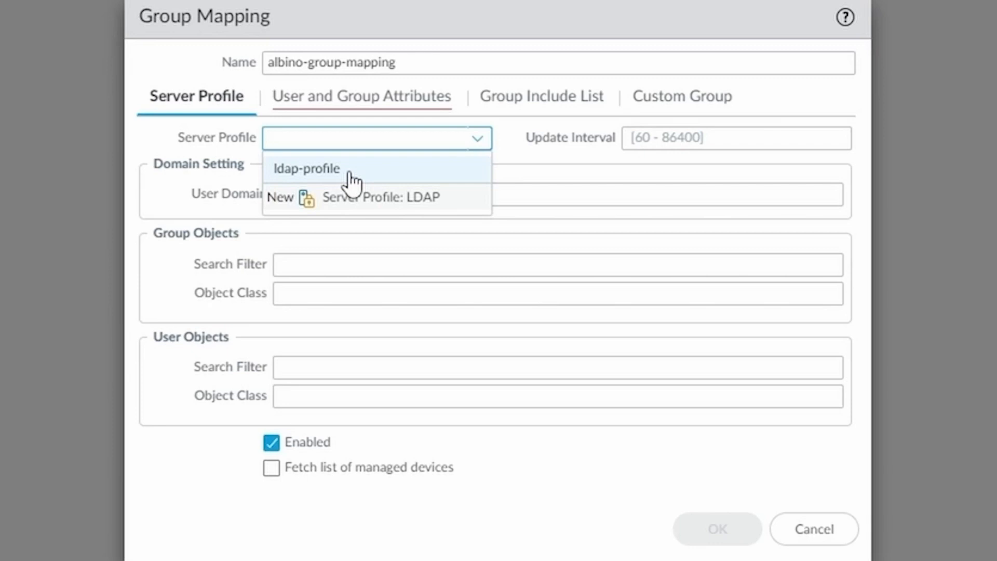
click(350, 173)
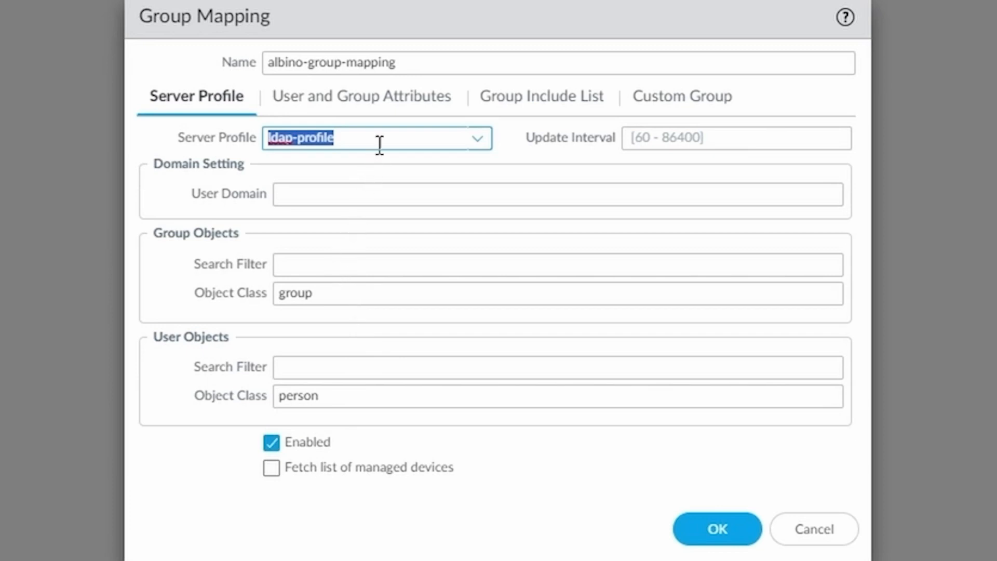
Step: Set Primary Username to userPrincipalName and Alternate Username 1 to sAMAccountName
click(421, 106)
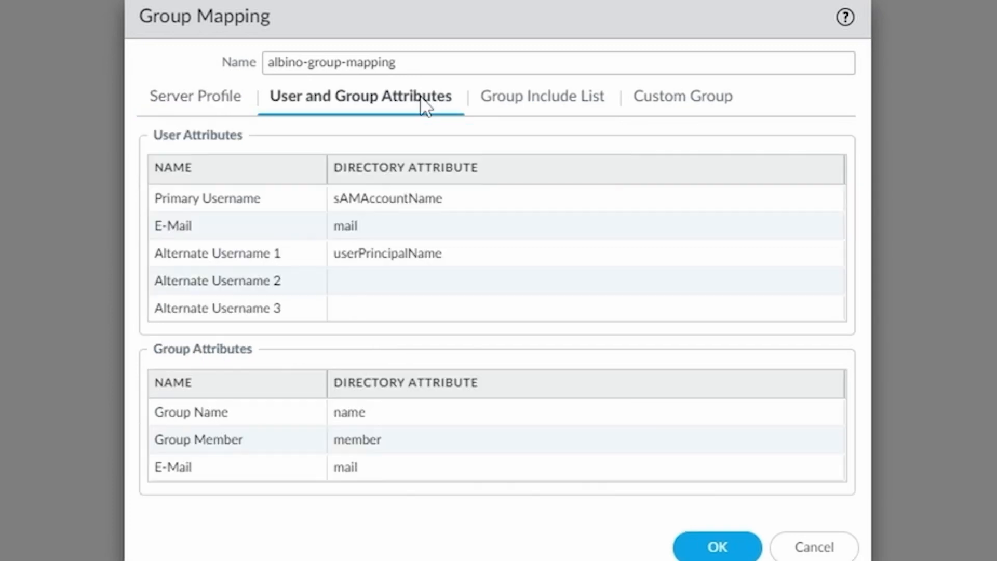
click(459, 252)
drag(462, 253, 311, 262)
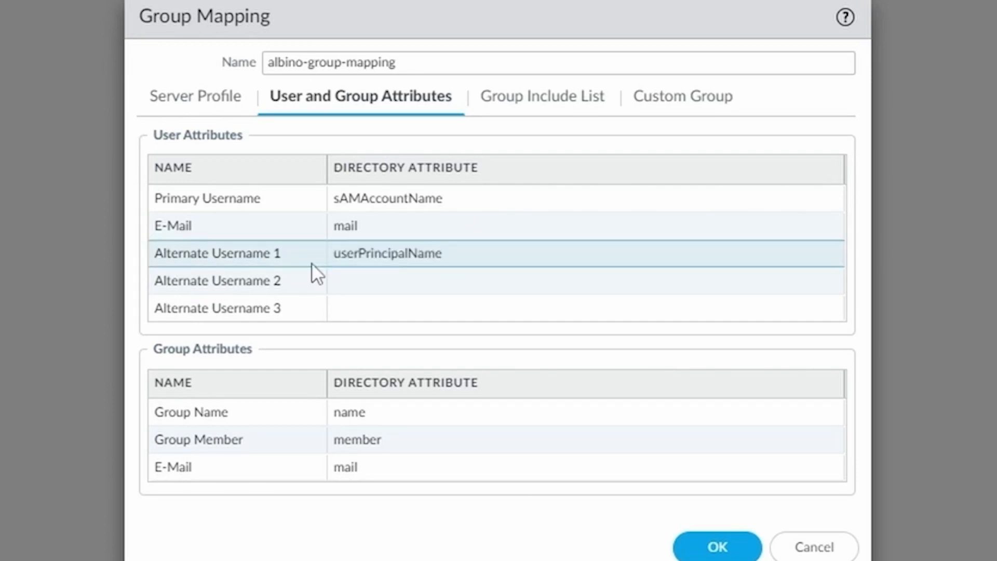
click(457, 253)
drag(457, 253, 334, 267)
key(ctrl+c)
key(BackSpace)
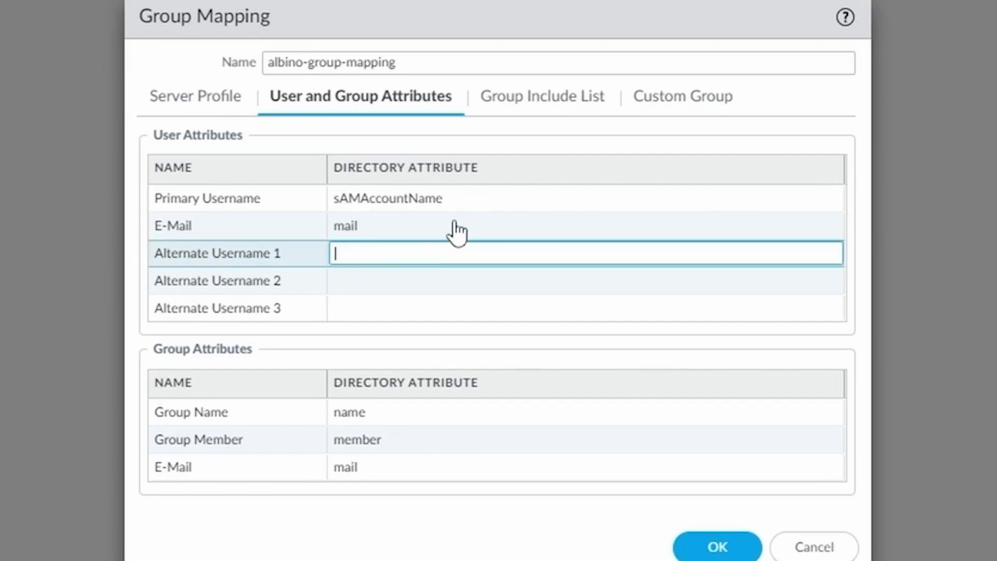
click(470, 199)
key(ctrl+v)
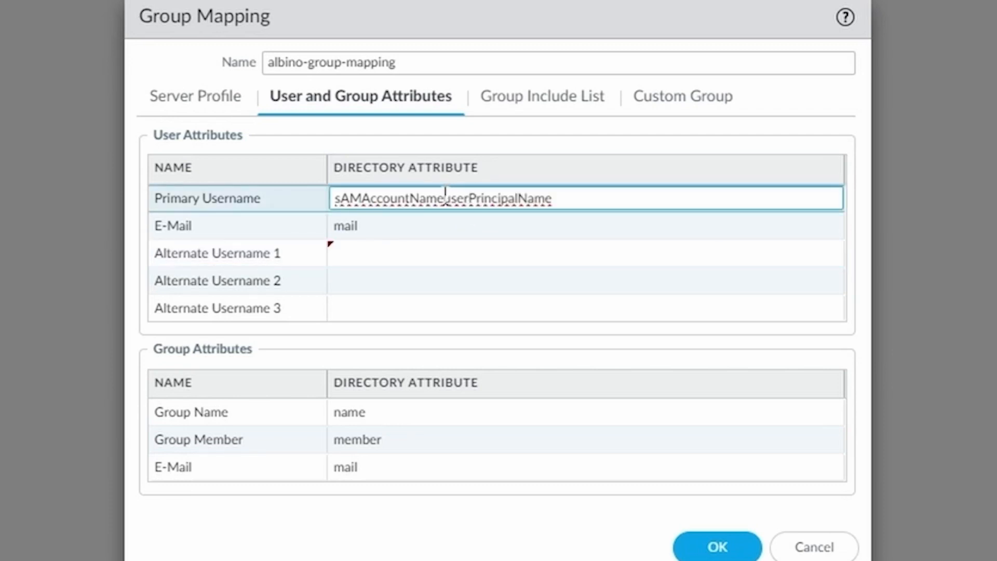
drag(436, 198, 334, 206)
key(ctrl+c)
key(BackSpace)
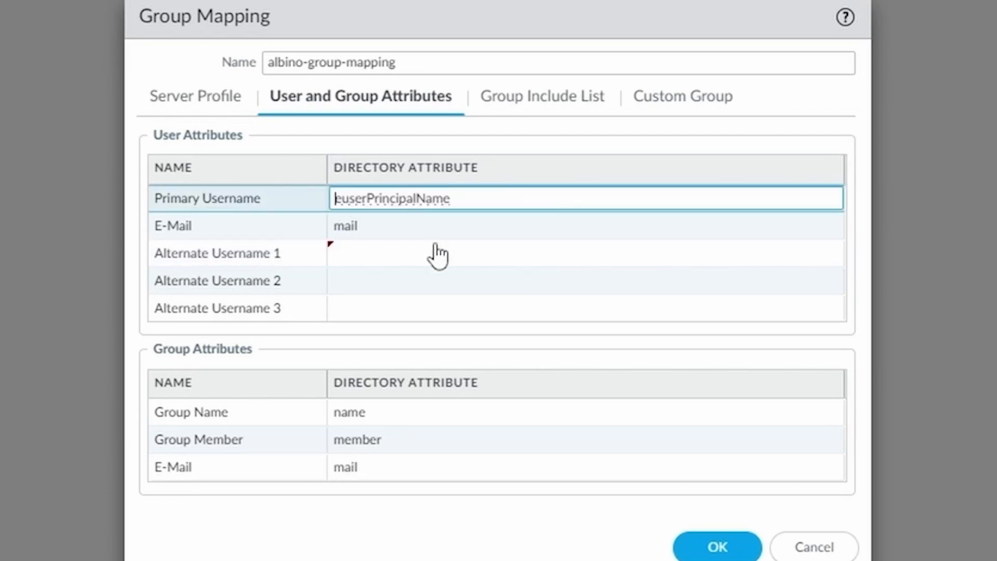
key(Delete)
click(381, 253)
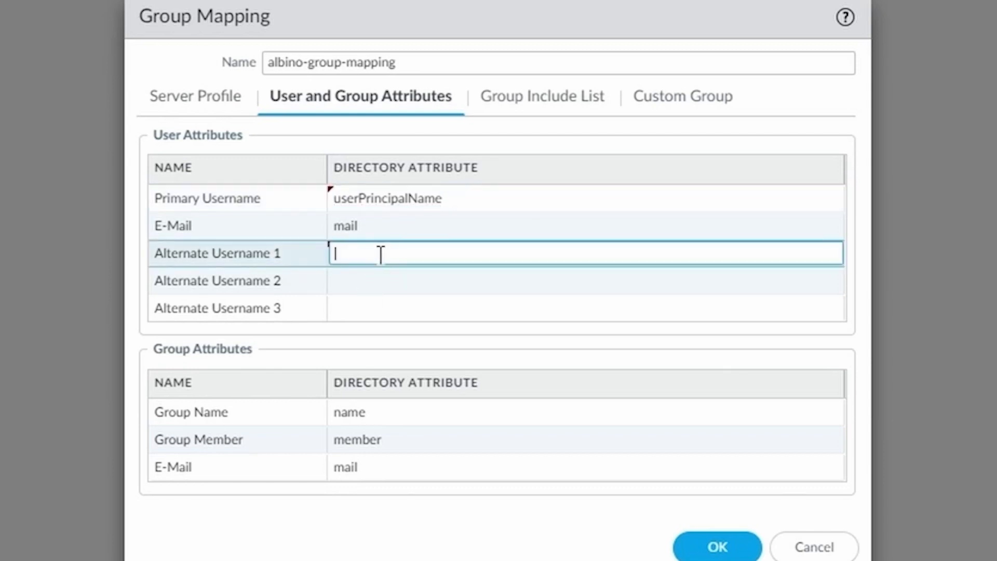
key(ctrl+v)
text(e)
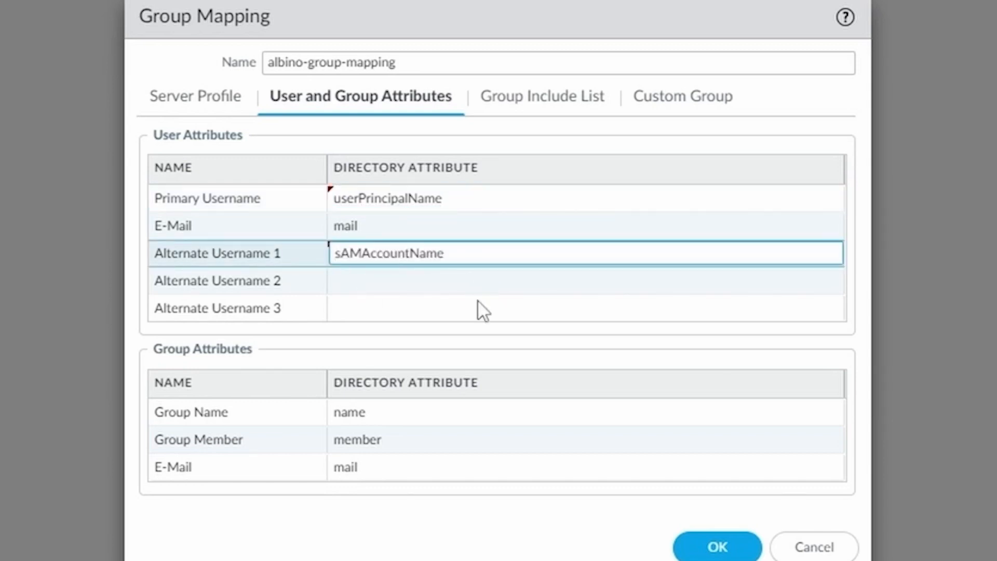
click(714, 548)
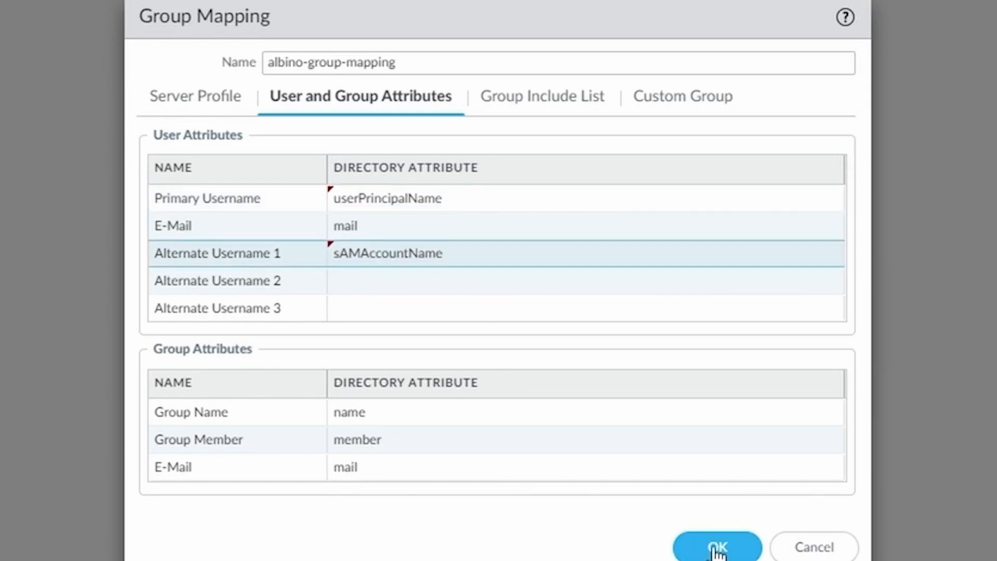
click(553, 101)
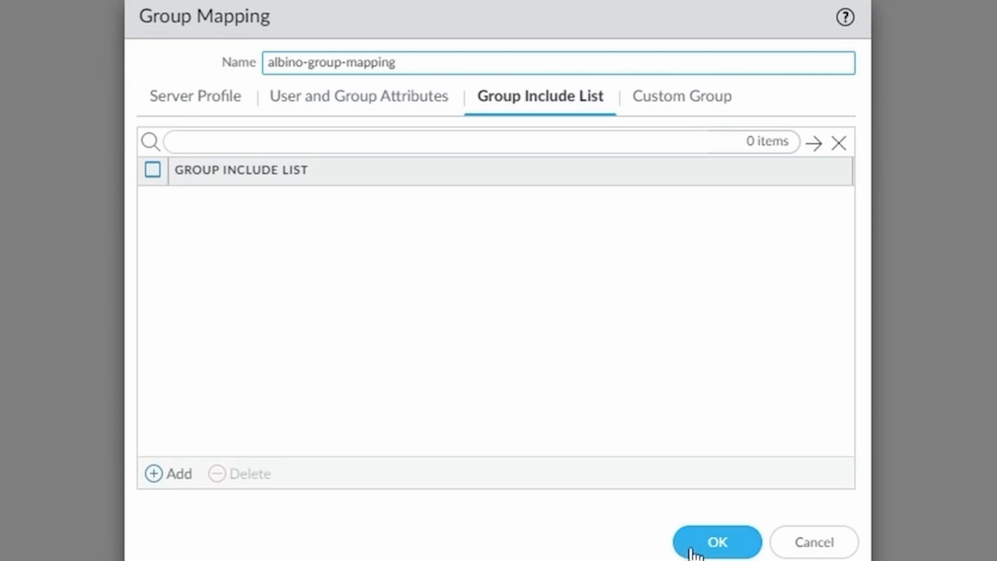
Step: Save albino-group-mapping, commit the configuration, and close the Task Manager
click(710, 544)
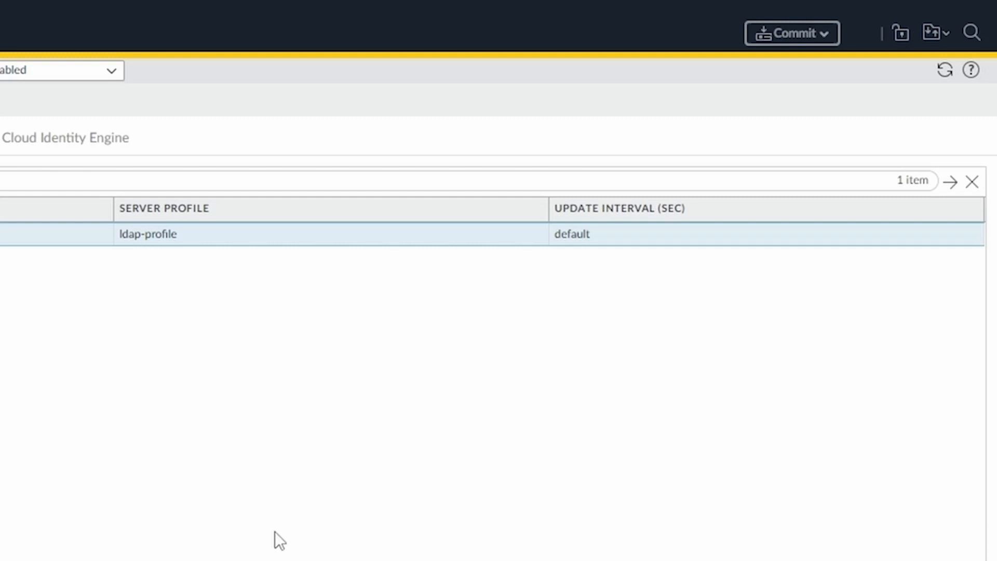
click(819, 36)
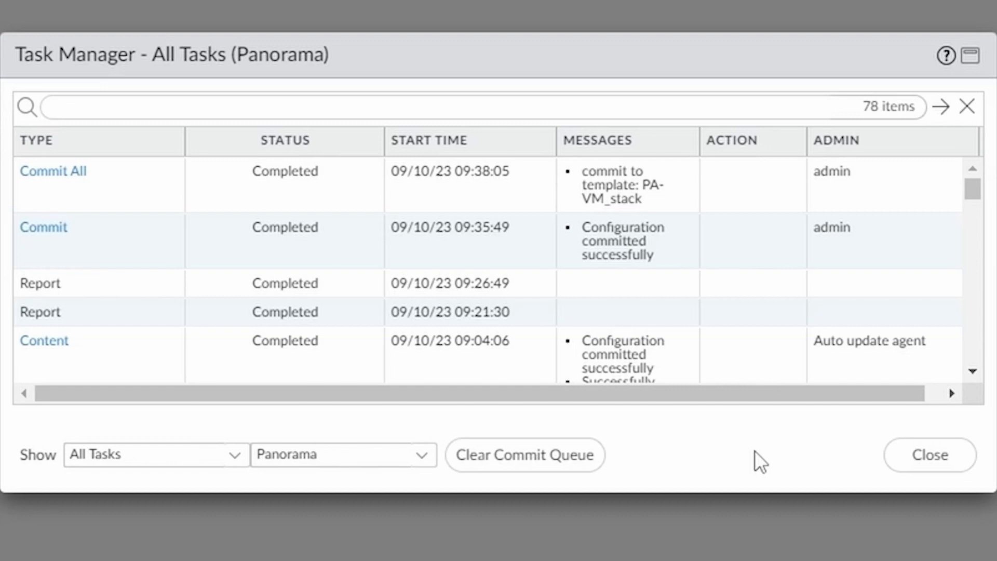
click(944, 462)
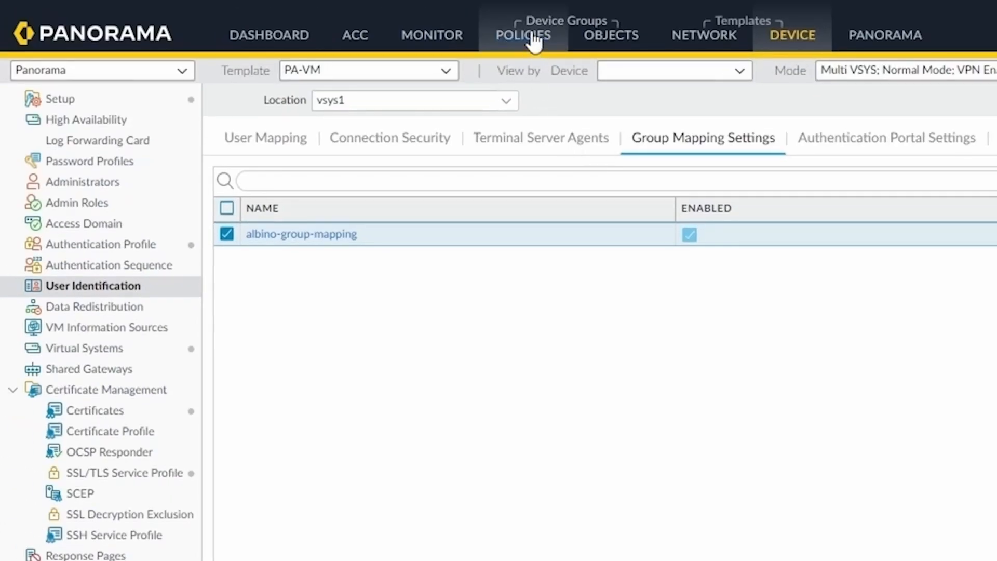
Step: Show the security post rules for the PA-VM device group and scroll through them
click(501, 15)
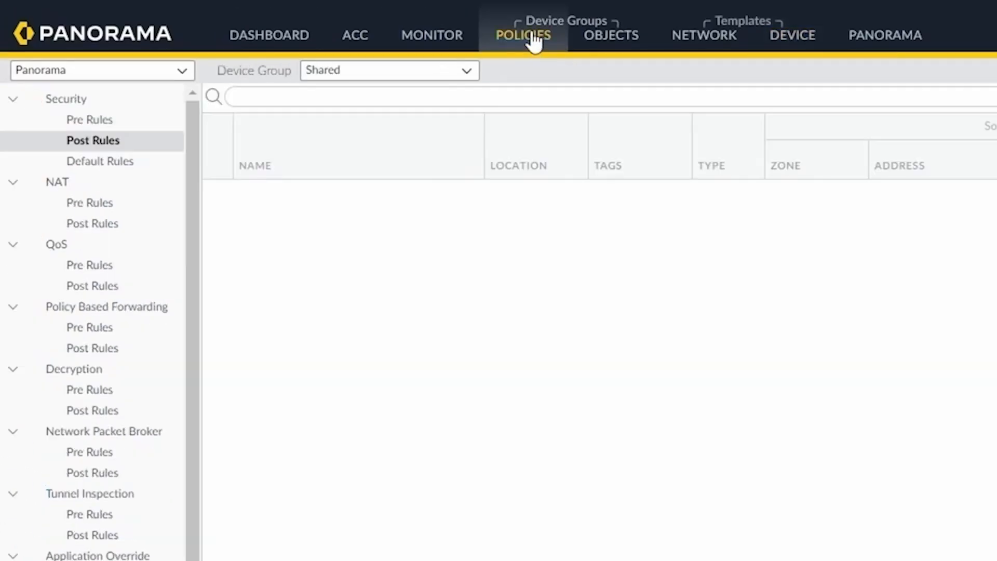
click(389, 70)
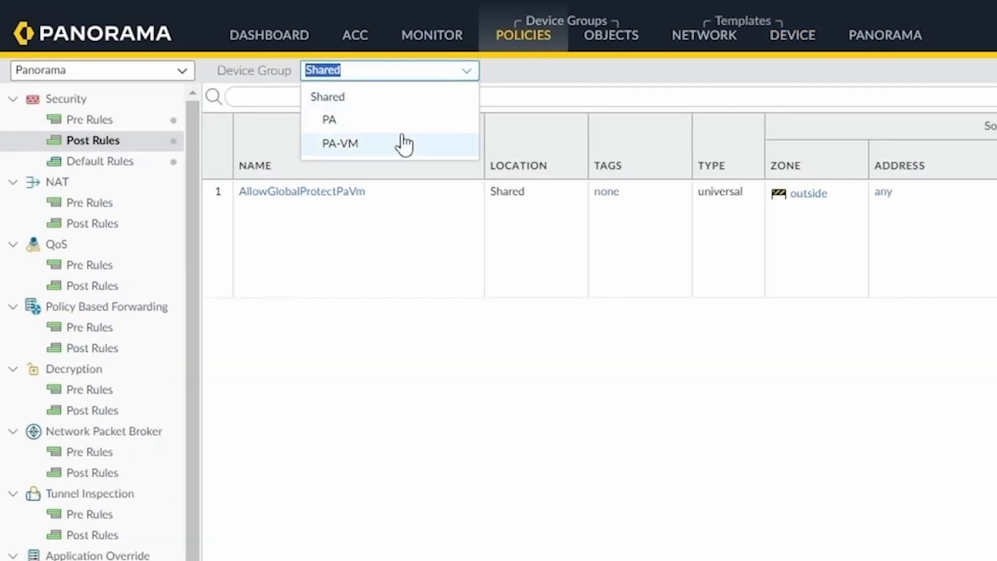
click(370, 145)
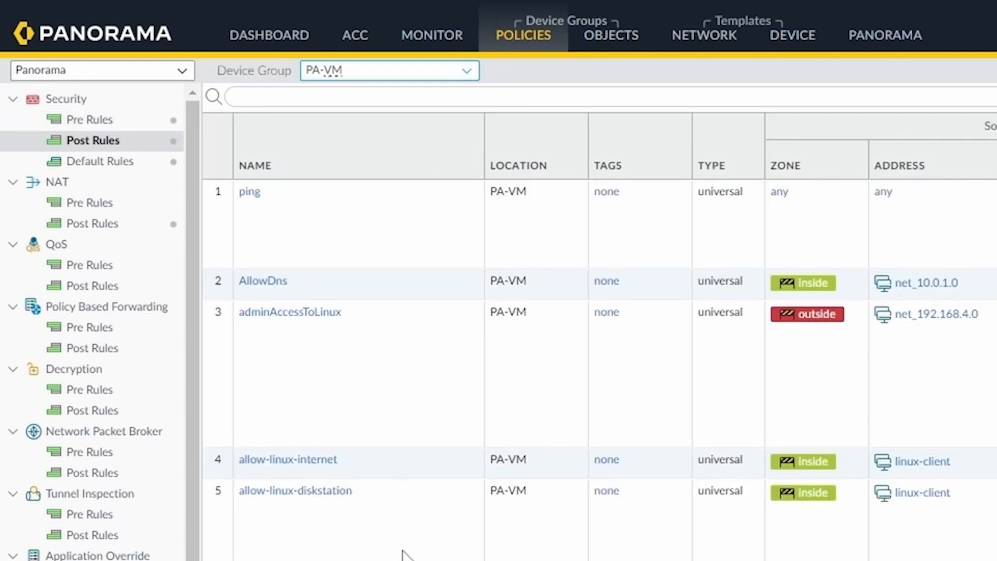
scroll(405, 547, down, 5)
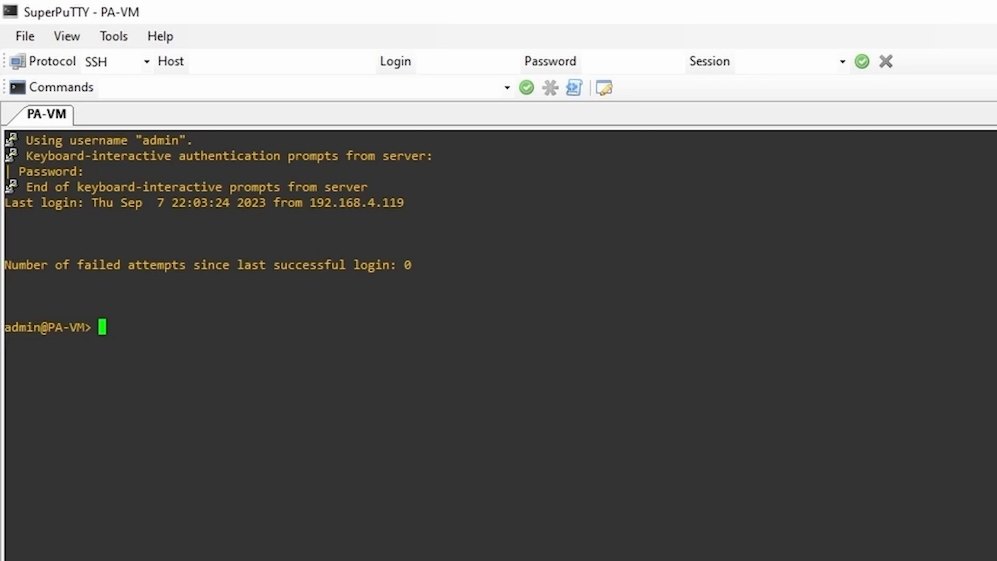
Step: List the firewall's user groups, then filter the list to groups matching 'serv-'
text(show use)
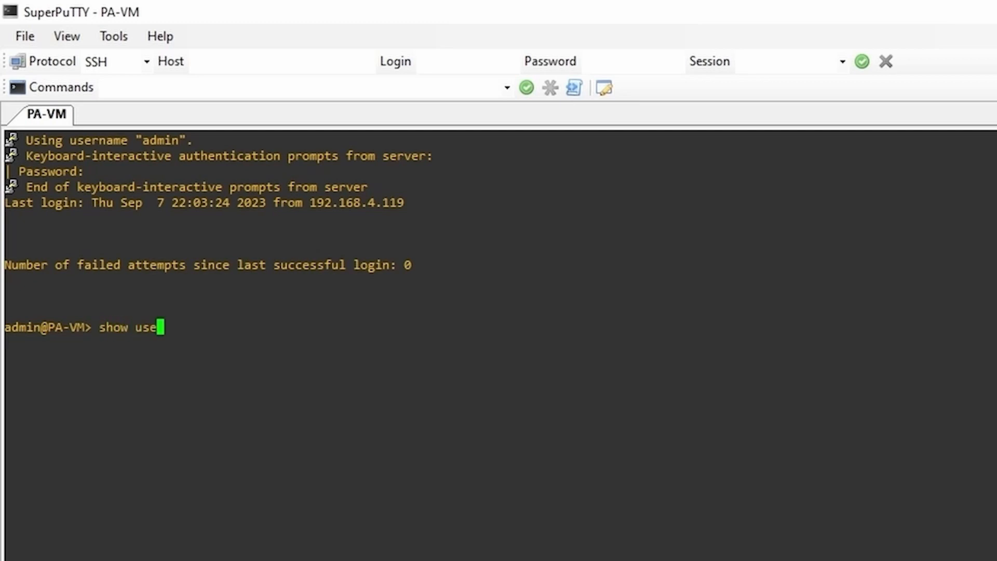
text(r group )
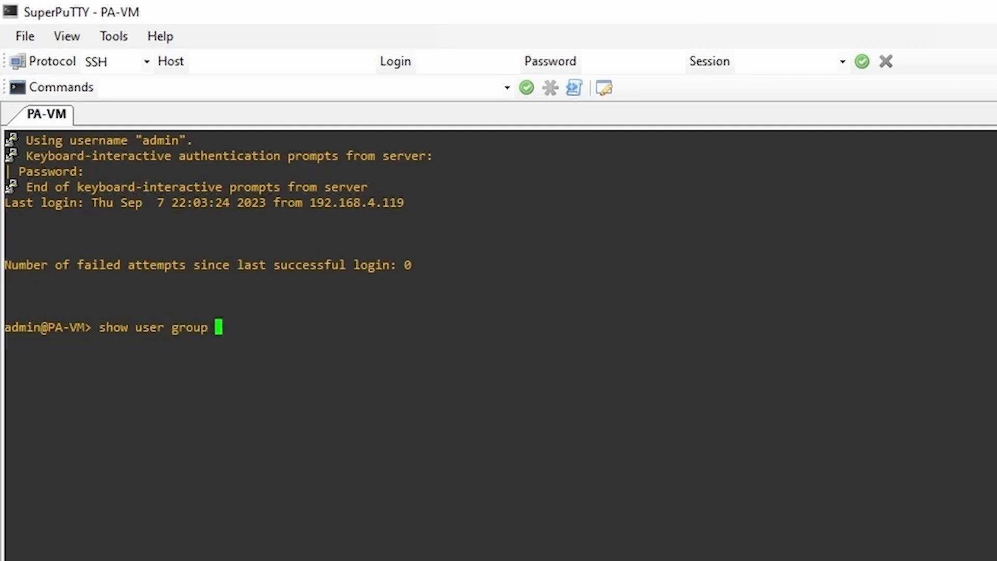
text(list)
key(Return)
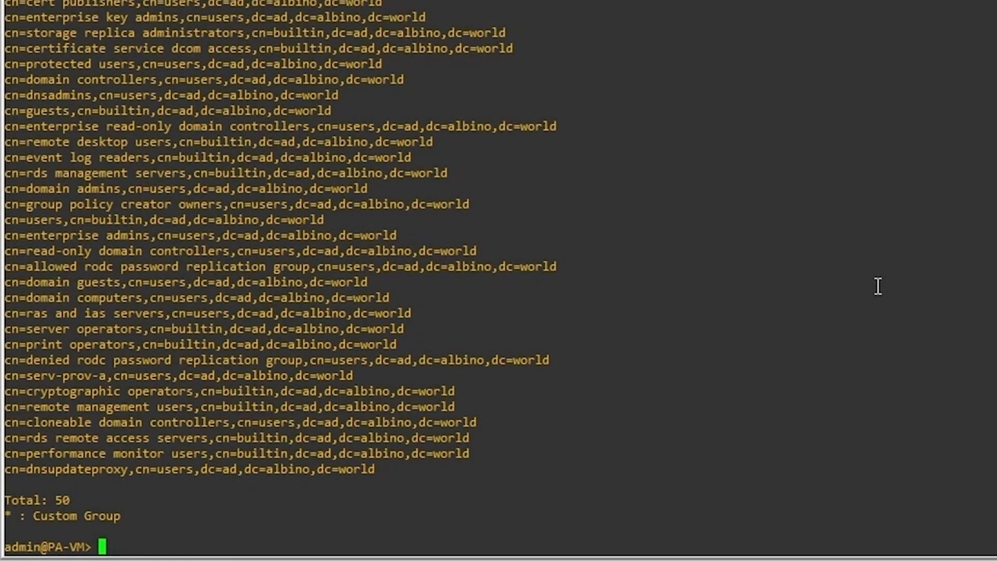
text(show user group list )
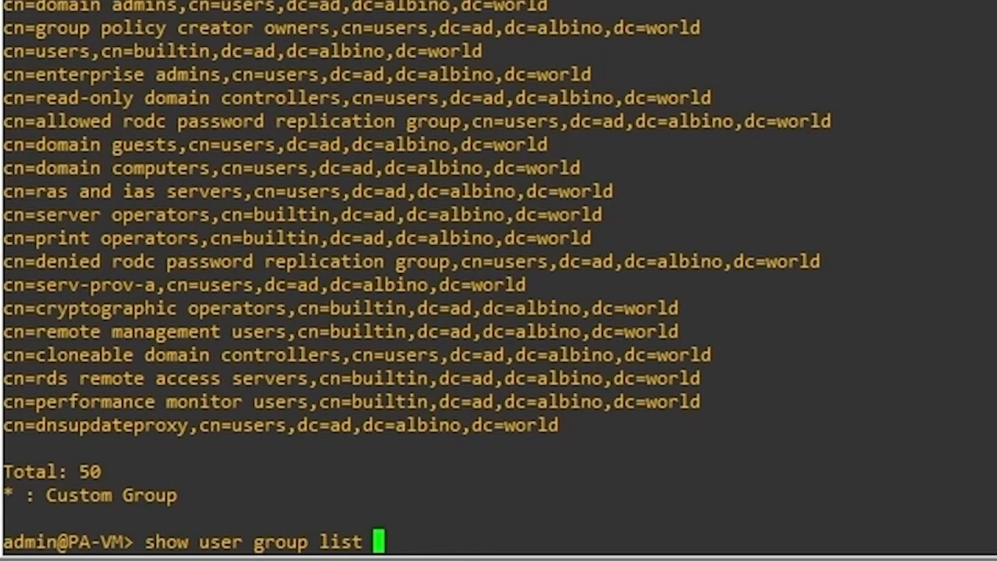
text(| math)
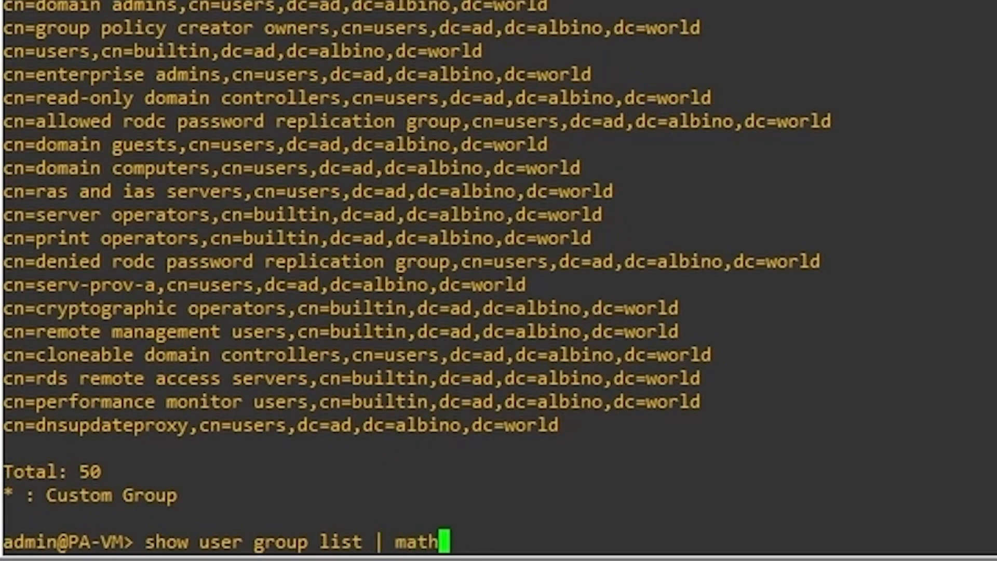
key(BackSpace)
text(ch serv-)
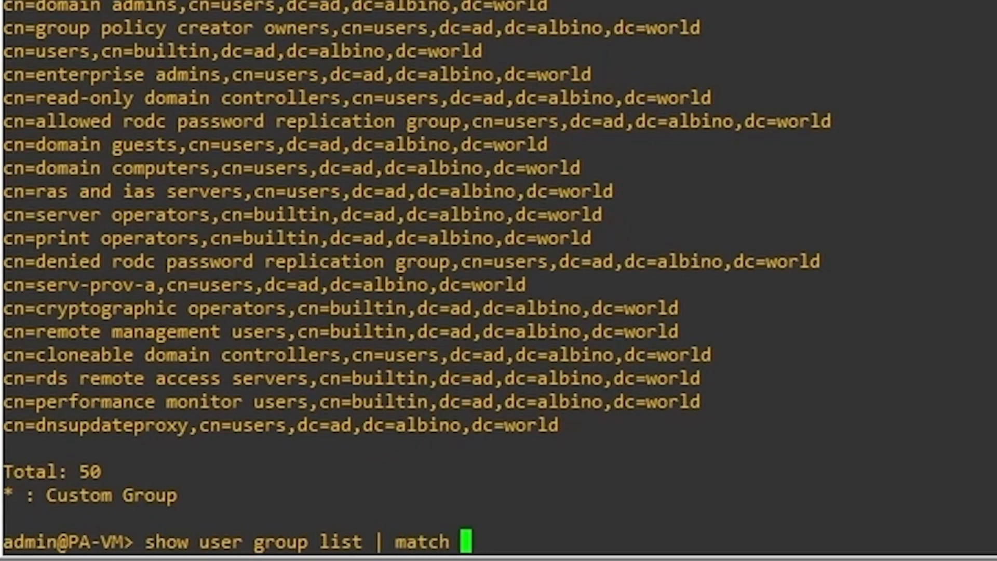
key(Return)
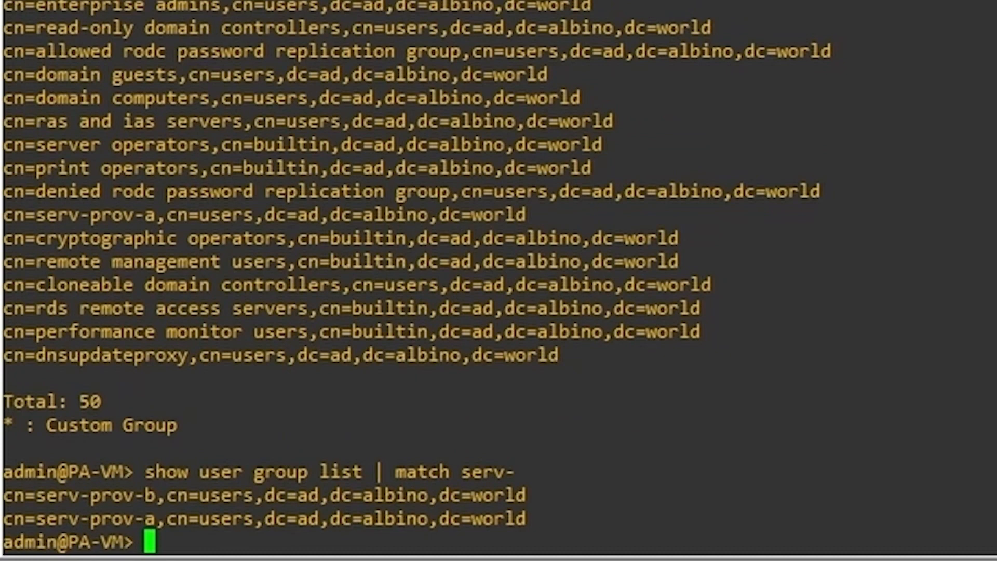
Step: Show the members of the serv-prov-b group using its pasted group name
text(show user group)
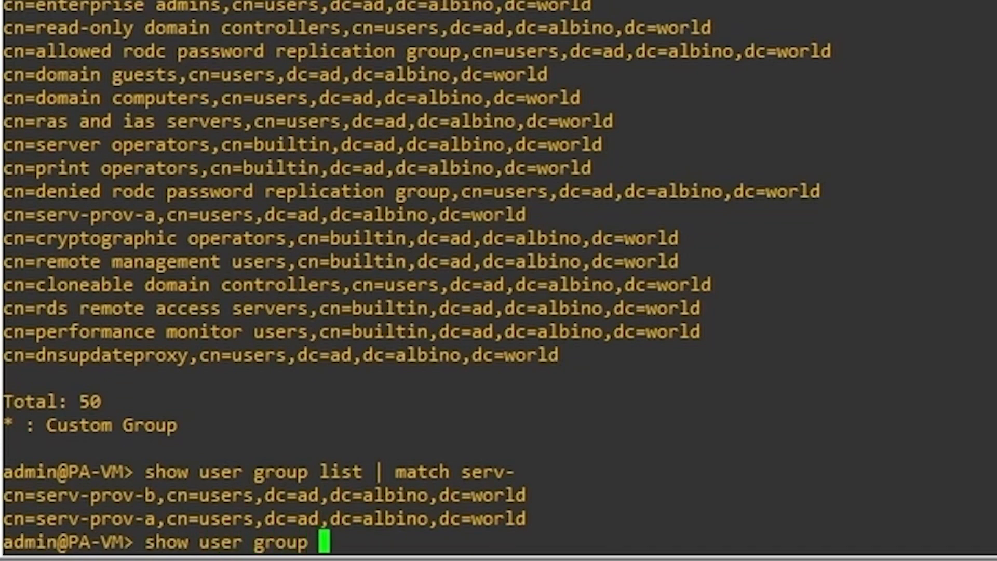
text( name)
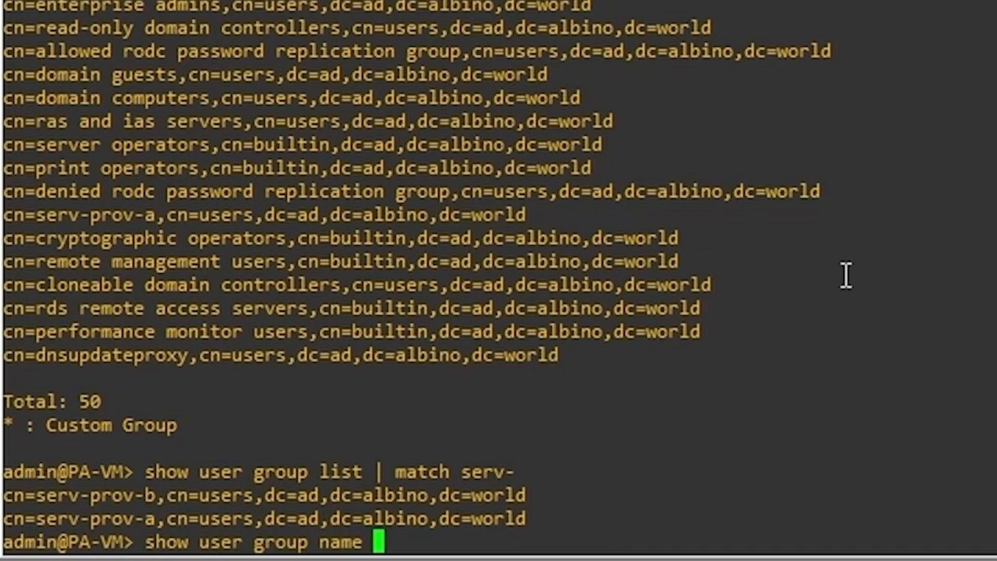
drag(528, 494, 10, 499)
right_click(980, 360)
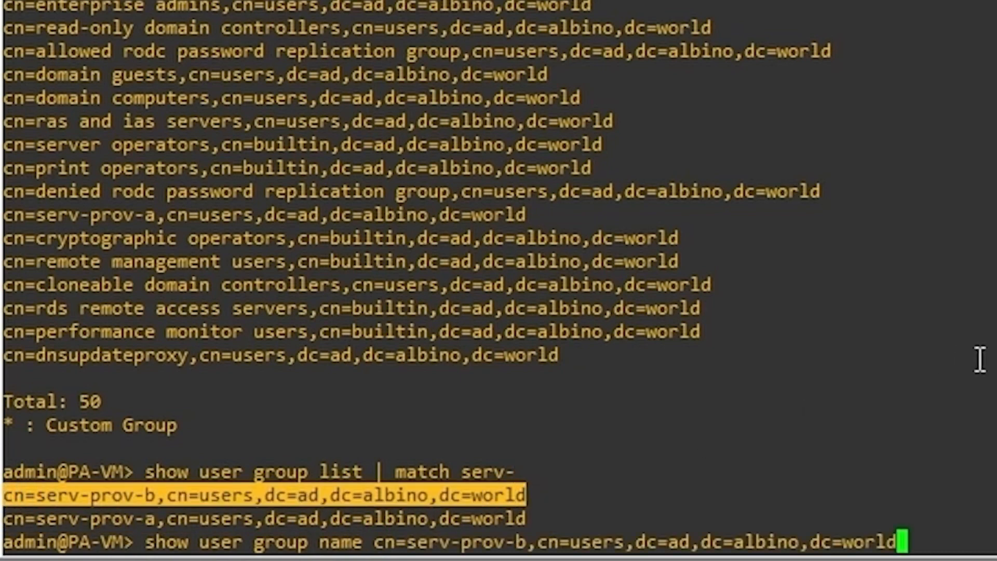
key(Return)
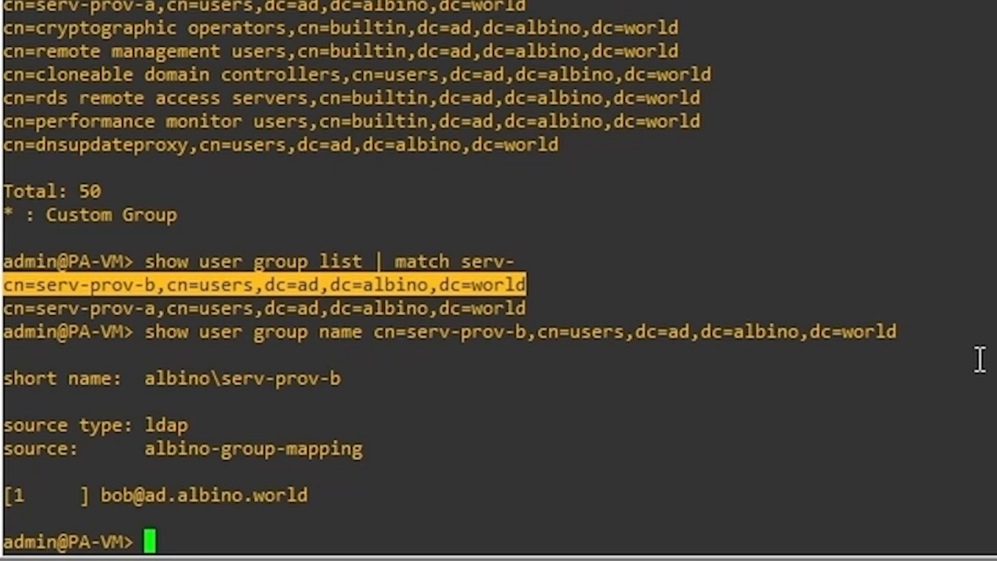
Step: Show the members of the serv-prov-a group by editing the previous lookup
key(Up)
key(ctrl+Left)
key(ctrl+Left)
key(ctrl+Left)
key(ctrl+Left)
key(ctrl+Left)
key(ctrl+Left)
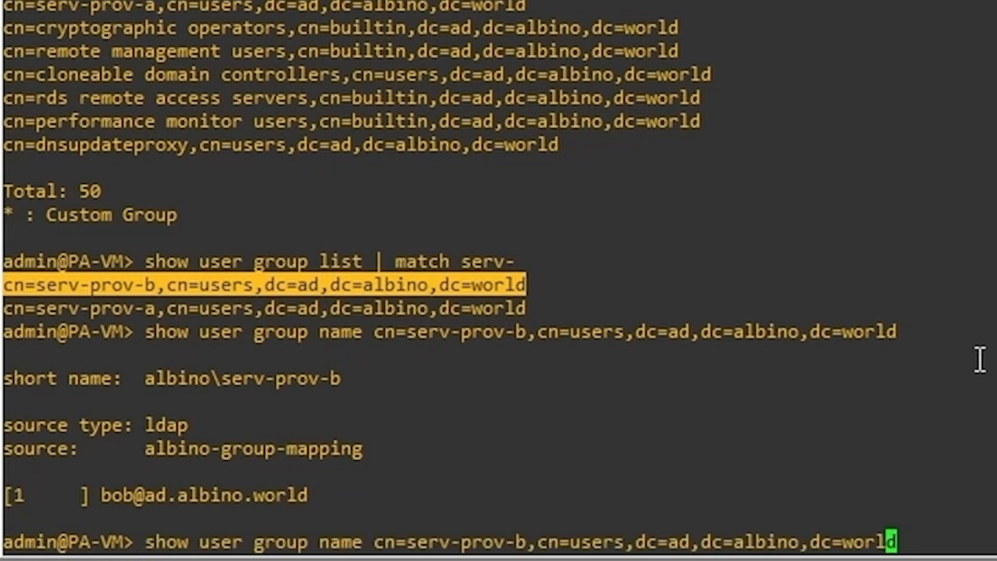
key(Left)
key(Left)
key(BackSpace)
text(a)
key(Return)
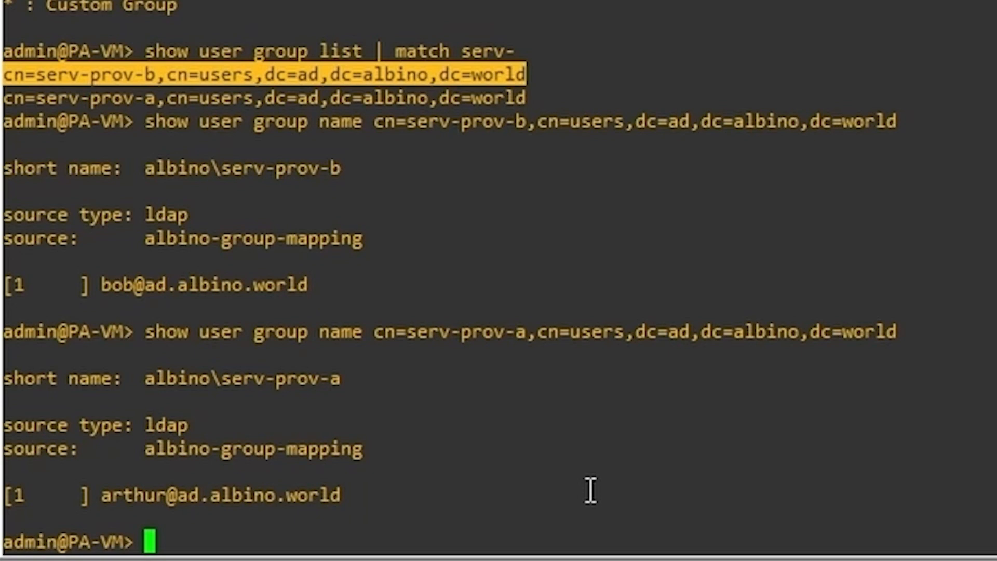
text(show user user-d)
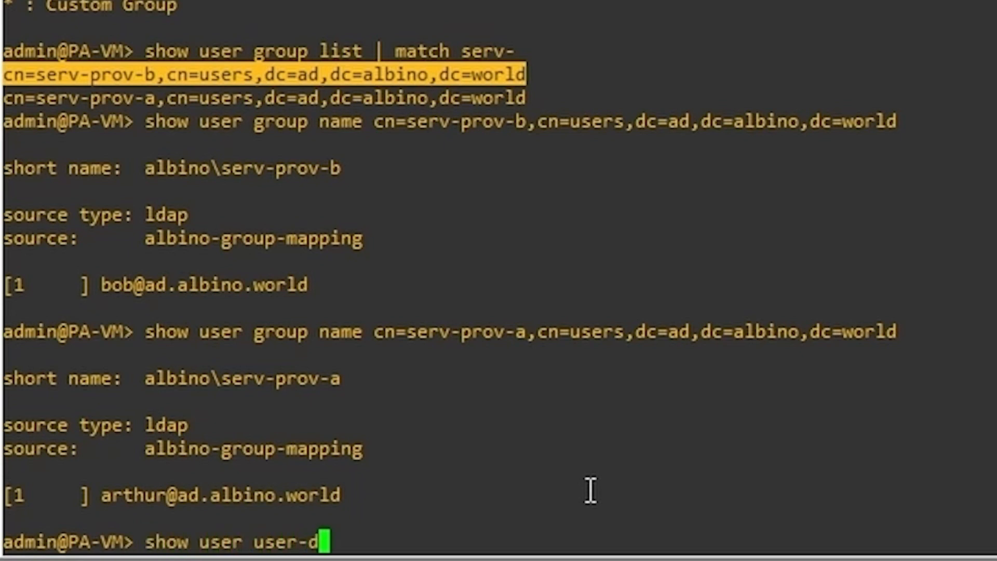
Step: Run 'show user user-ids match-user' for the first test user to see its groups
key(BackSpace)
text(ids)
key(Tab)
text(s)
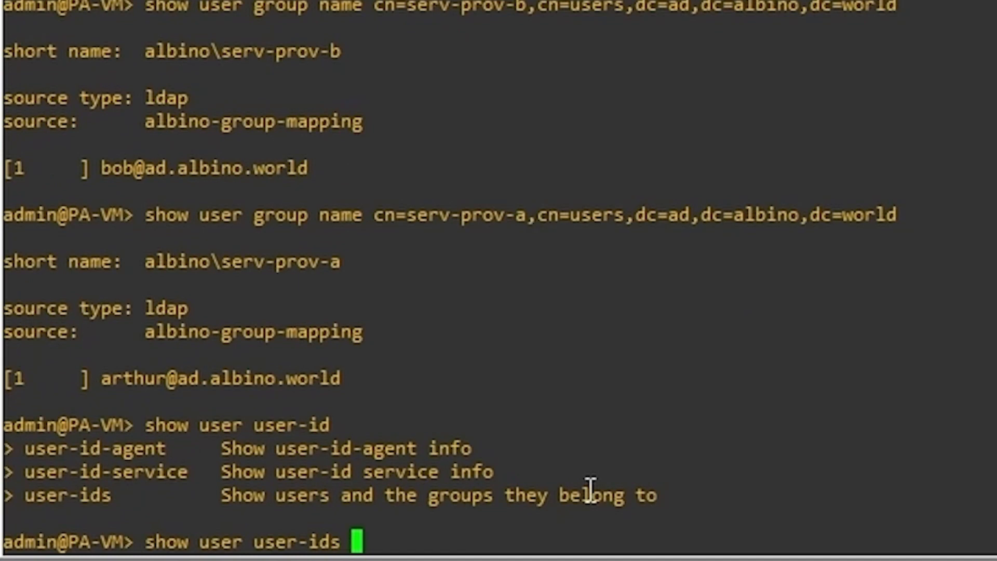
key(Tab)
text(math)
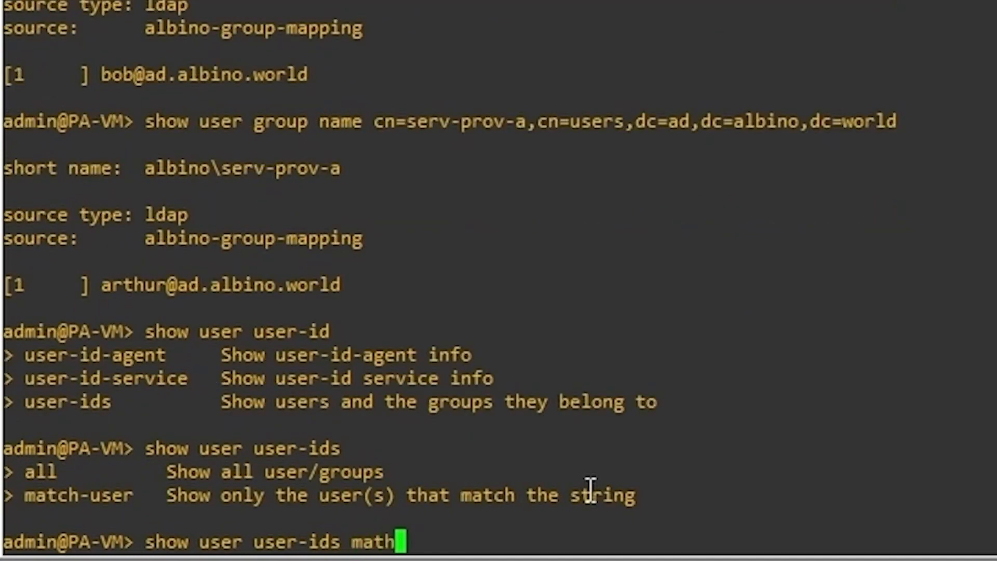
key(BackSpace)
text(c)
key(Tab)
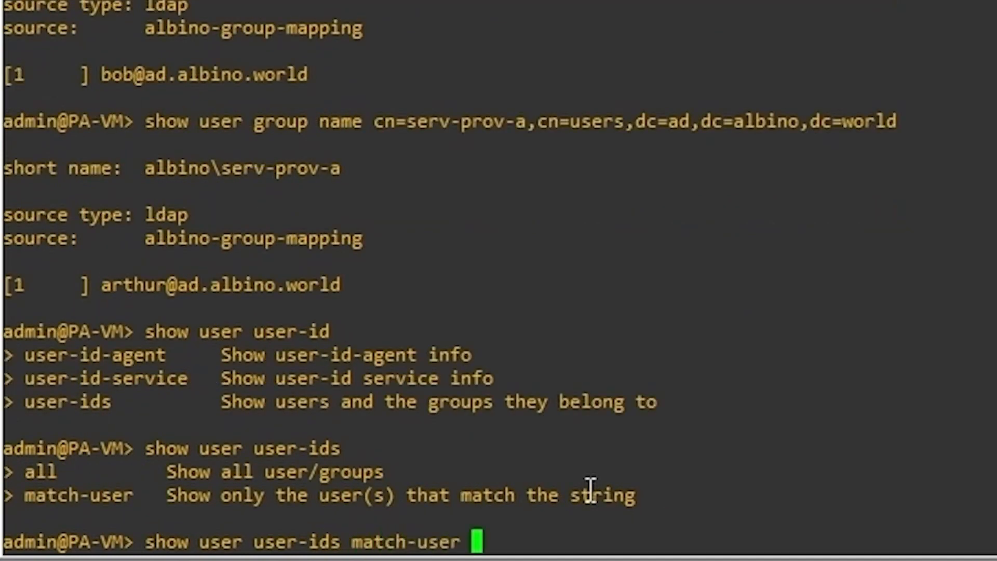
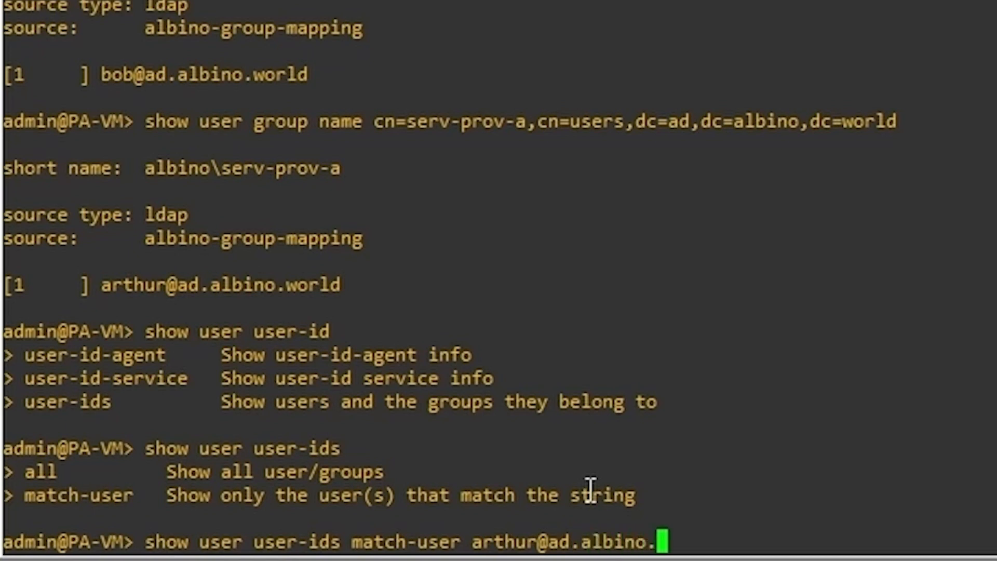
key(Return)
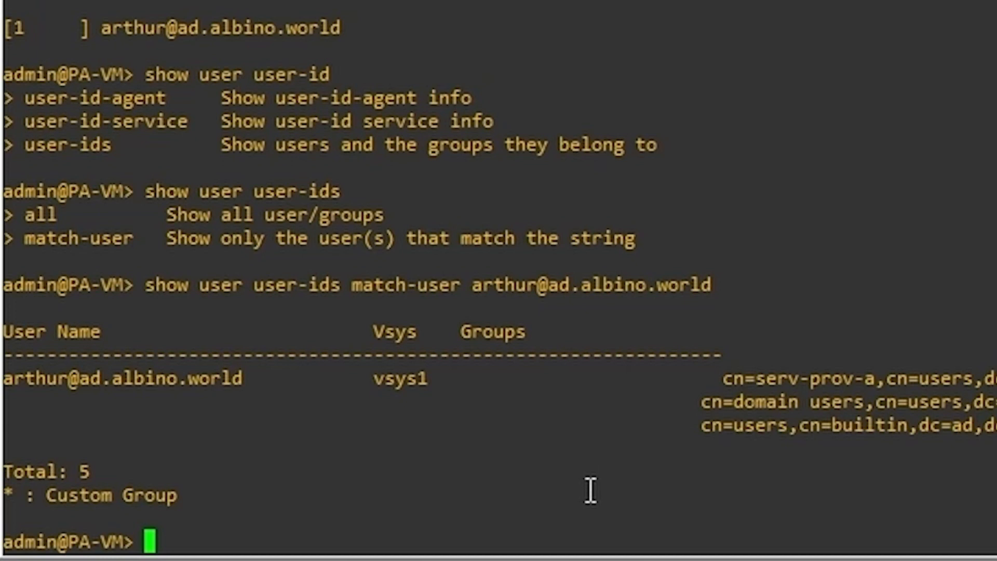
Step: Repeat the user-ids lookup for the second test user
key(Up)
key(Left)
key(Left)
key(Left)
key(Left)
key(Left)
key(Left)
key(Left)
key(Left)
key(Left)
key(Left)
key(Left)
key(Left)
key(Left)
key(Left)
key(Left)
key(Left)
key(BackSpace)
key(BackSpace)
key(BackSpace)
key(BackSpace)
key(BackSpace)
key(BackSpace)
text(bob)
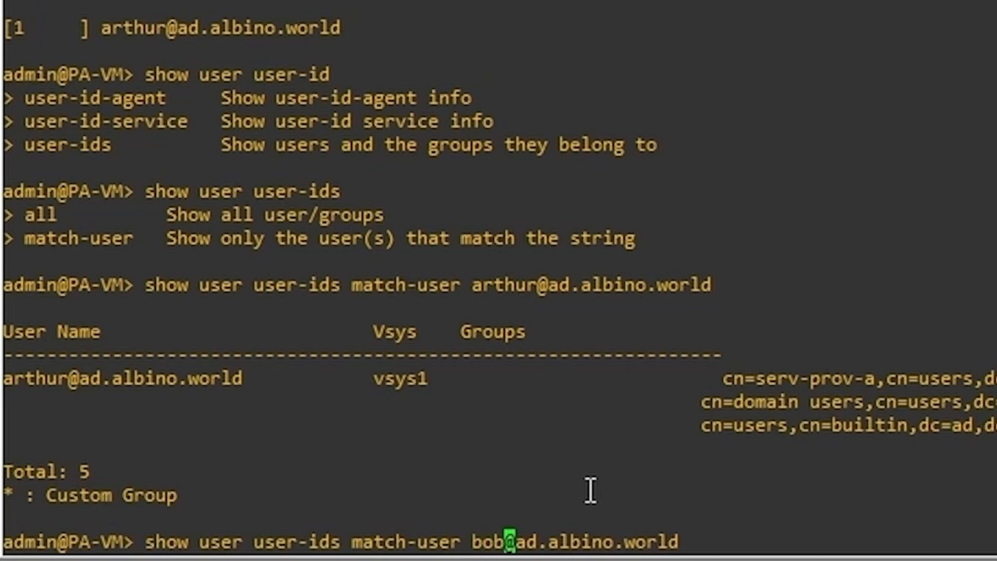
key(Return)
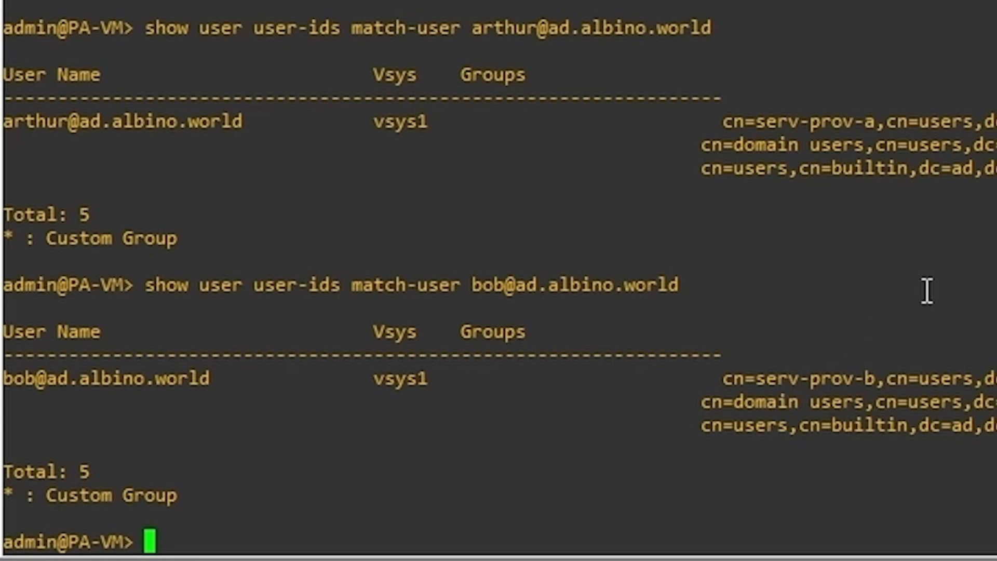
Step: Repeat the user-ids lookup for the LDAP service account
key(Up)
key(BackSpace)
key(BackSpace)
key(BackSpace)
key(BackSpace)
key(BackSpace)
key(BackSpace)
key(BackSpace)
key(BackSpace)
key(BackSpace)
key(BackSpace)
key(BackSpace)
key(BackSpace)
key(BackSpace)
key(BackSpace)
key(BackSpace)
key(BackSpace)
key(BackSpace)
key(BackSpace)
key(BackSpace)
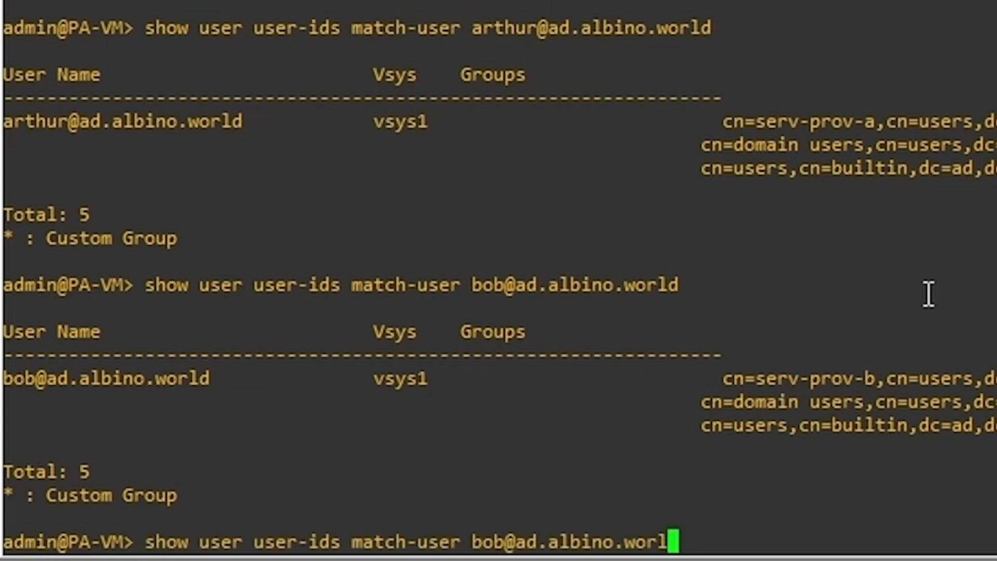
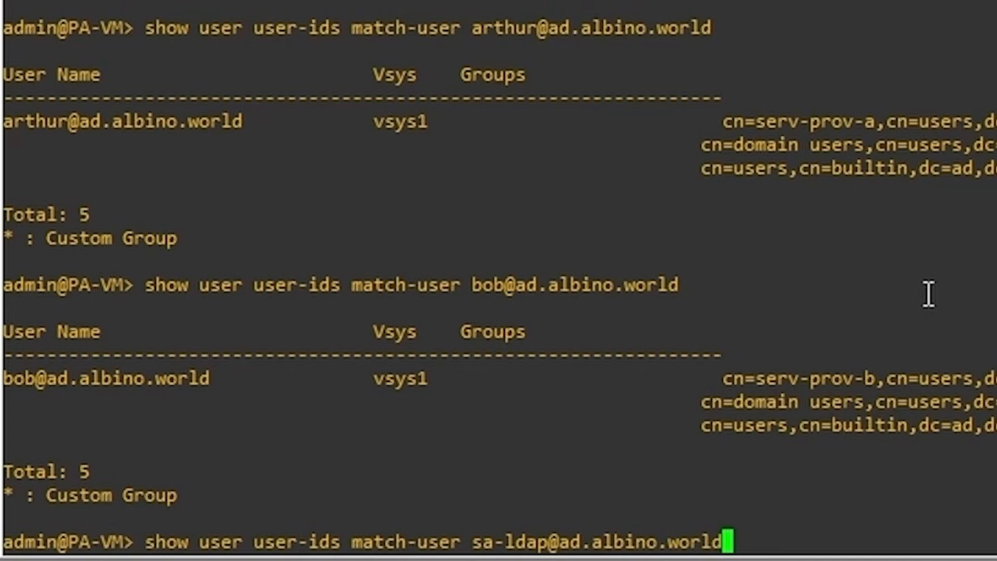
key(Return)
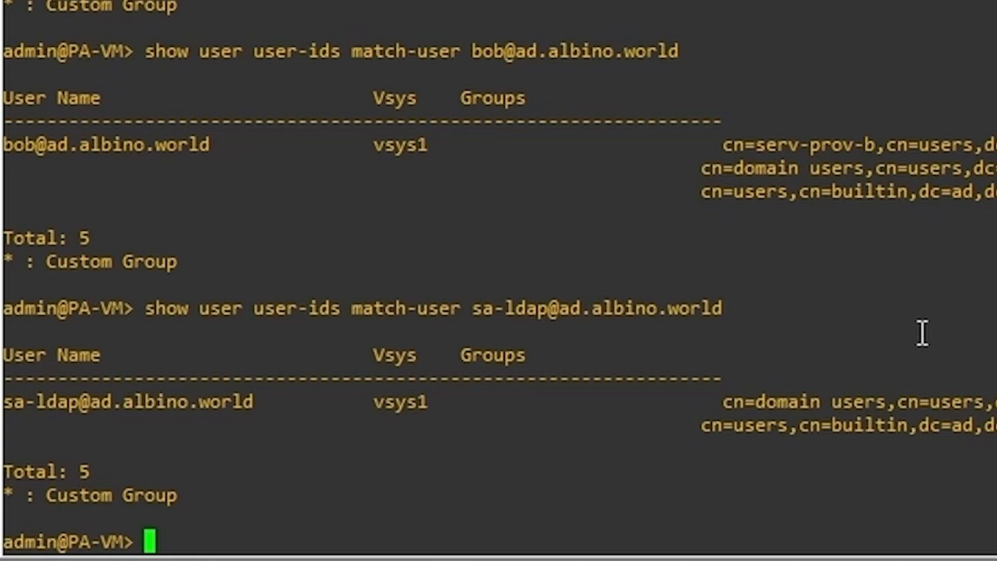
text(debug )
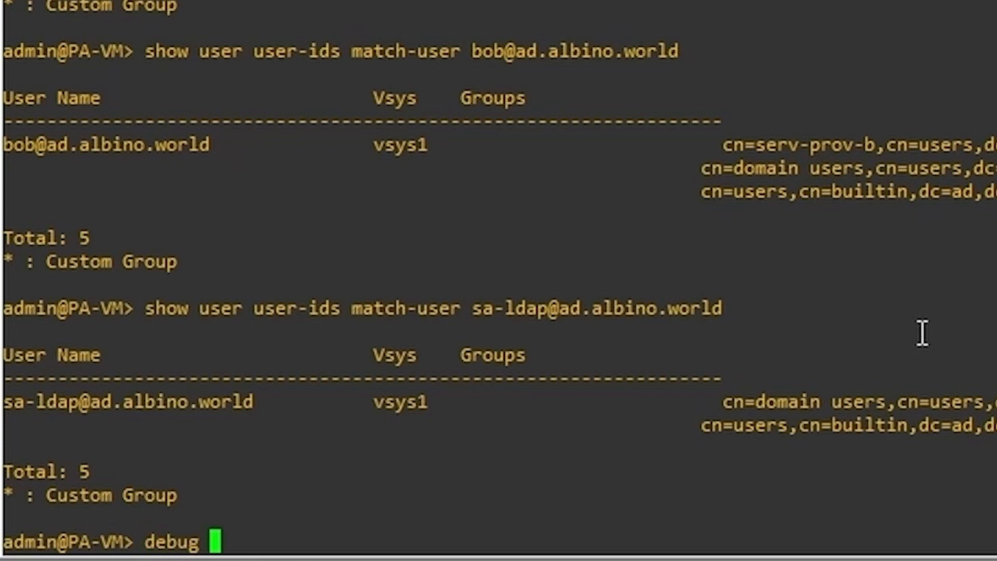
text(user-id refr)
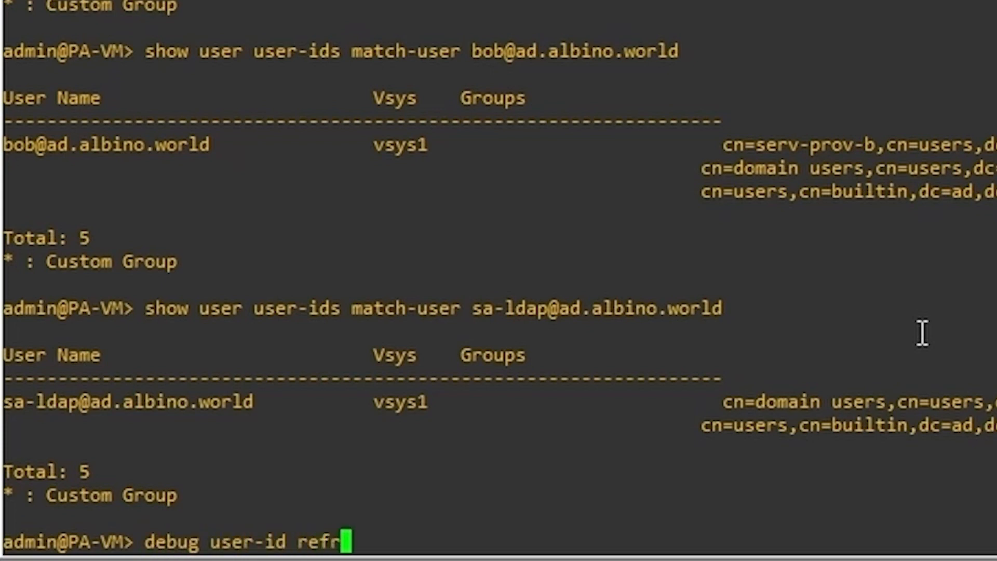
text(esh grou)
Step: Run 'debug user-id refresh group-mapping all', then select the serv-prov-a and serv-prov-b group entries
key(Tab)
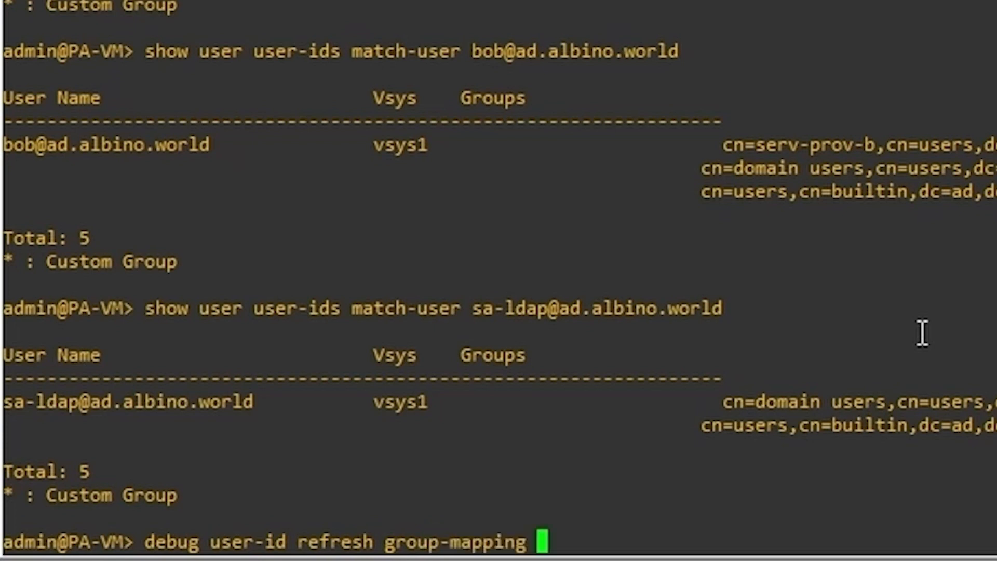
text(all)
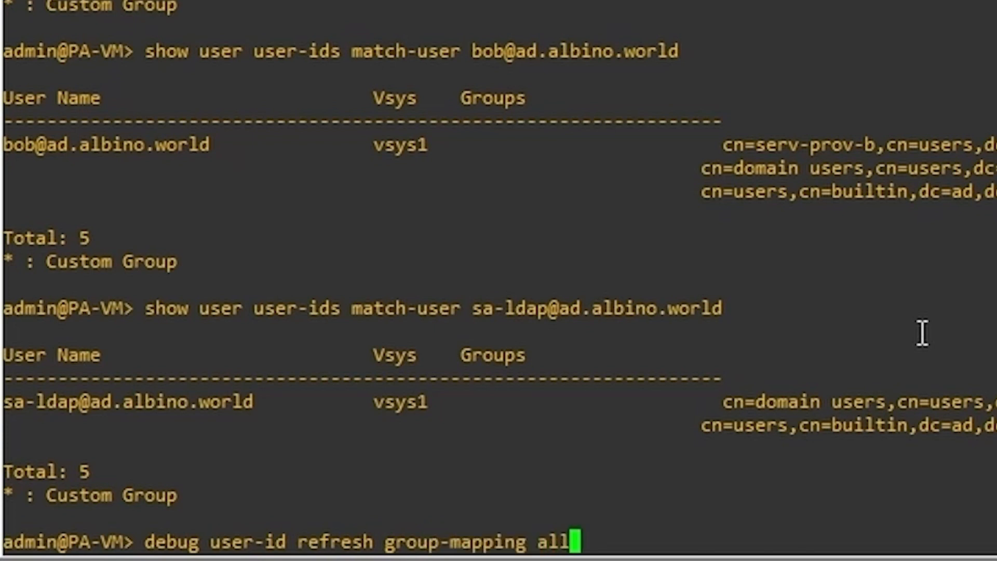
key(BackSpace)
key(BackSpace)
key(BackSpace)
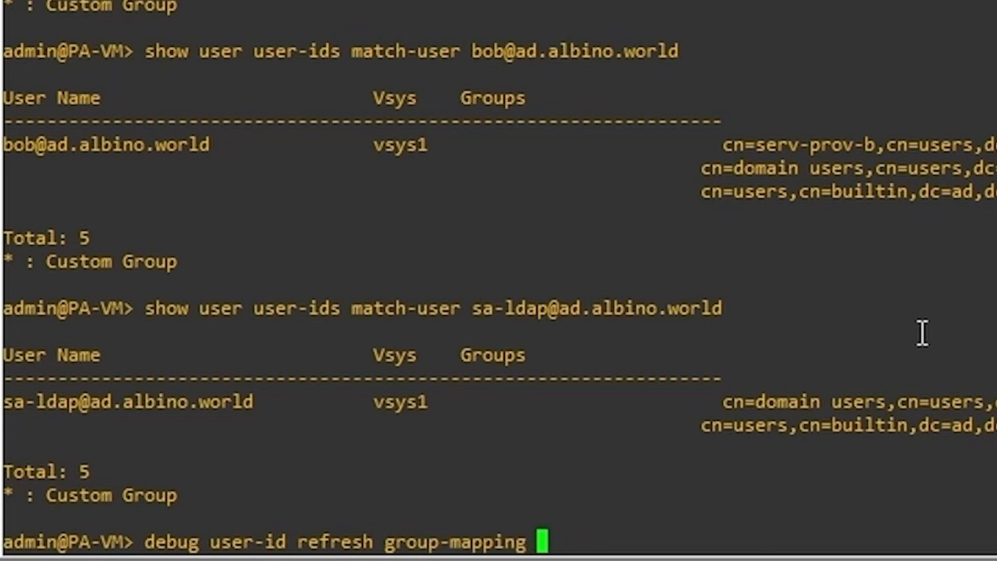
key(question)
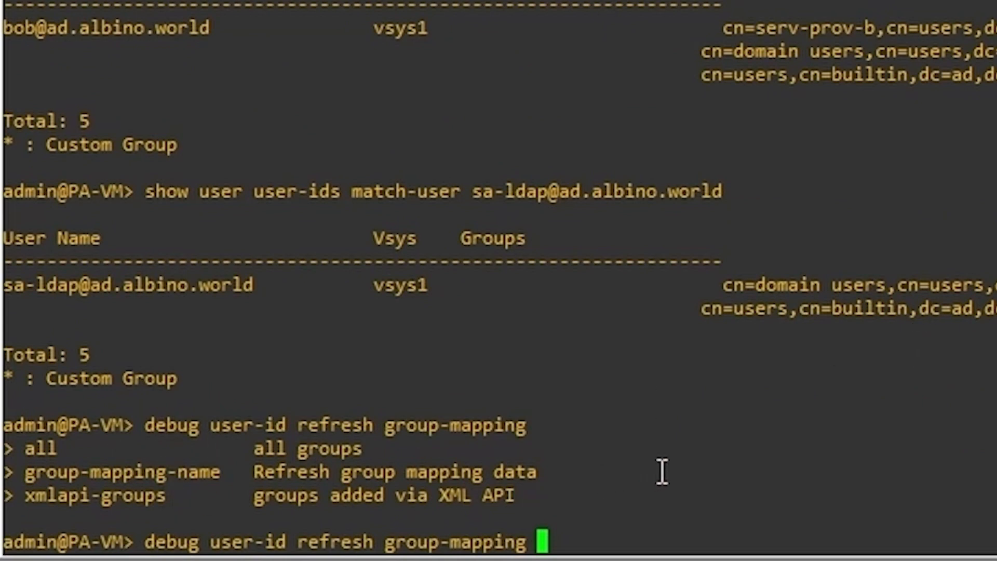
text(all)
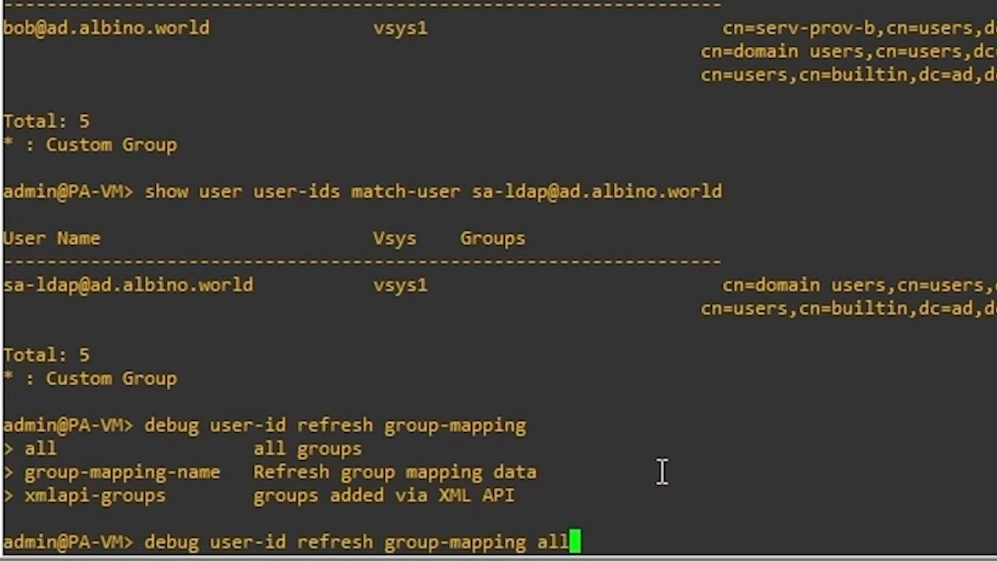
key(Return)
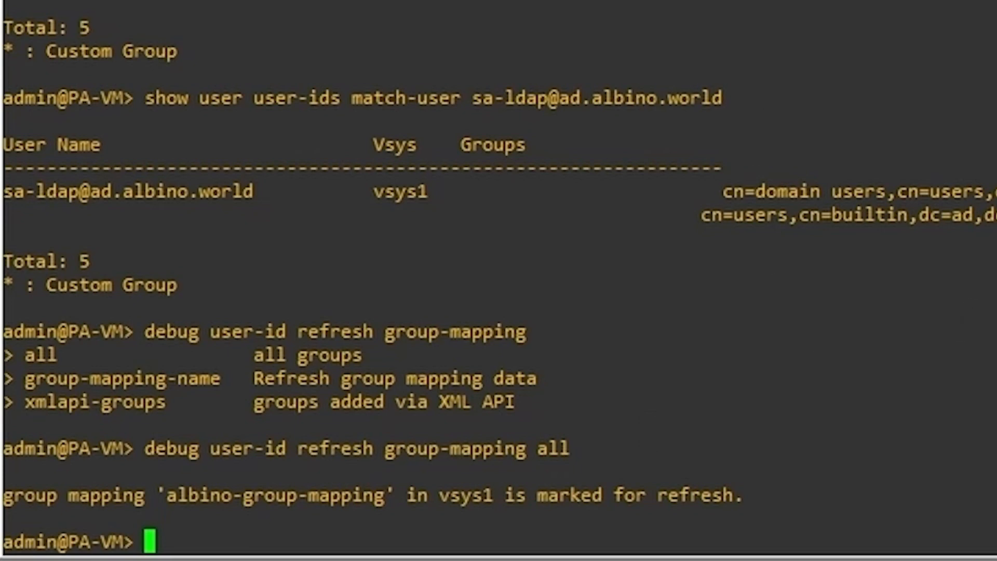
drag(478, 26, 831, 23)
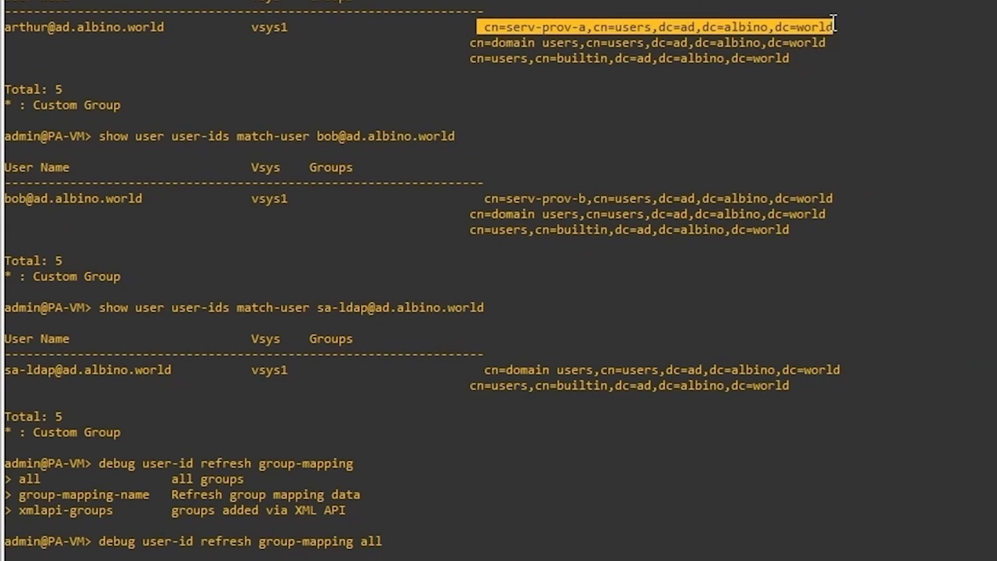
drag(486, 195, 854, 173)
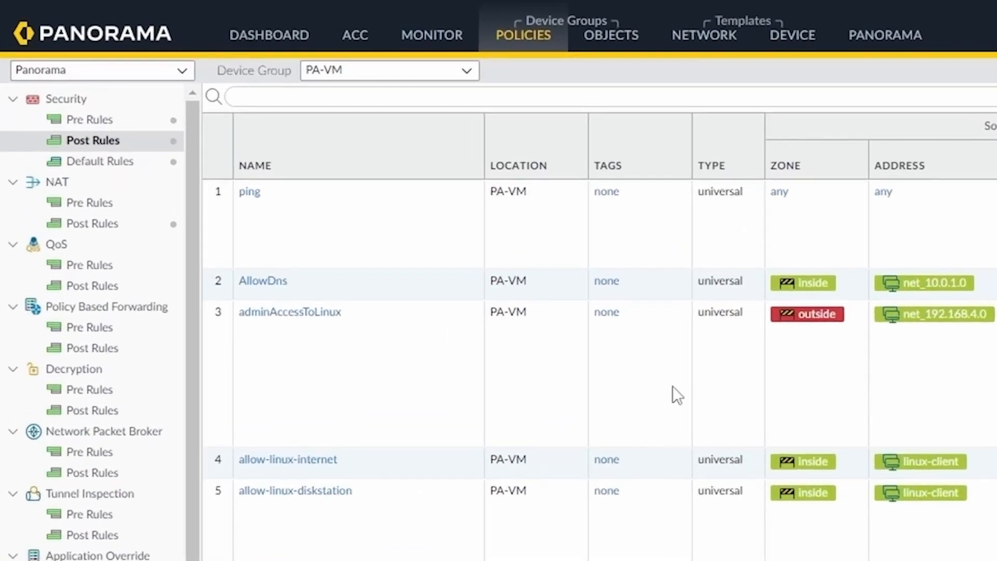
Step: Create the shared address object serv-prov-a-server at 10.0.1.201
click(305, 17)
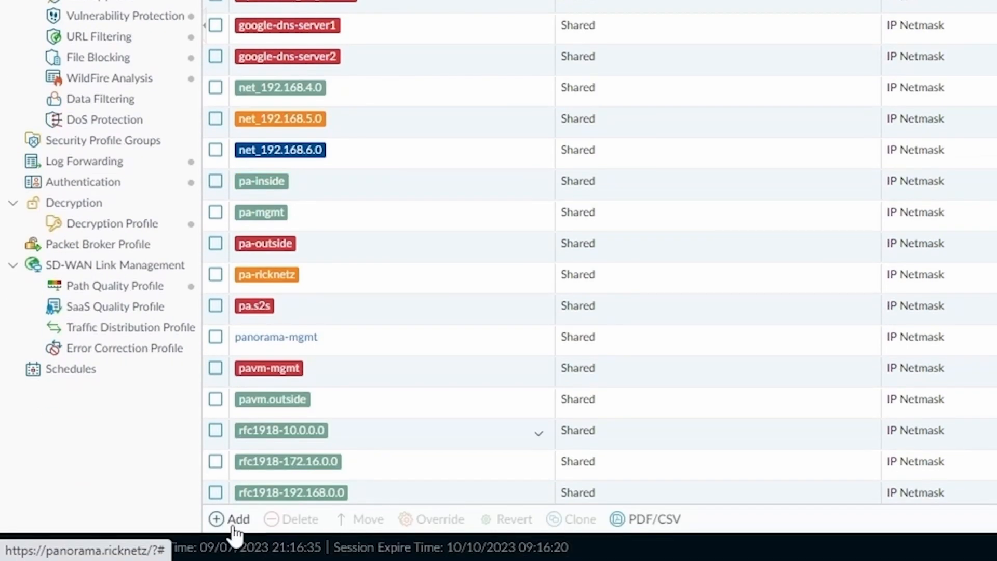
click(232, 520)
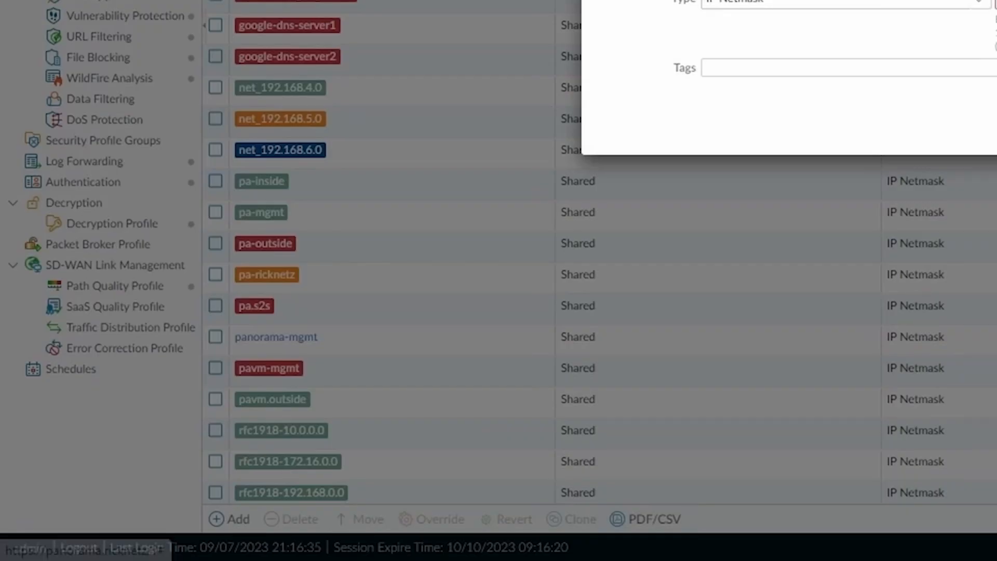
text(service-)
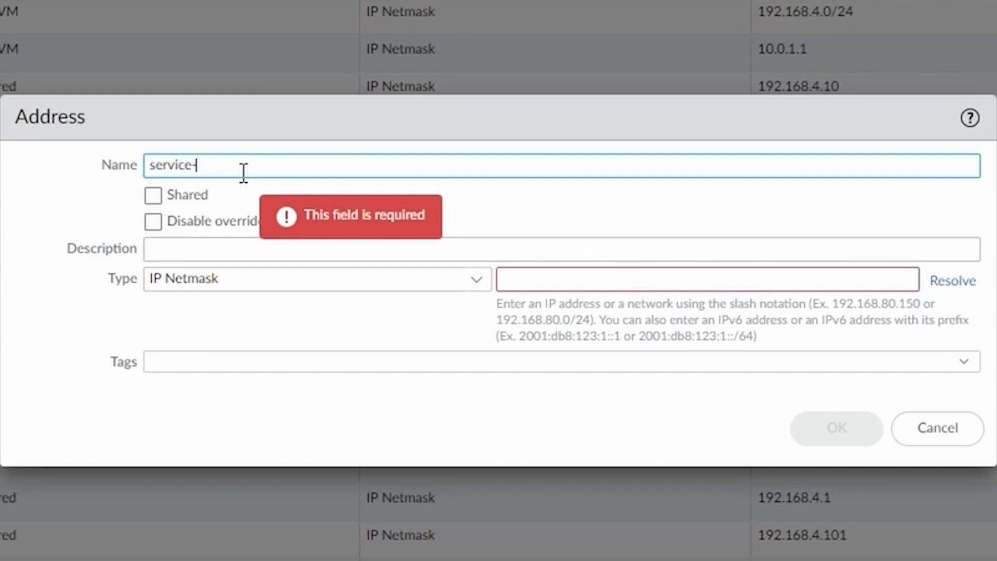
text(prod)
key(Left)
key(Left)
key(Left)
key(Left)
key(BackSpace)
key(BackSpace)
key(BackSpace)
key(BackSpace)
text(v-a-server)
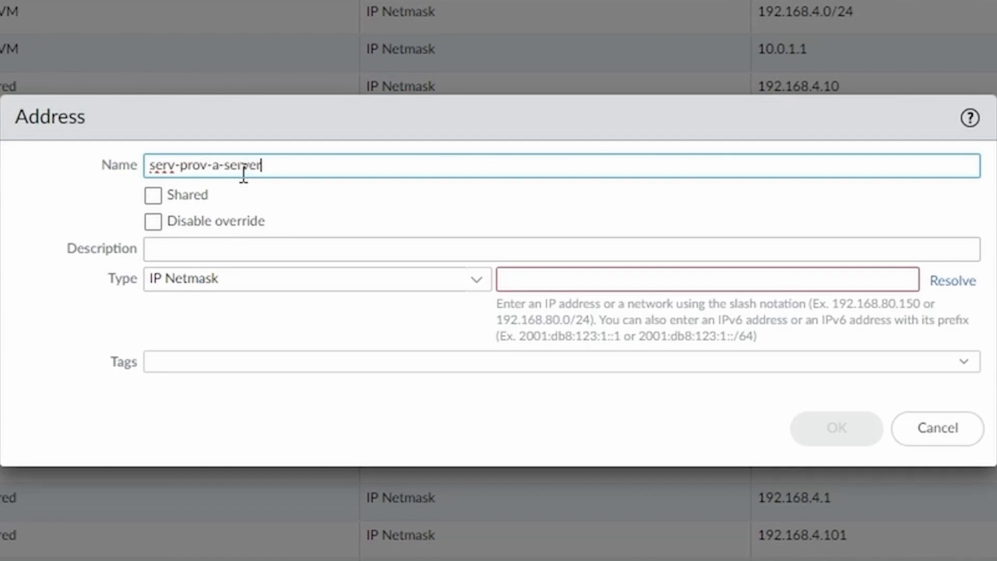
click(154, 197)
click(592, 251)
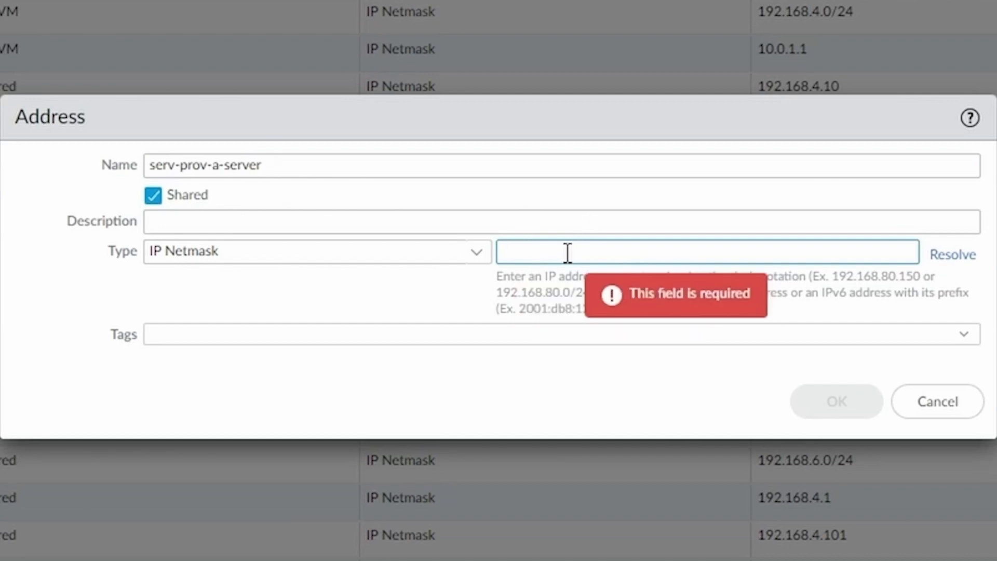
text(10.0.1)
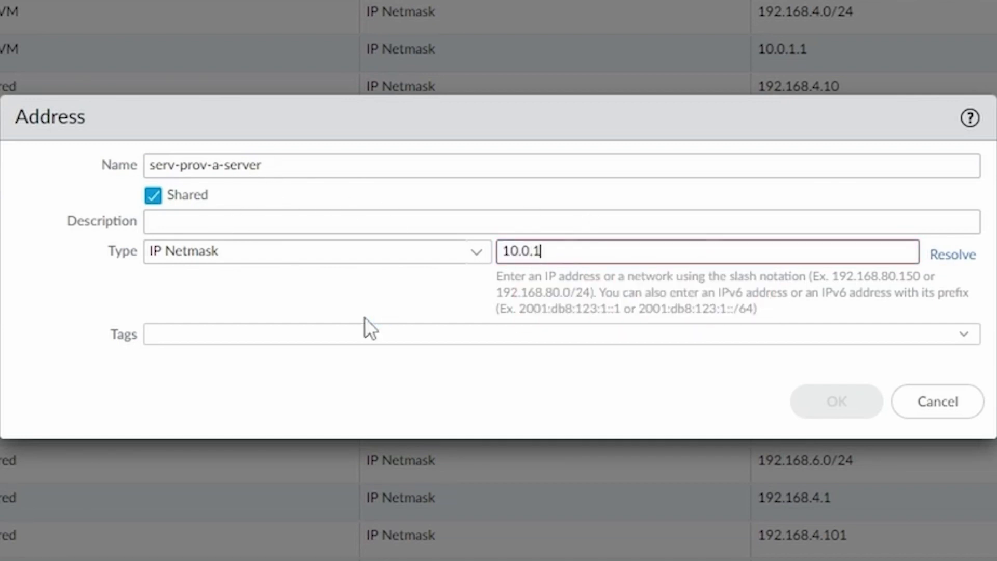
text(.201)
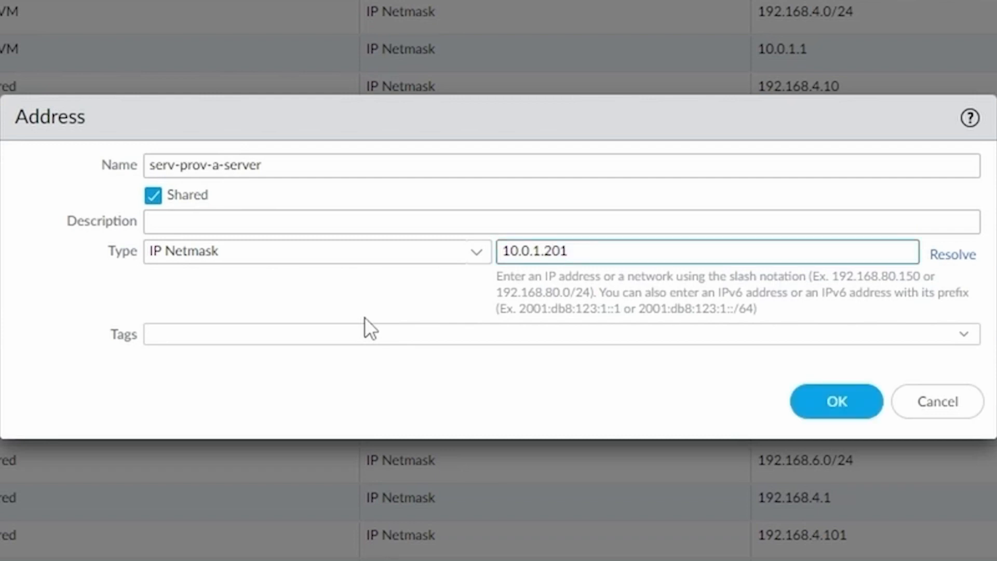
drag(312, 176, 152, 218)
key(ctrl+c)
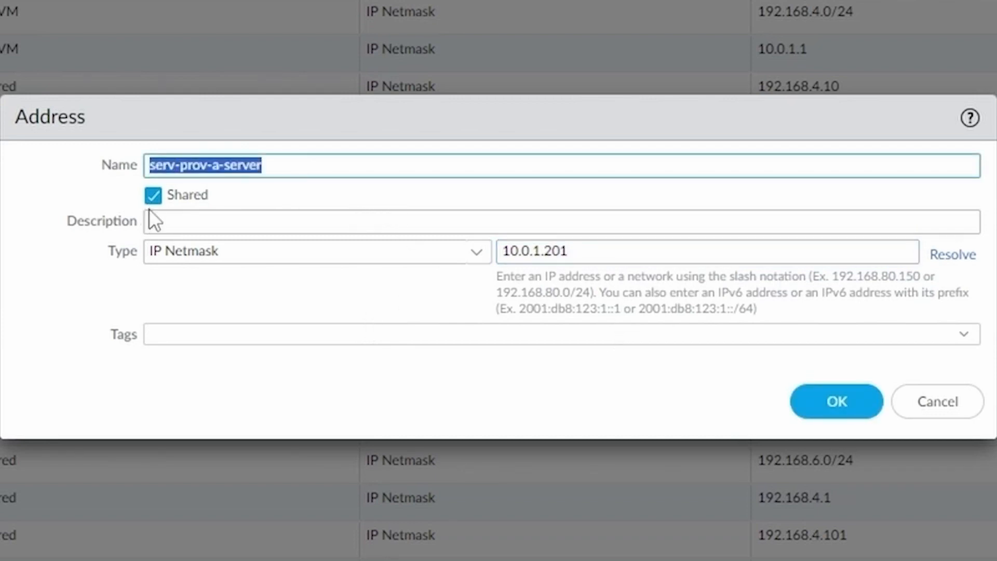
click(837, 402)
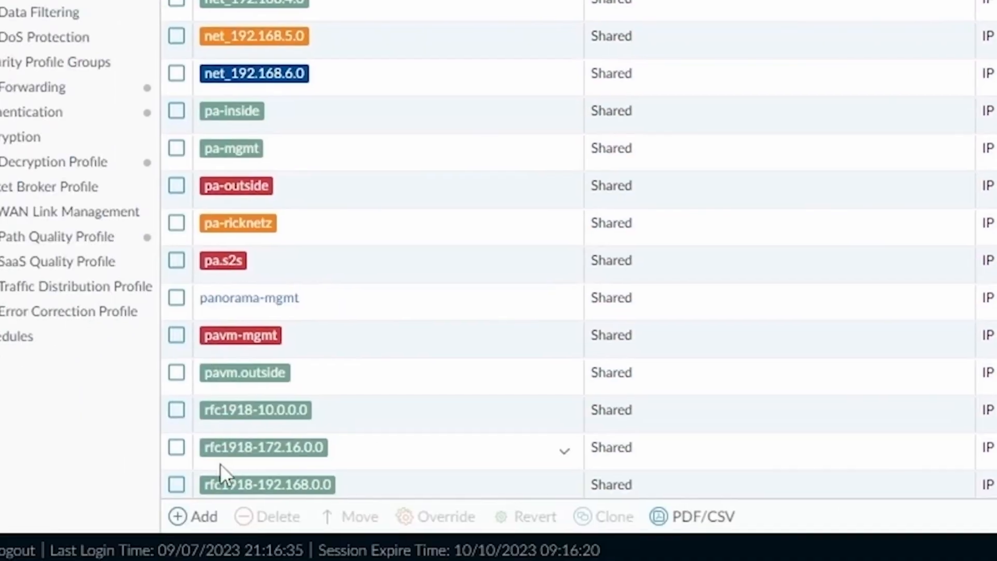
Step: Create the shared address object serv-prov-b-server at 10.0.1.202
click(185, 517)
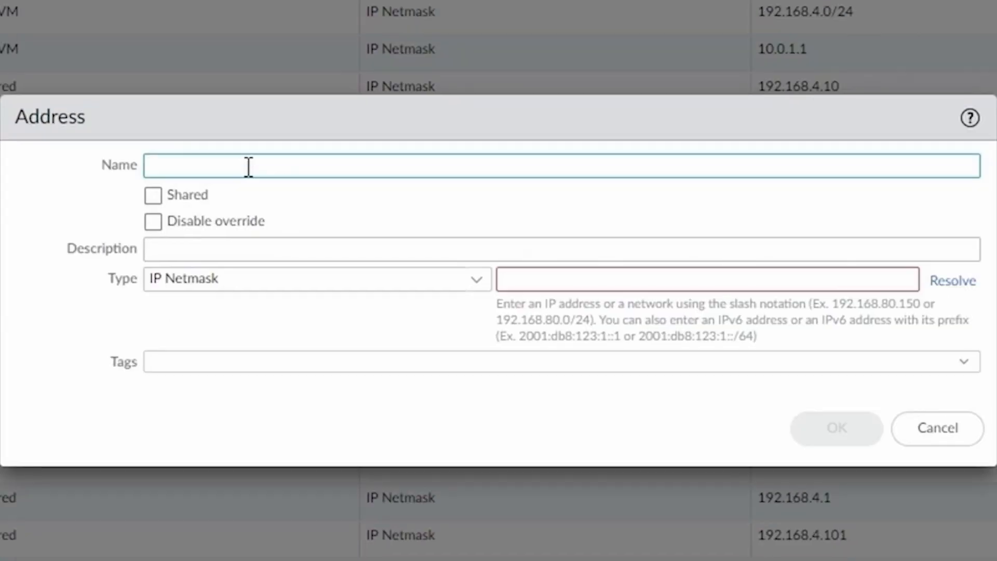
key(ctrl+v)
double_click(215, 164)
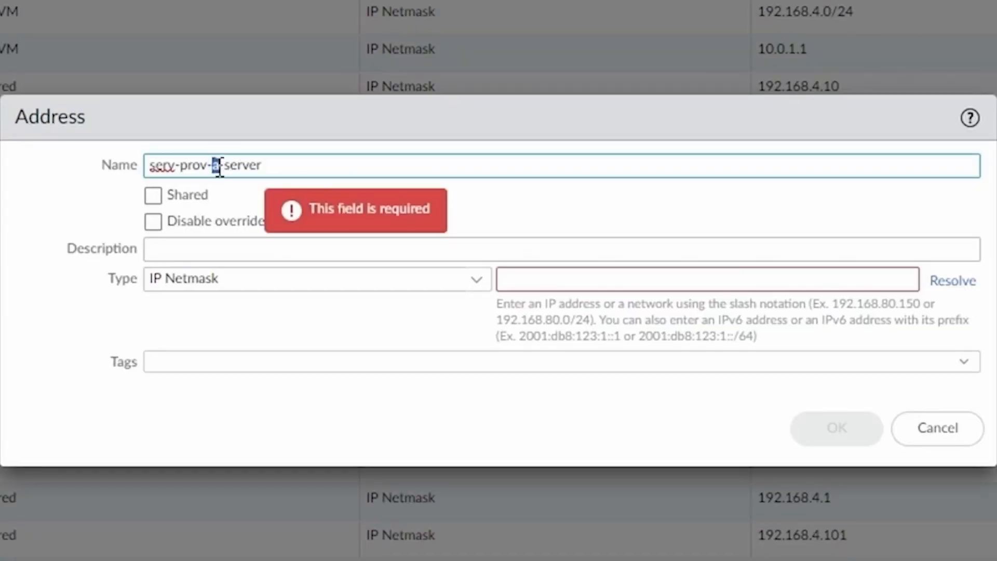
text(b)
click(153, 195)
click(528, 251)
text(10.0.1.2)
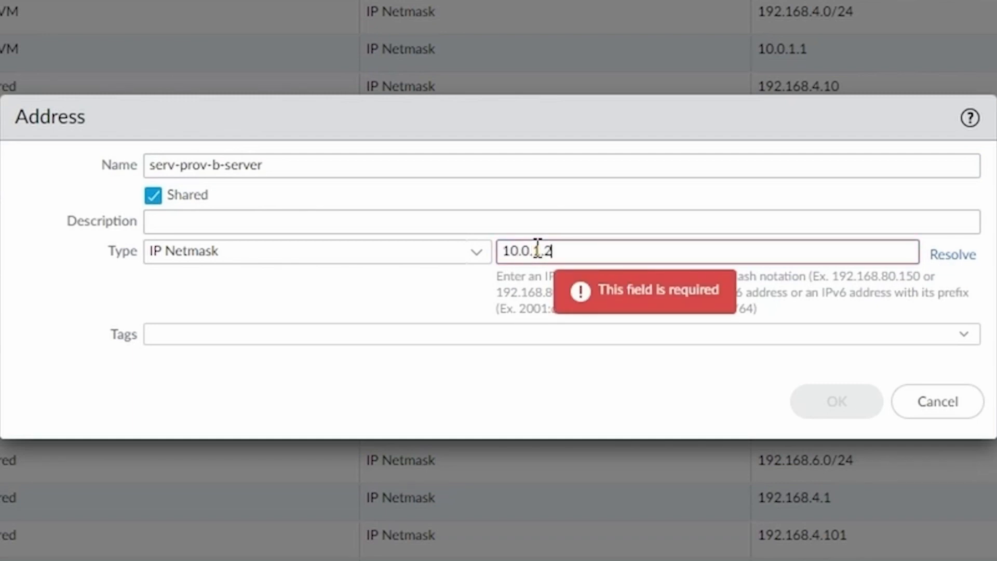
text(02)
click(834, 401)
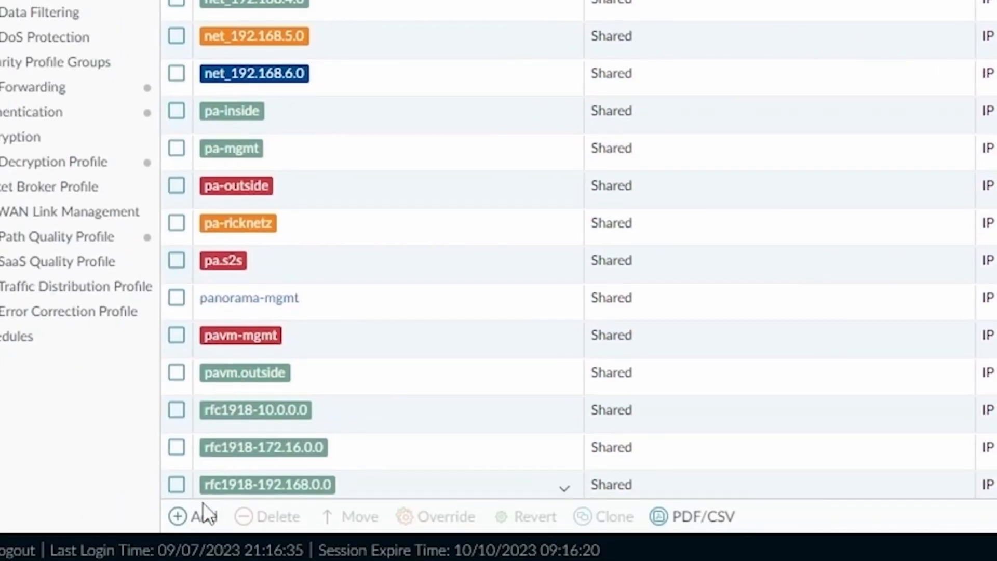
Step: Create the shared address object gateway-network with IP netmask 10.1.1.0/24
click(188, 516)
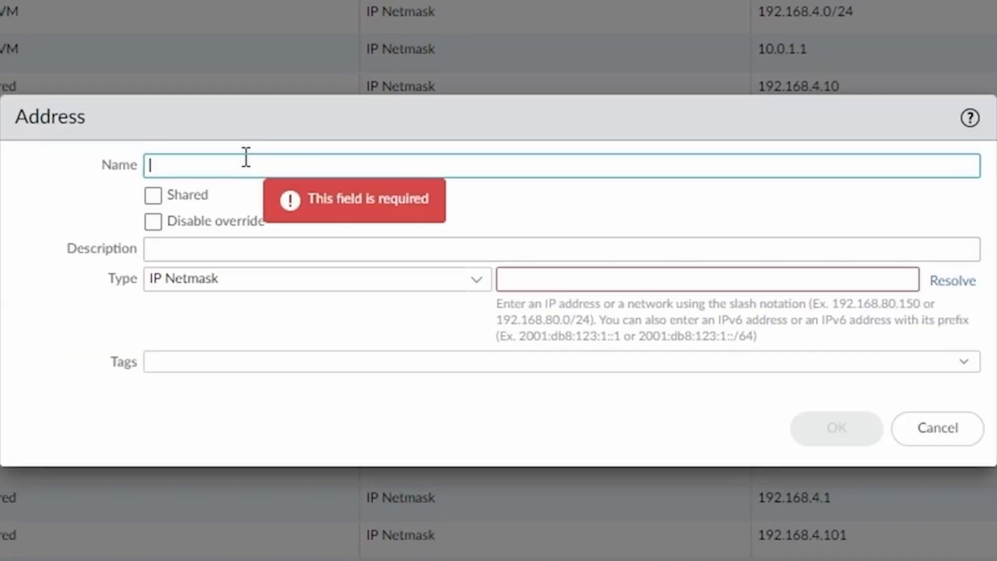
text(glob)
key(BackSpace)
key(BackSpace)
text(ateway-network)
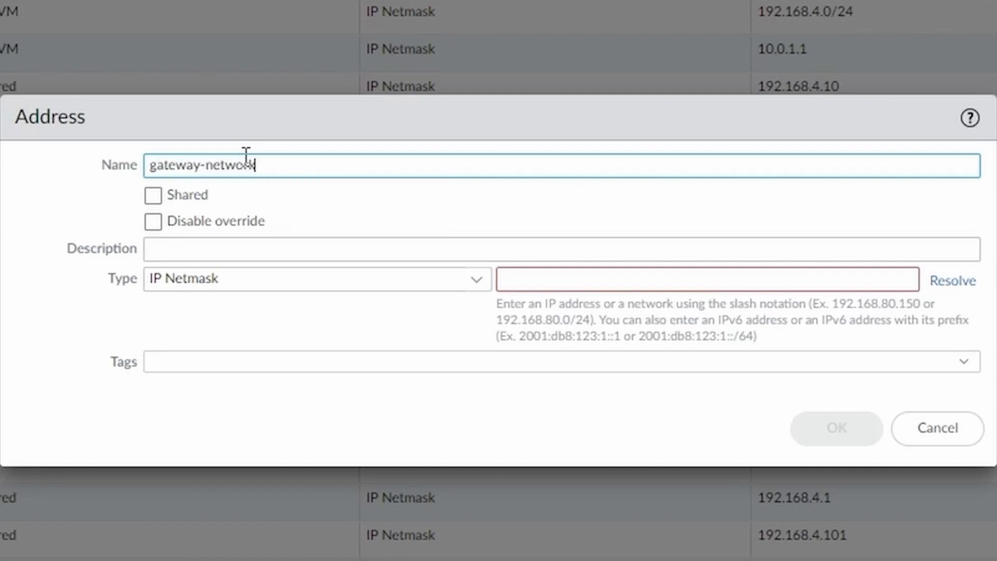
click(530, 278)
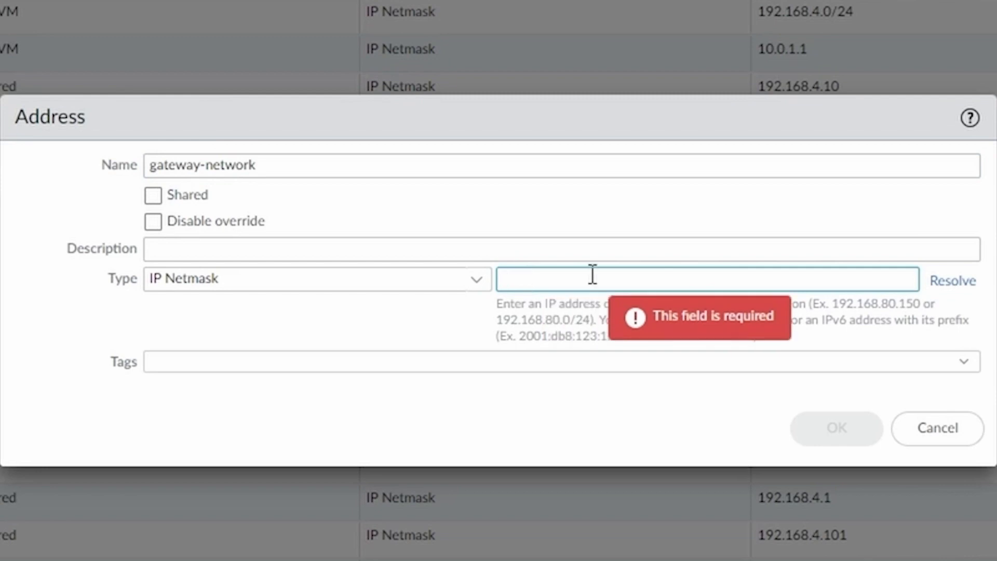
text(10.1.1.0)
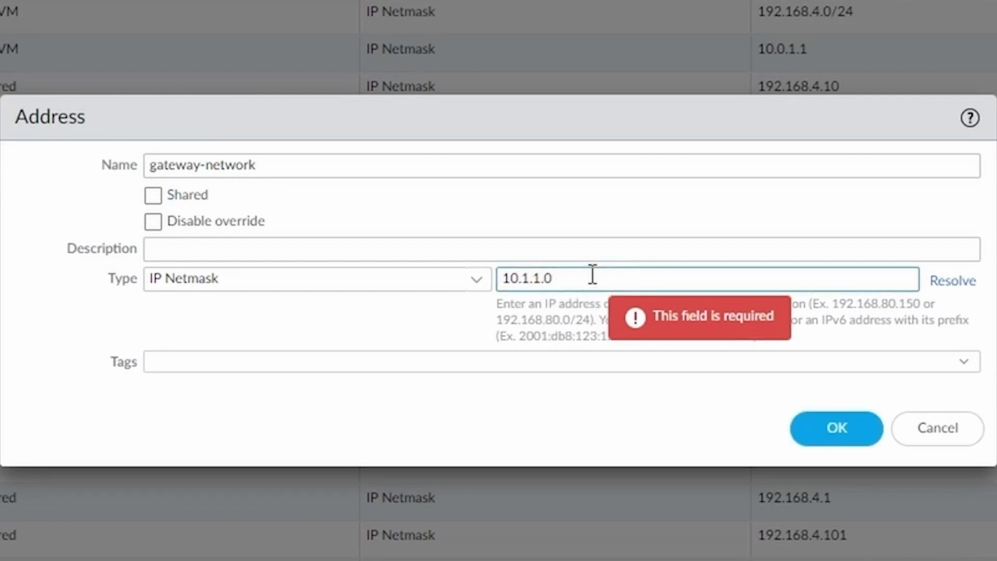
text(/24)
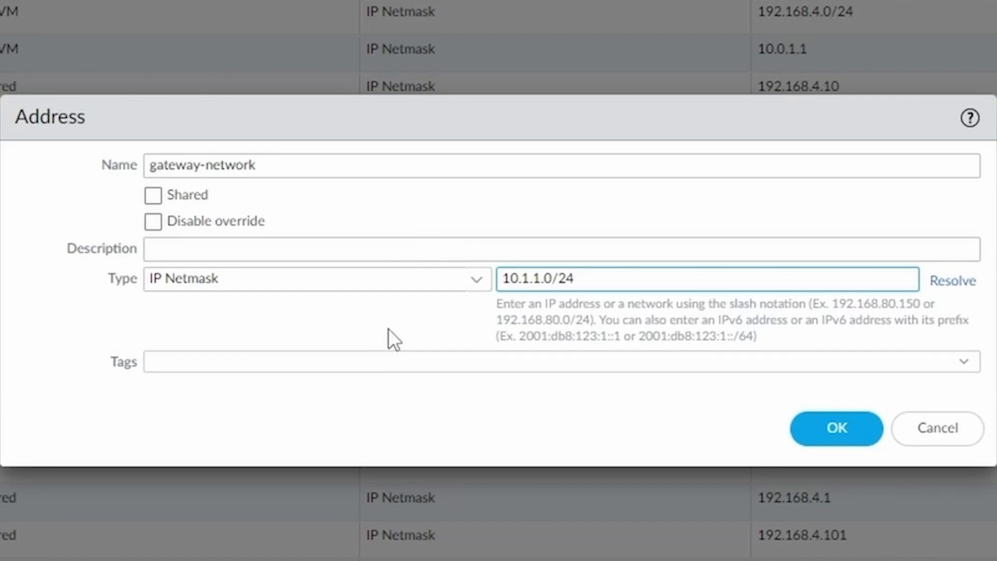
click(184, 200)
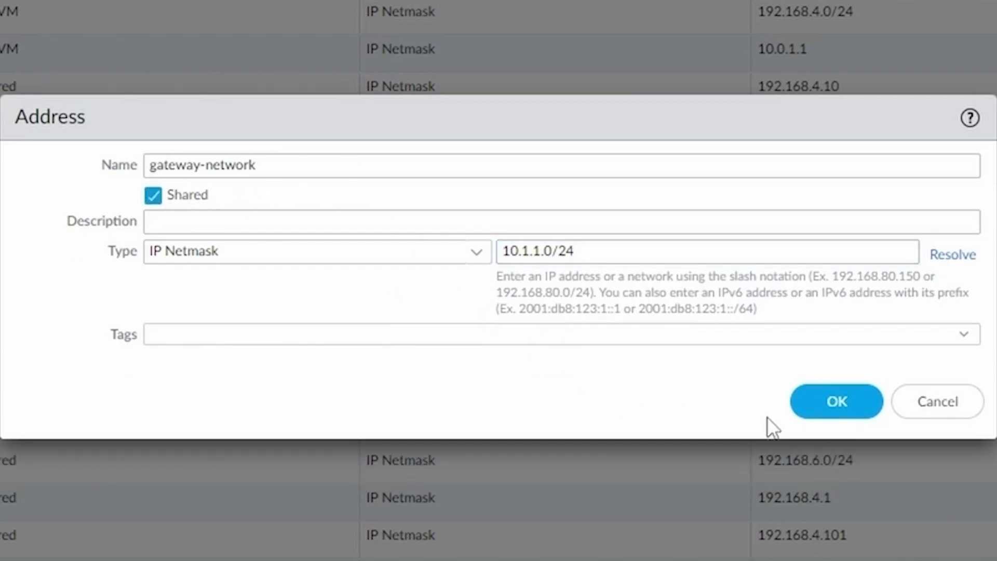
click(837, 403)
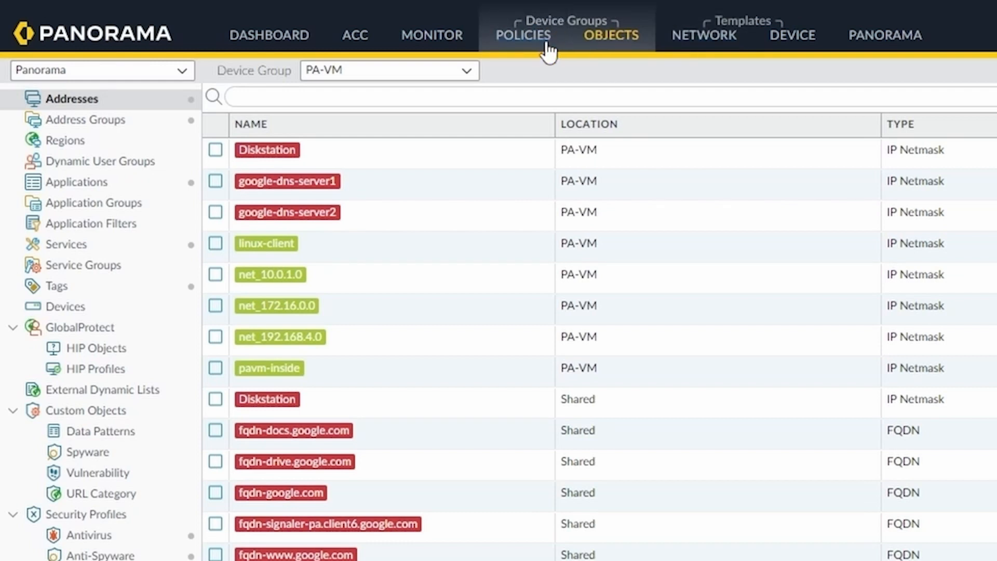
Step: Open interface tunnel.1 and keep its virtual router as default
click(708, 49)
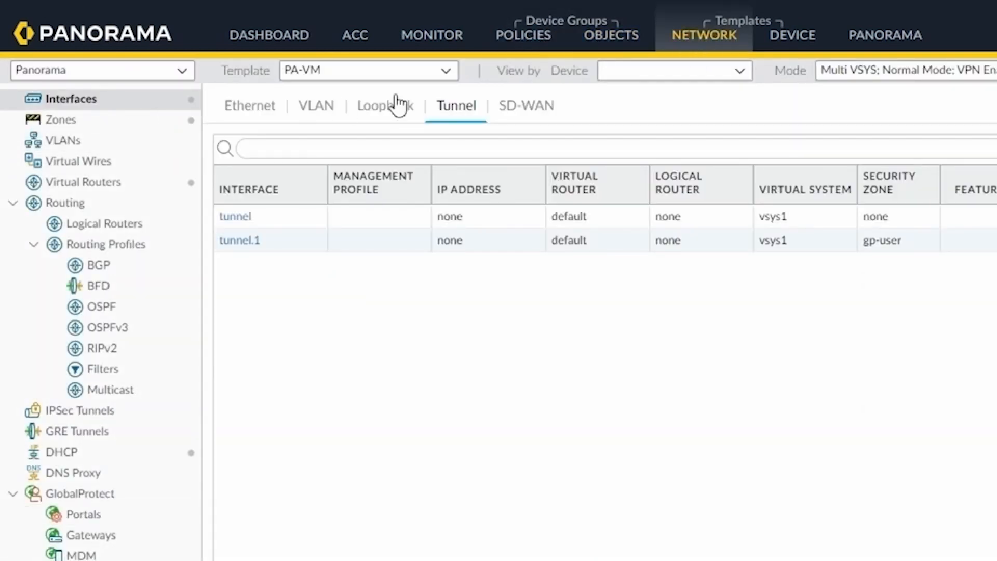
click(342, 238)
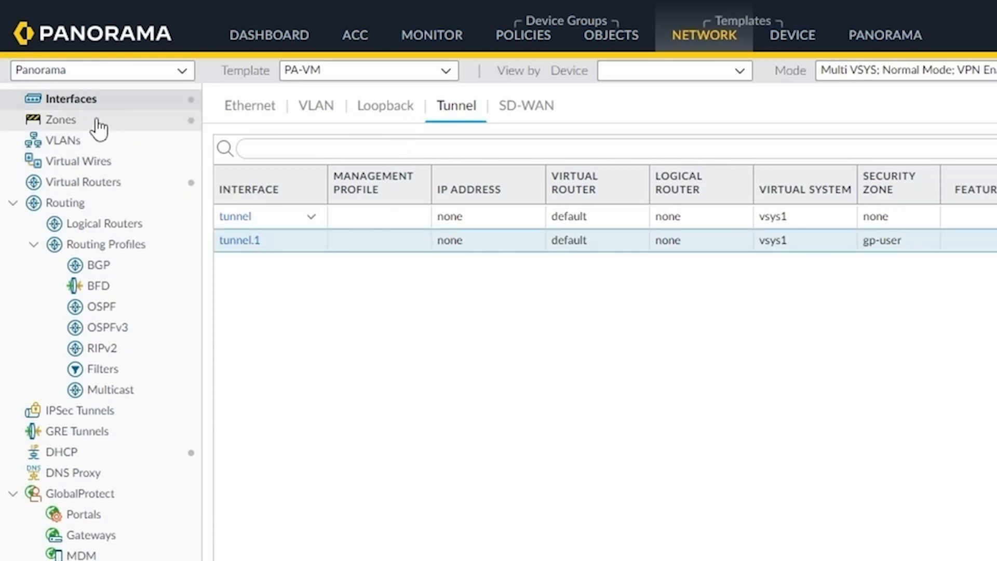
click(240, 241)
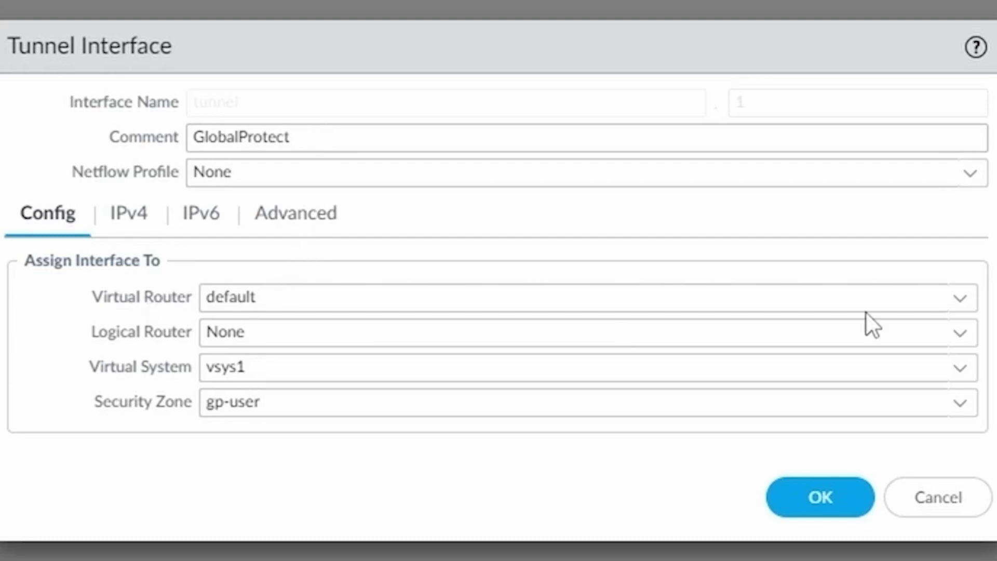
click(961, 300)
click(294, 367)
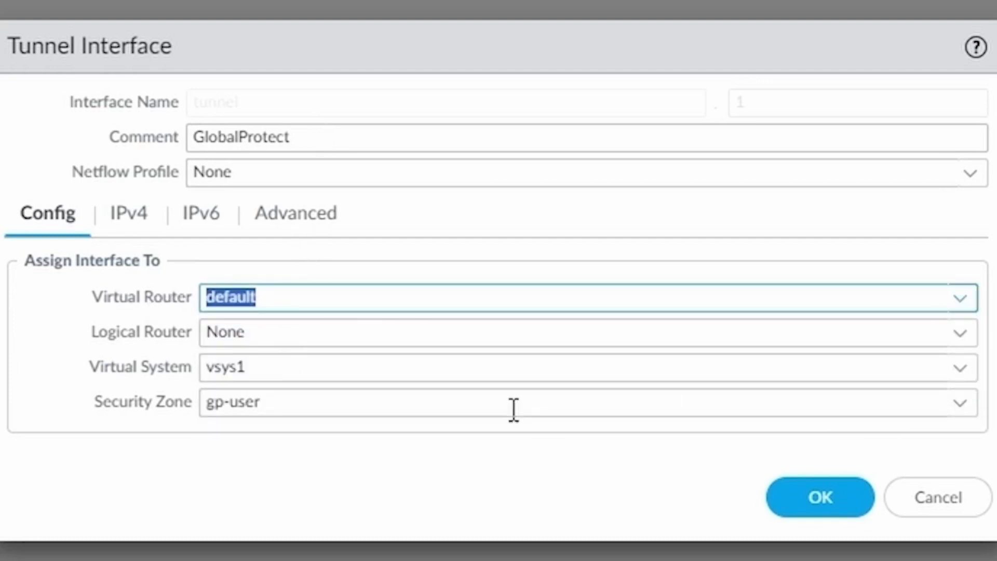
Step: Review tunnel.1's gp-user zone, IPv4 and Advanced settings, then save the interface
click(497, 401)
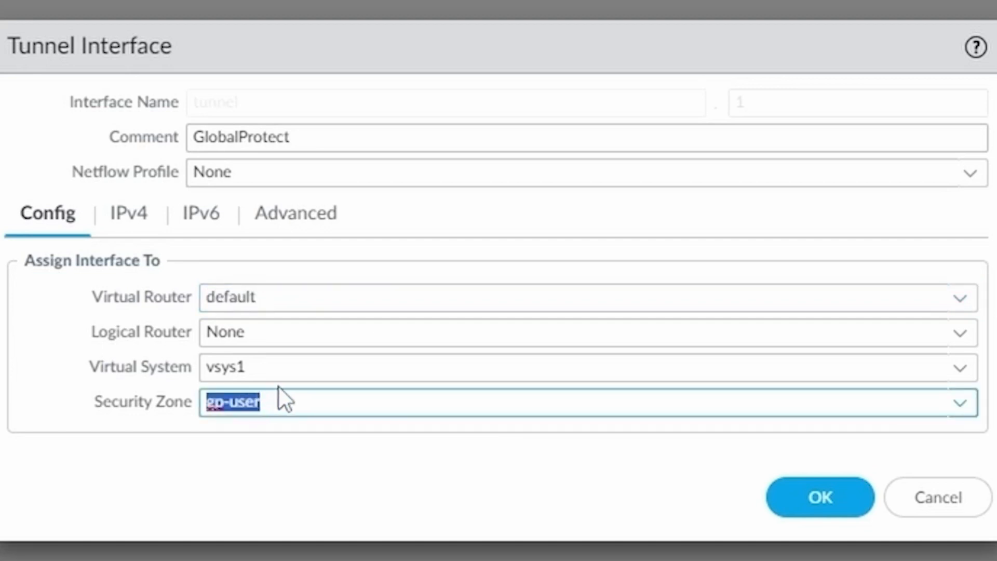
click(276, 402)
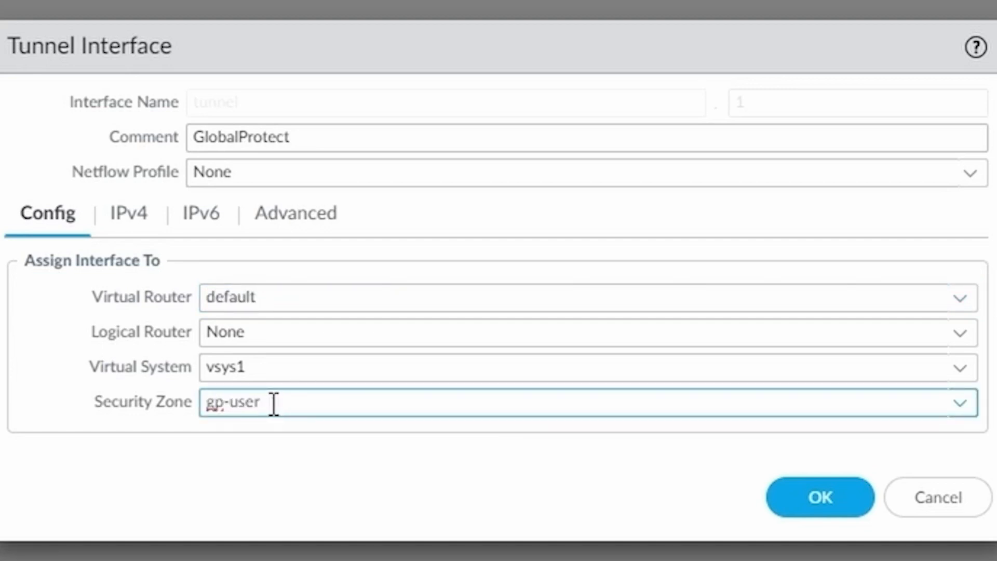
click(137, 221)
click(318, 217)
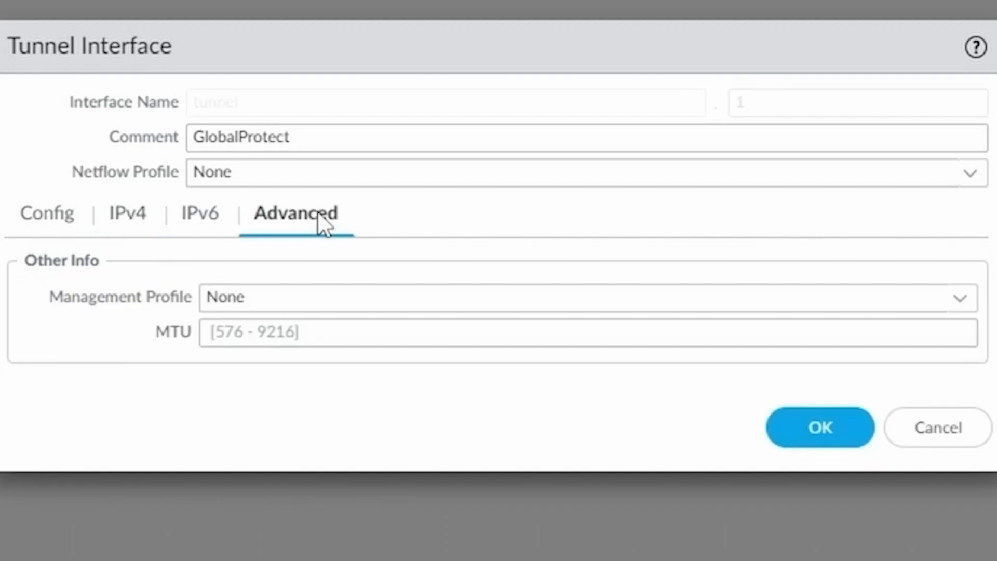
click(37, 212)
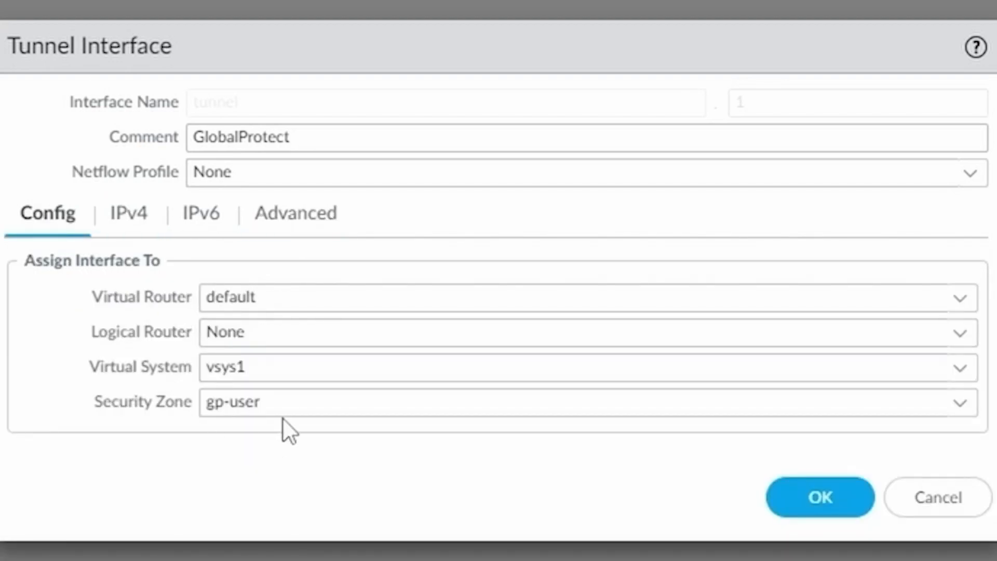
click(301, 403)
click(869, 511)
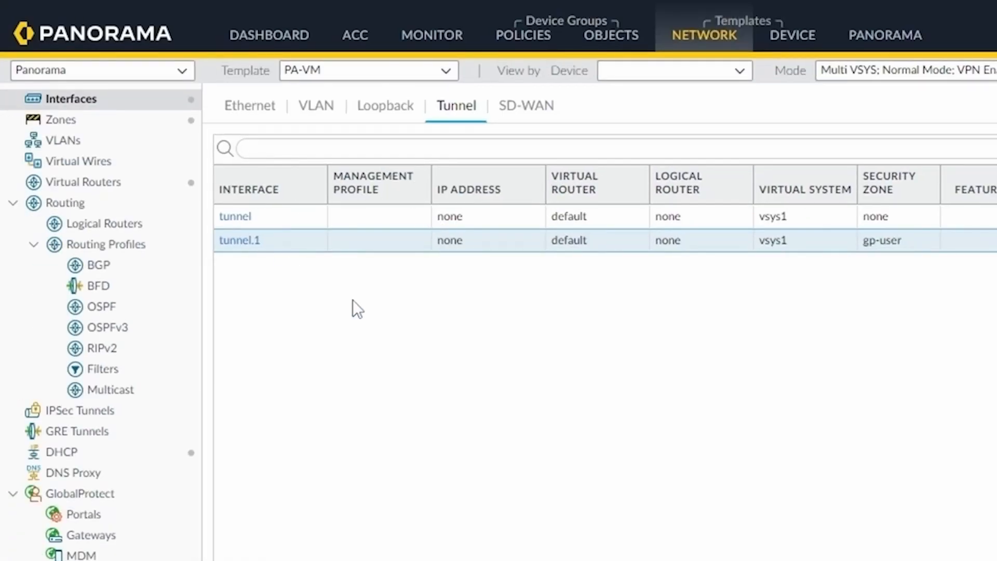
click(530, 37)
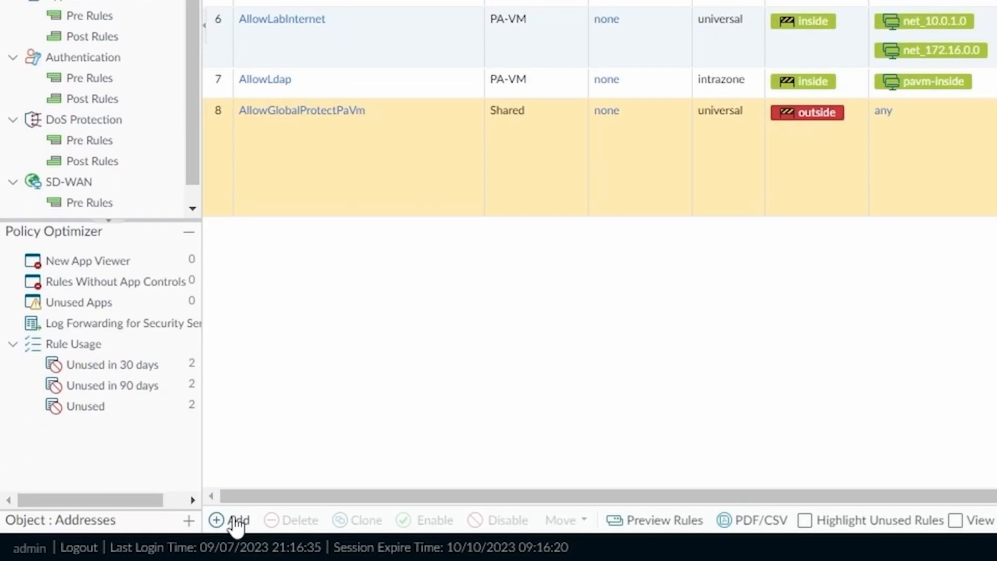
Step: Create a new security rule named allow-serv-prov-a
click(237, 520)
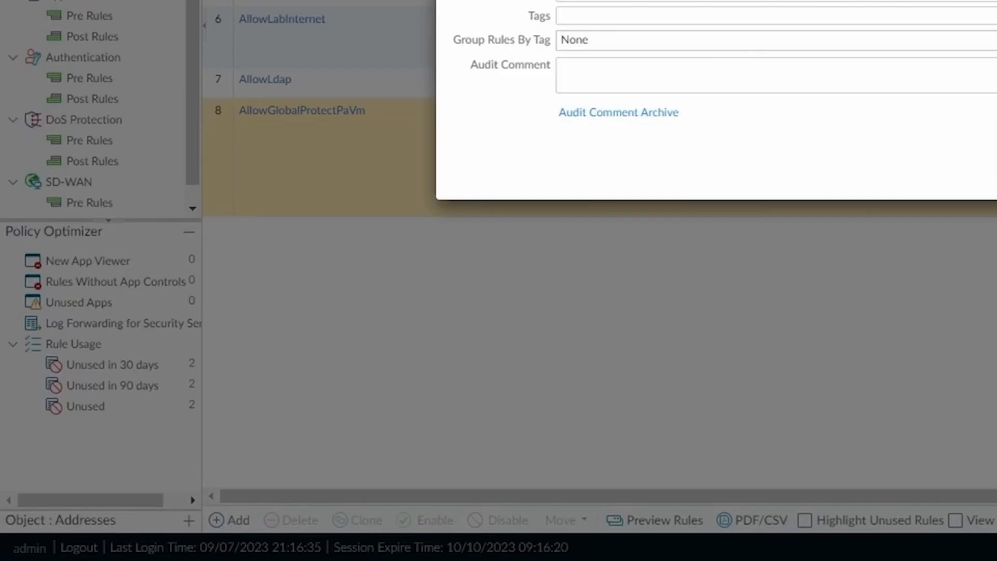
text(allow-serv-prov-2)
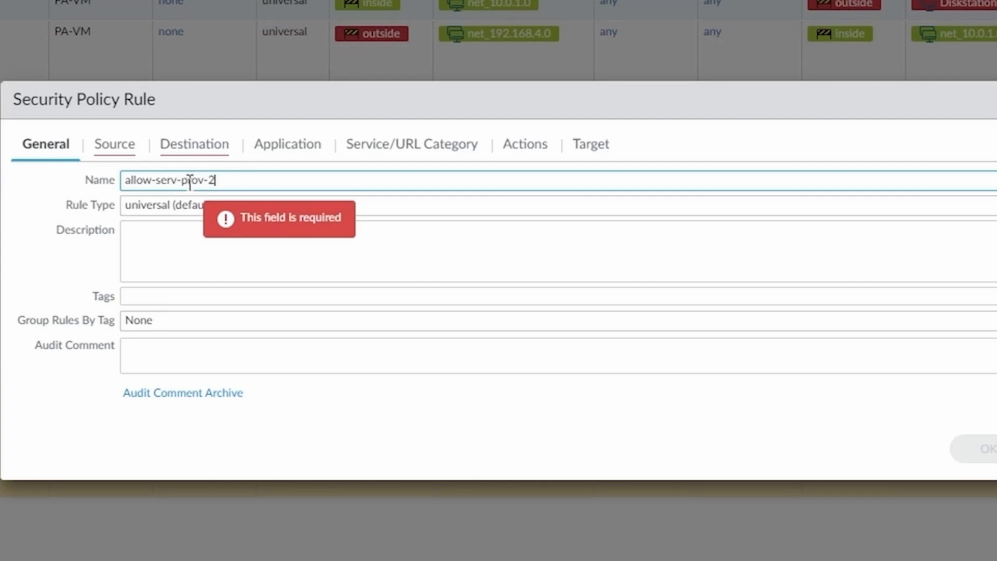
key(BackSpace)
text(a)
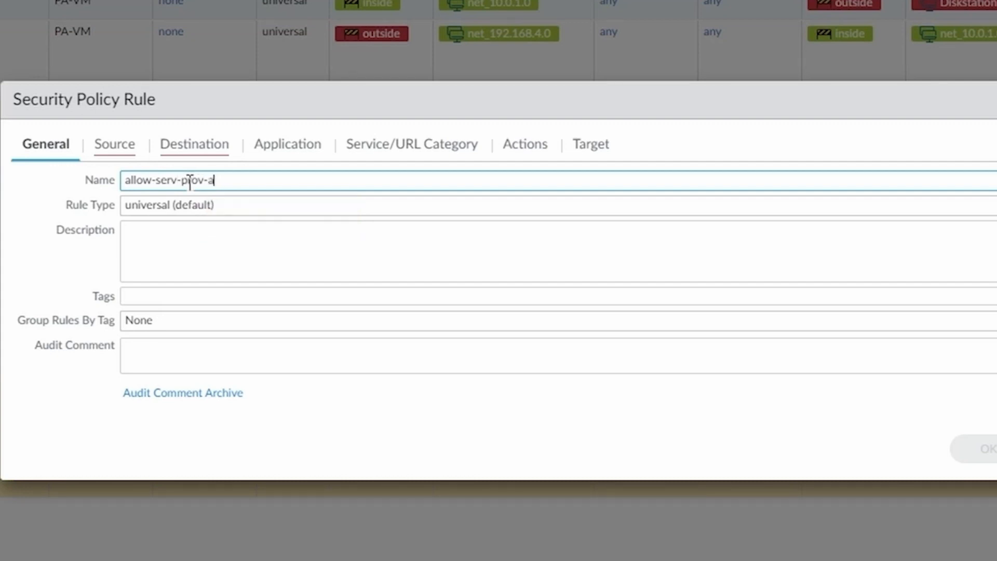
Step: Set the rule's source zone to gp-user and source address to gateway-network
click(114, 144)
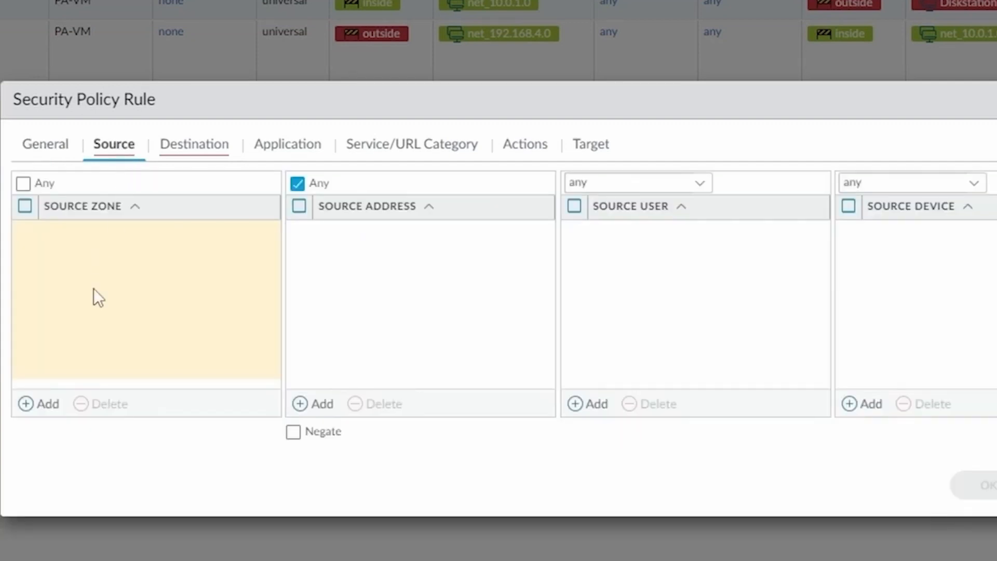
click(44, 403)
text(gp-ise)
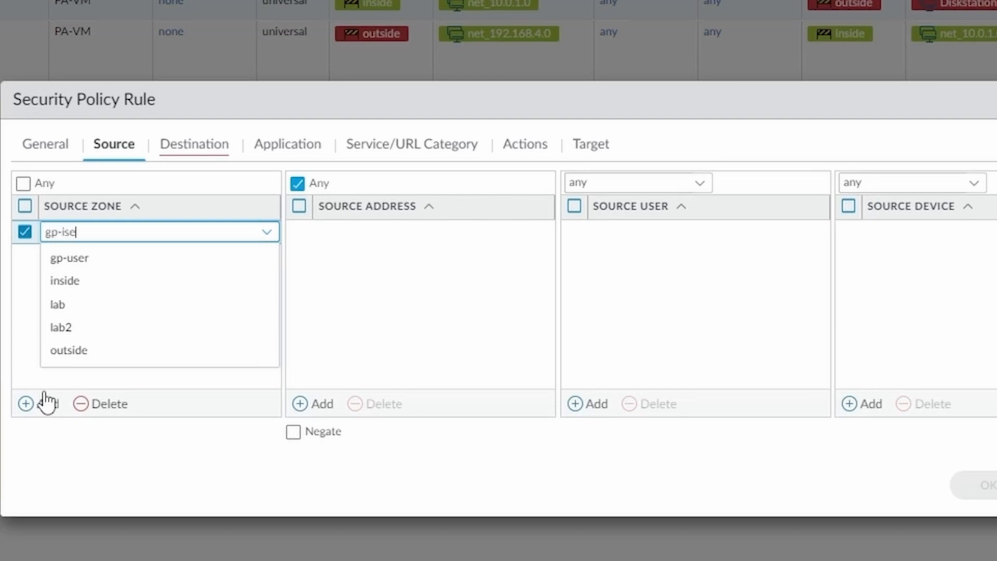
key(BackSpace)
key(BackSpace)
key(BackSpace)
text(use)
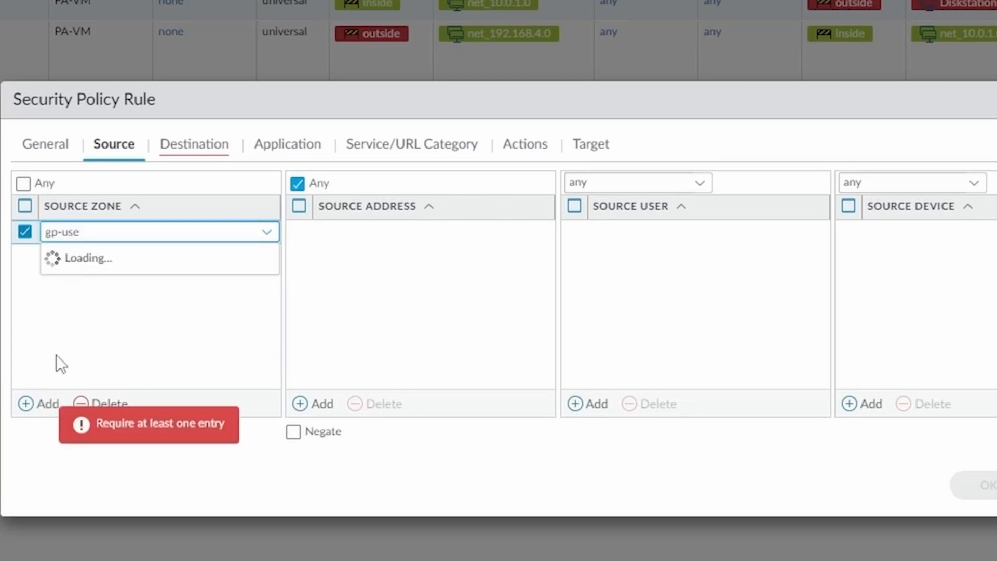
click(100, 272)
click(129, 279)
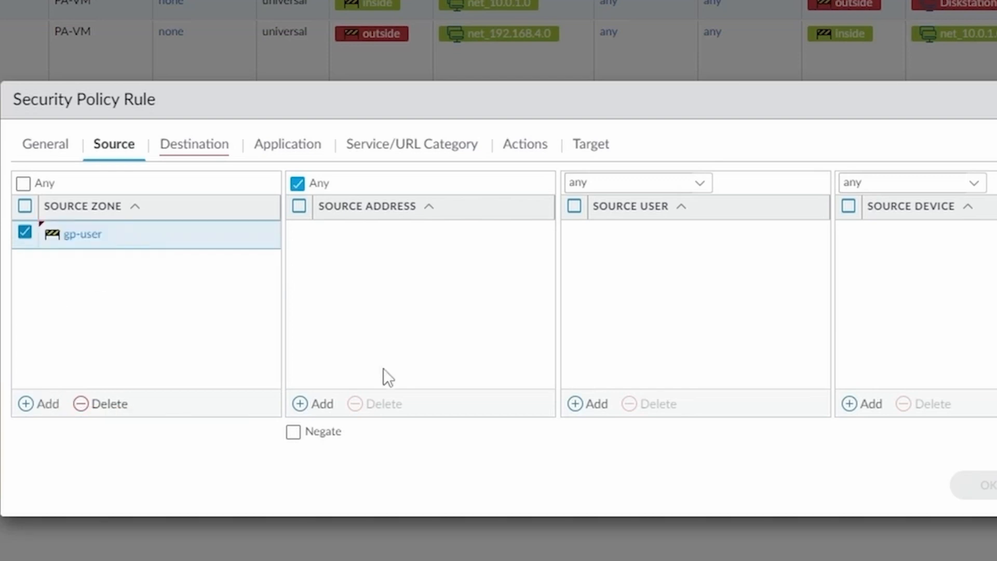
click(324, 410)
text(gateway)
click(395, 274)
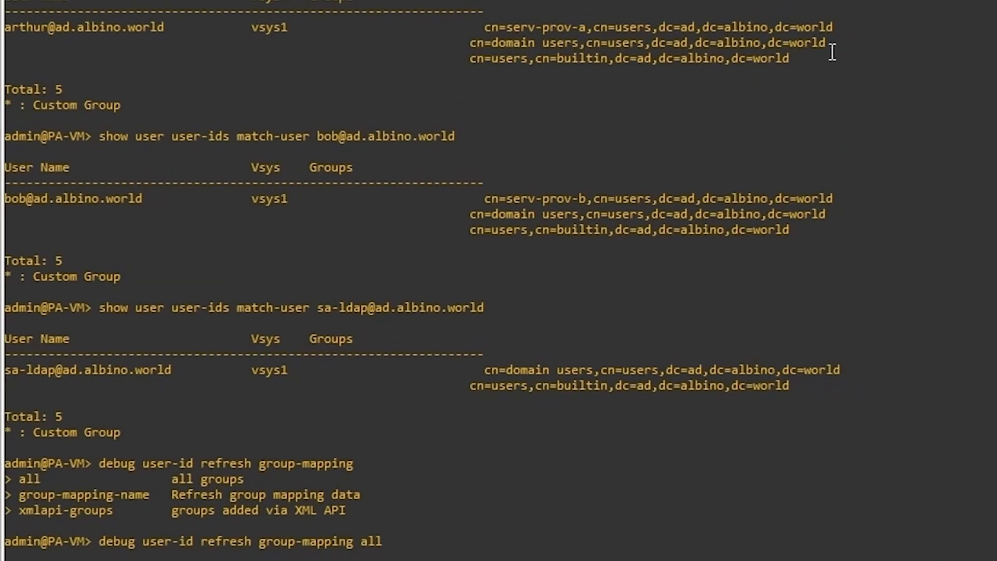
Step: Copy the serv-prov-a group's LDAP DN from the terminal and add a source user entry
drag(833, 27, 484, 26)
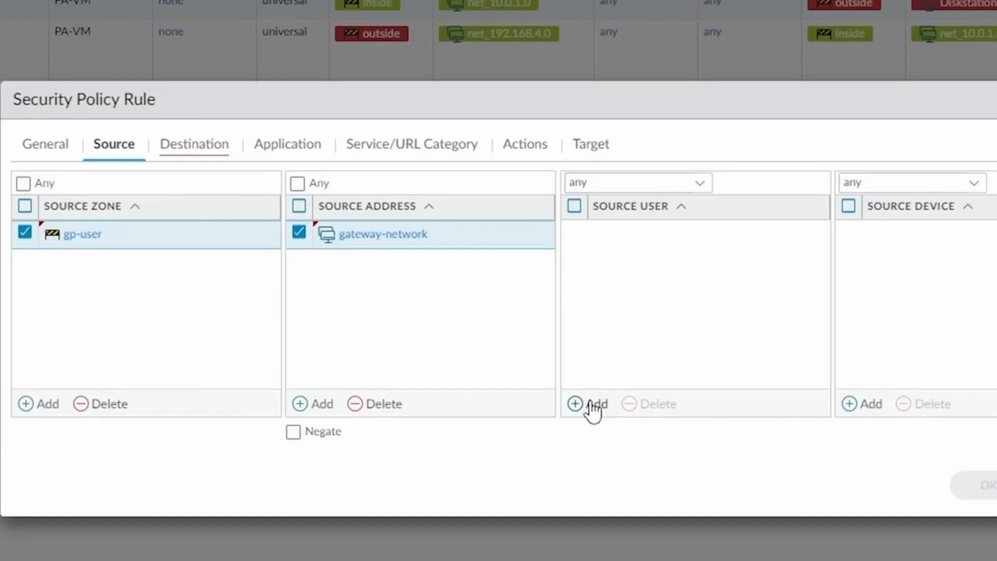
click(590, 409)
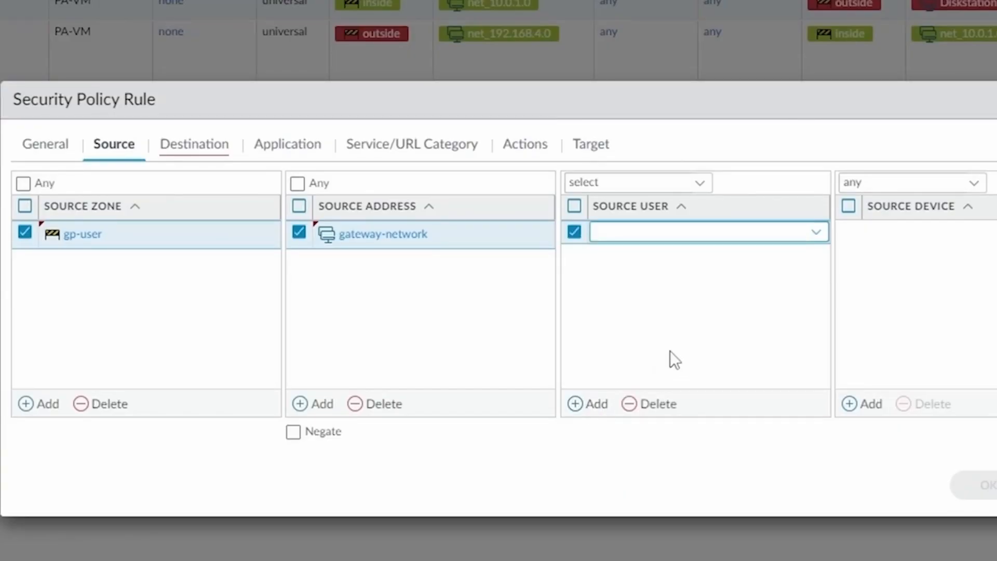
Step: Set the rule's source user to the pasted serv-prov-a group DN
text(cn=serv-prov-a,cn=users,dc=ad,dc=albino,dc=world)
click(683, 342)
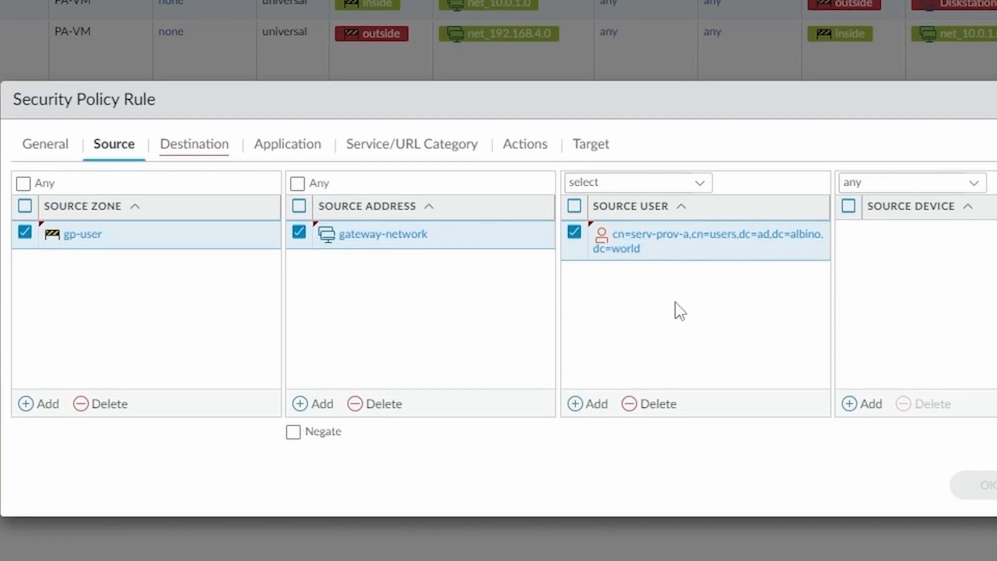
click(201, 153)
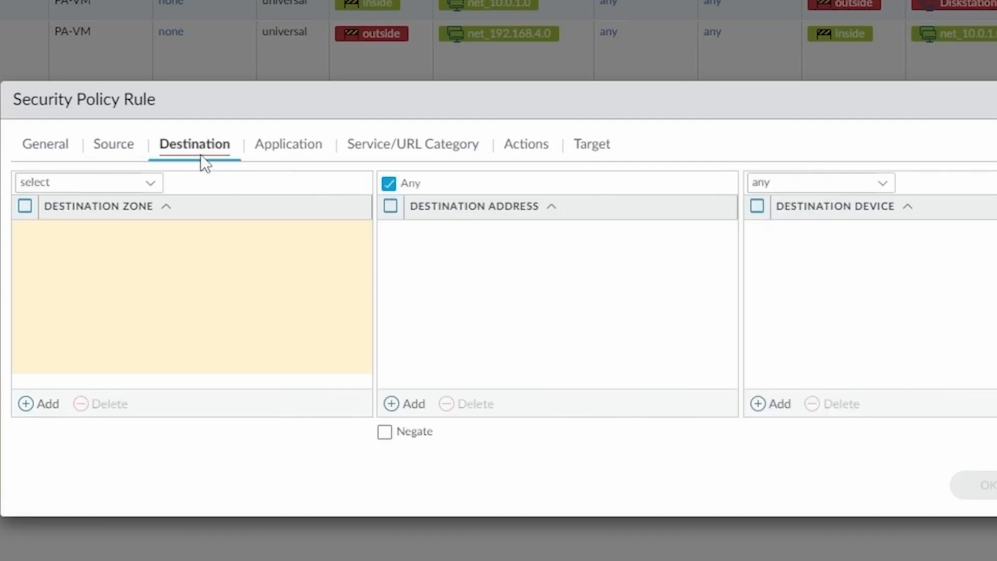
Step: Set the rule's destination zone to inside and destination address to serv-prov-a-server
click(33, 408)
text(inside)
click(63, 258)
click(391, 311)
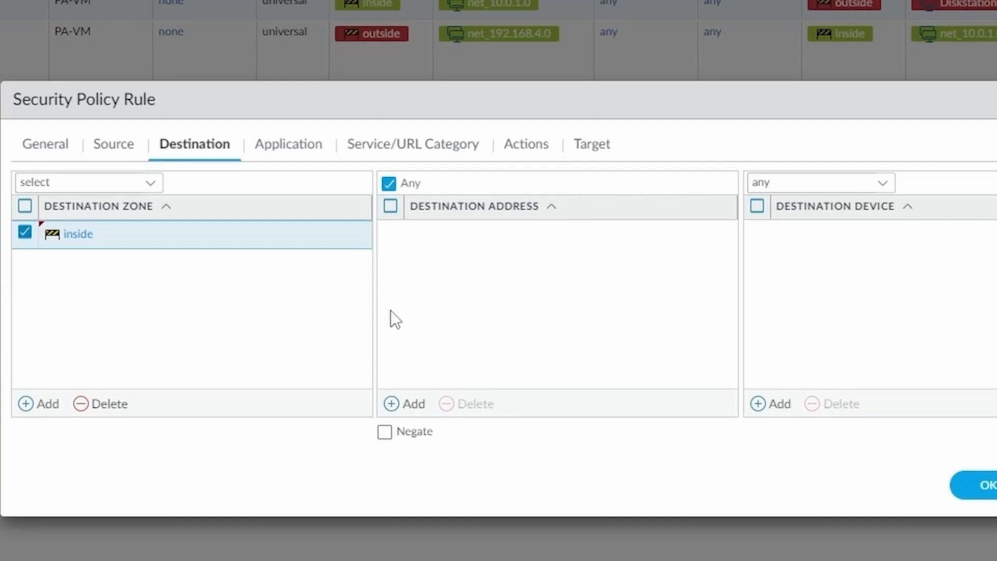
click(401, 406)
text(serv)
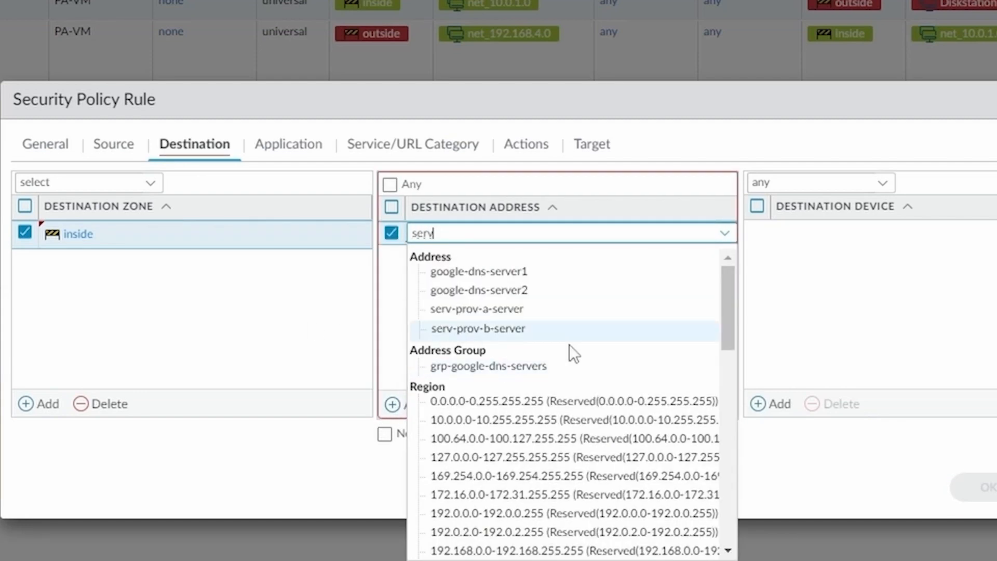
click(526, 312)
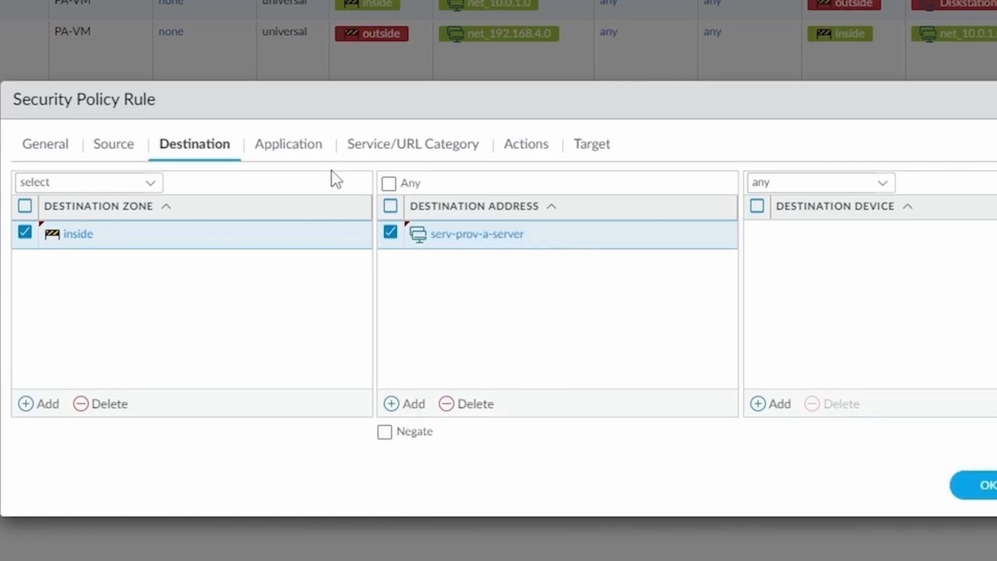
click(303, 150)
Step: Add ssl, ssh and web-browsing to the rule's applications
text(ssl)
click(78, 310)
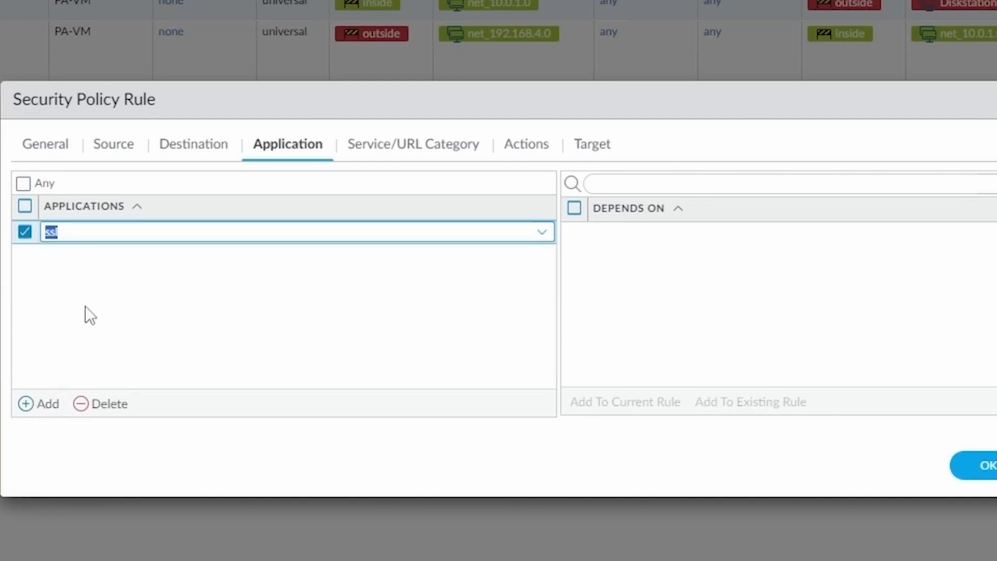
click(45, 405)
text(ssh)
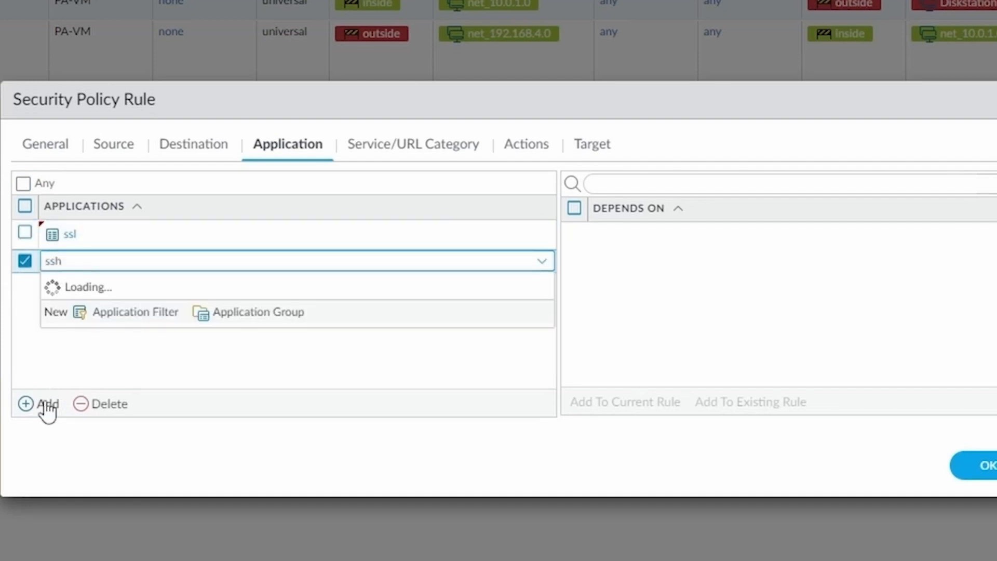
click(63, 301)
click(41, 408)
text(web-)
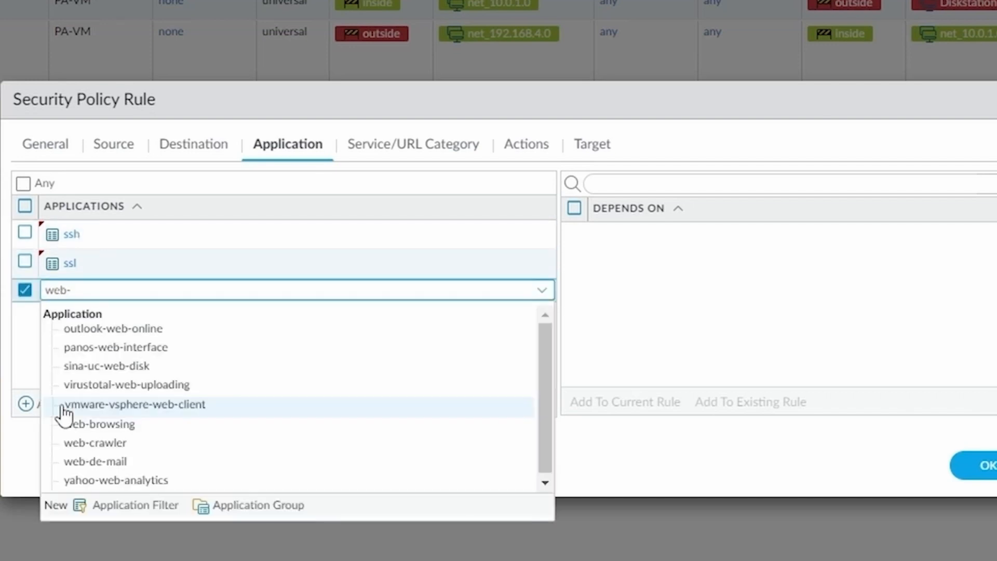
click(95, 424)
click(424, 164)
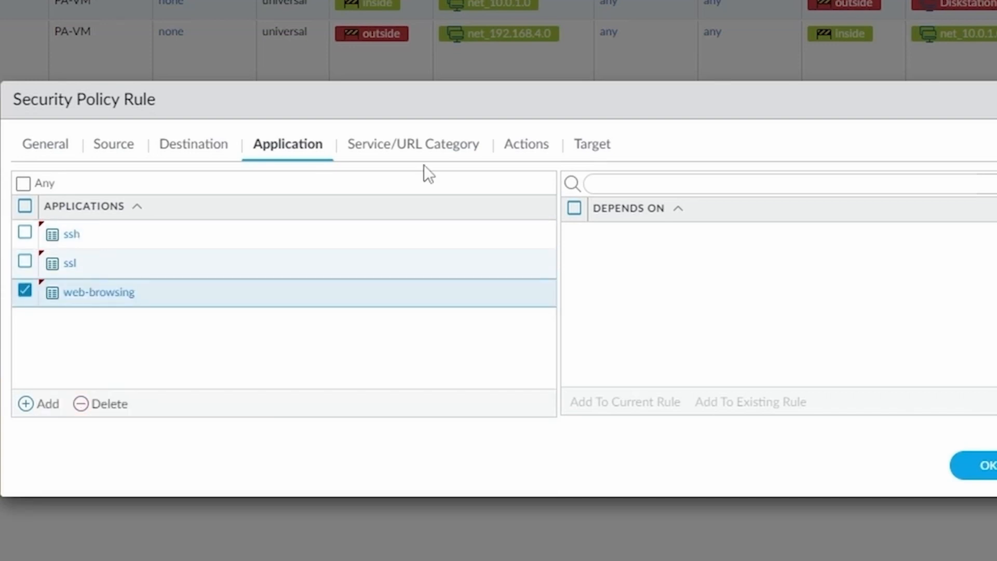
Step: Confirm application-default service and Allow action, then save allow-serv-prov-a as rule 8
click(431, 149)
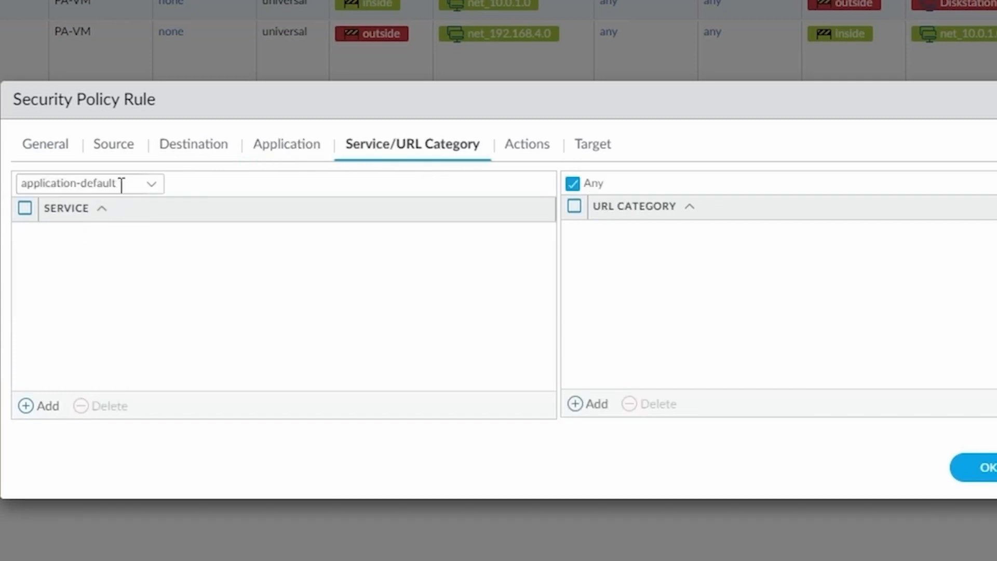
click(538, 146)
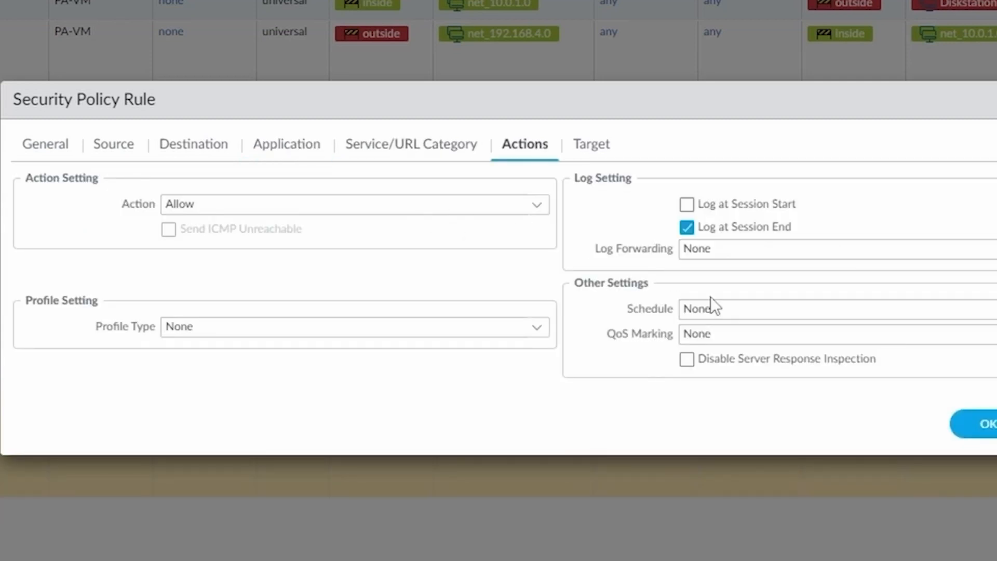
click(987, 432)
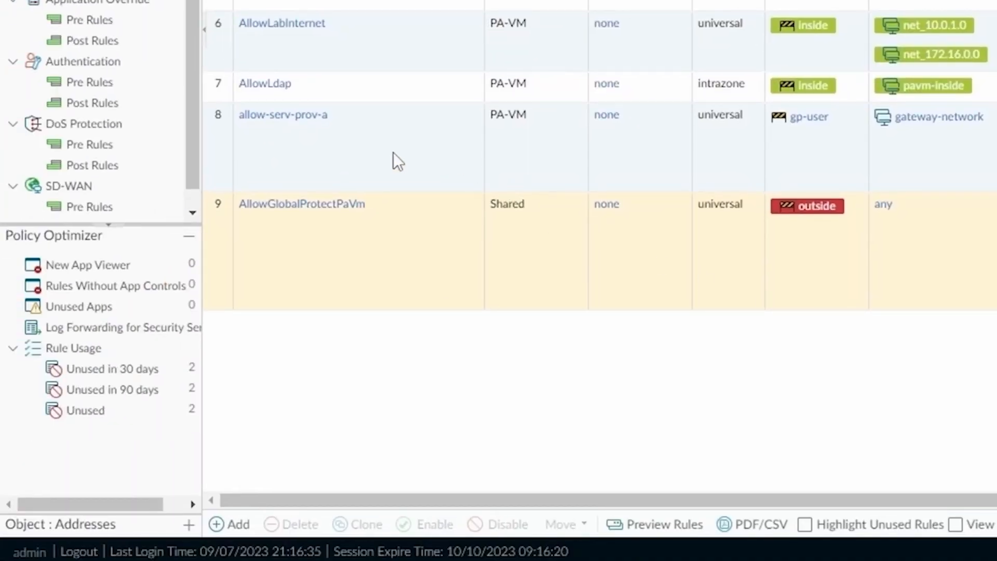
click(394, 153)
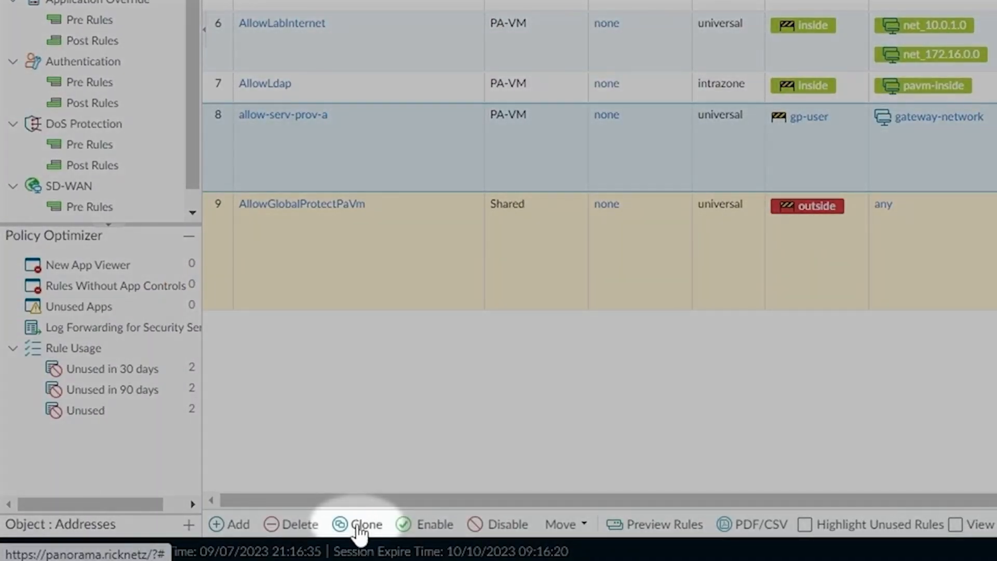
Step: Clone allow-serv-prov-a and rename the copy to allow-serv-prov-b
click(360, 526)
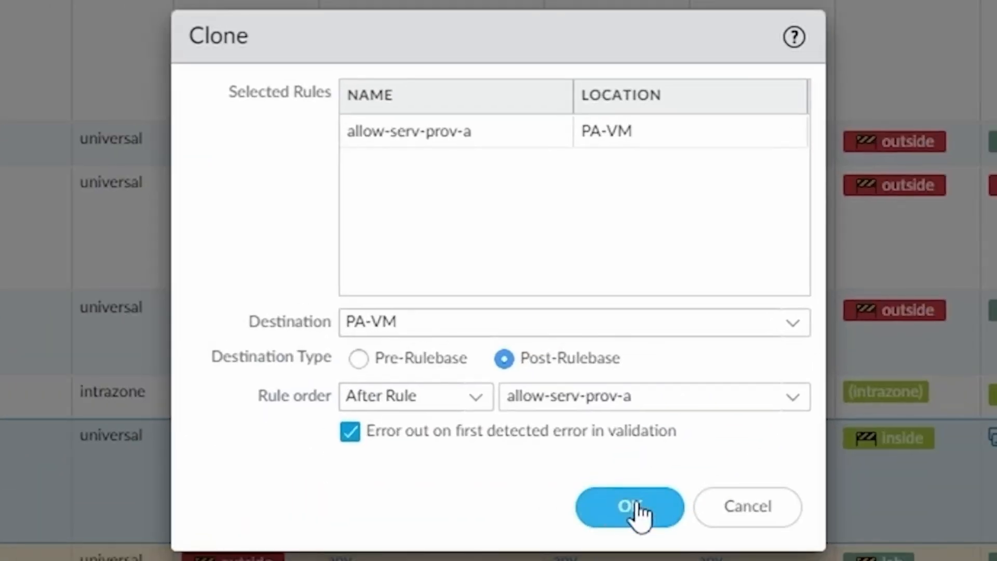
click(635, 509)
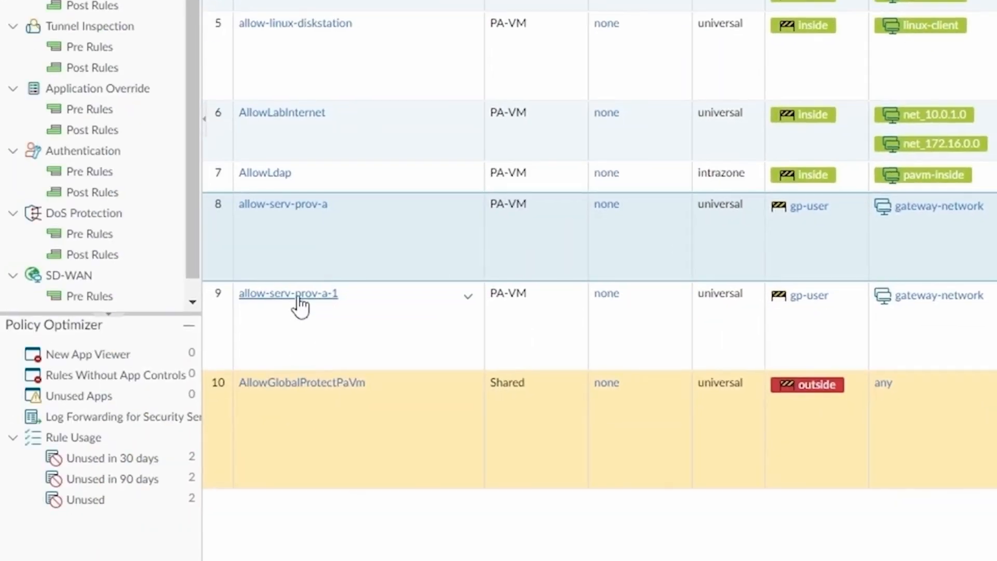
click(298, 300)
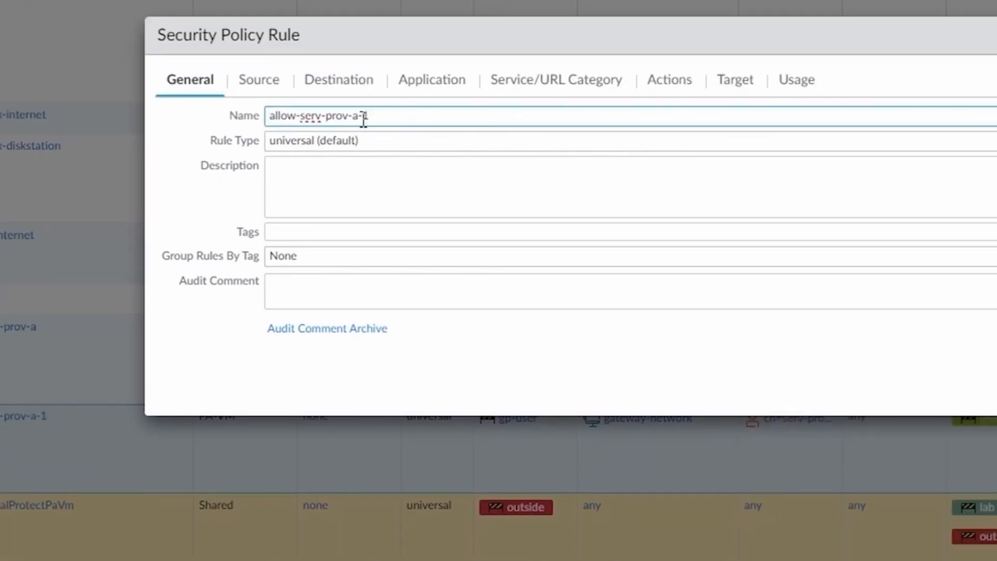
drag(353, 116, 405, 116)
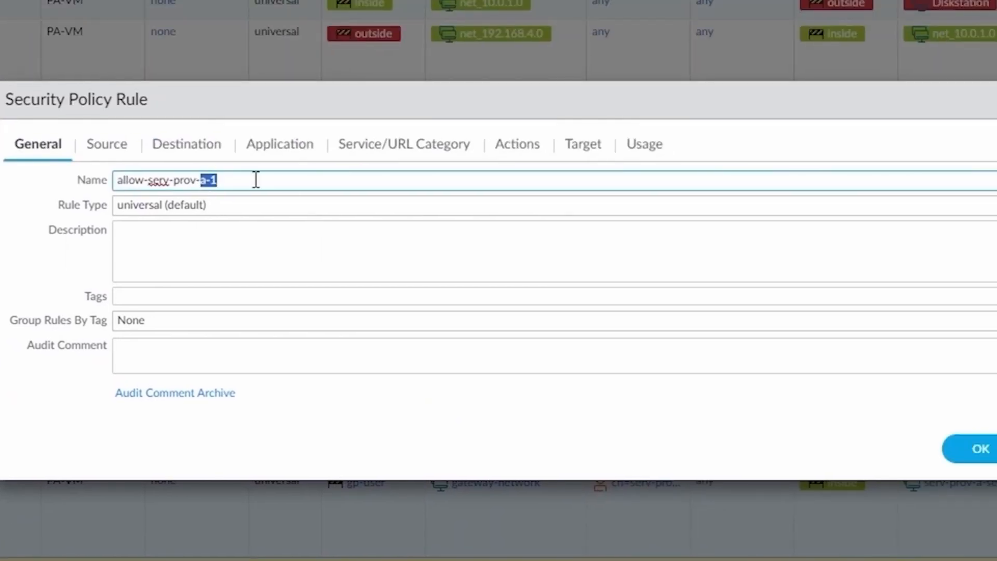
text(b)
Step: Change the rule's source user from serv-prov-a to serv-prov-b
click(107, 144)
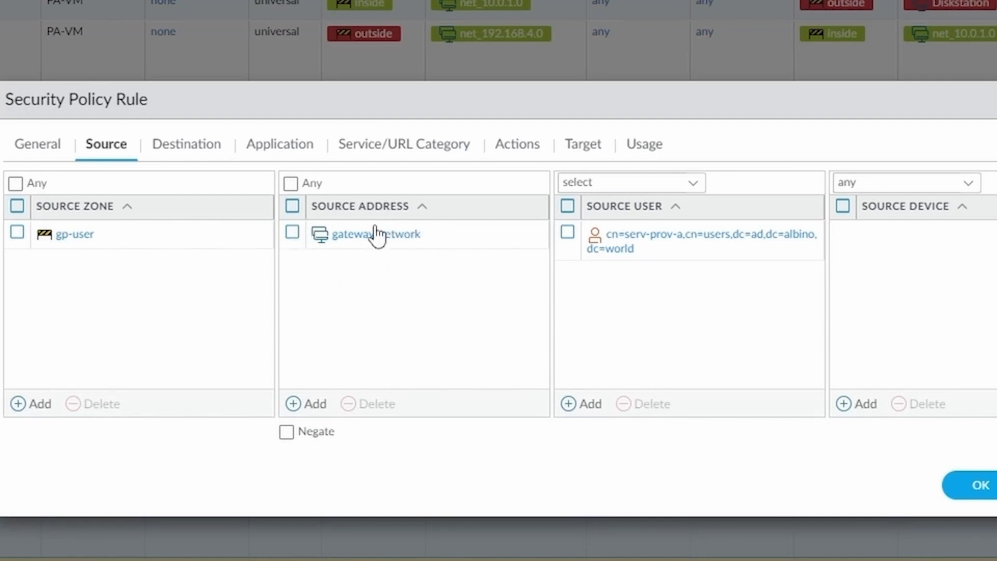
click(646, 249)
click(659, 231)
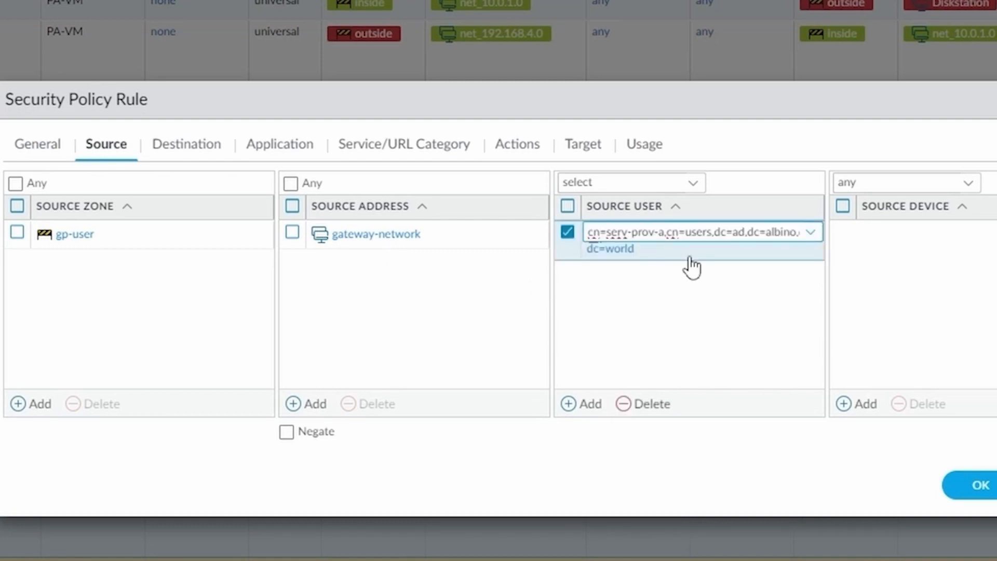
key(Delete)
text(b)
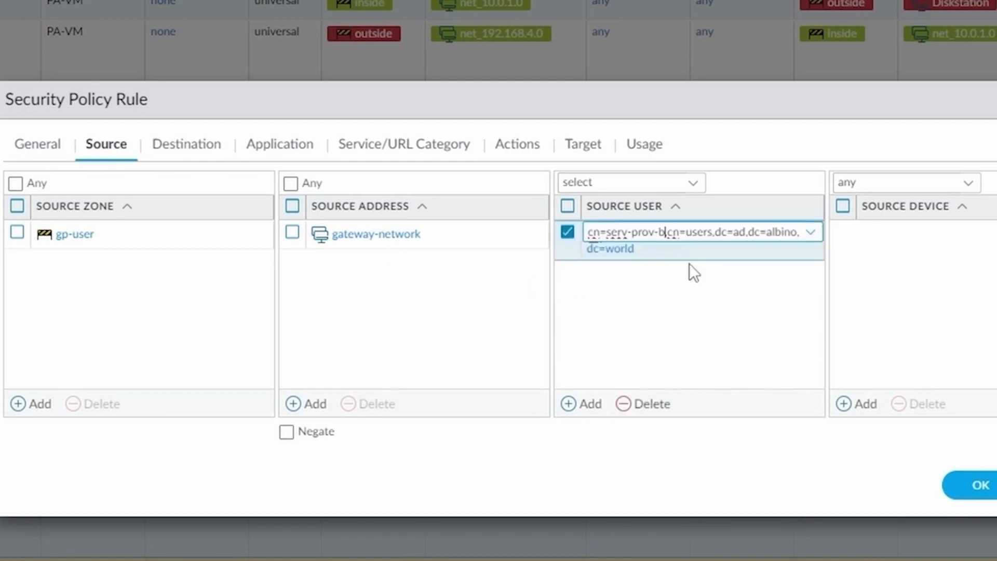
click(682, 322)
Step: Change the destination address to serv-prov-b-server and save the rule
click(204, 150)
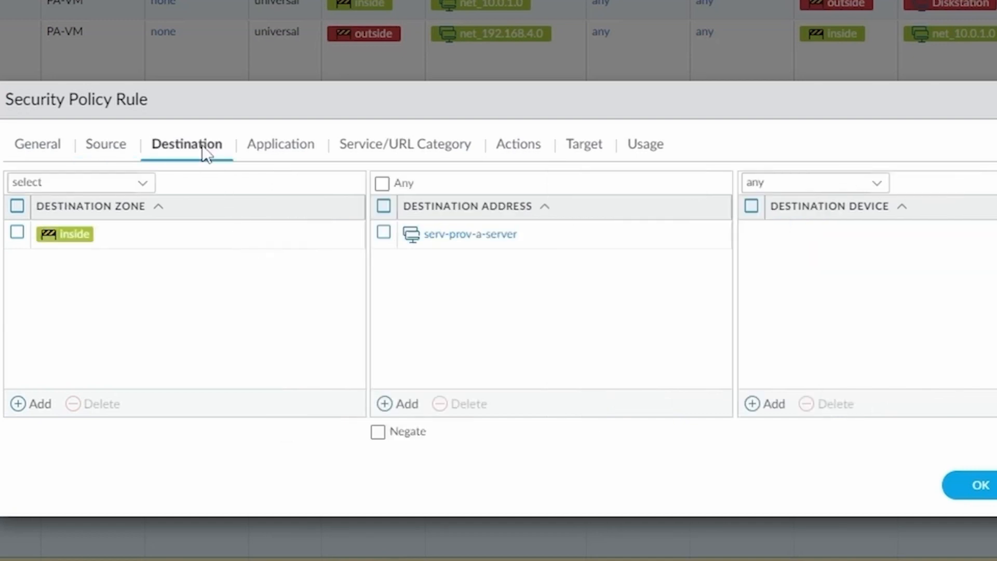
click(452, 234)
click(482, 234)
click(456, 232)
key(Delete)
text(b)
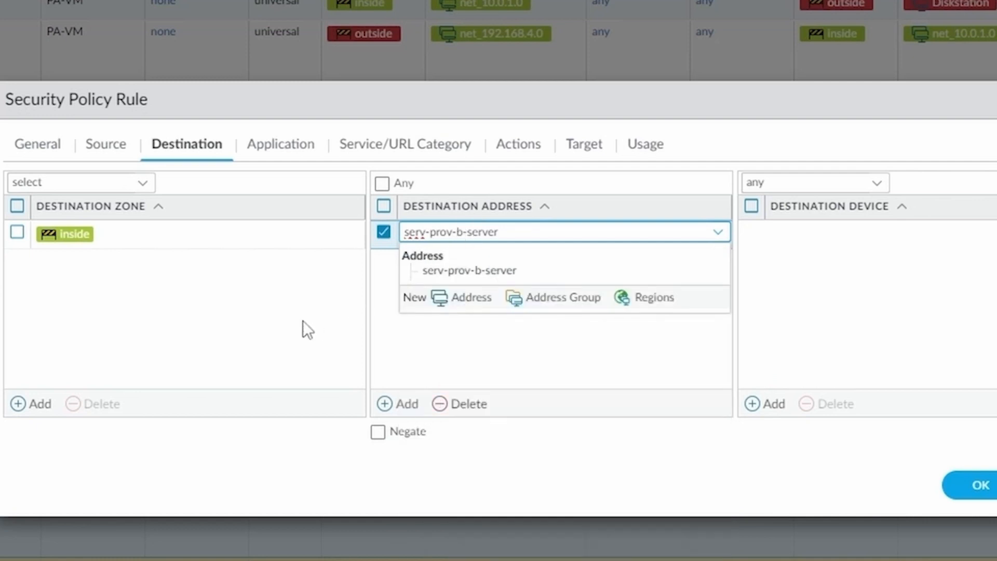
click(257, 281)
click(287, 150)
click(395, 145)
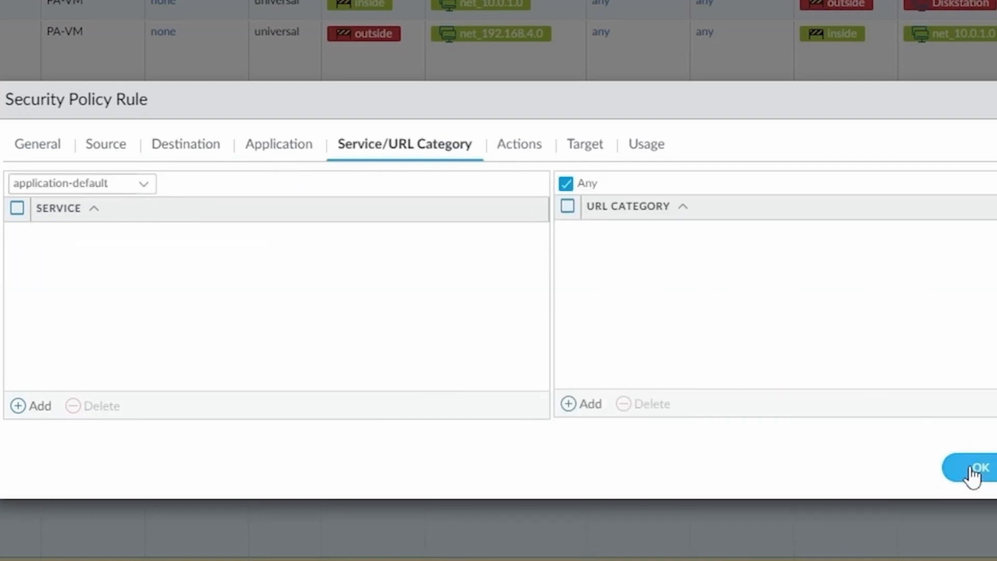
click(973, 451)
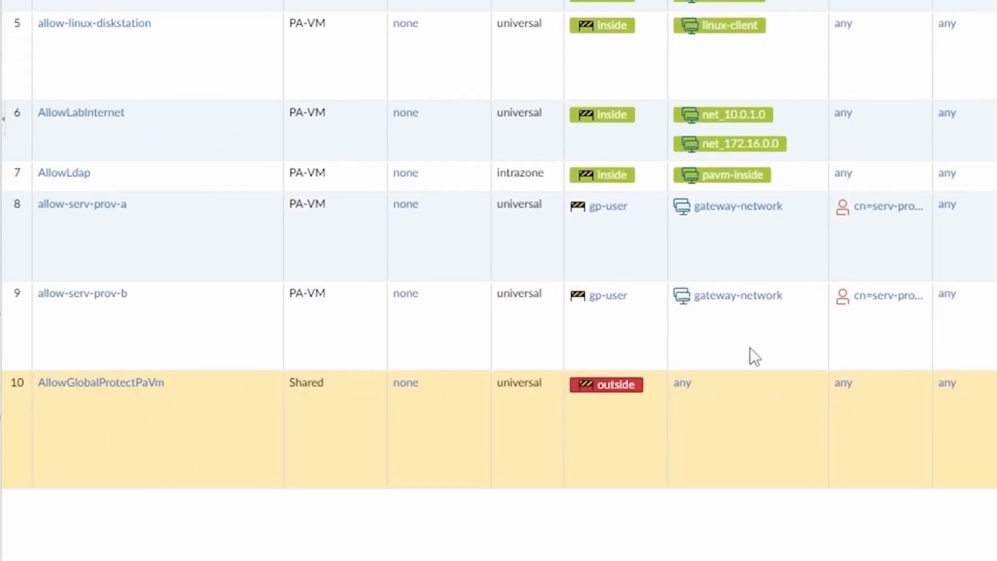
click(191, 233)
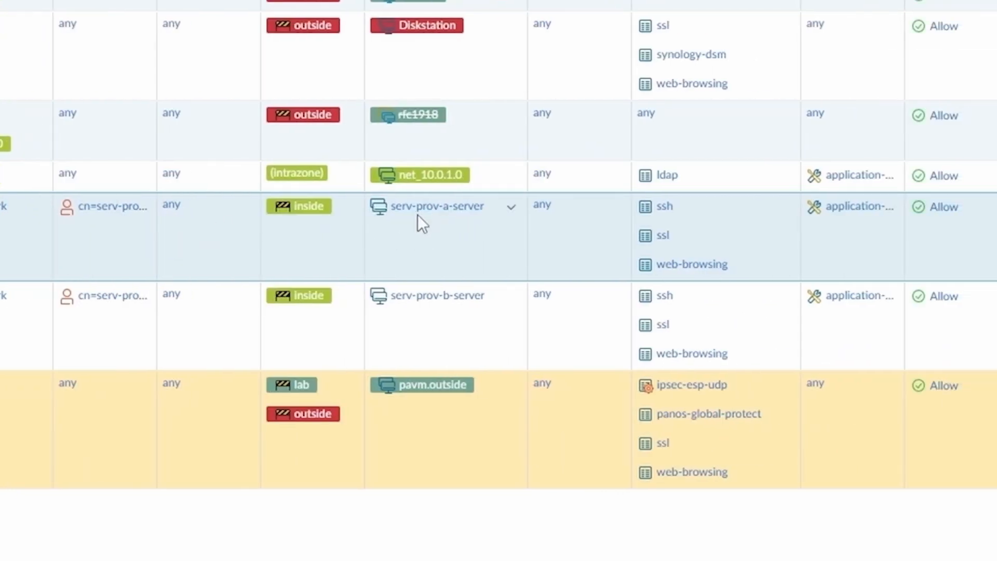
click(510, 208)
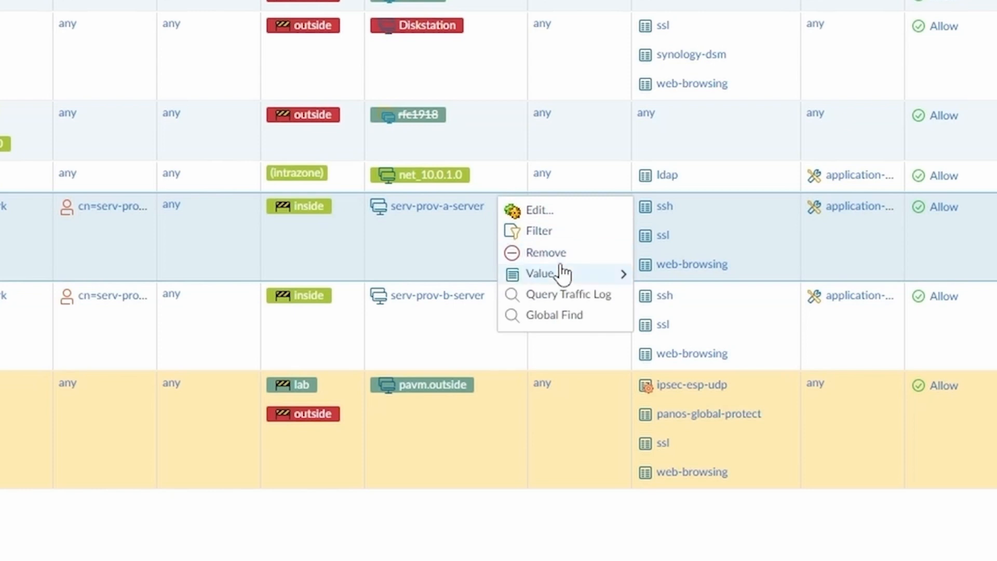
mouse_move(562, 271)
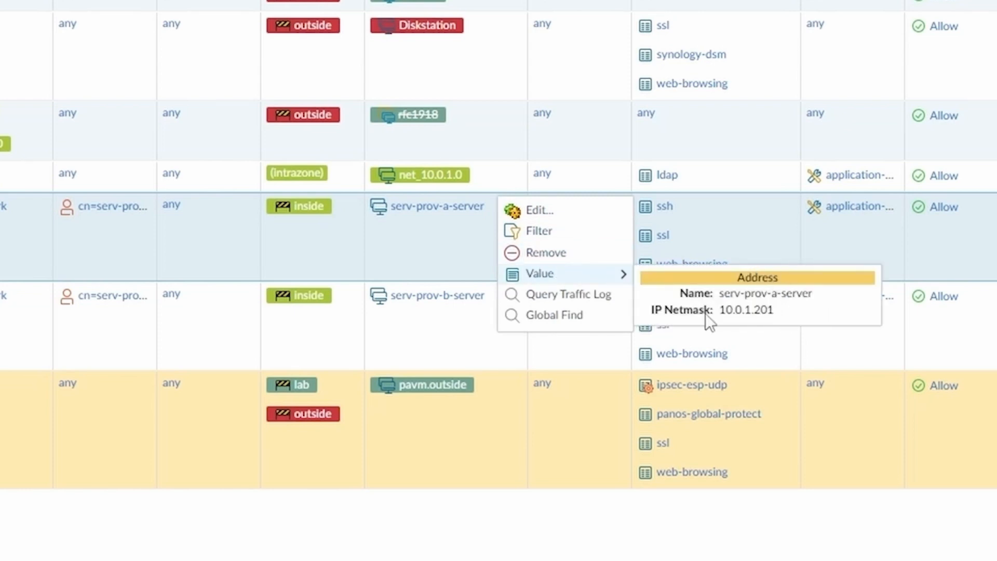
click(441, 339)
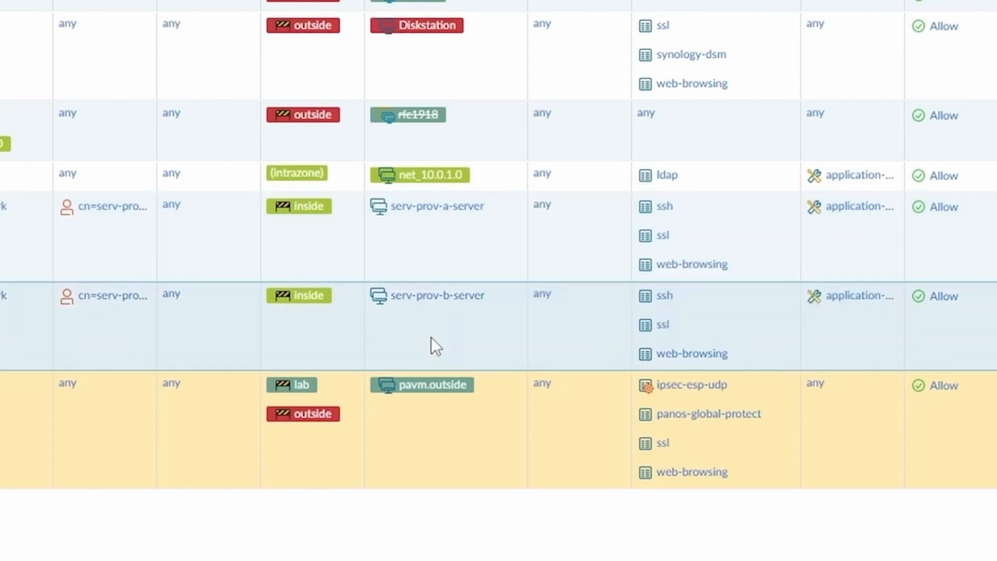
click(510, 299)
mouse_move(571, 363)
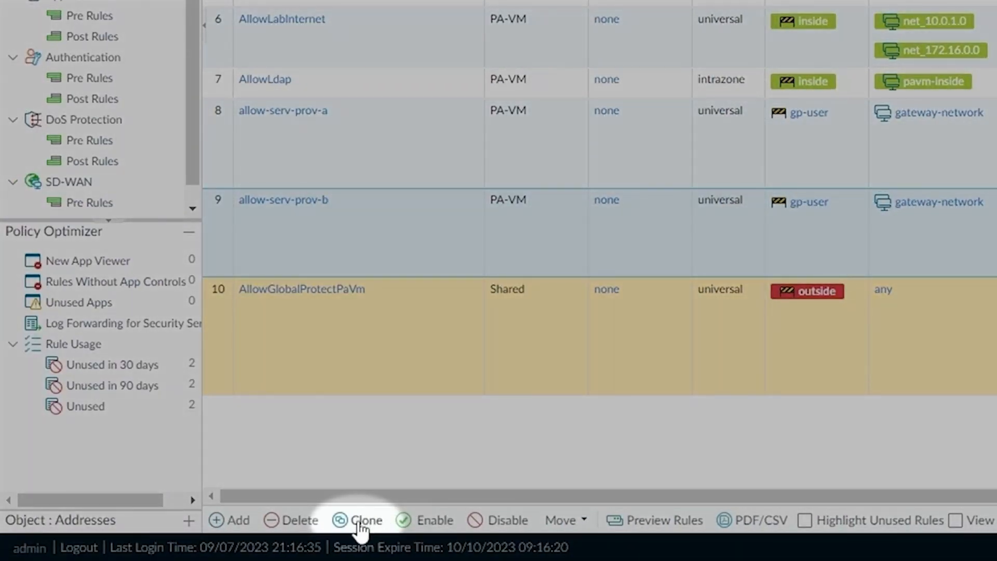
Step: Clone allow-serv-prov-b and rename the copy to deny-serv-prov
click(361, 521)
click(592, 440)
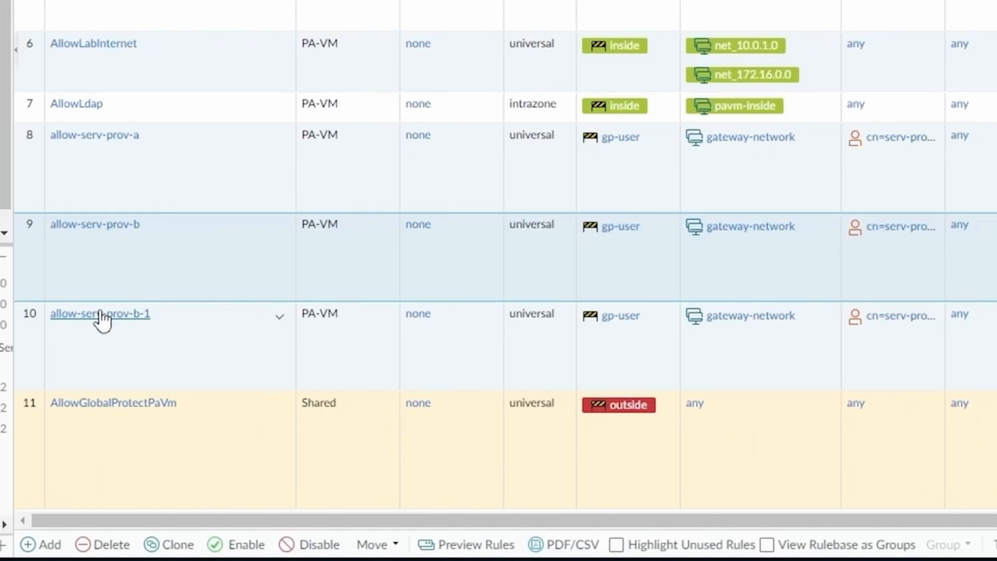
click(98, 319)
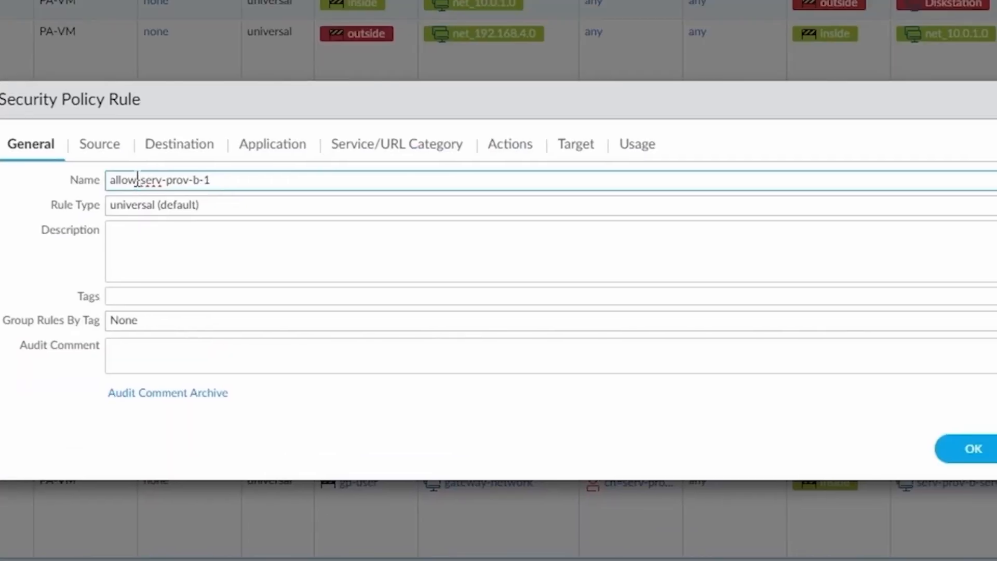
double_click(137, 180)
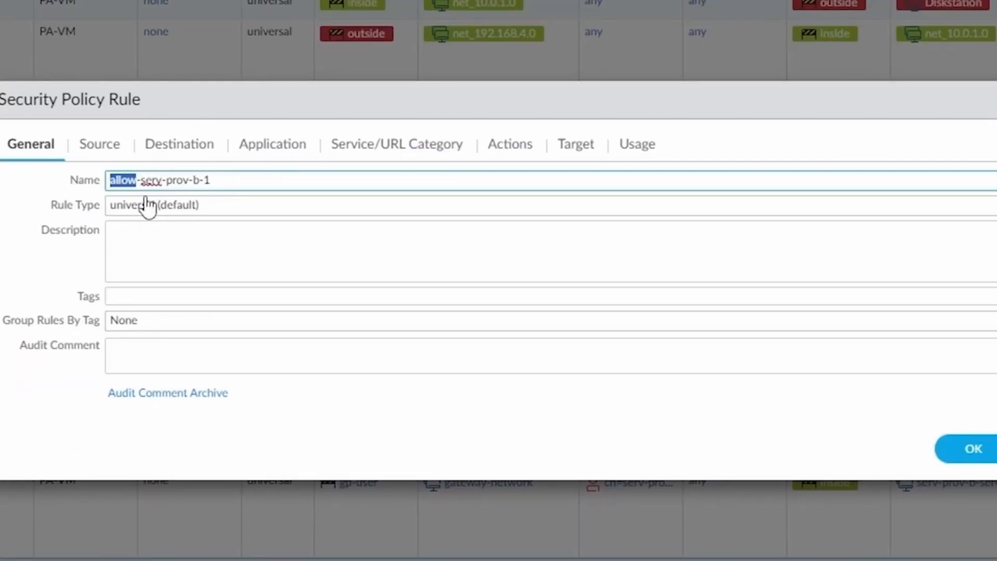
text(deny)
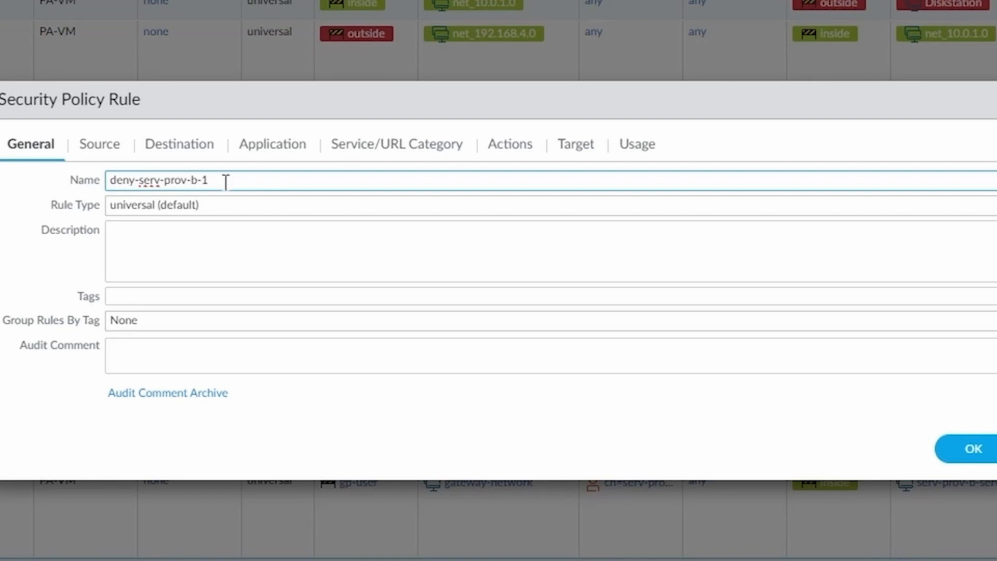
drag(188, 179, 367, 185)
key(BackSpace)
Step: Remove the source user, set destination zone to any, and remove the destination address
click(89, 148)
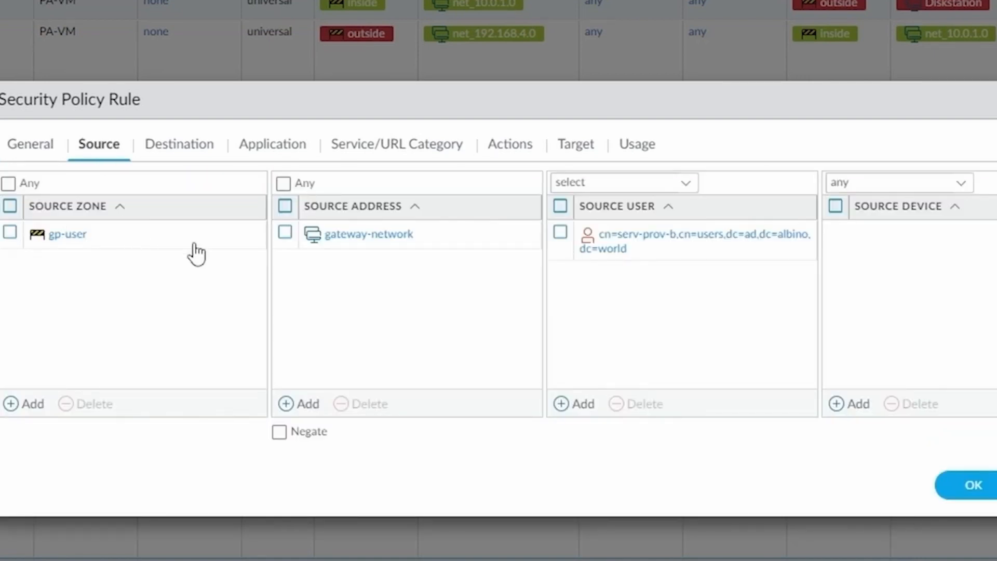
click(560, 232)
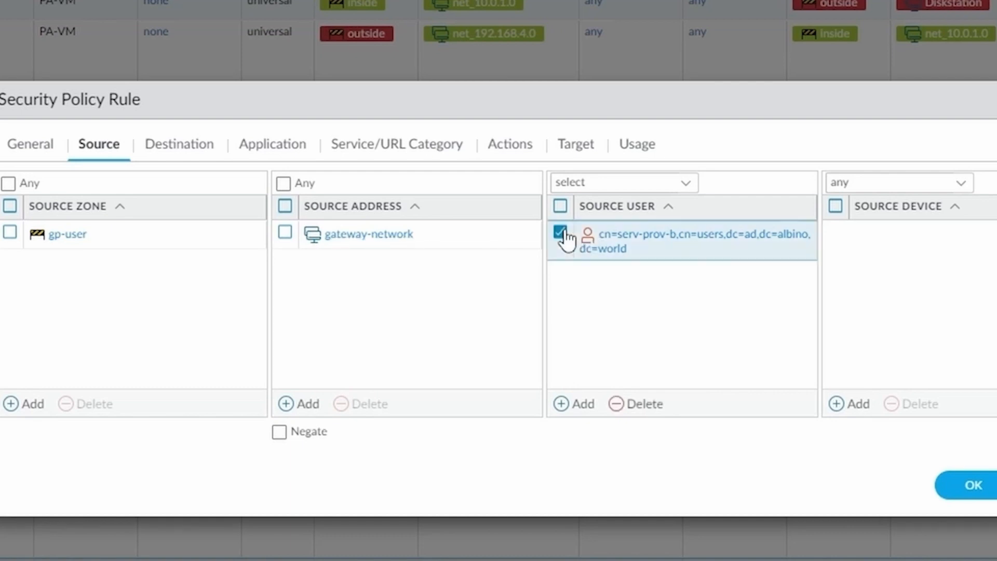
click(642, 405)
click(187, 150)
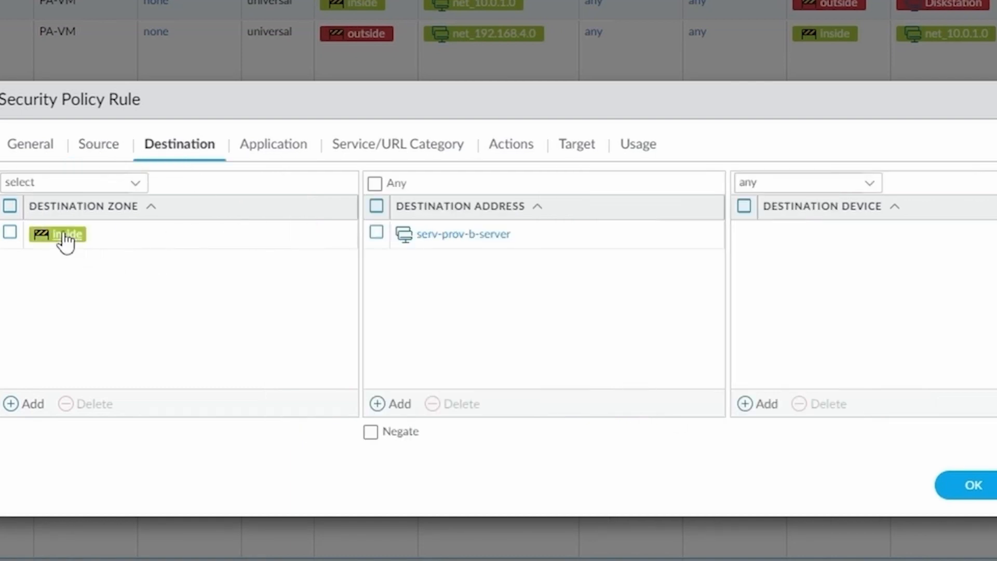
click(117, 186)
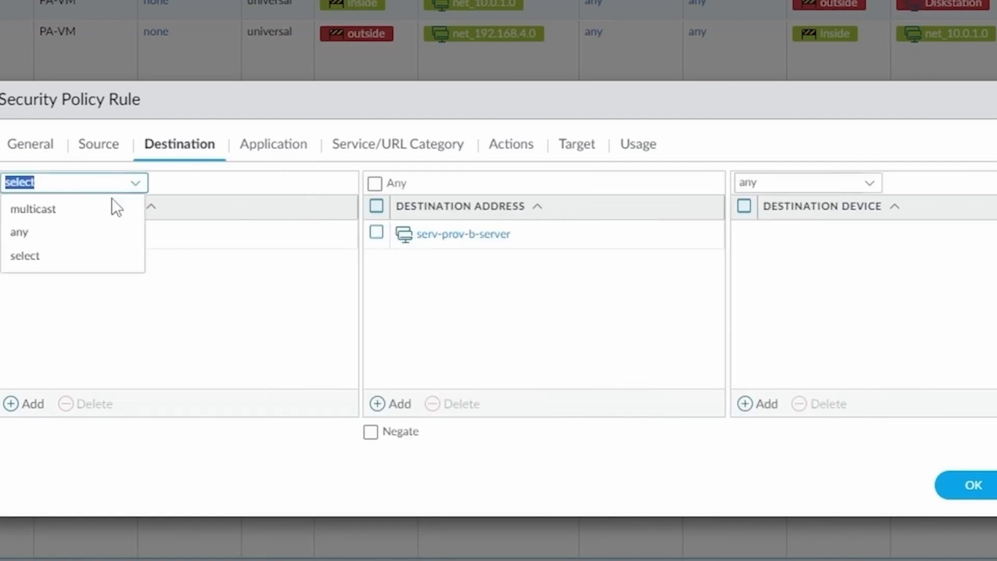
click(63, 239)
click(376, 232)
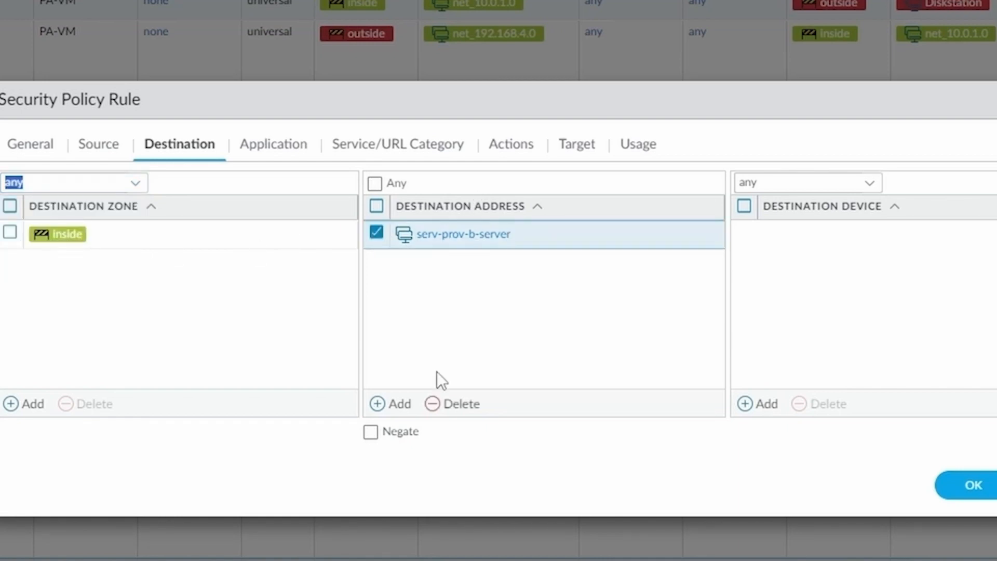
click(452, 403)
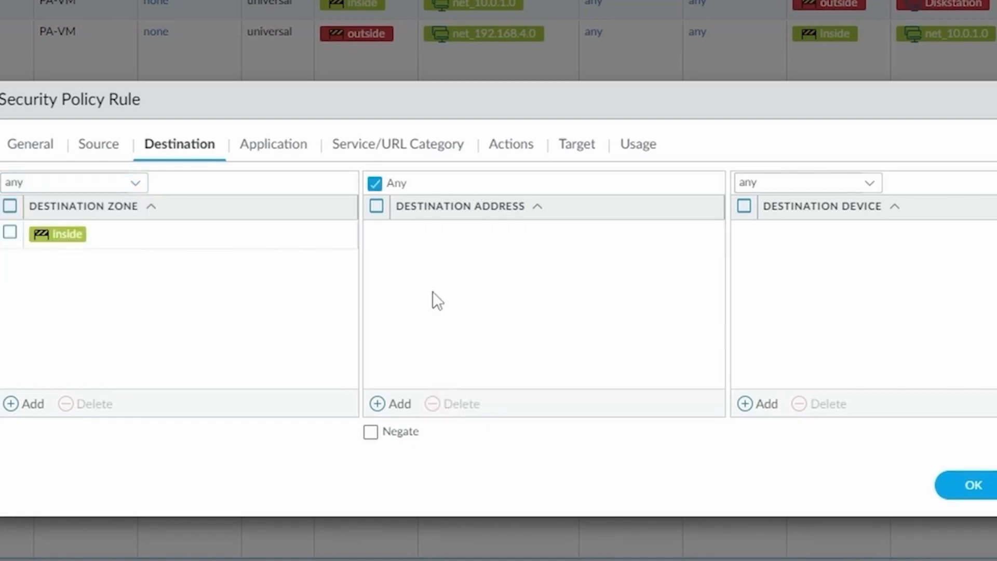
Step: Set applications and service to any, action to Deny, and save the rule
click(275, 148)
click(8, 184)
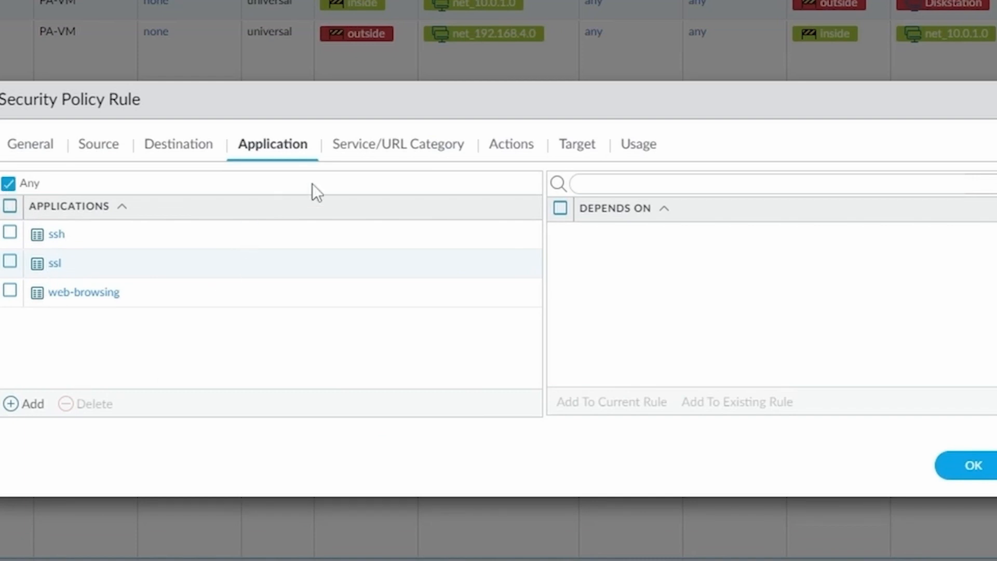
click(385, 148)
click(136, 194)
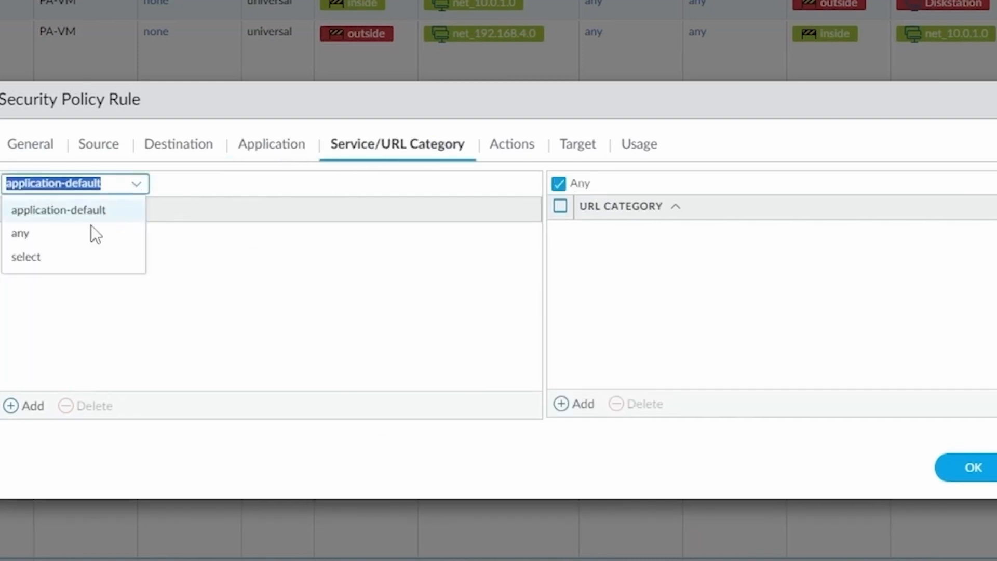
click(68, 234)
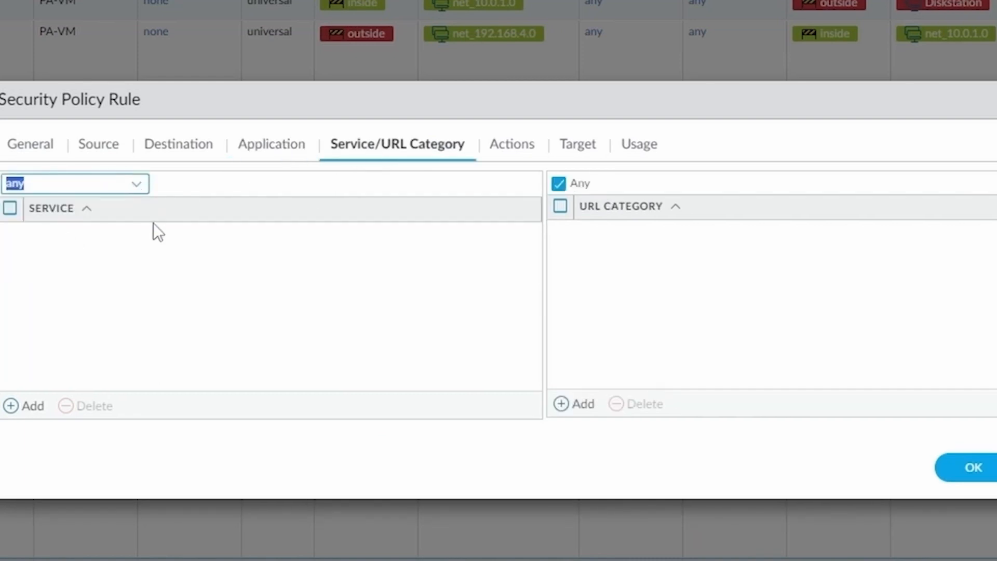
click(519, 149)
click(524, 208)
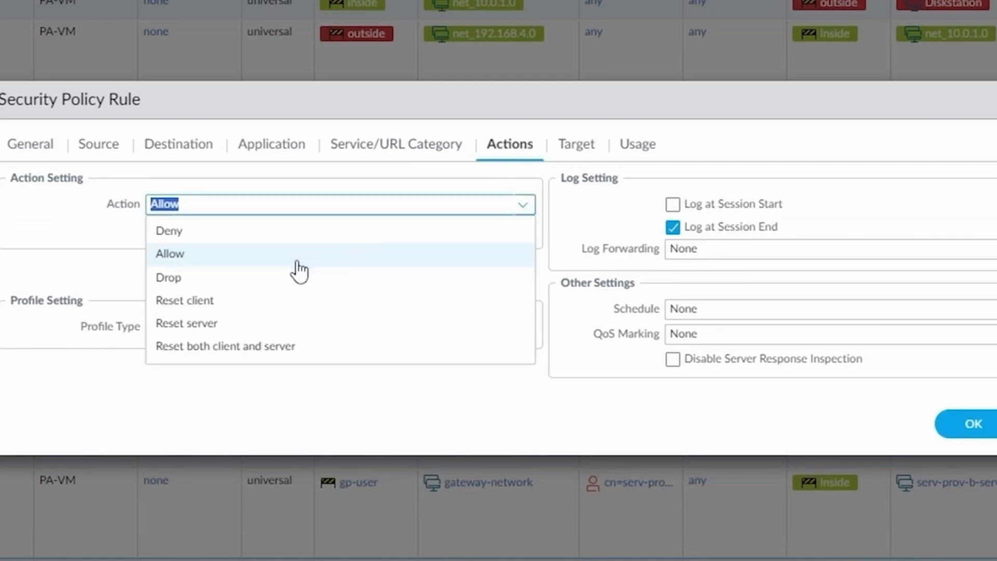
click(263, 238)
click(958, 425)
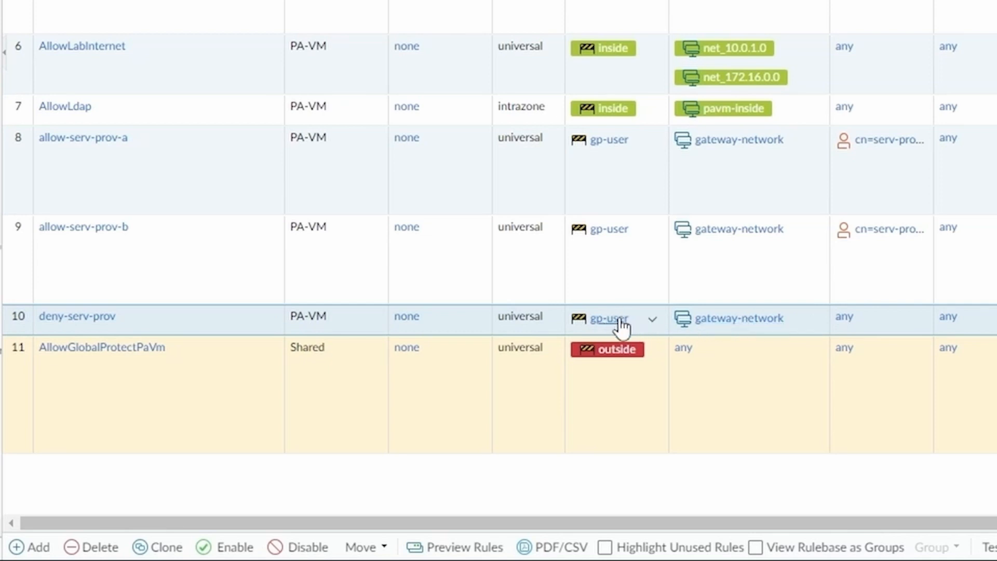
Step: Scroll the rule table sideways to confirm deny-serv-prov is rule 10 with Deny
drag(723, 522, 991, 521)
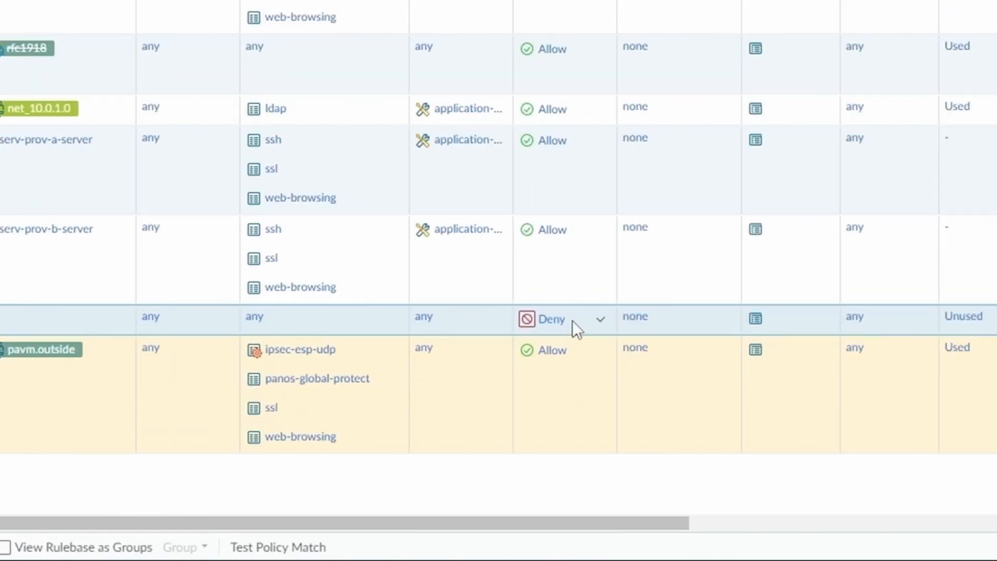
drag(312, 523, 44, 523)
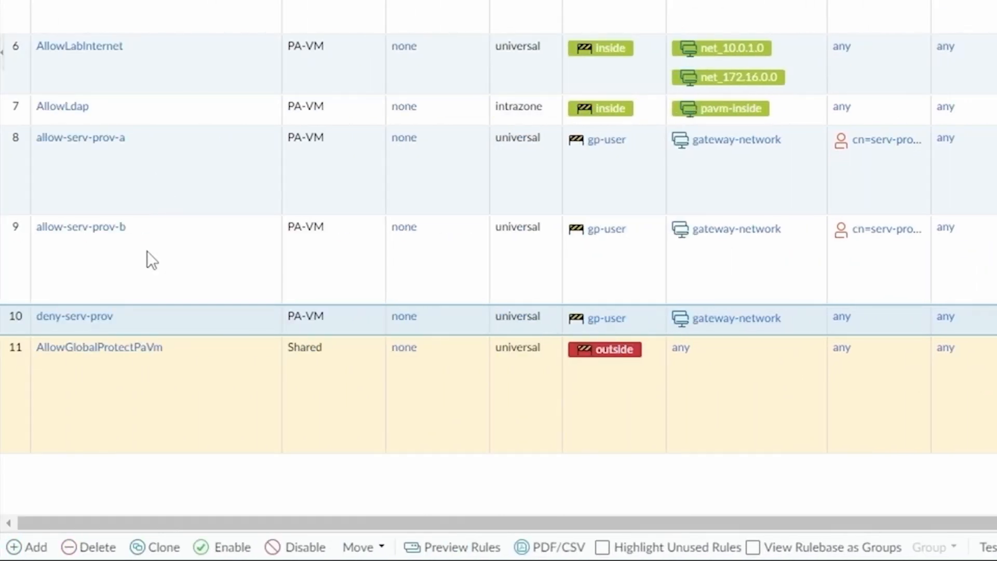
click(141, 384)
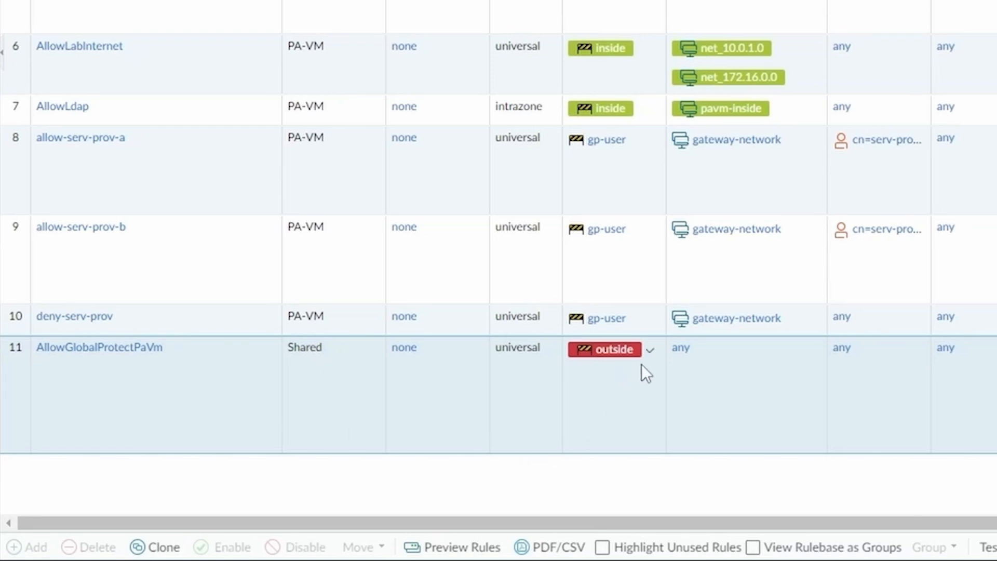
scroll(613, 376, right, 10)
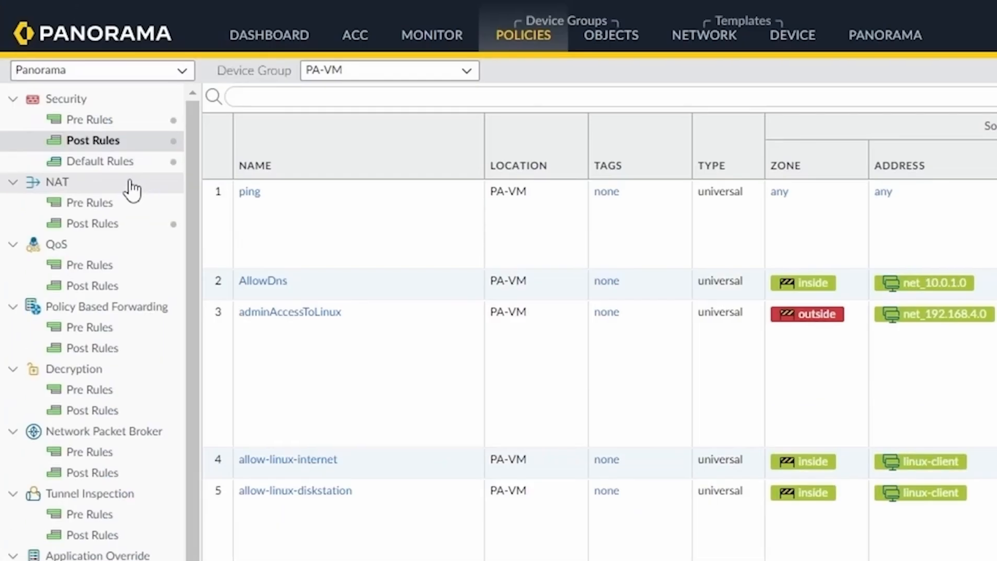
Step: Look over the default security rules, then view the PA-VM template's User Identification group mappings
click(106, 164)
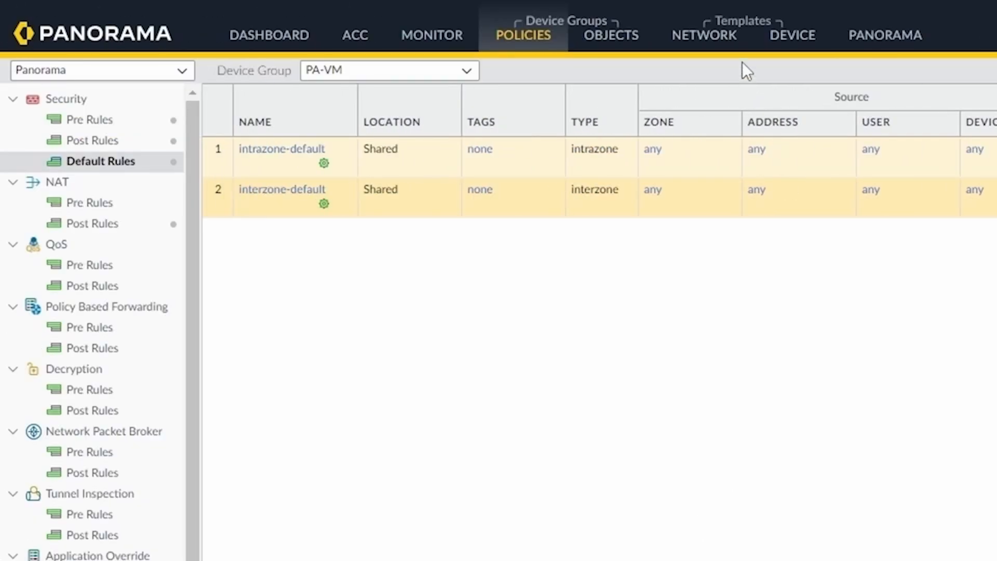
click(816, 38)
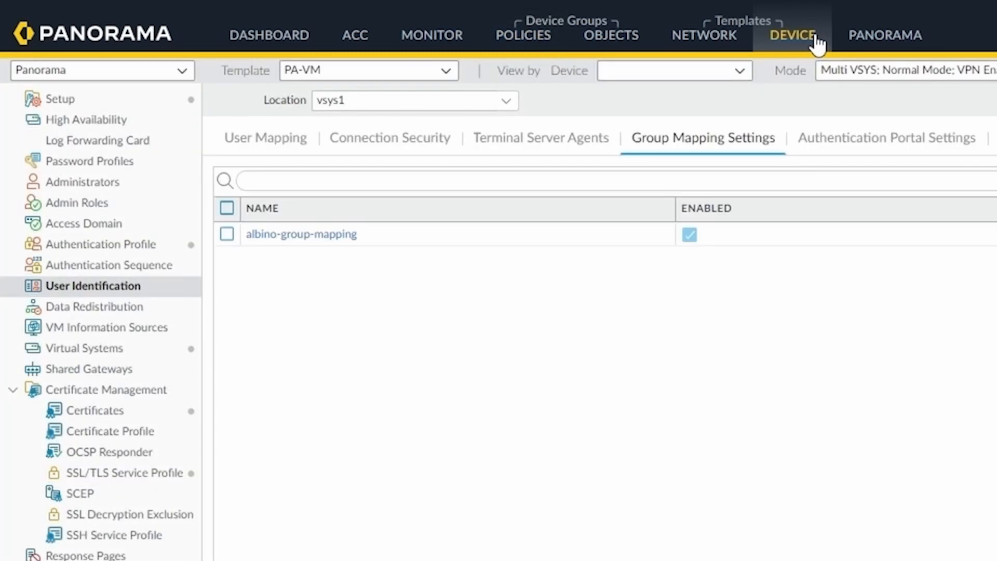
Step: Inspect the vpn-albino-world certificate and the service-profile-vpn-albino-world SSL/TLS profile (minimum TLSv1.2)
click(159, 410)
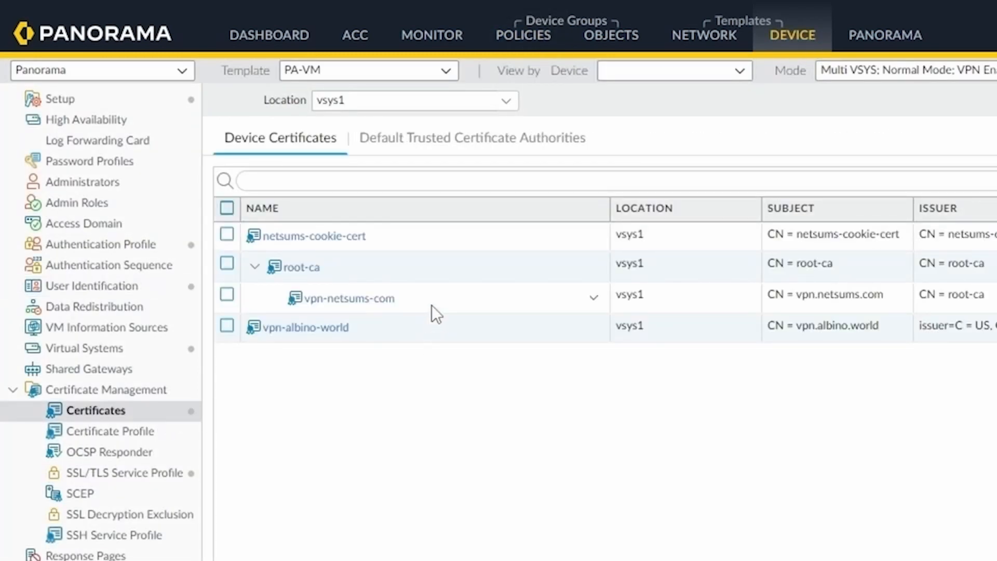
click(385, 338)
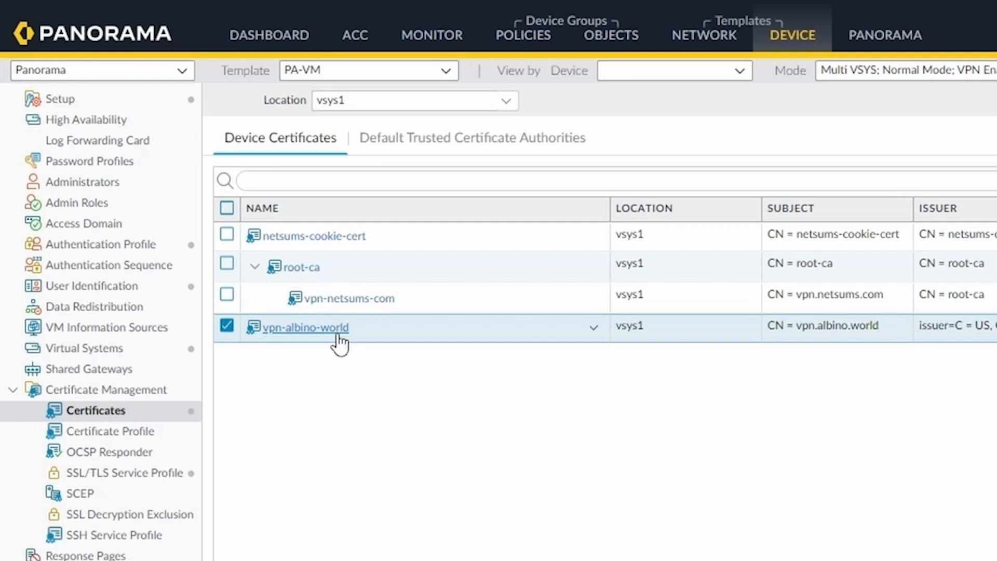
click(131, 474)
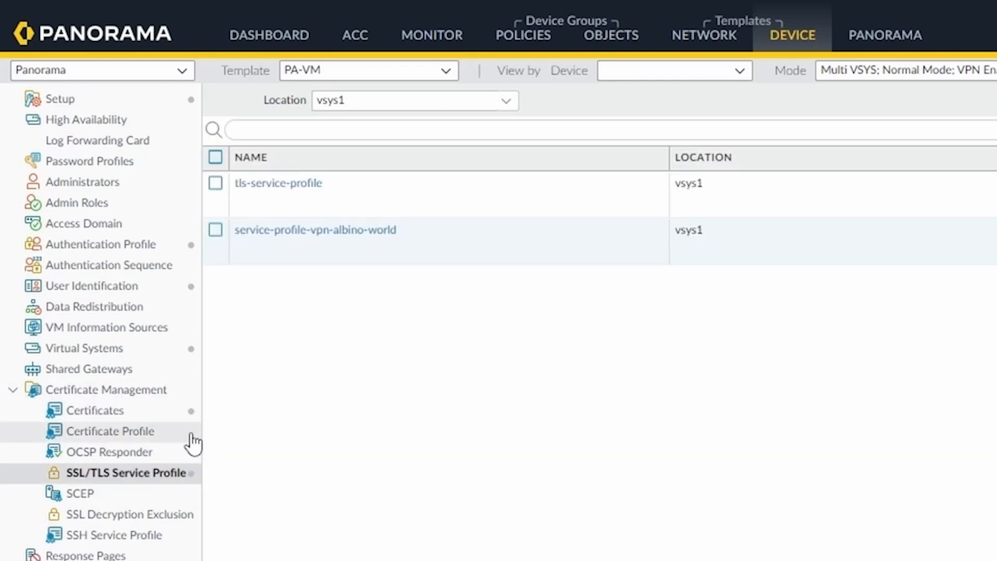
click(331, 233)
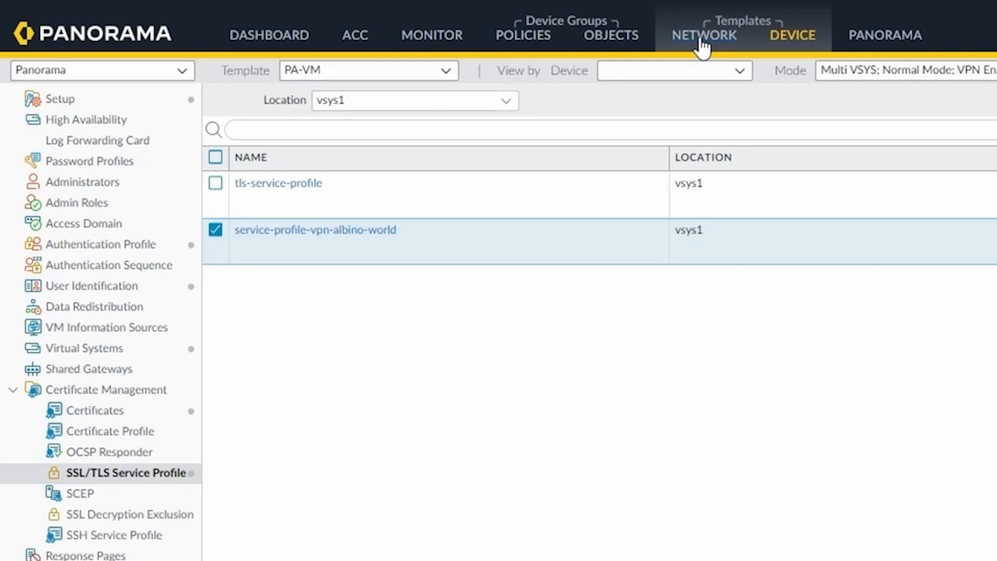
click(701, 40)
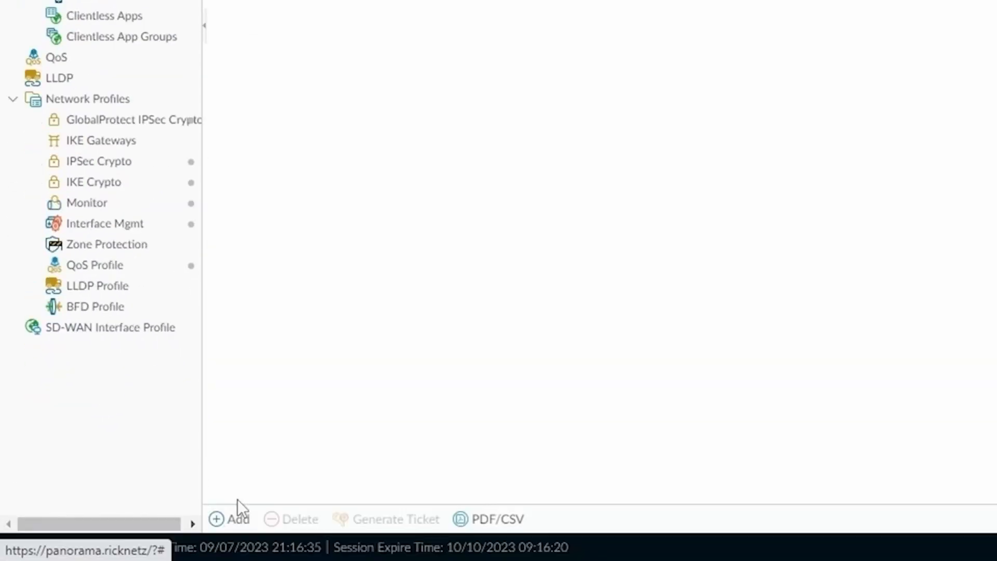
Step: Add a new GlobalProtect portal named portal-vpn.albino.world
click(232, 519)
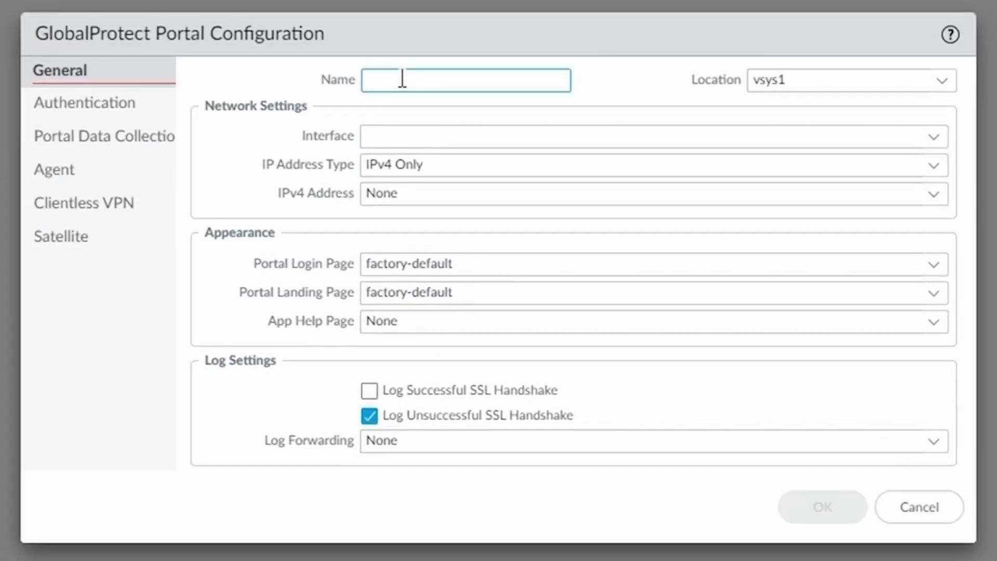
text(port)
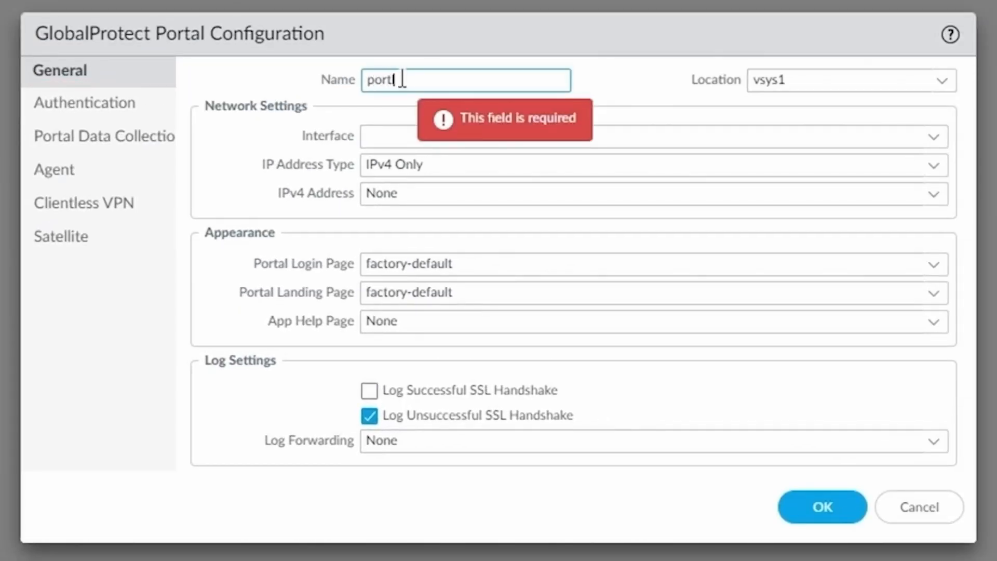
text(ala-w)
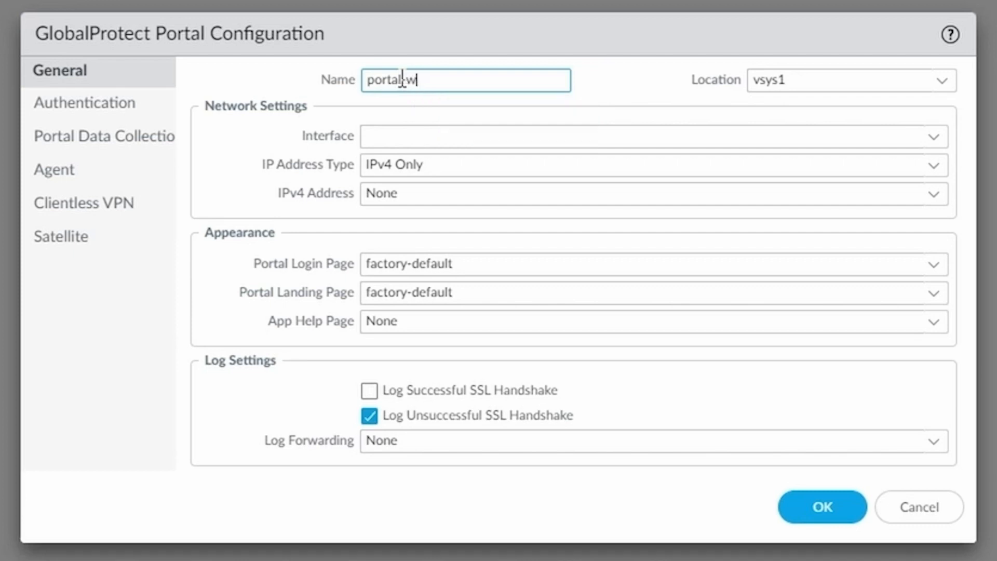
text(vp.albin.world)
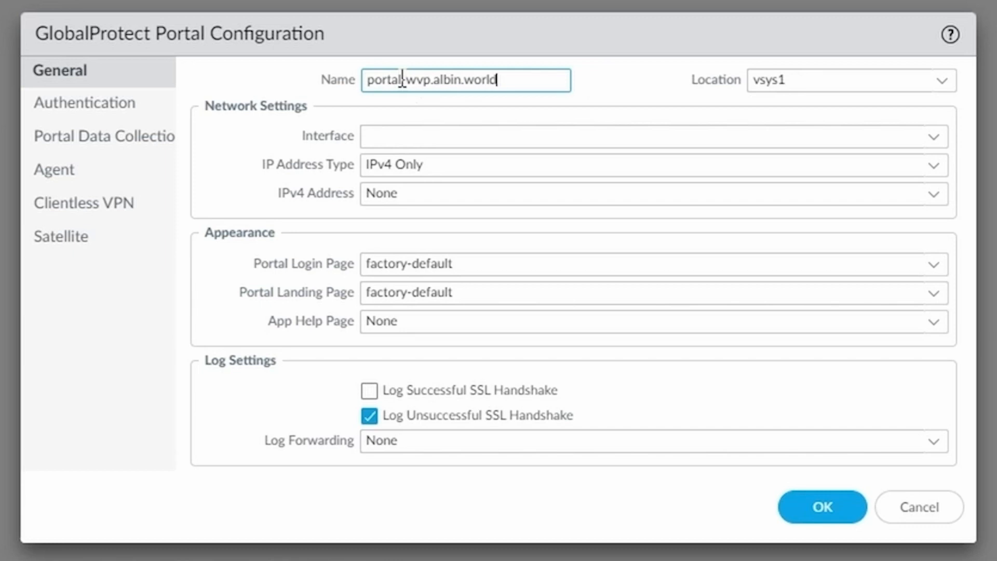
click(415, 79)
key(BackSpace)
text(n)
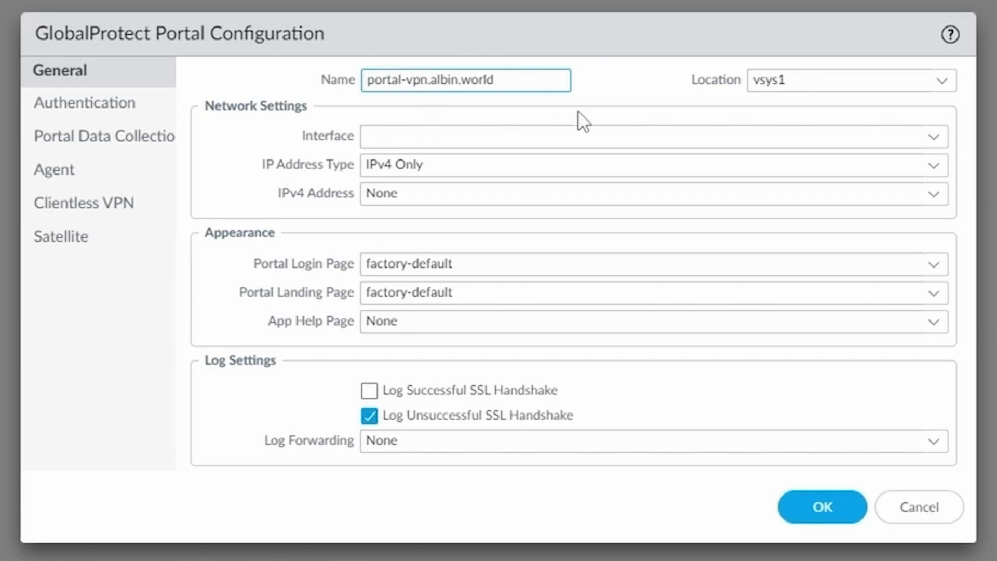
click(450, 81)
text(a)
key(BackSpace)
key(Right)
text(o)
Step: Set the portal interface to ethernet1/1 with IPv4 address 172.16.0.101/24
click(933, 138)
click(467, 170)
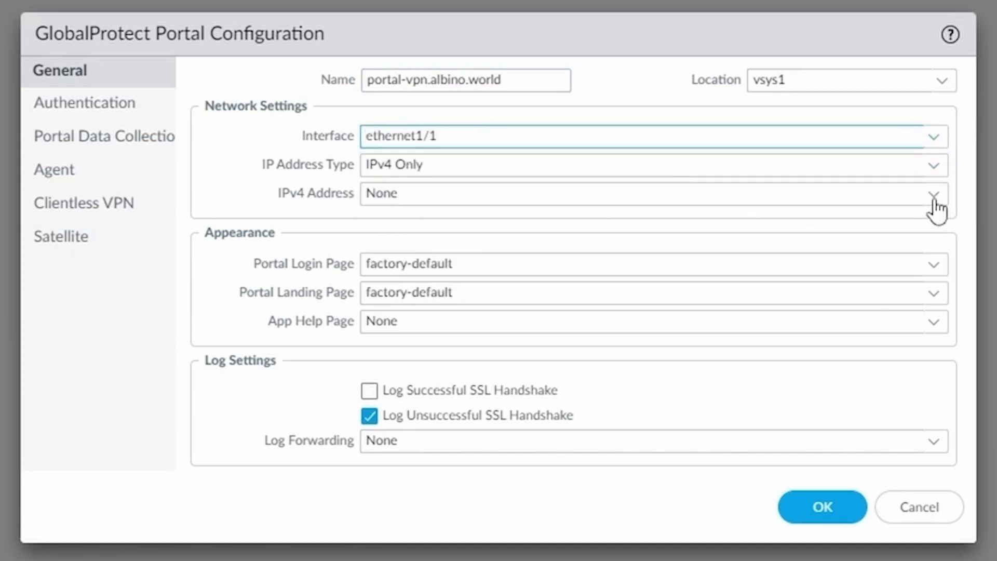
click(933, 196)
click(437, 251)
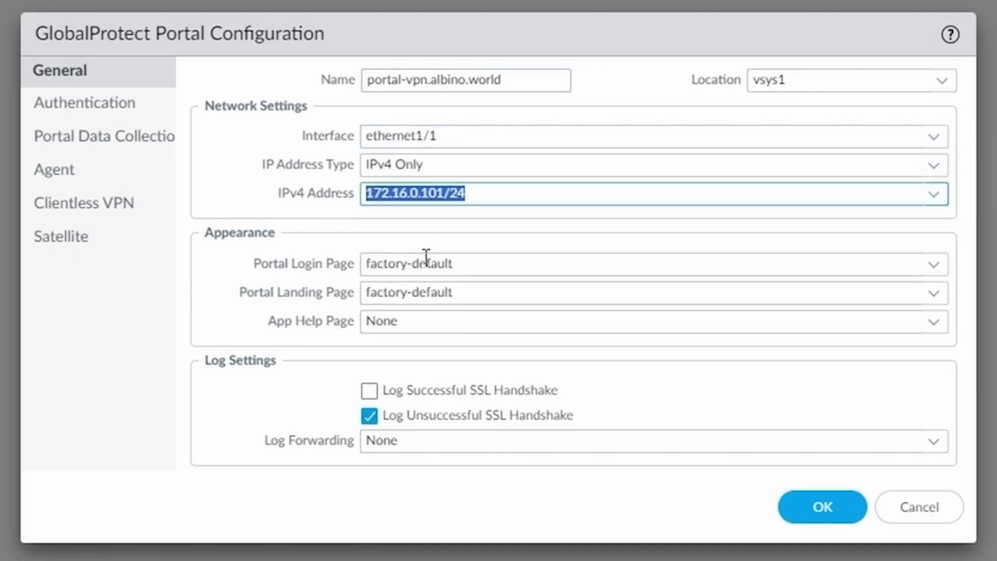
Step: Use service-profile-vpn-albino-world as the portal's SSL/TLS server profile
click(92, 112)
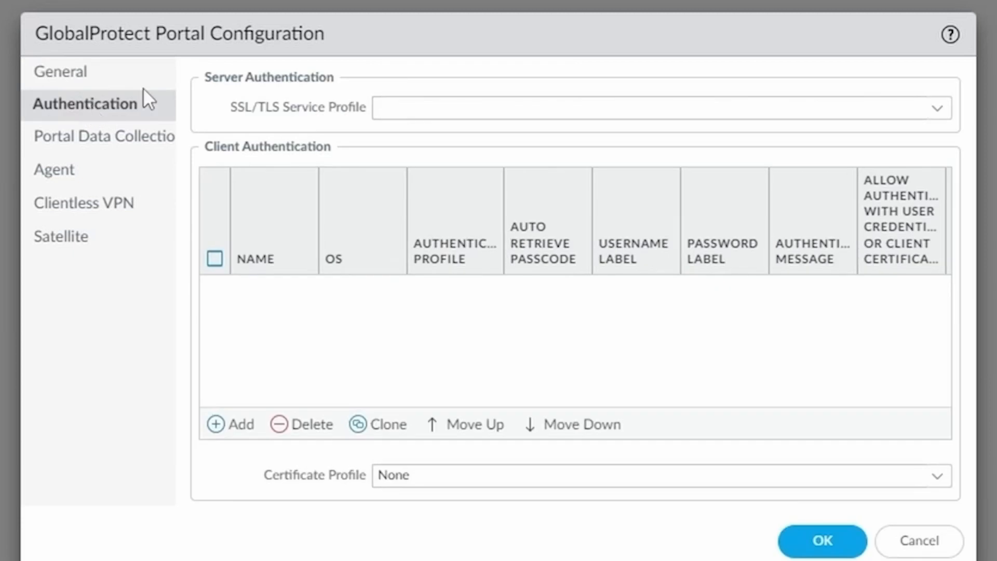
click(938, 115)
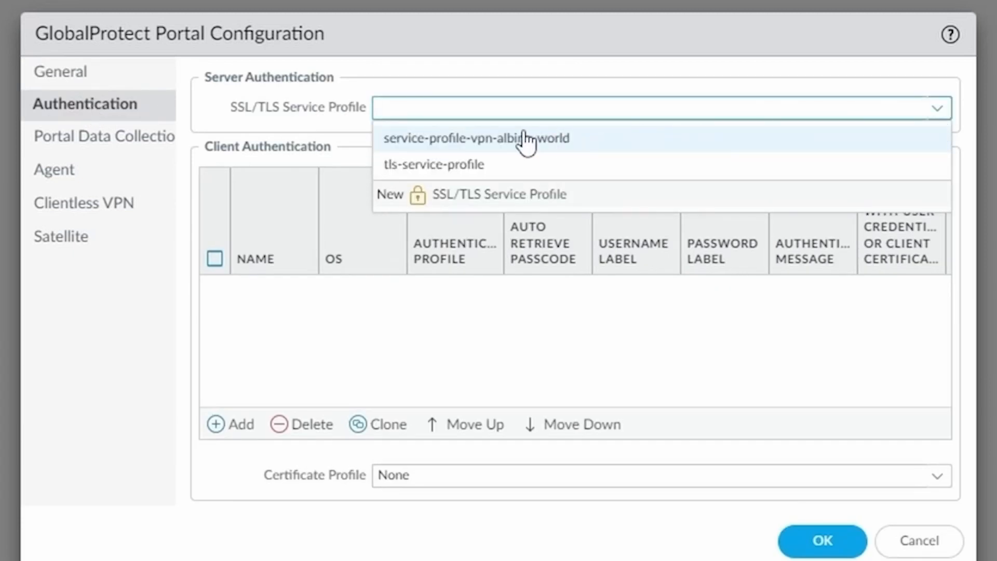
click(590, 140)
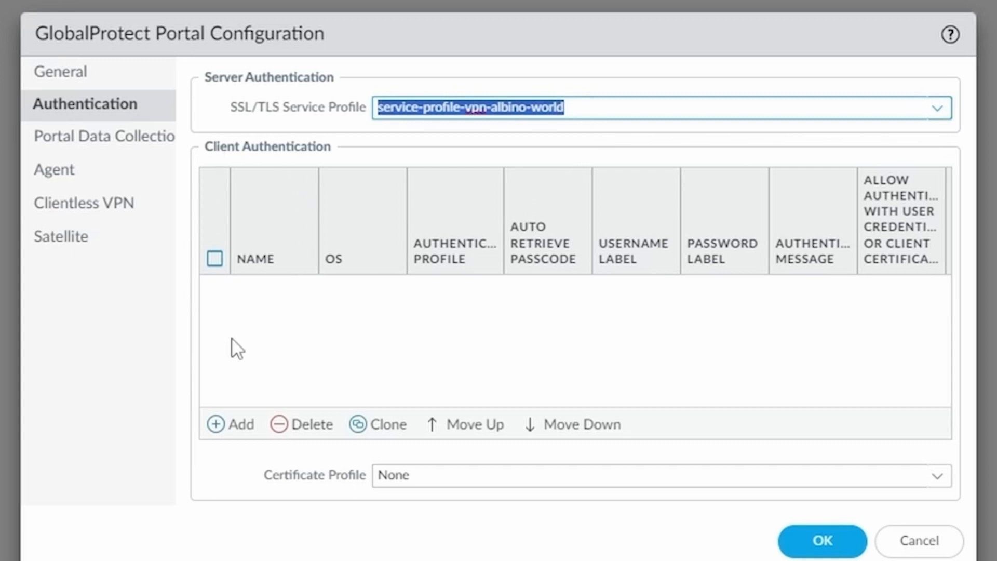
Step: Add client authentication ldap-client-auth with auth-profile-ldap, allowing credentials or certificate, then start a new agent config
click(239, 427)
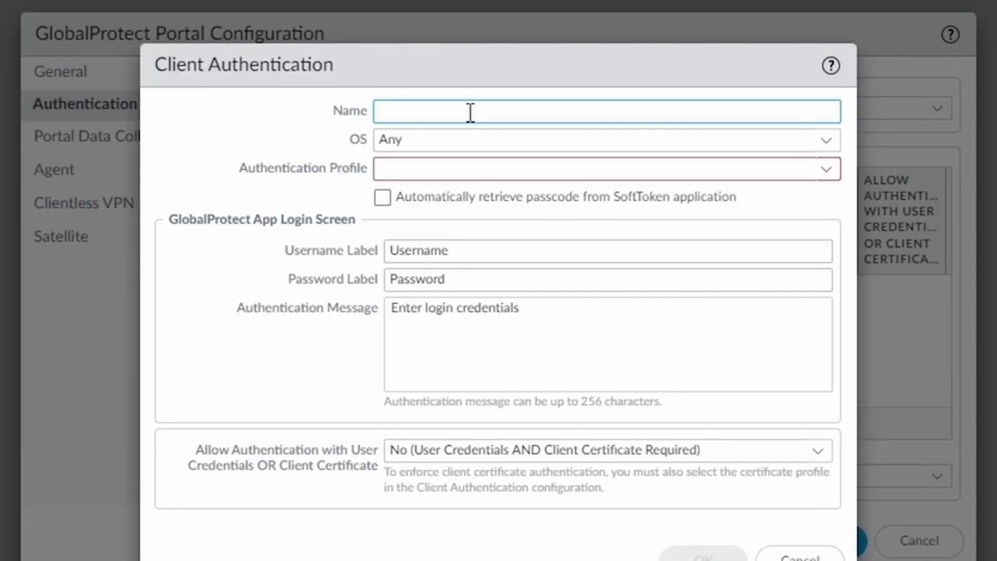
text(ldap-client-auth)
click(820, 172)
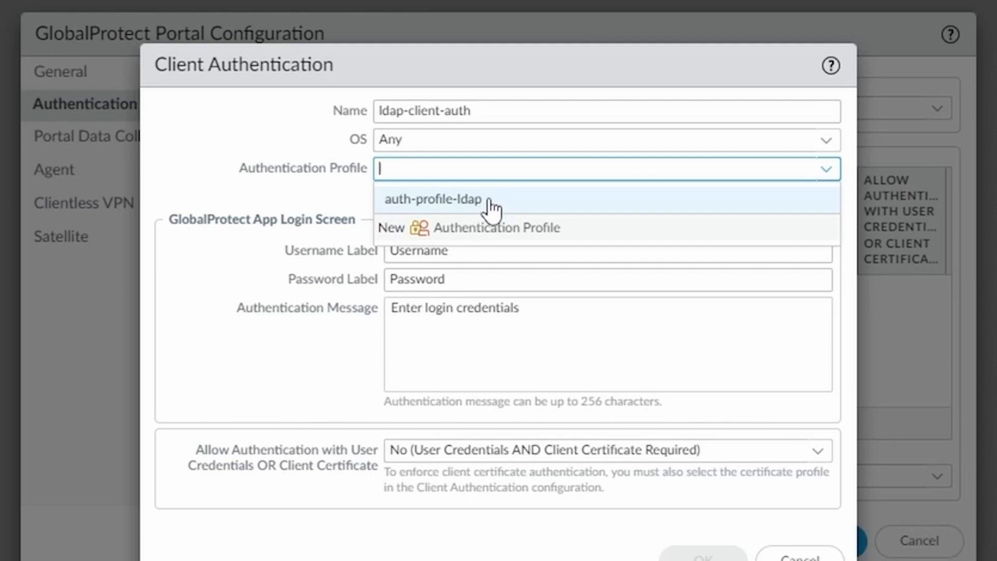
click(489, 204)
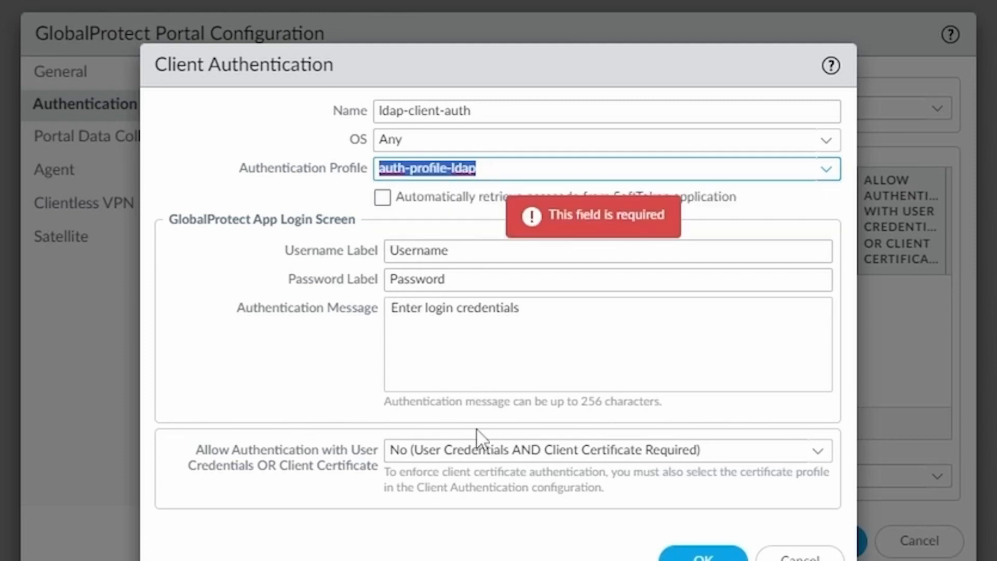
click(817, 453)
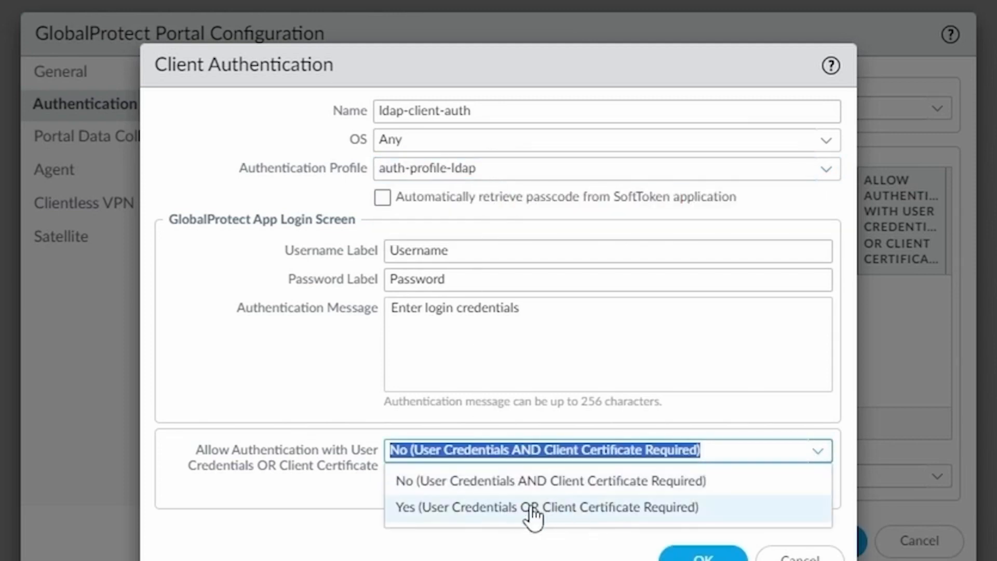
click(517, 509)
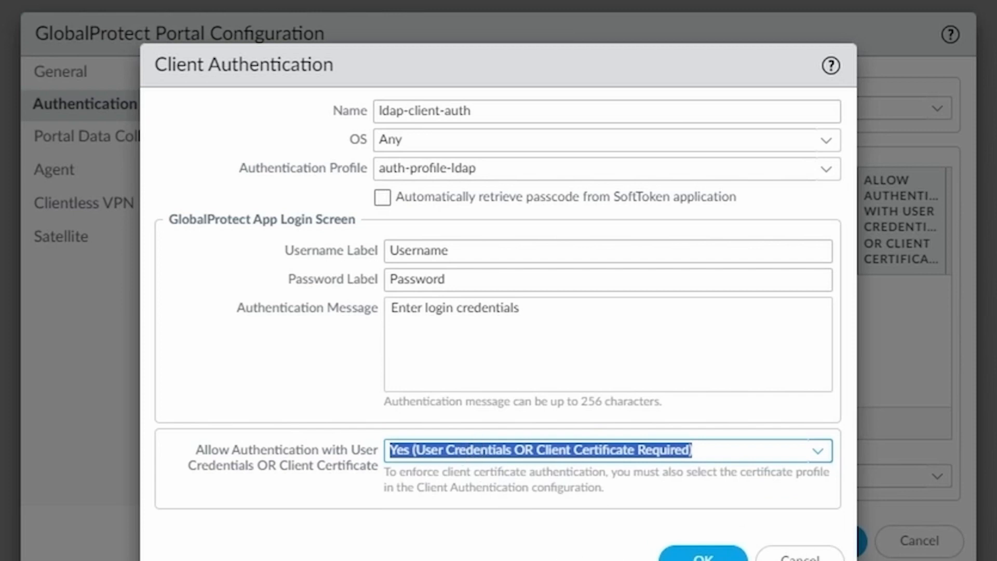
click(704, 554)
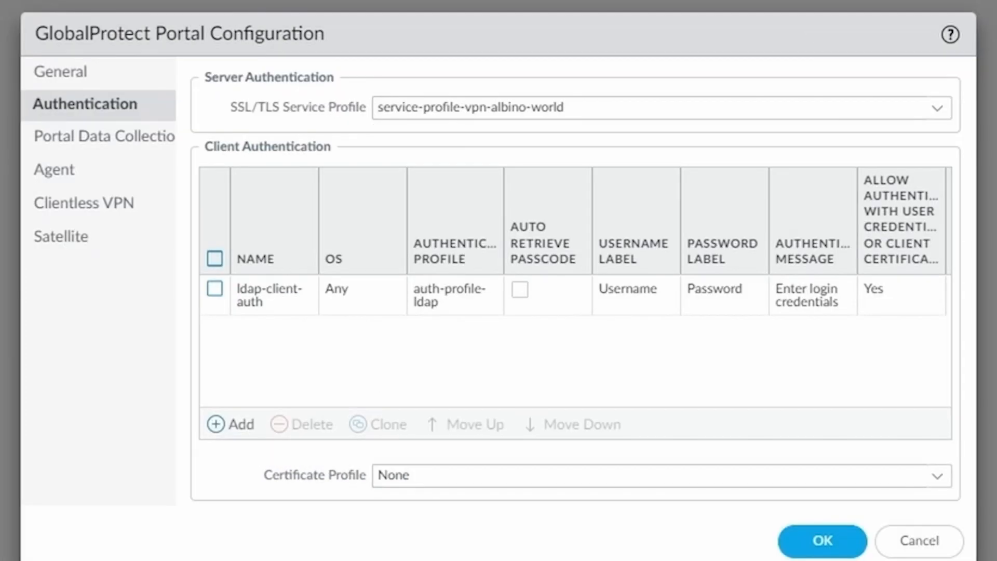
click(54, 171)
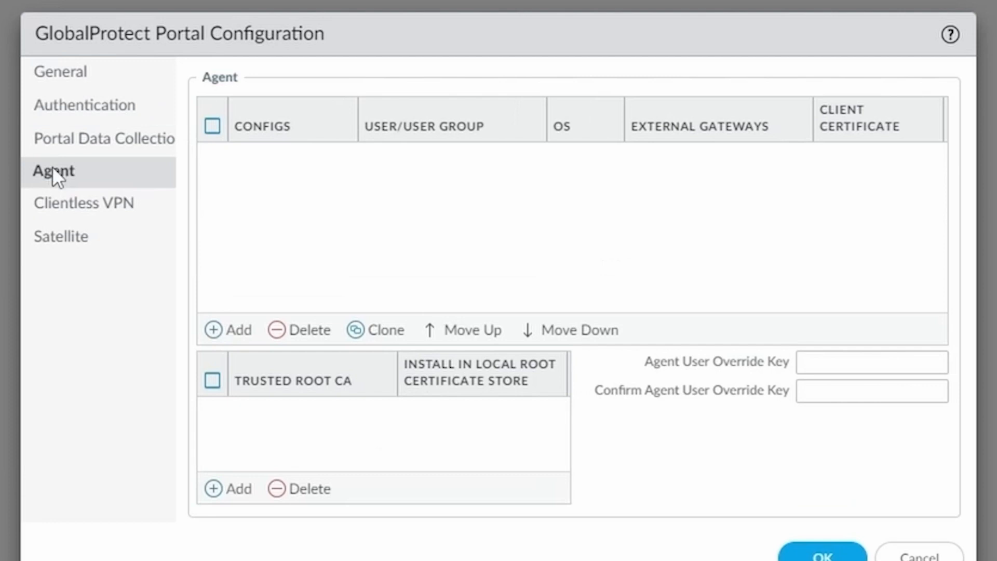
click(237, 330)
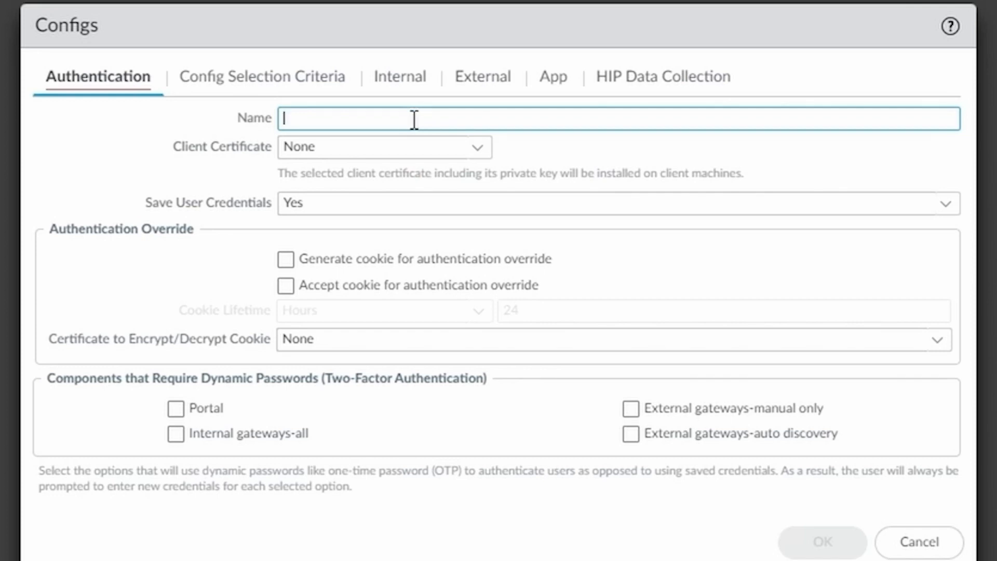
Step: Name the agent config portal-agent-vpn.albino.world and set Save User Credentials to No
text(porta)
text(l-config)
key(BackSpace)
key(BackSpace)
key(BackSpace)
key(BackSpace)
key(BackSpace)
key(BackSpace)
text(agen)
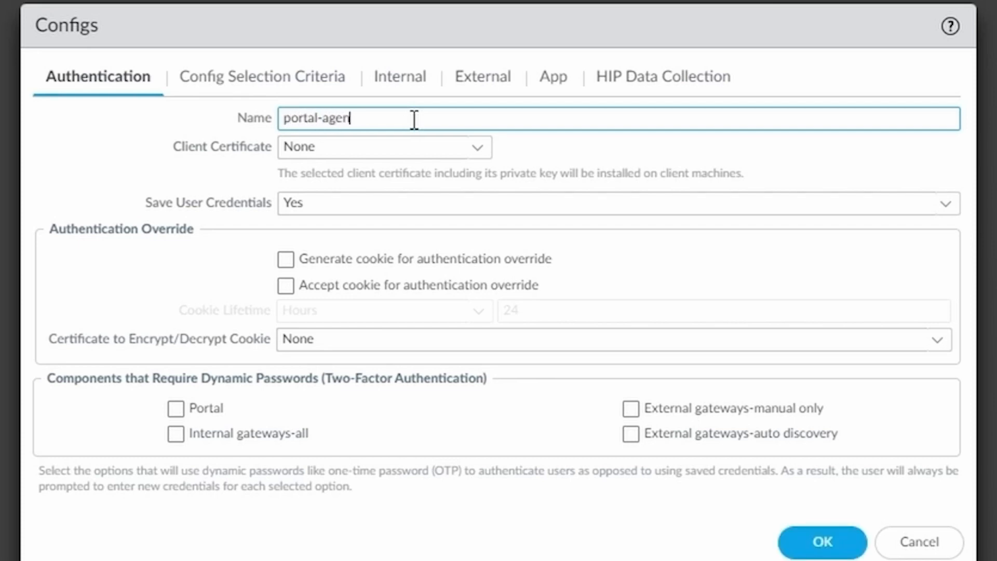
text(t-ad-a)
key(BackSpace)
key(BackSpace)
text(vpn.albino.world)
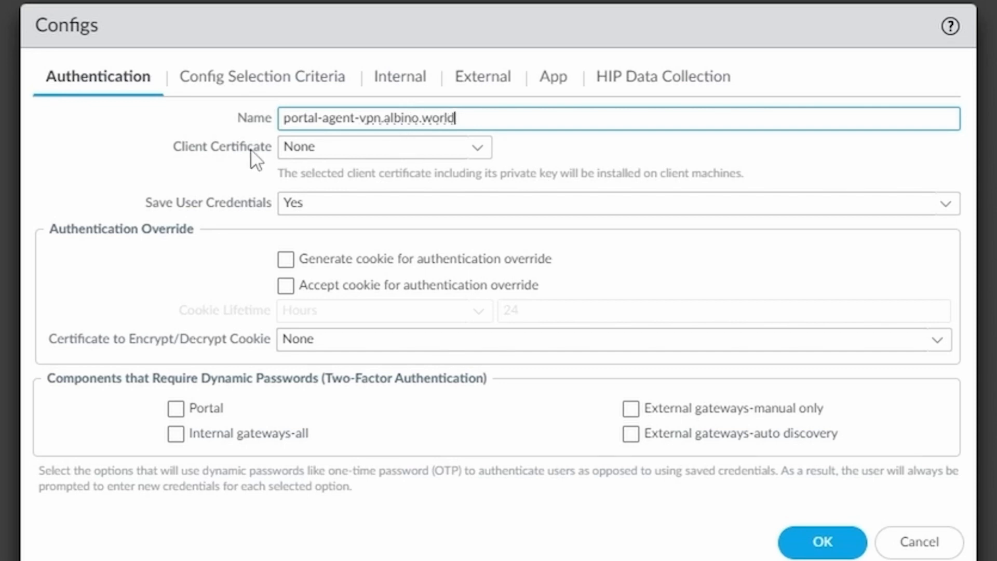
click(949, 207)
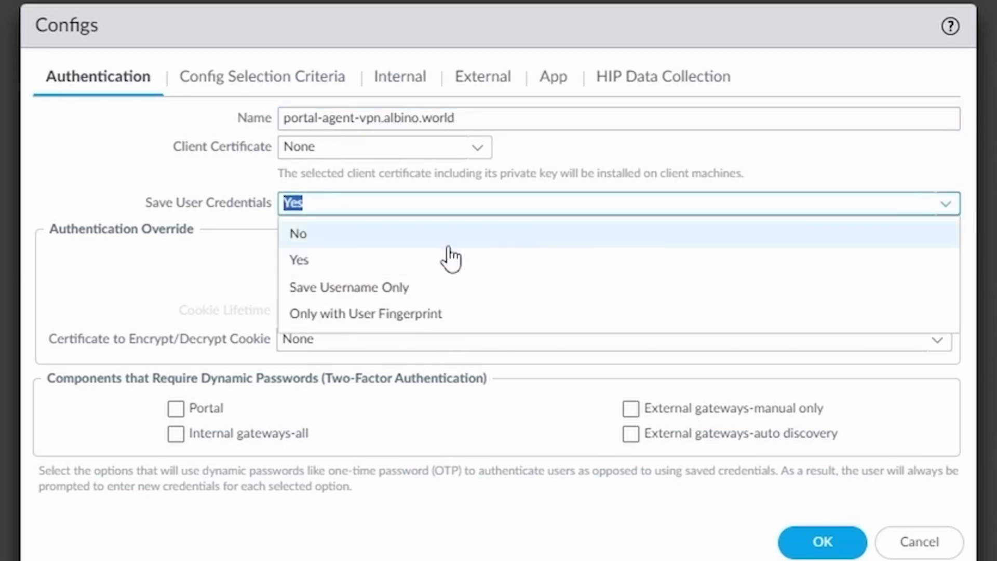
click(378, 246)
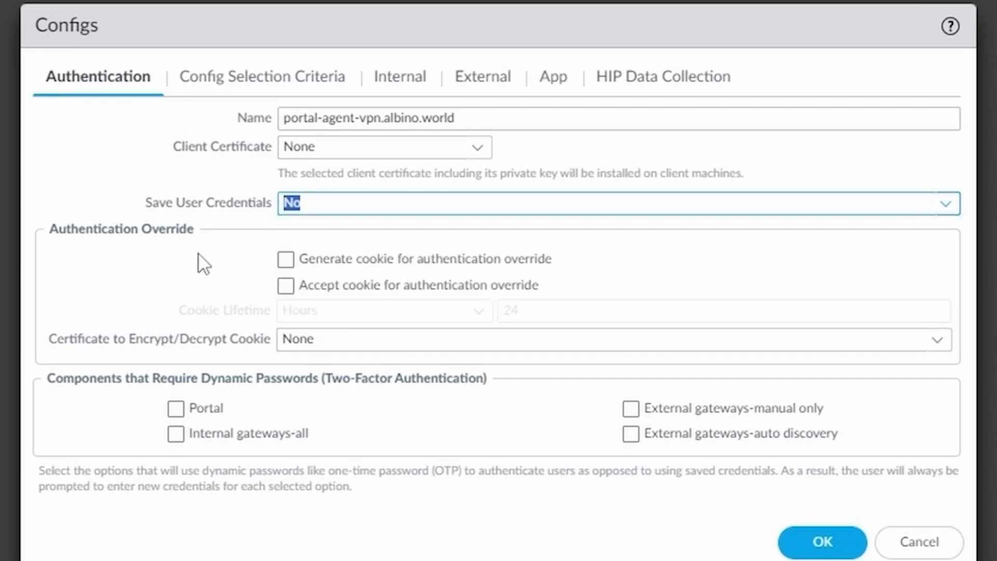
Step: Generate and accept authentication-override cookies encrypted with netsums-cookie-cert, then view Config Selection Criteria
click(287, 264)
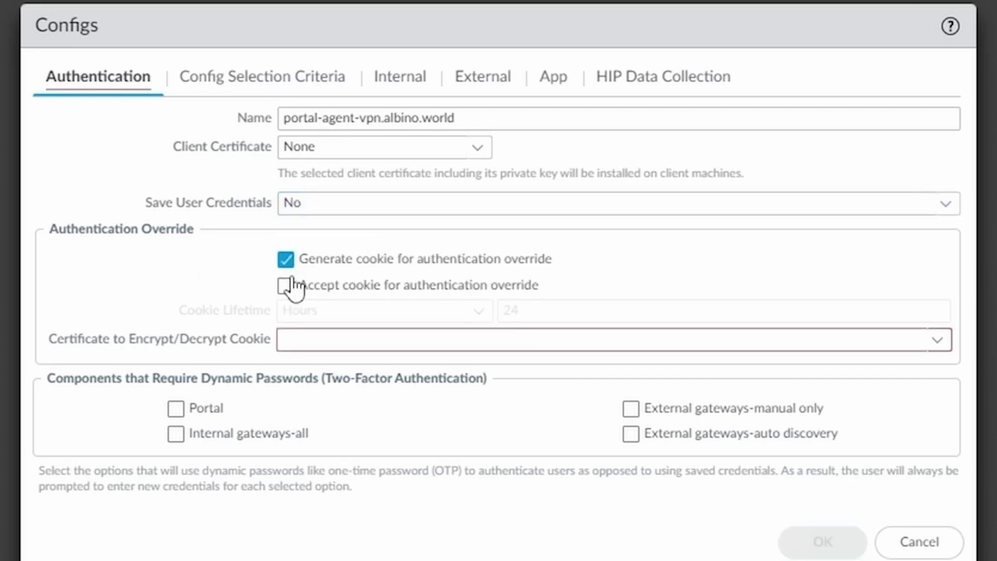
click(287, 285)
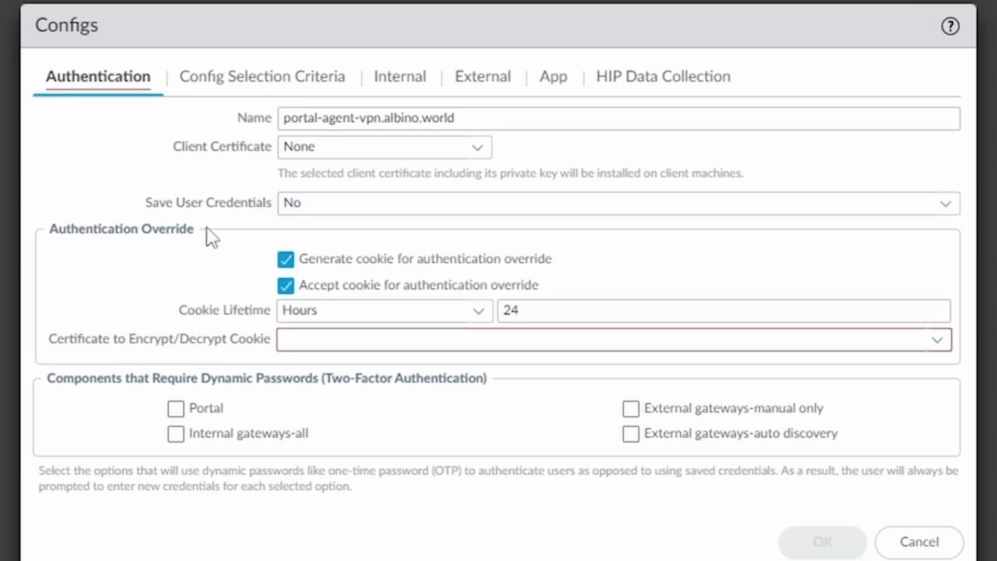
click(537, 312)
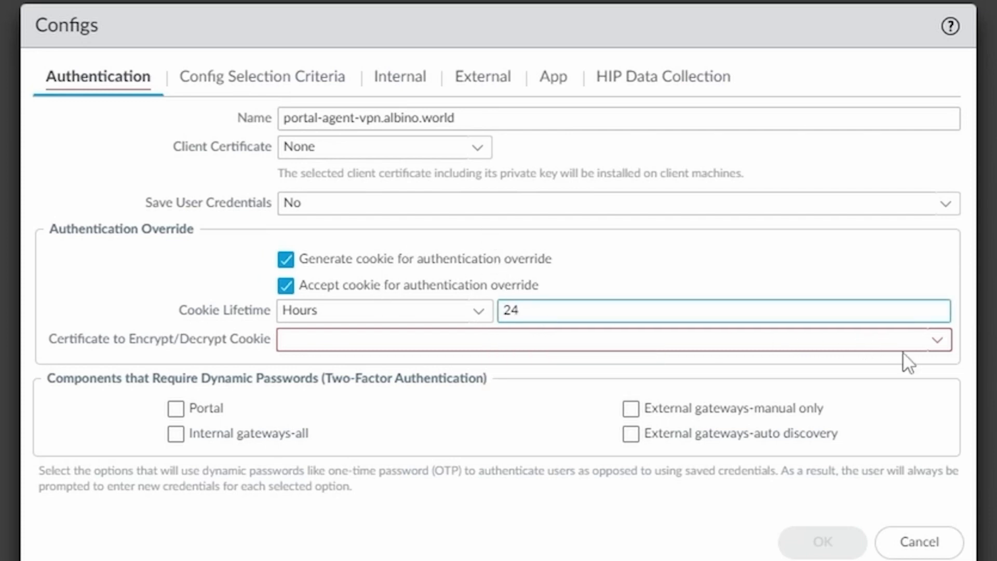
click(937, 344)
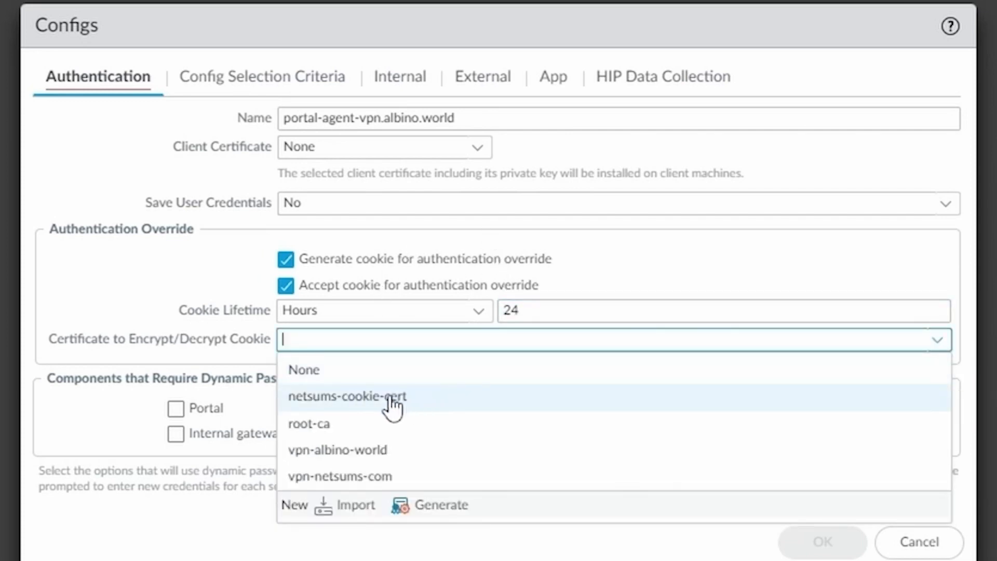
click(433, 405)
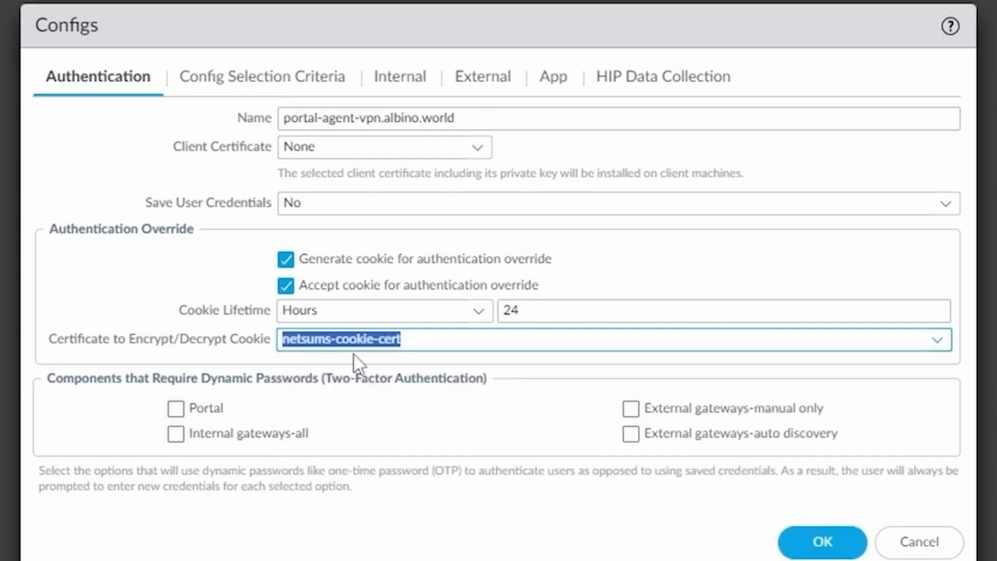
click(427, 533)
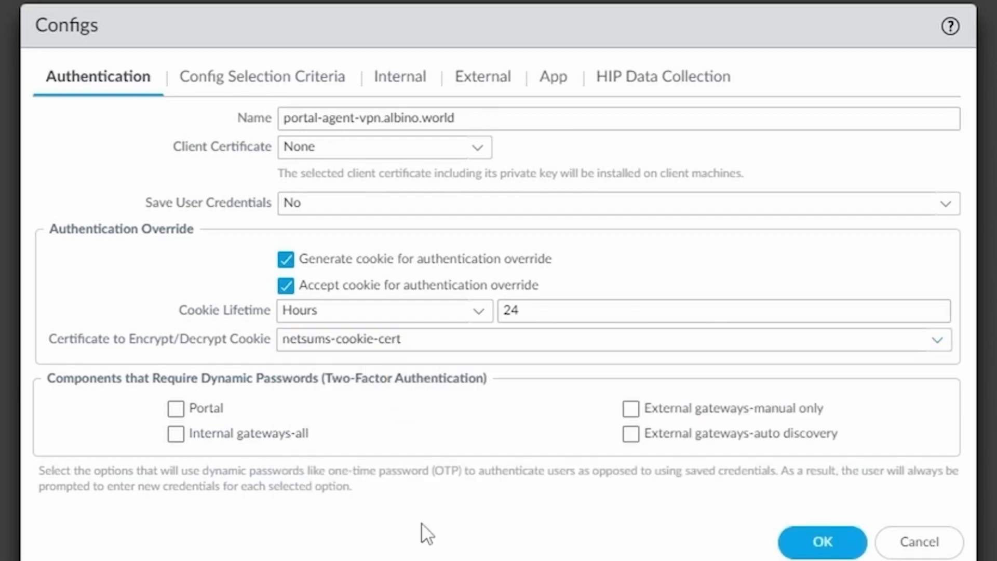
click(430, 339)
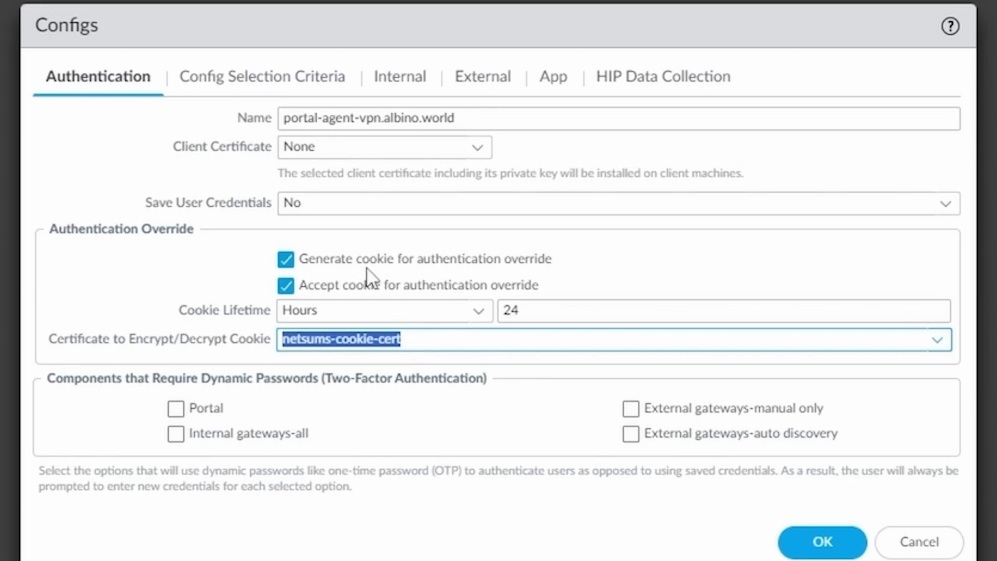
click(241, 83)
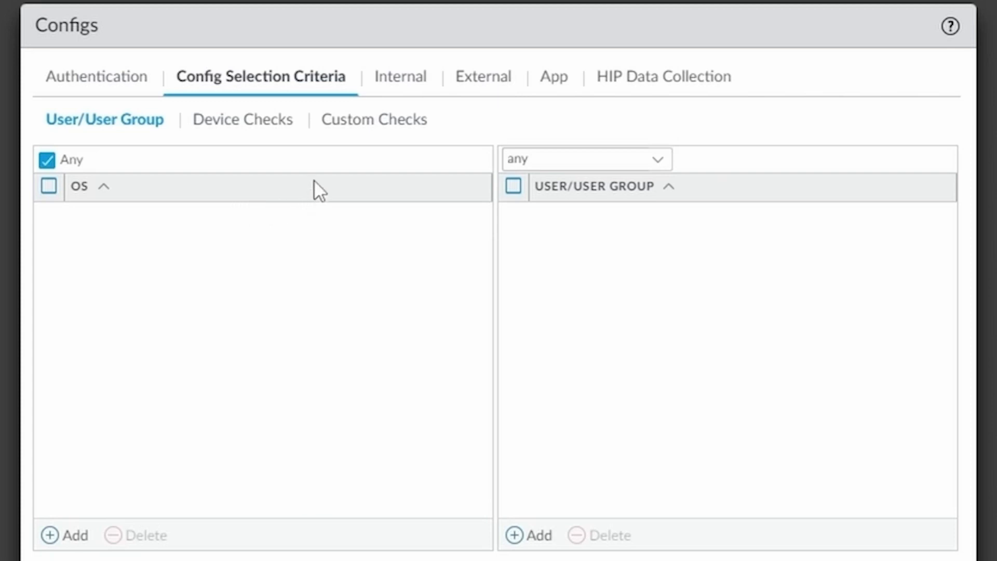
Step: Add external gateway vpn.albino.world with FQDN vpn.albino.world and source region Any
click(494, 87)
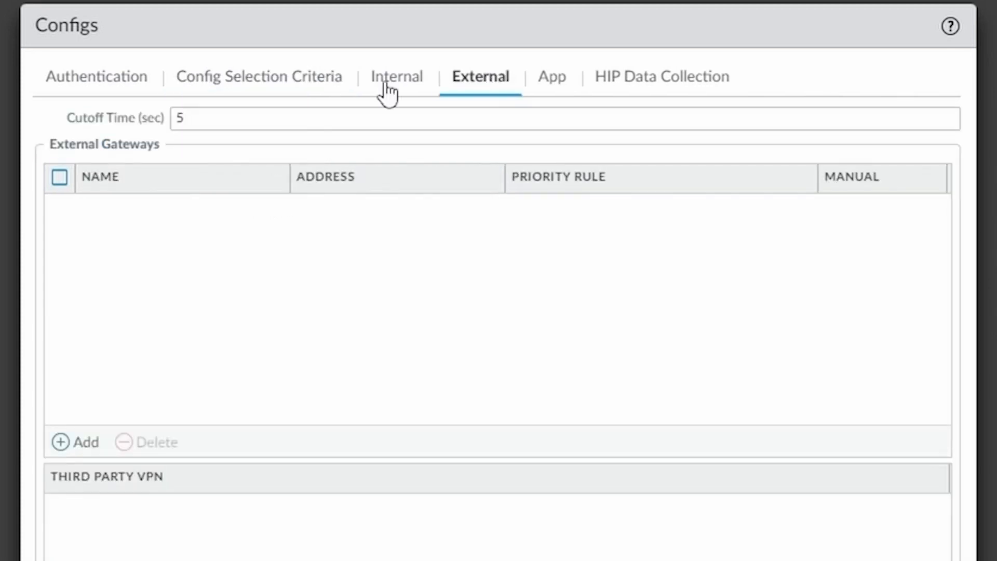
click(80, 444)
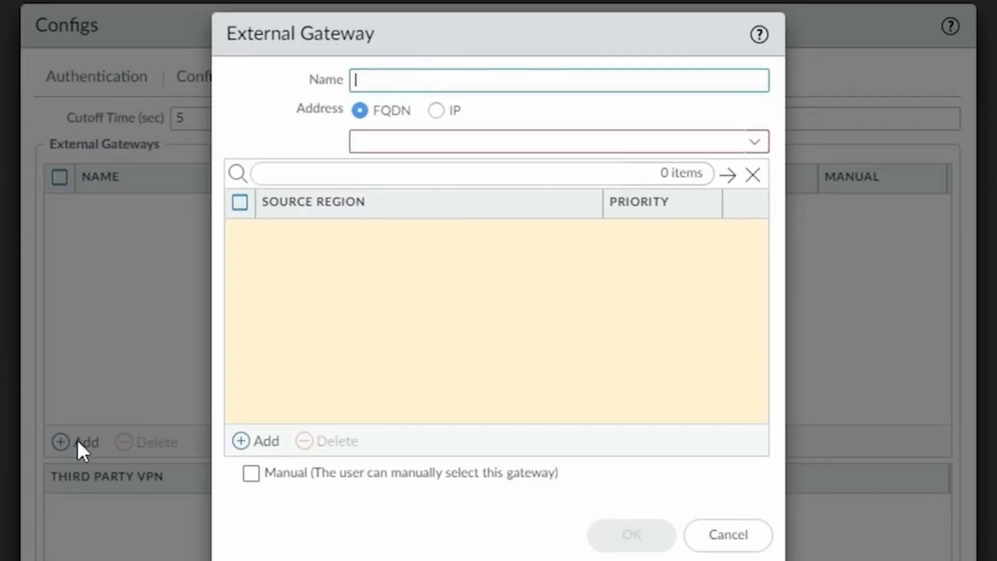
text(vpn.albino.world)
key(ctrl+a)
key(ctrl+c)
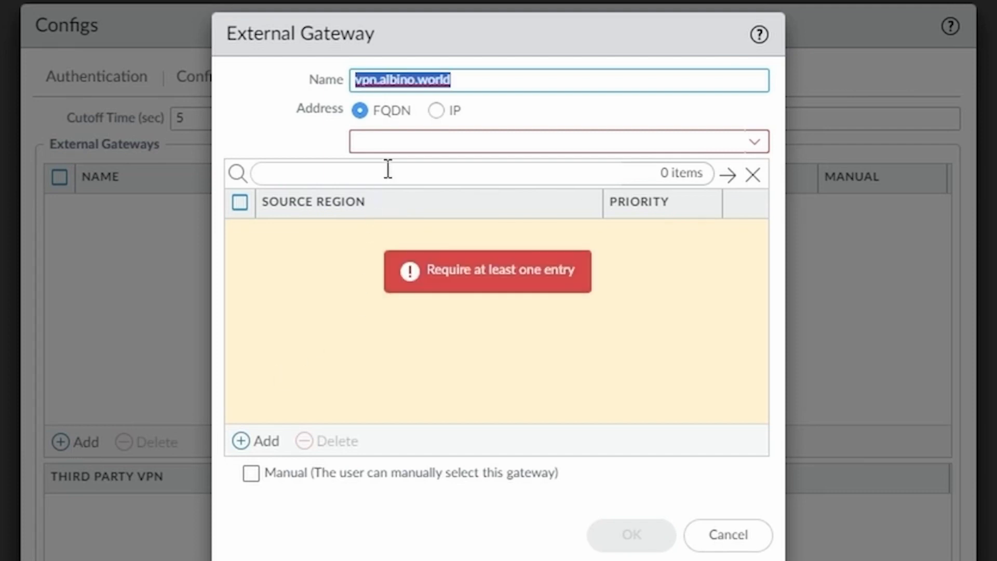
click(403, 139)
key(ctrl+v)
click(258, 441)
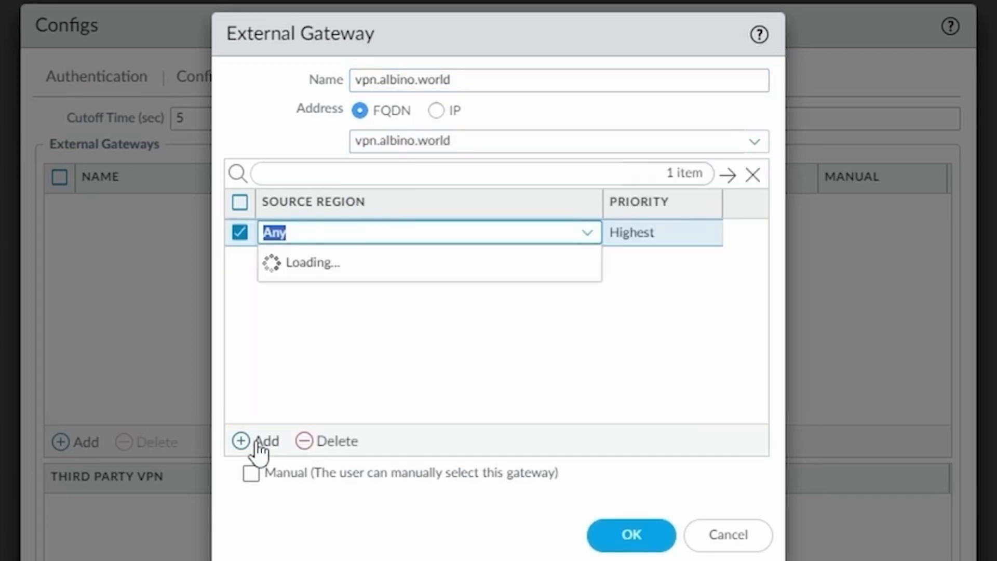
click(317, 267)
click(419, 335)
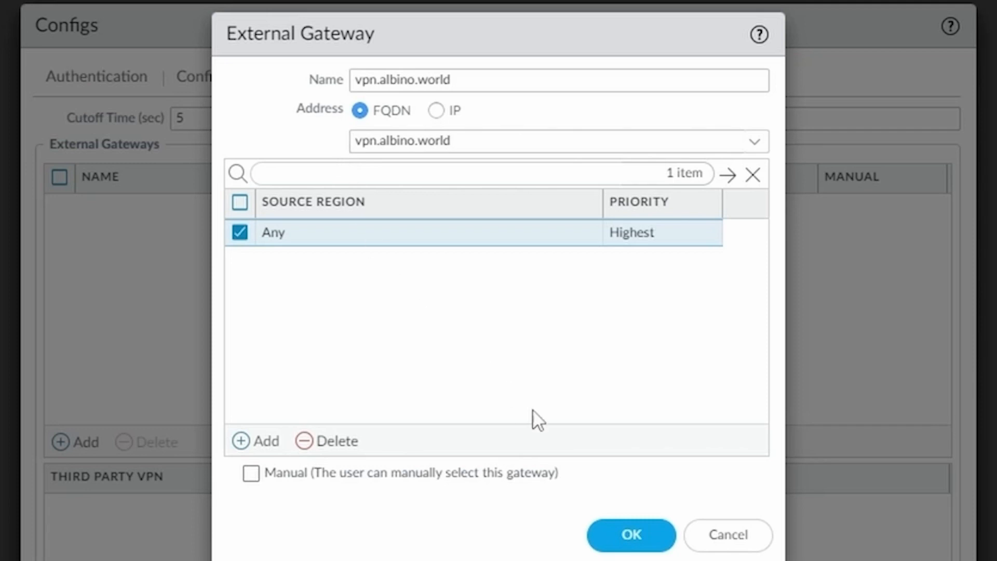
click(615, 534)
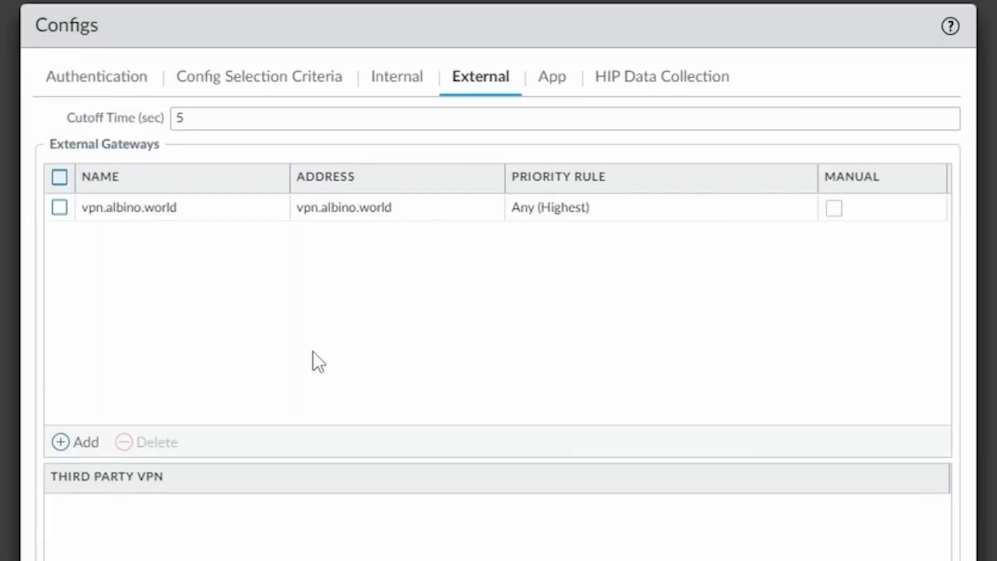
click(557, 84)
Step: Set Connect Method to On-demand and Windows single sign-on to No, then save agent config and portal
click(441, 150)
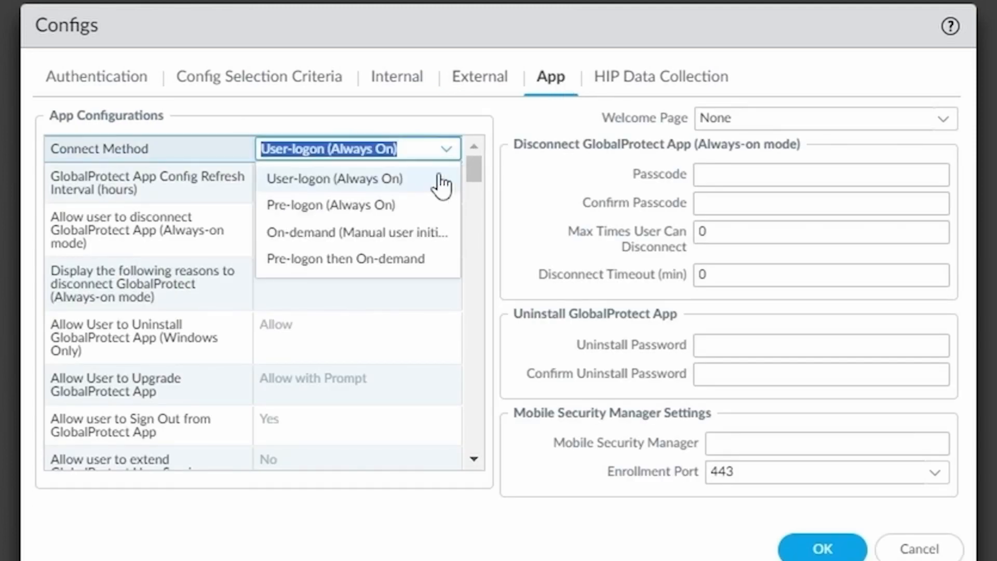
click(369, 236)
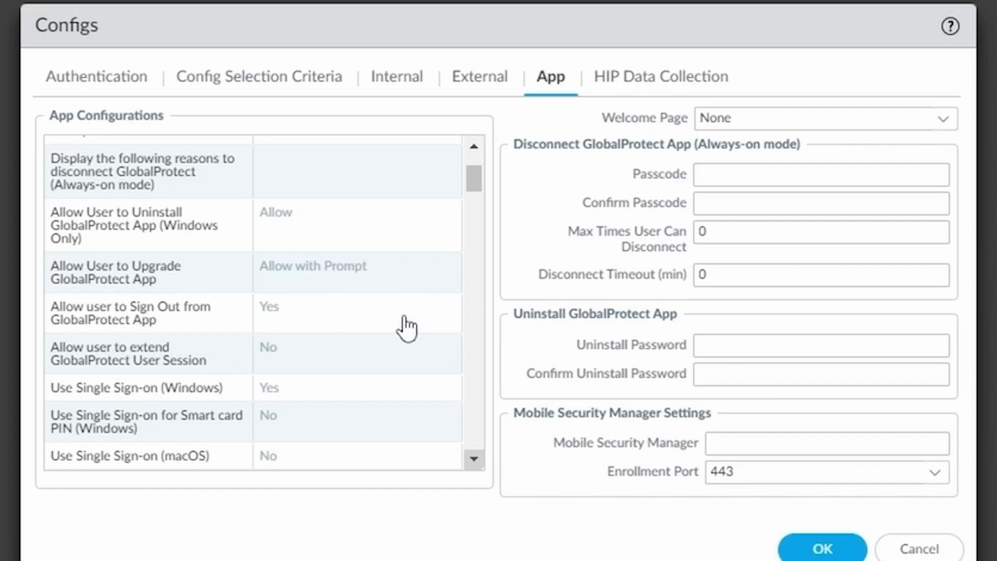
click(380, 387)
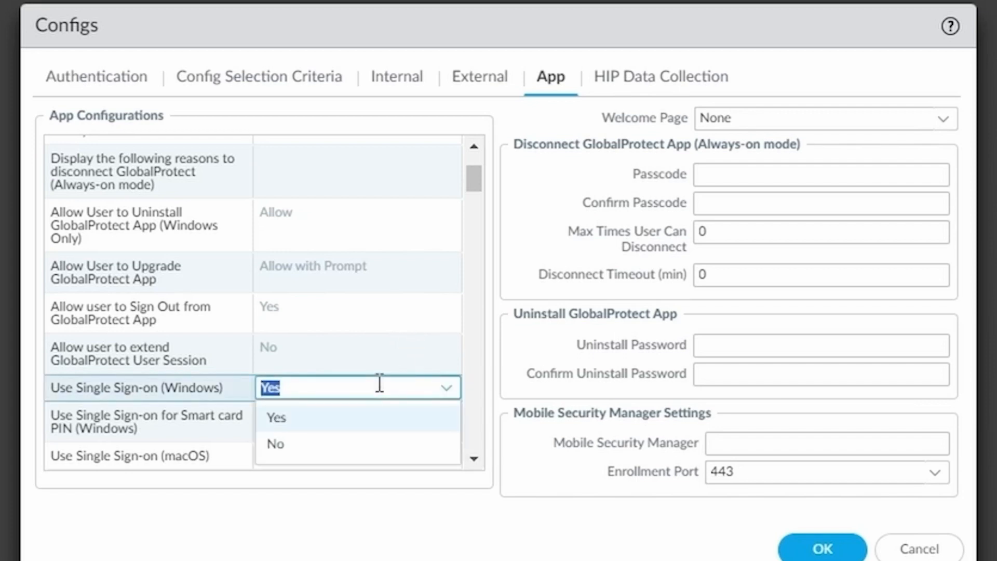
click(281, 446)
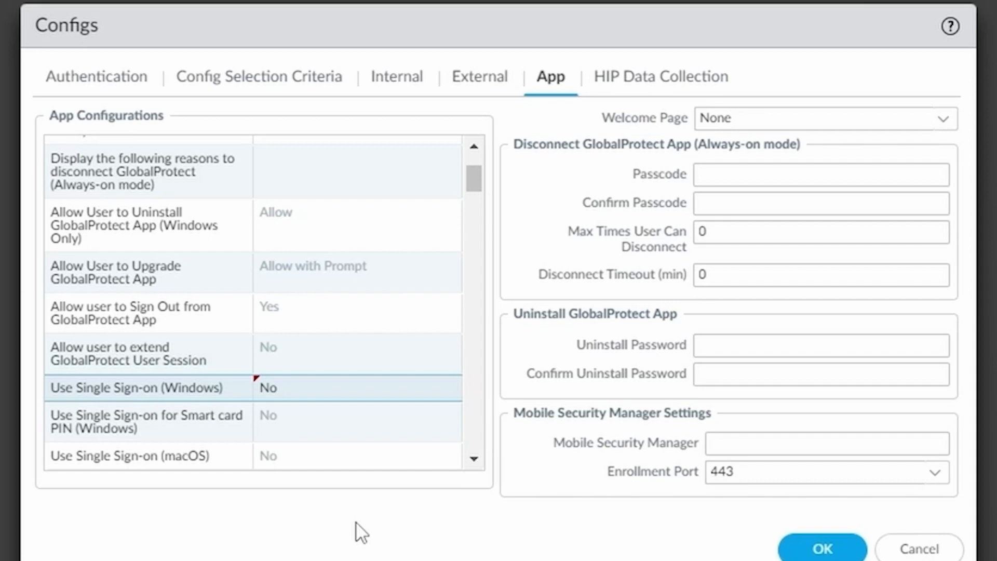
click(825, 549)
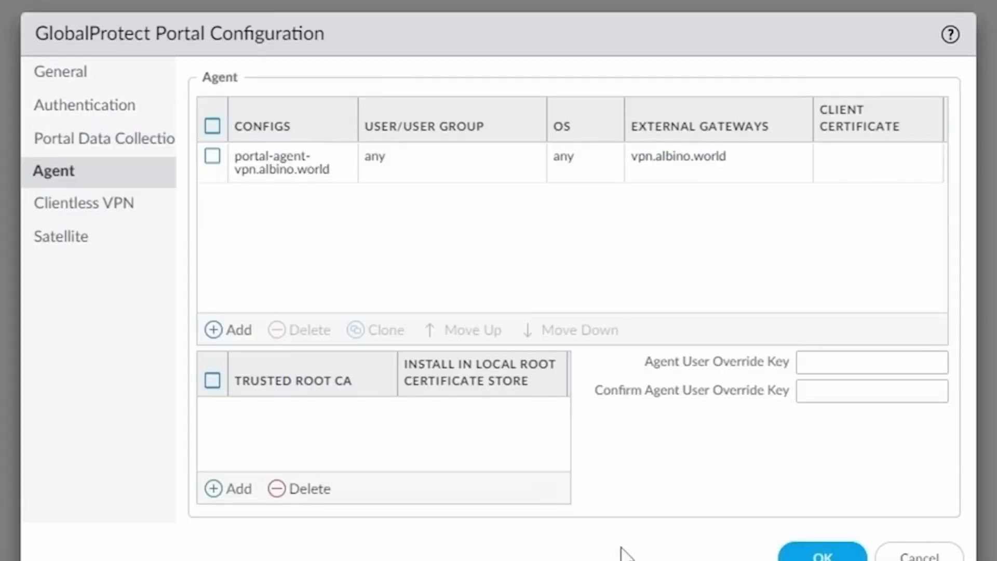
click(824, 555)
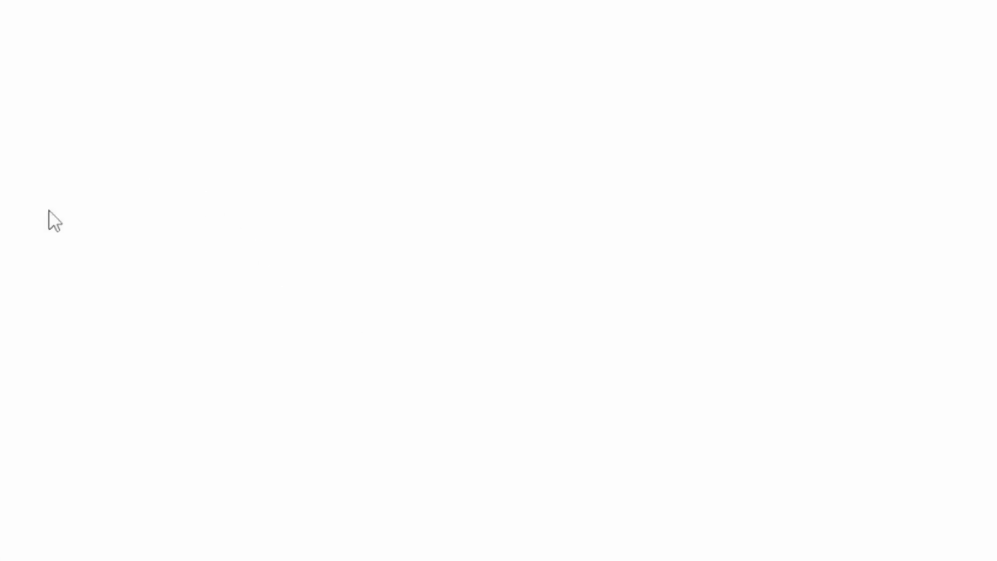
Step: Add gateway gateway-vpn.albino.world on interface ethernet1/1 with IPv4 address 172.16.0.101/24
click(104, 258)
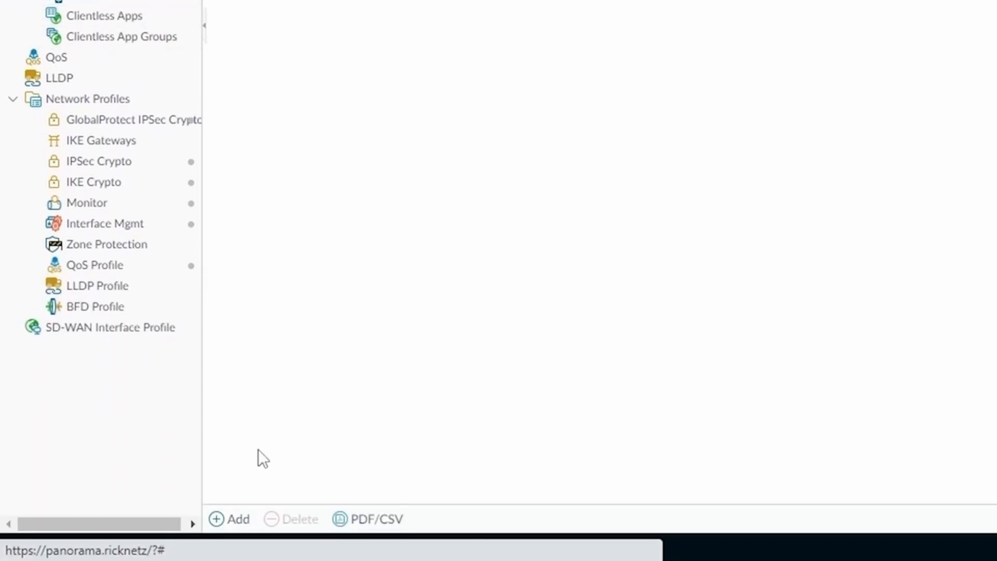
click(231, 519)
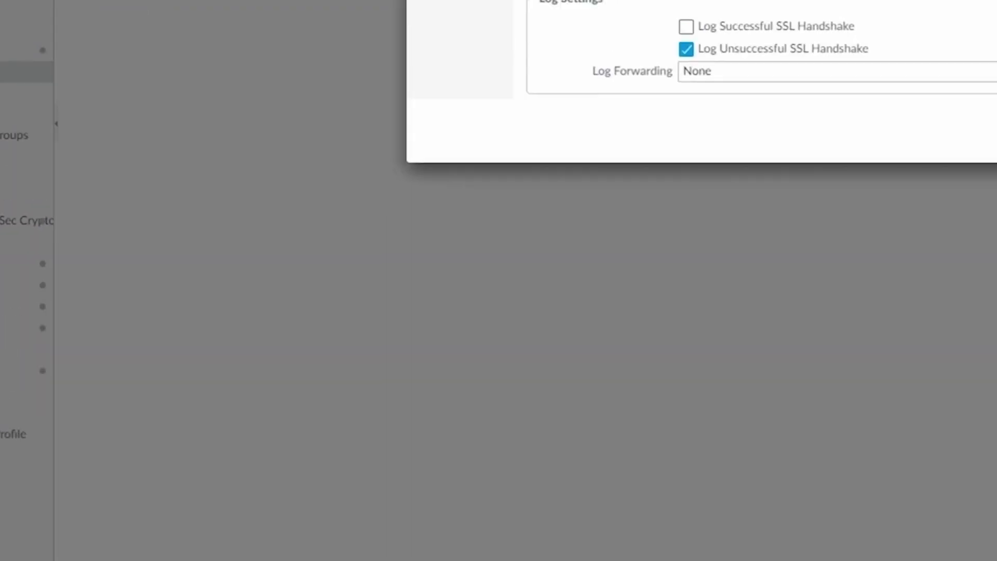
text(gatewa)
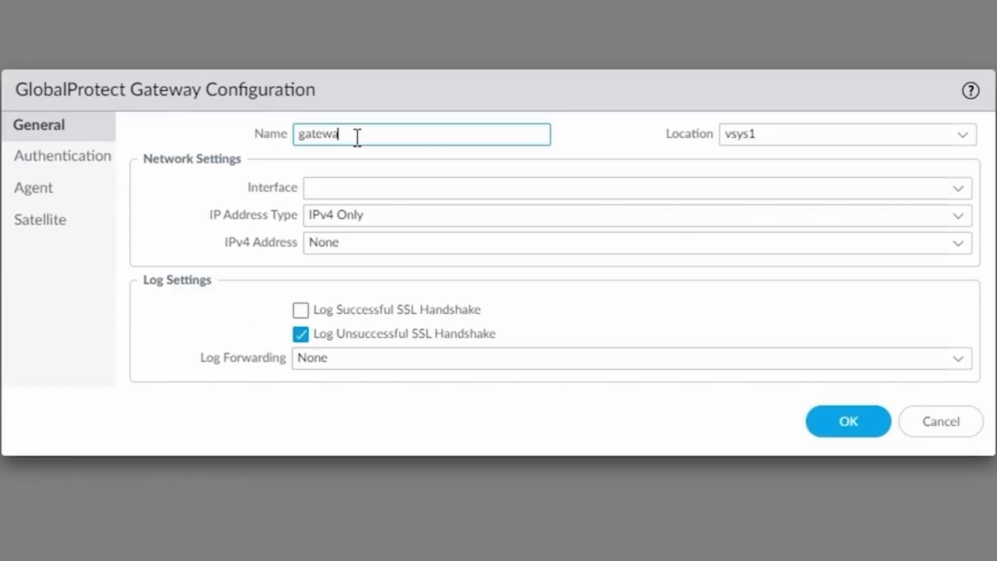
text(y-wpn.albino.world)
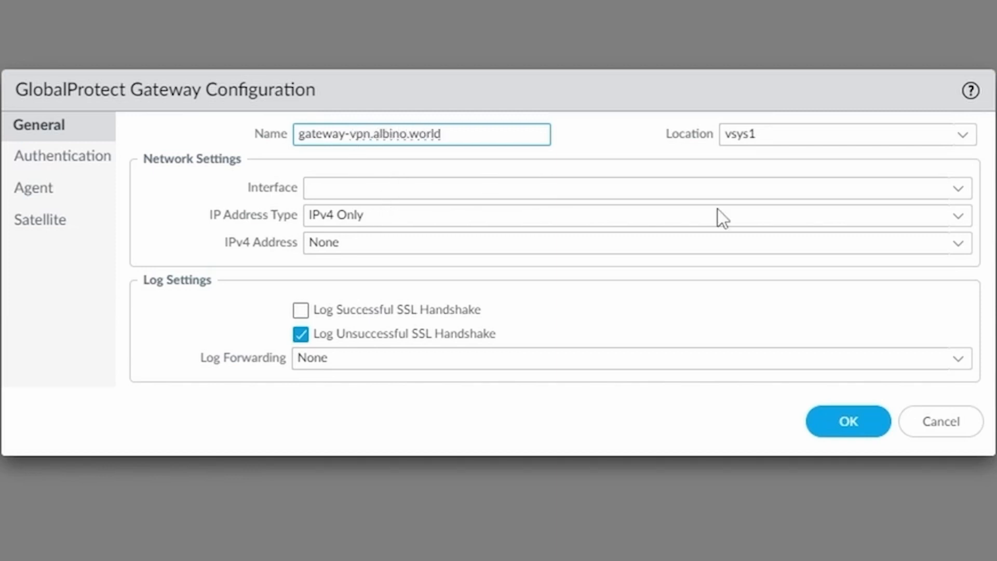
click(955, 188)
click(403, 217)
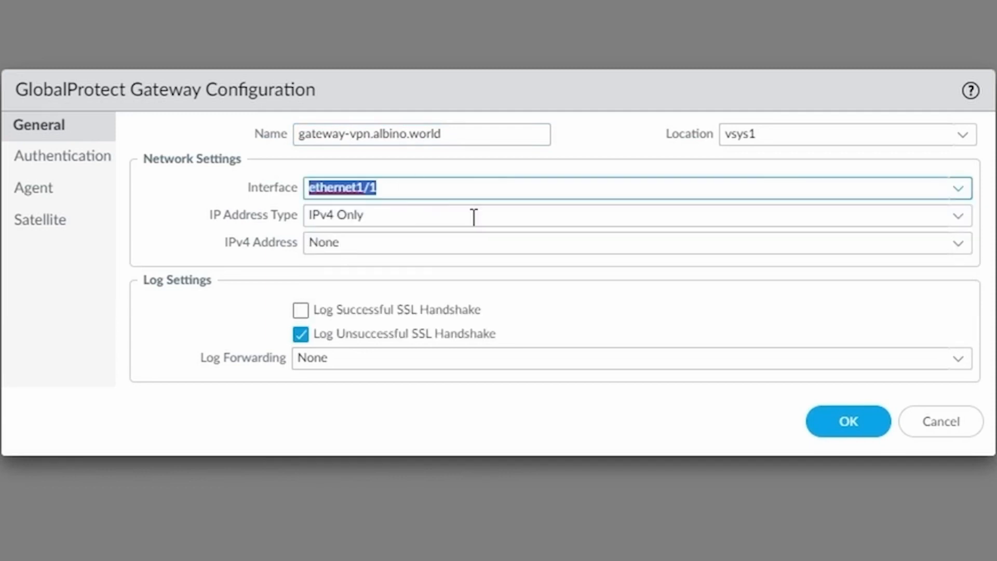
click(958, 243)
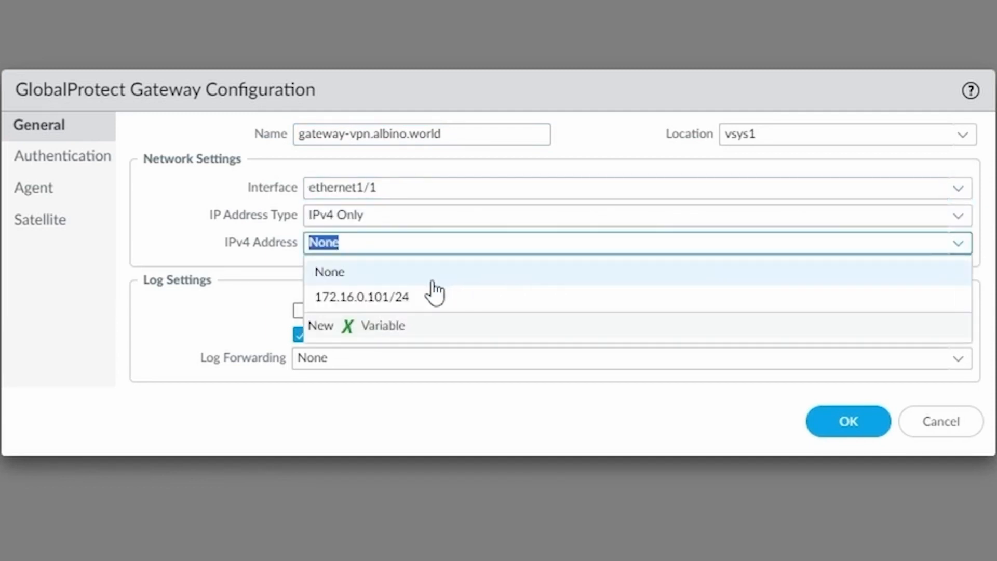
click(387, 301)
Step: Use service-profile-vpn-albino-world as the gateway's SSL/TLS service profile
click(51, 165)
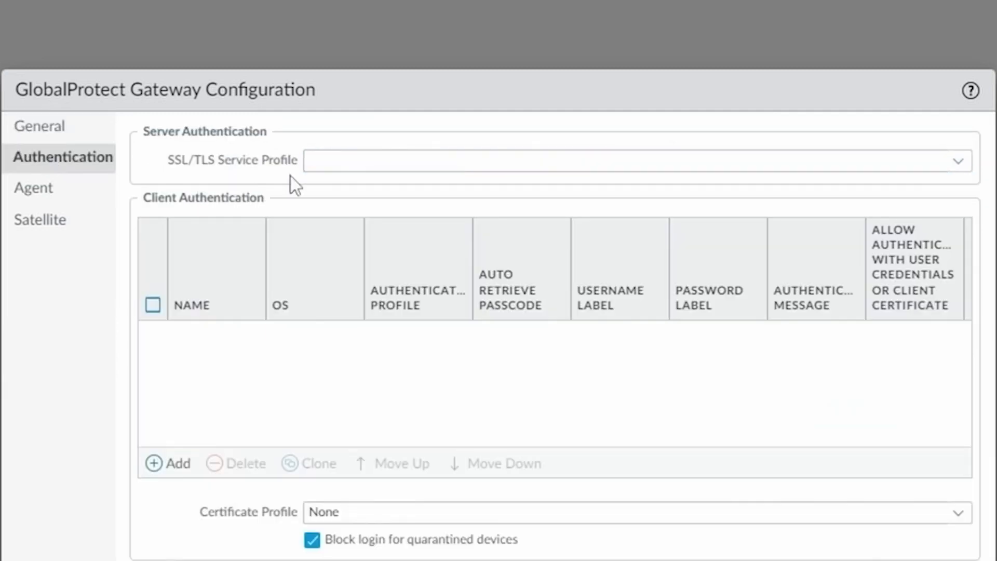
click(348, 91)
click(959, 93)
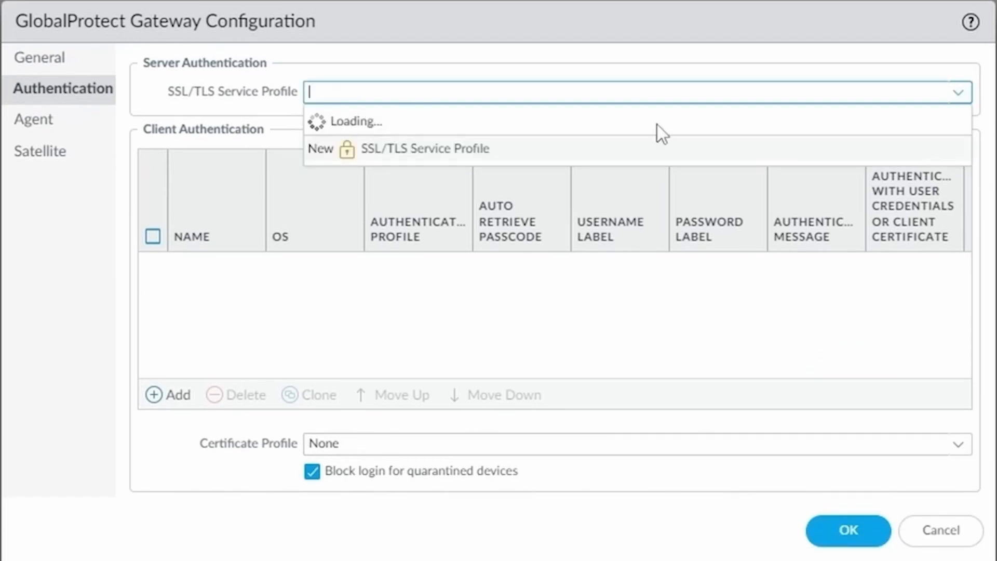
click(434, 134)
Step: Add client authentication client-auth with auth-profile-ldap, allowing credentials or certificate
click(178, 395)
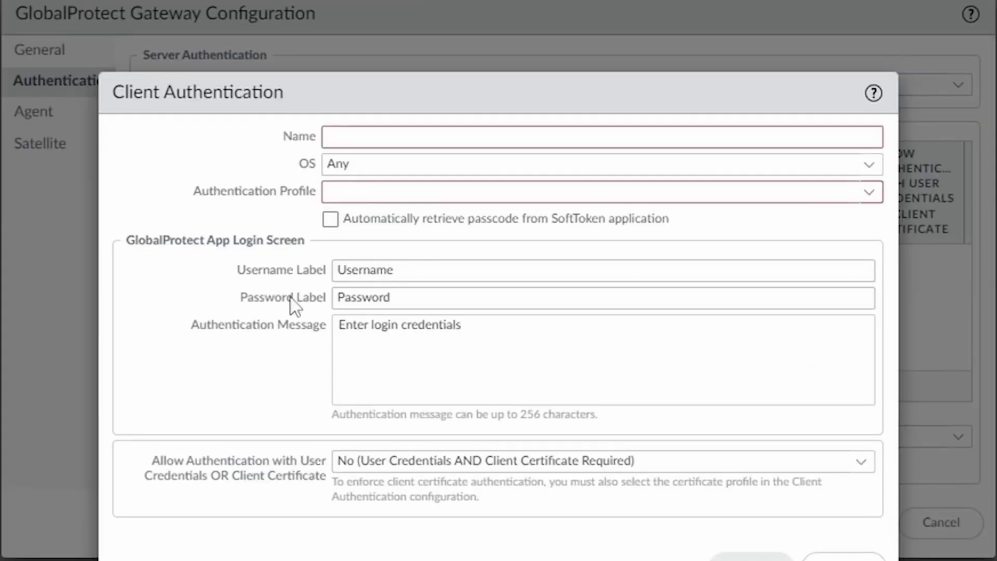
text(clie)
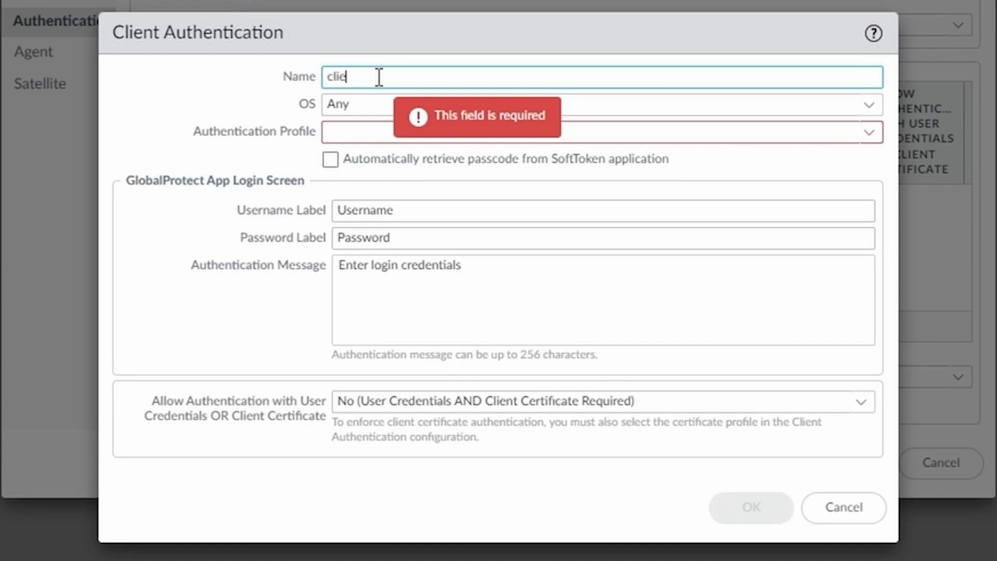
text(nt-auth)
click(868, 136)
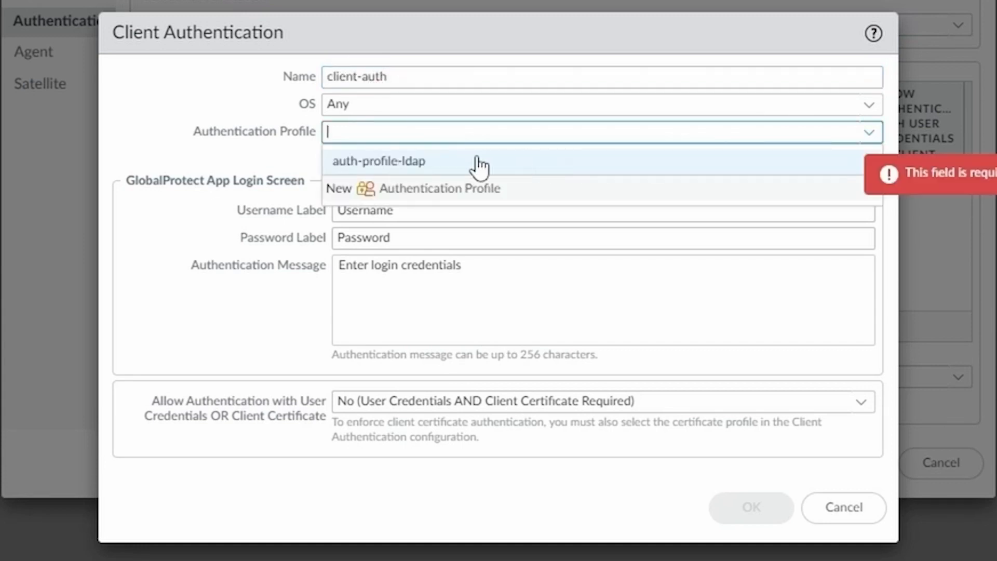
click(410, 171)
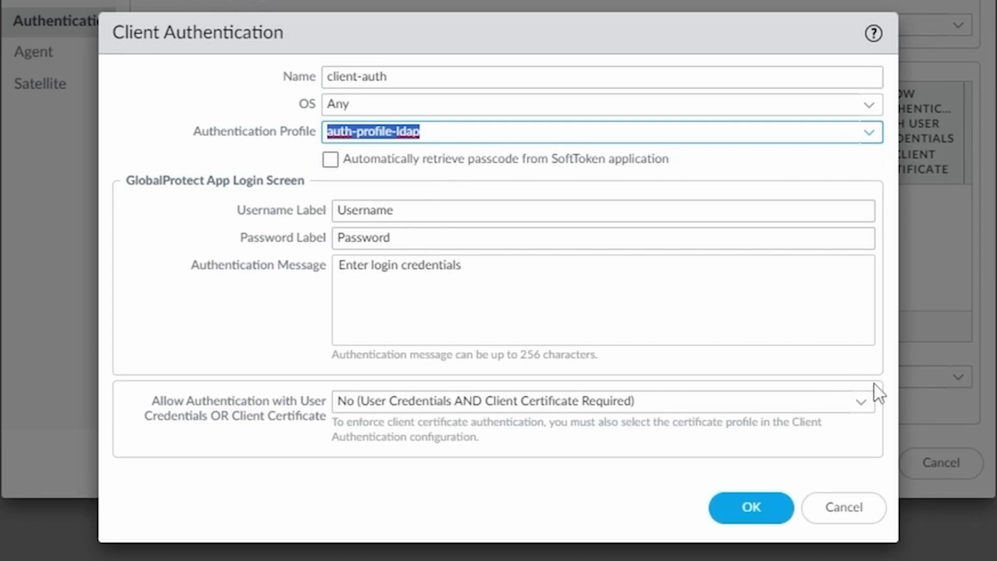
click(863, 403)
click(441, 457)
click(472, 482)
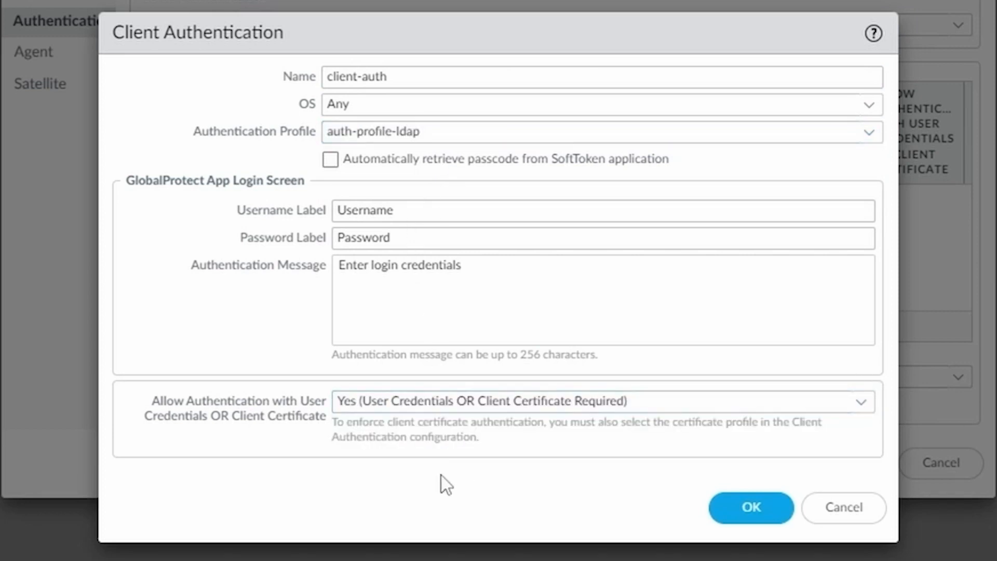
click(764, 517)
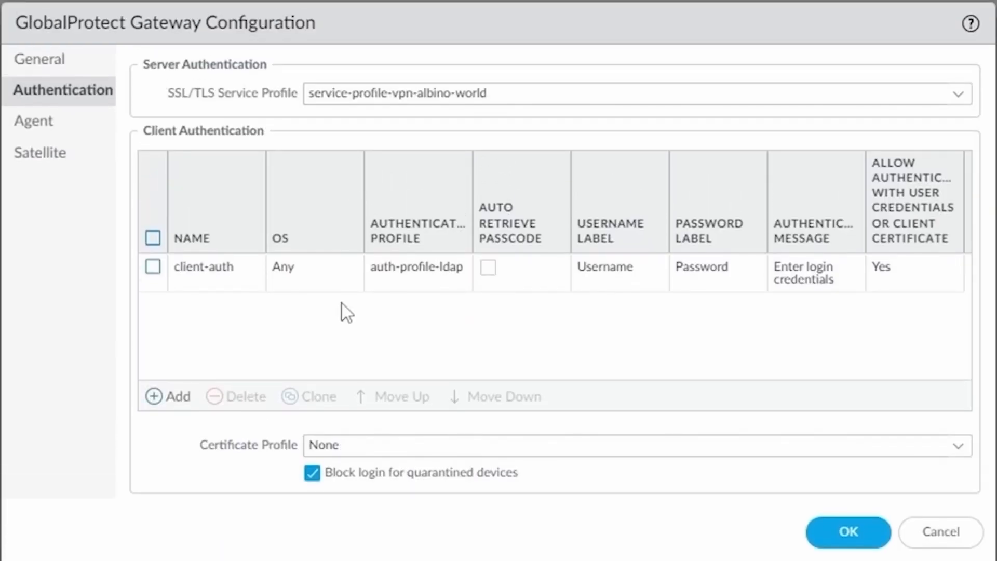
click(47, 123)
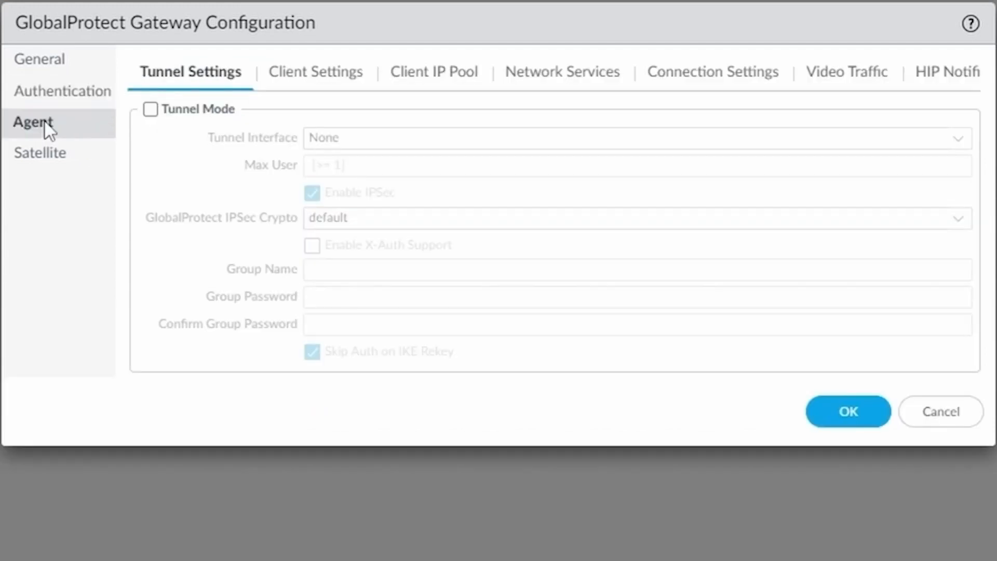
Step: Enable tunnel mode on tunnel.1 and begin a new GlobalProtect IPSec crypto profile
click(151, 109)
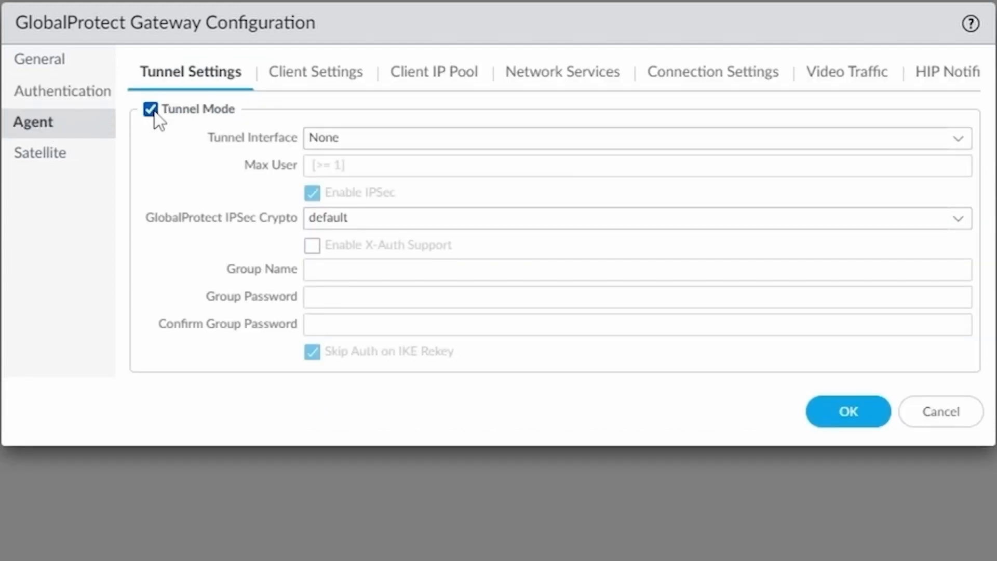
click(959, 139)
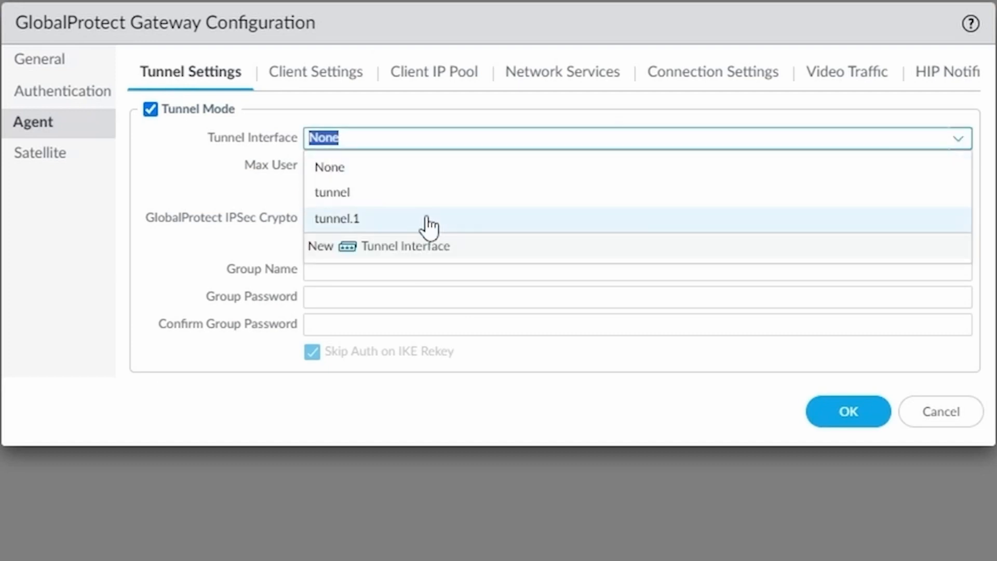
click(428, 219)
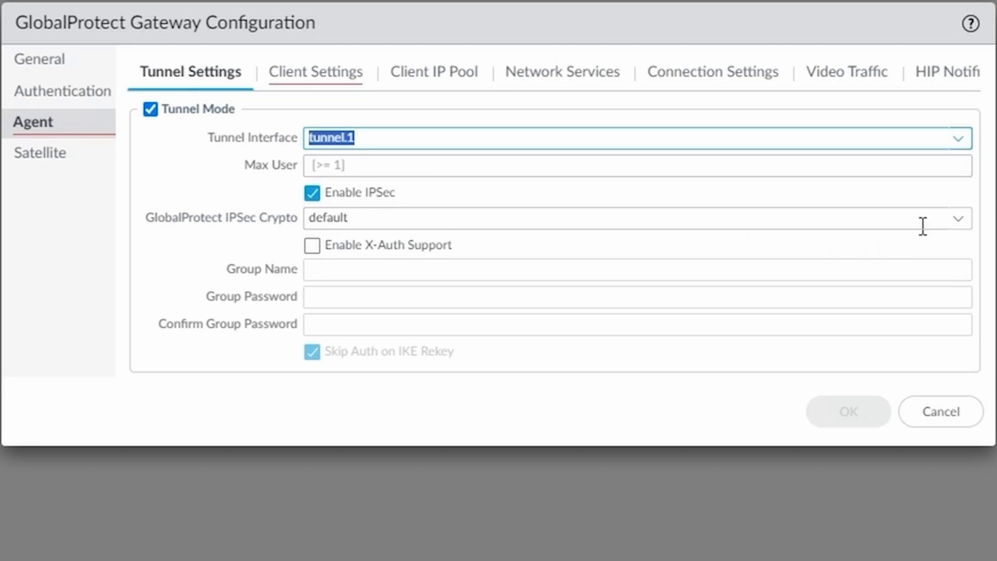
click(960, 221)
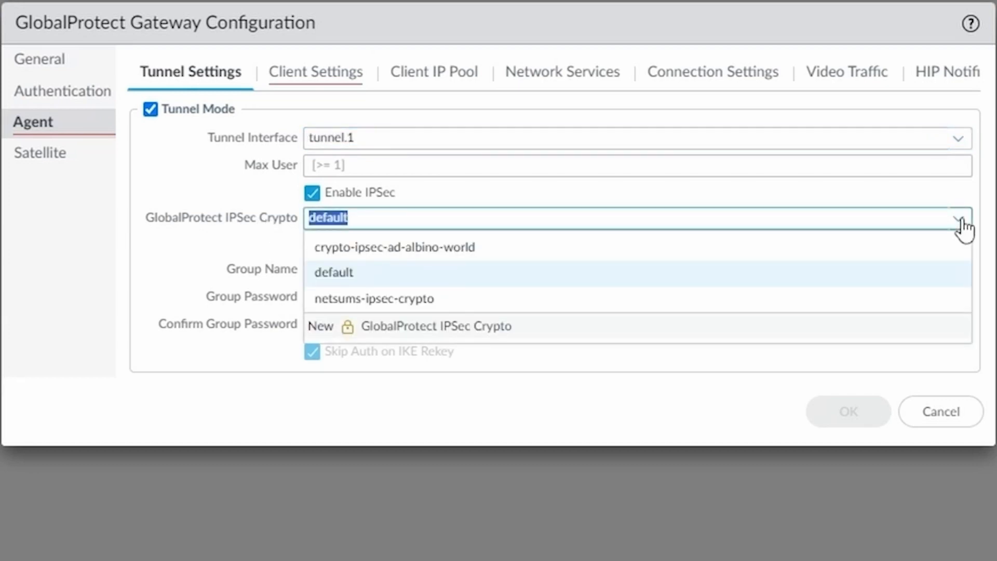
key(Up)
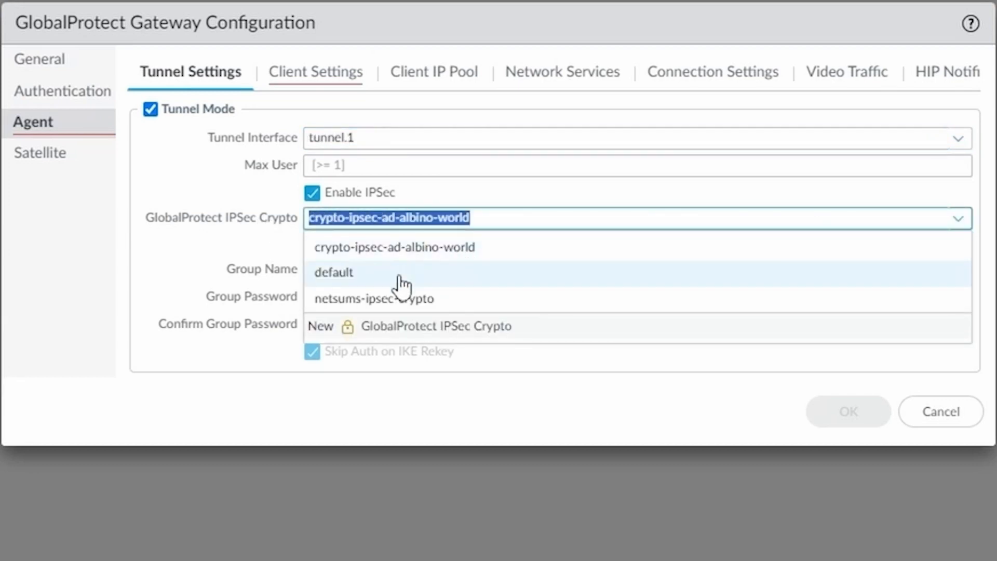
click(494, 326)
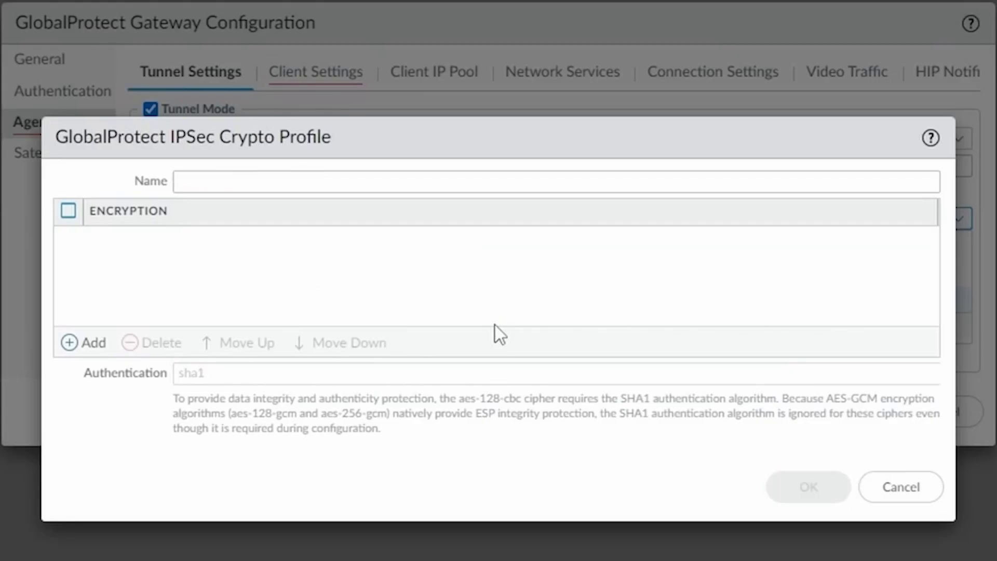
Step: Create IPSec crypto profile ipsec-crypto-vpn.albino.world with aes-256-gcm encryption and save it
click(447, 182)
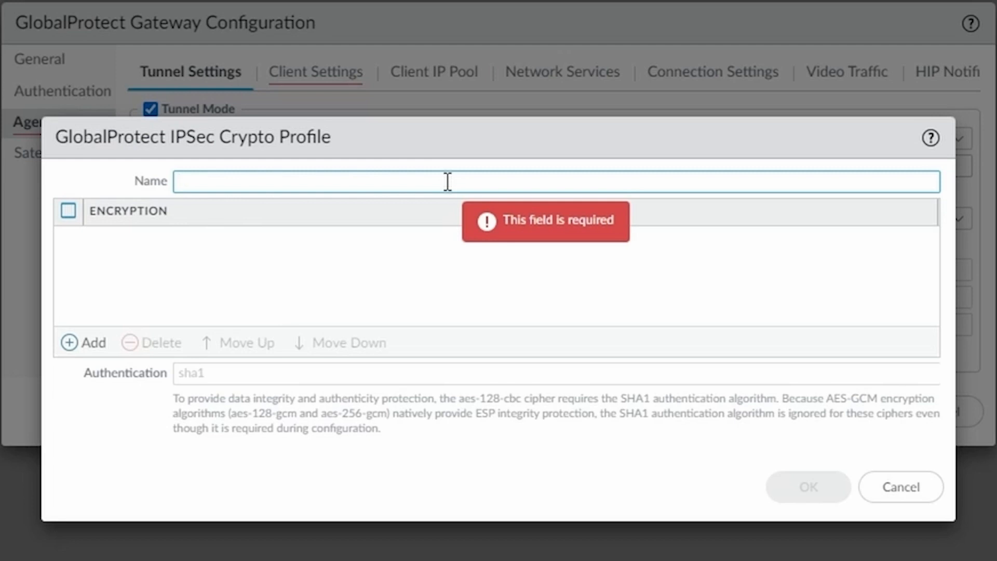
text(ipc)
key(BackSpace)
text(sec-)
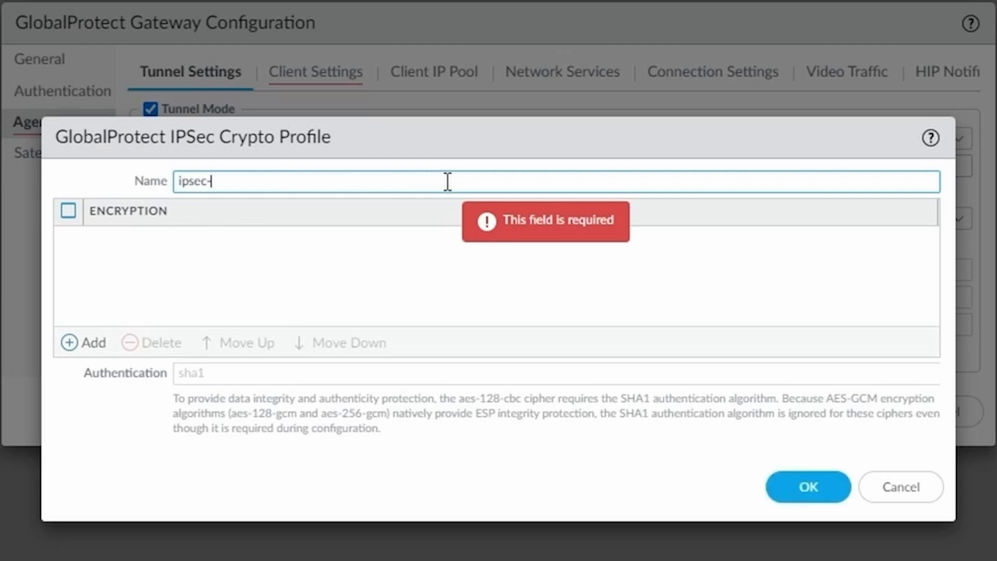
text(crypto-vpn.albino.world)
click(70, 343)
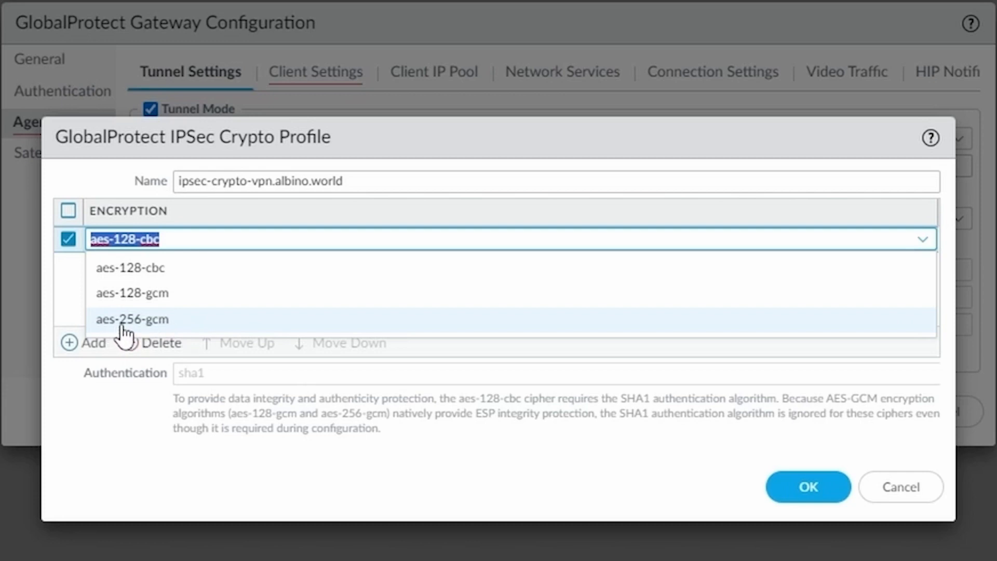
click(187, 327)
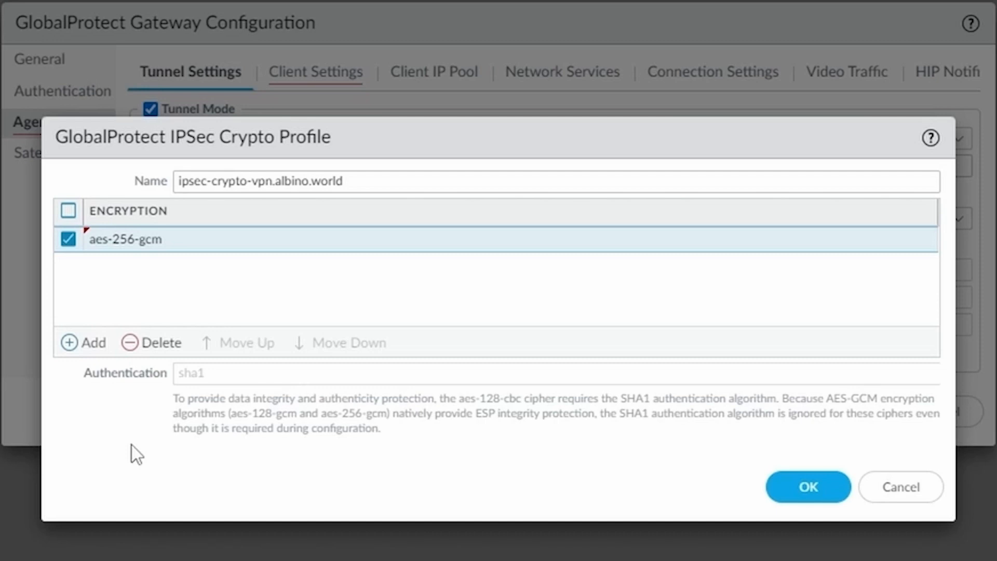
click(161, 240)
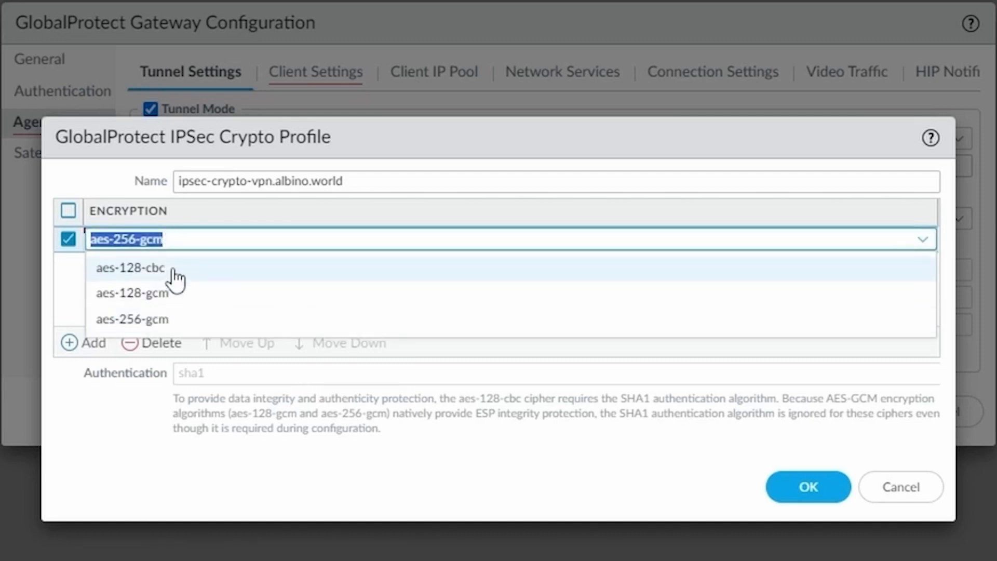
click(171, 321)
click(142, 449)
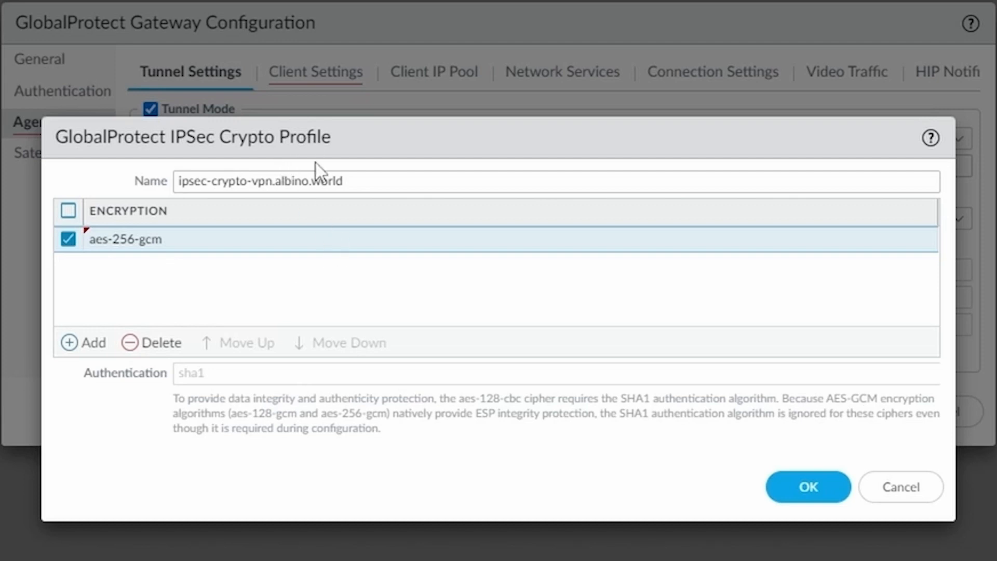
click(812, 486)
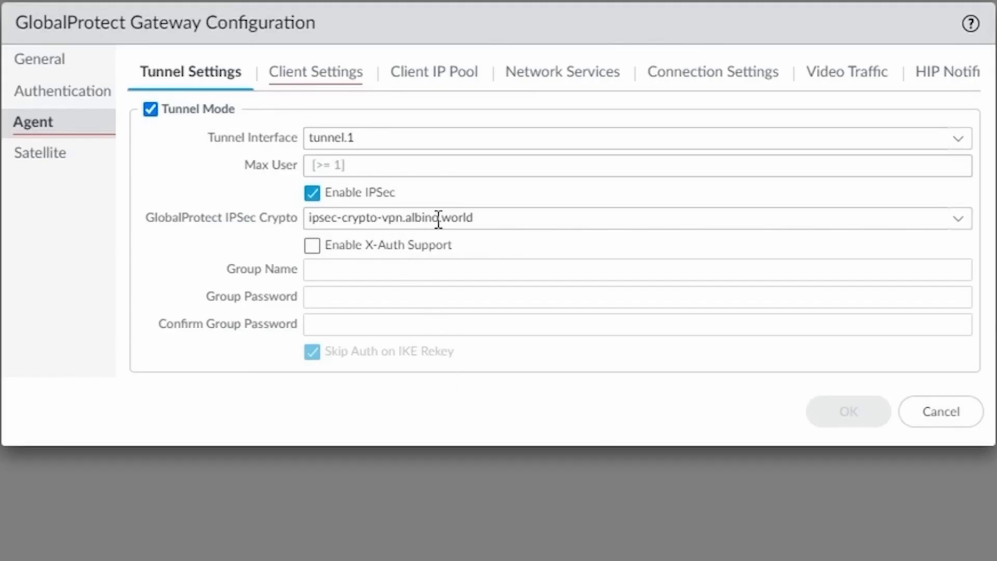
Step: Add a new gateway client config named serv-prov-a
click(325, 84)
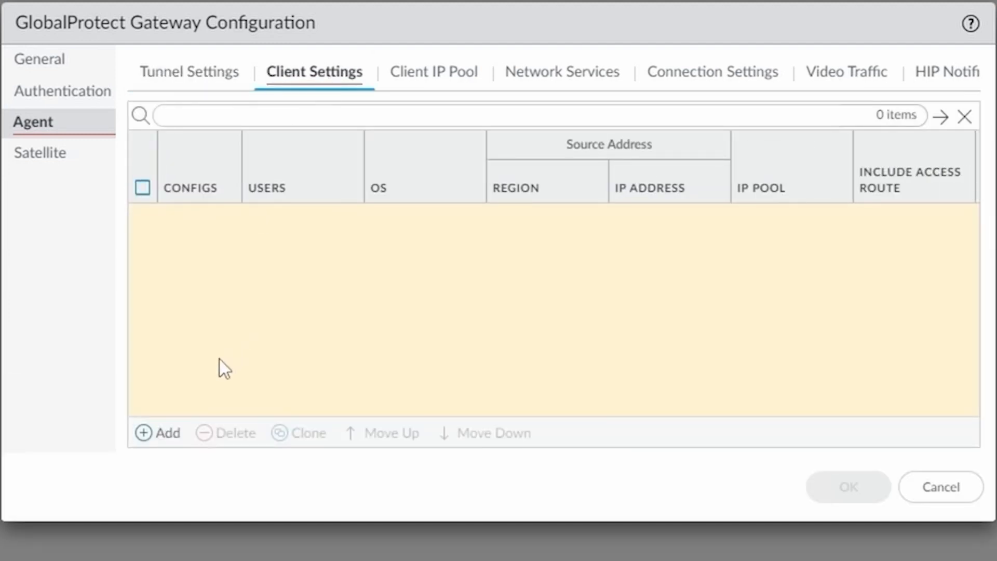
click(163, 433)
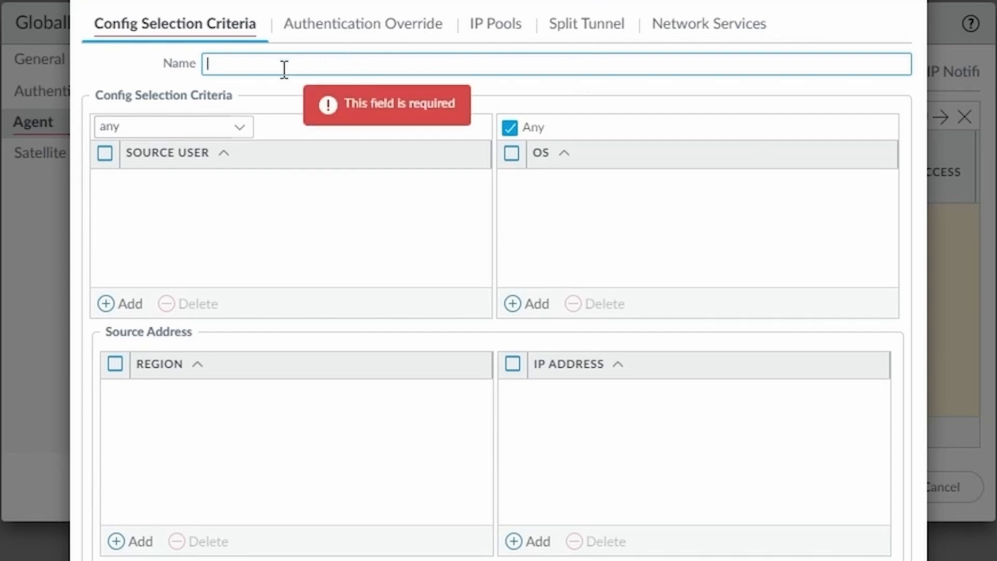
text(serv-prov-a)
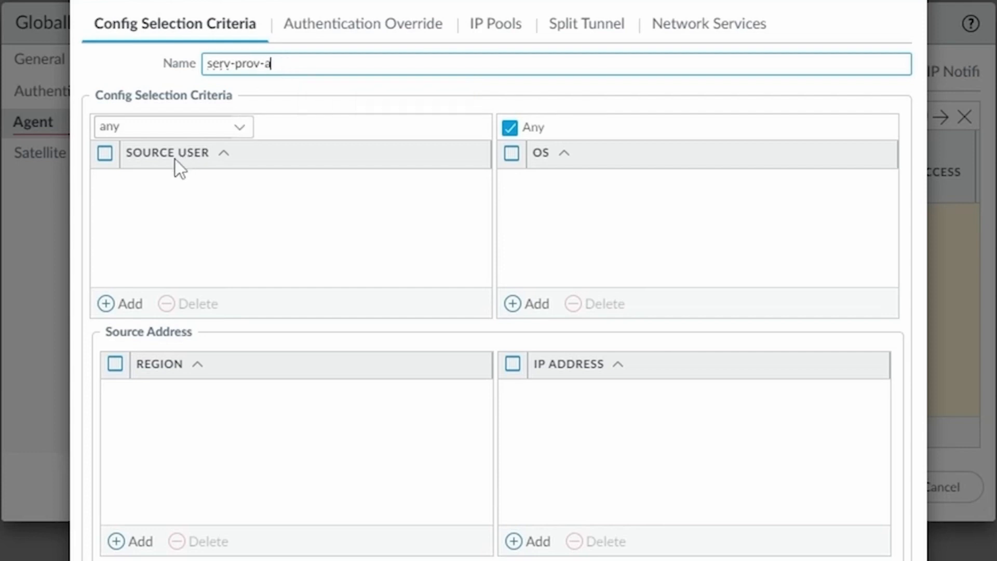
Step: Enter the serv-prov-a directory group as the config's source user
click(121, 306)
text(vpn.albino.world)
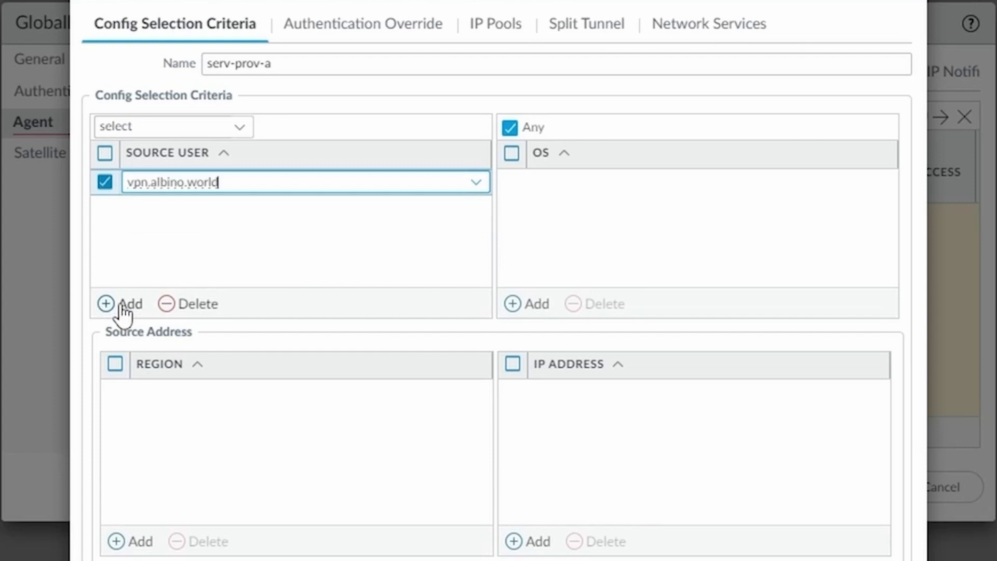
click(104, 203)
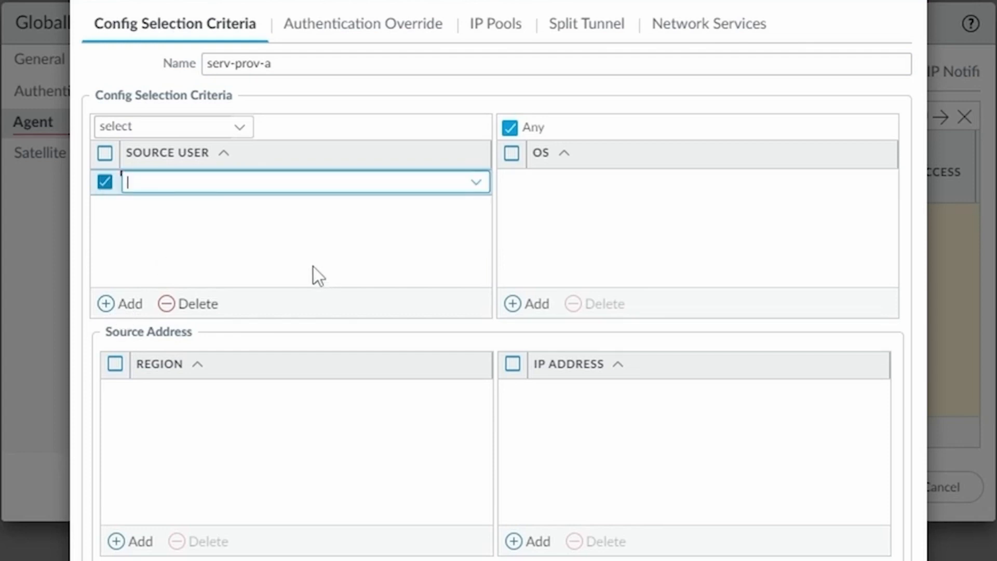
text(cn=serv-prov-a,cn=users,dc=ad,dc=albino,dc=world)
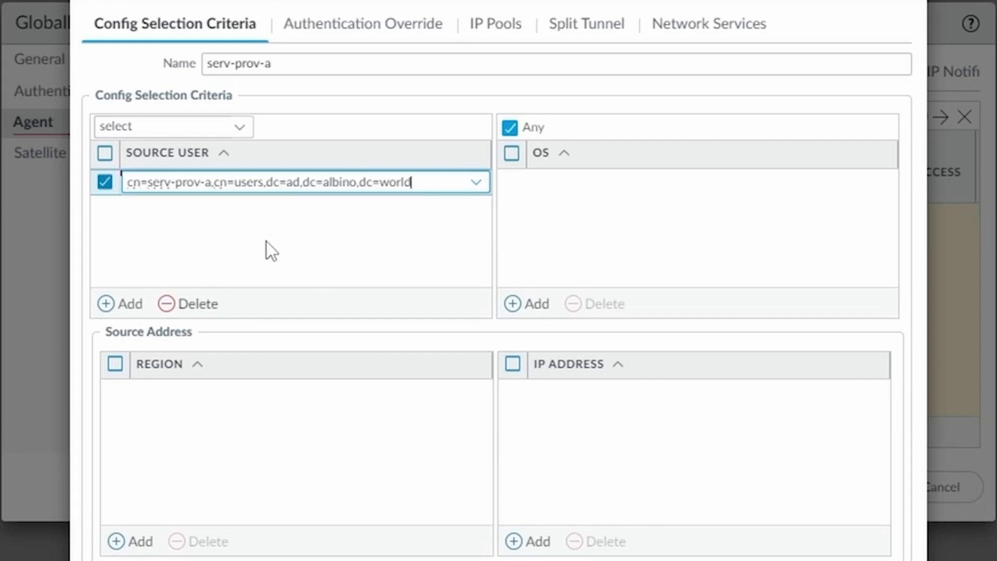
click(266, 242)
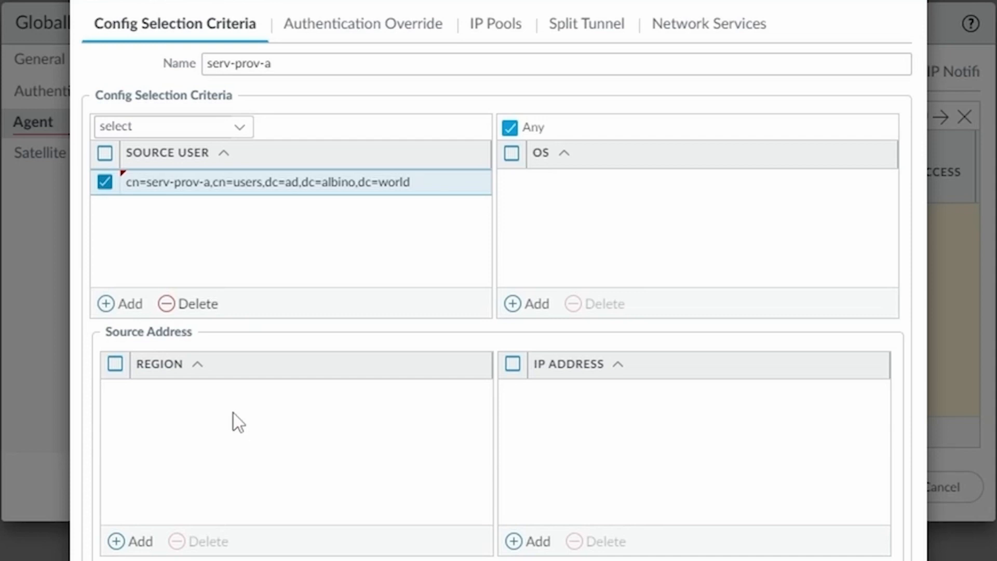
click(389, 27)
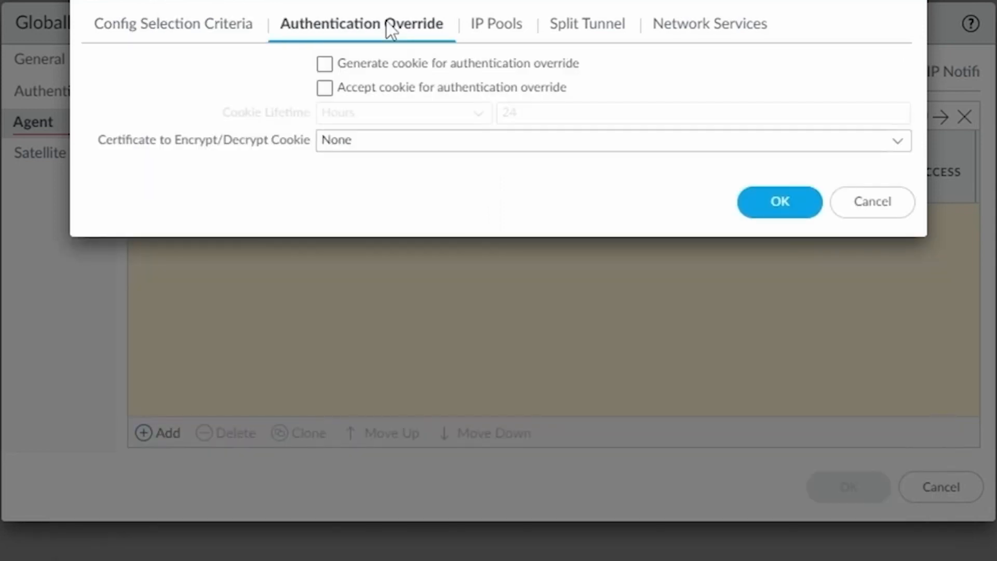
Step: Generate and accept override cookies with a 10-hour lifetime, encrypted by netsums-cookie-cert
click(326, 64)
click(327, 88)
click(518, 117)
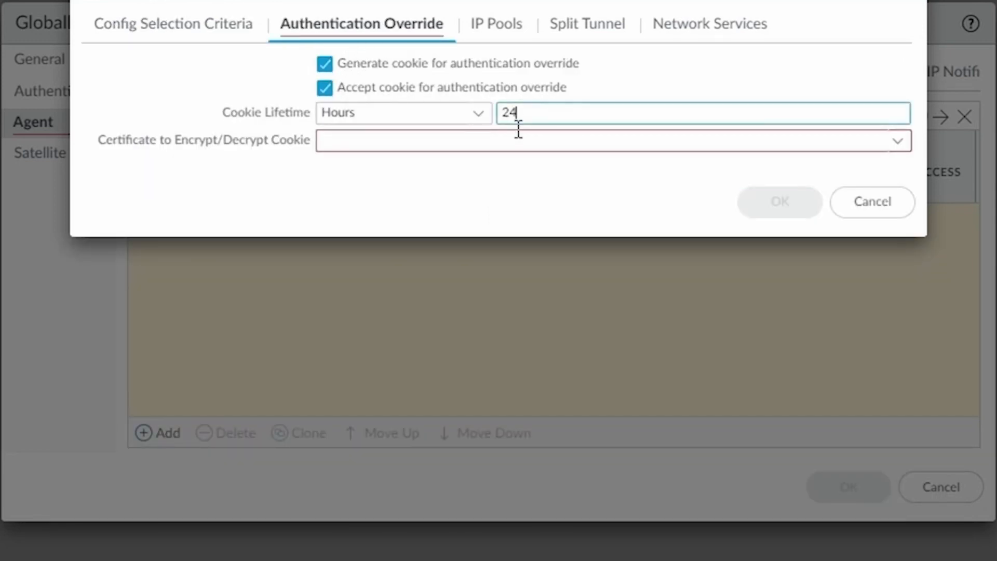
key(ctrl+a)
text(10)
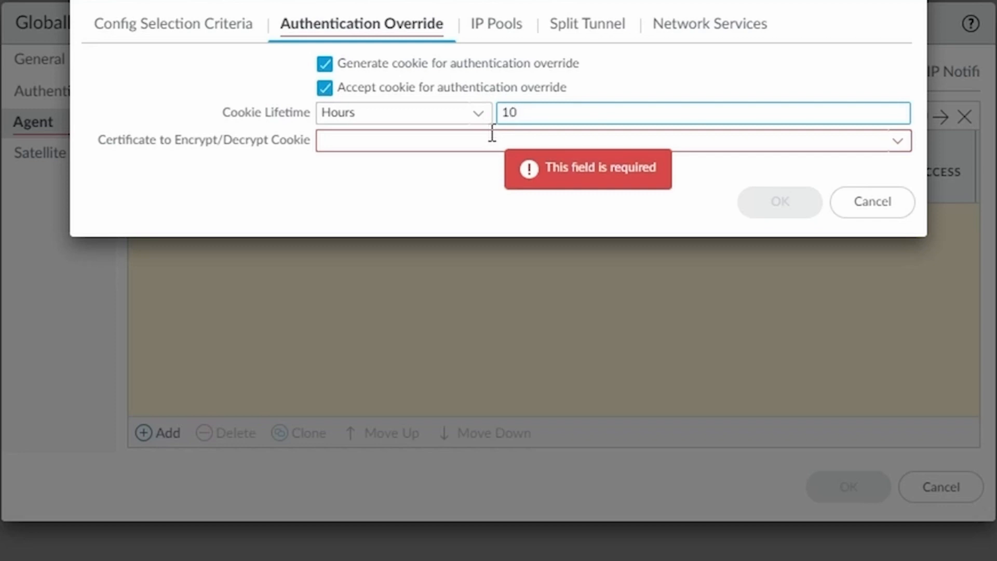
click(884, 147)
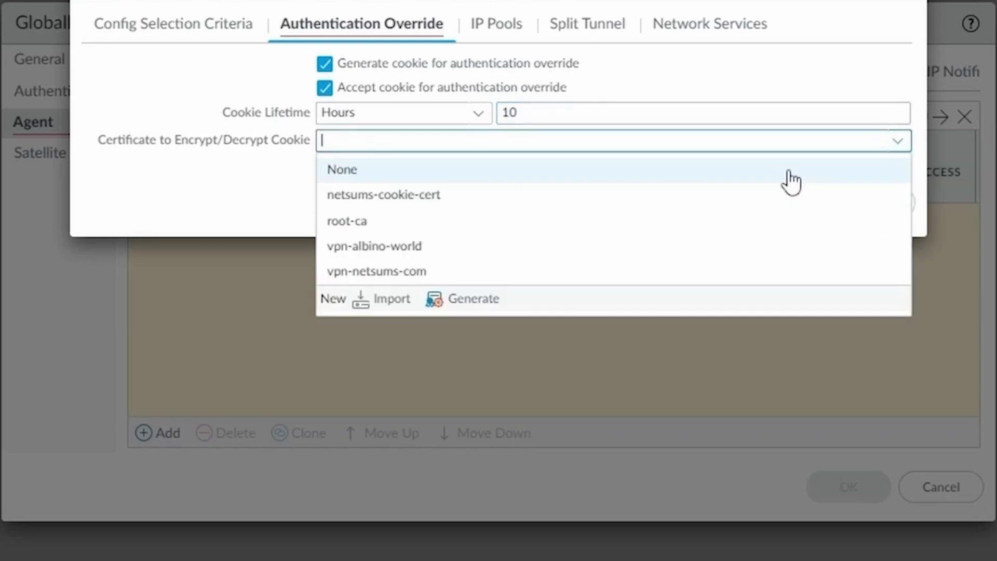
click(430, 198)
click(389, 193)
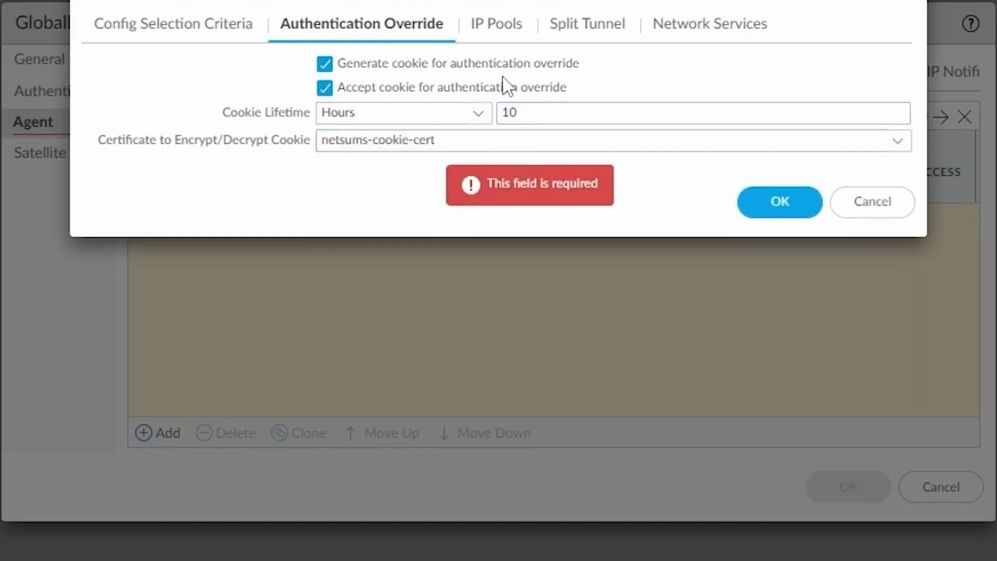
click(504, 35)
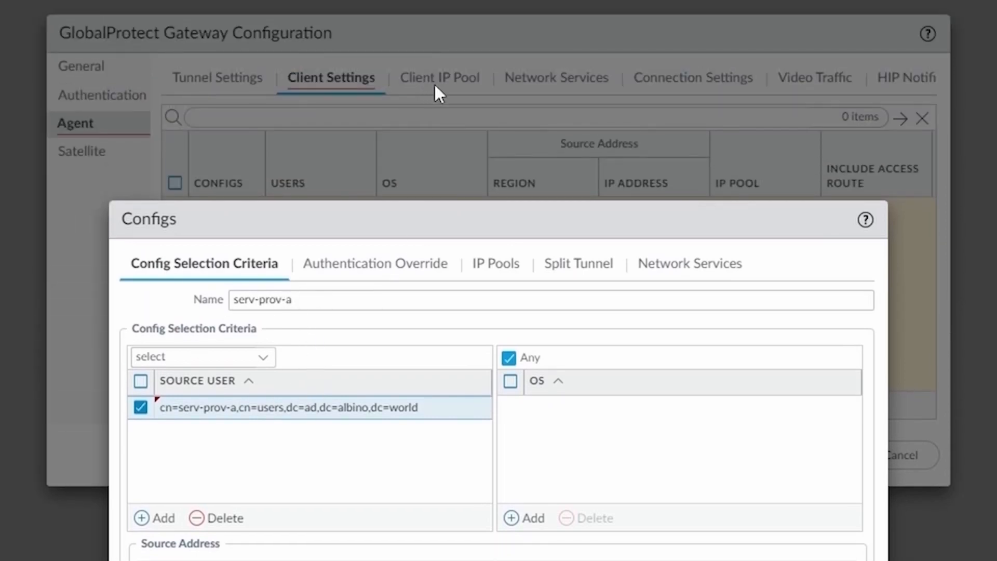
click(499, 267)
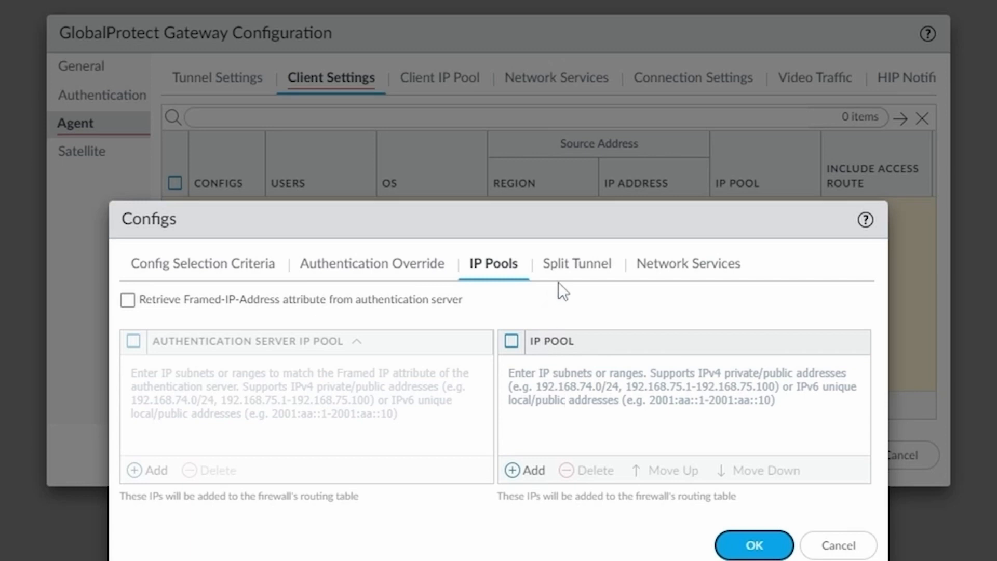
Step: Include serv-prov-a-server as the split-tunnel access route and save the serv-prov-a config
click(585, 270)
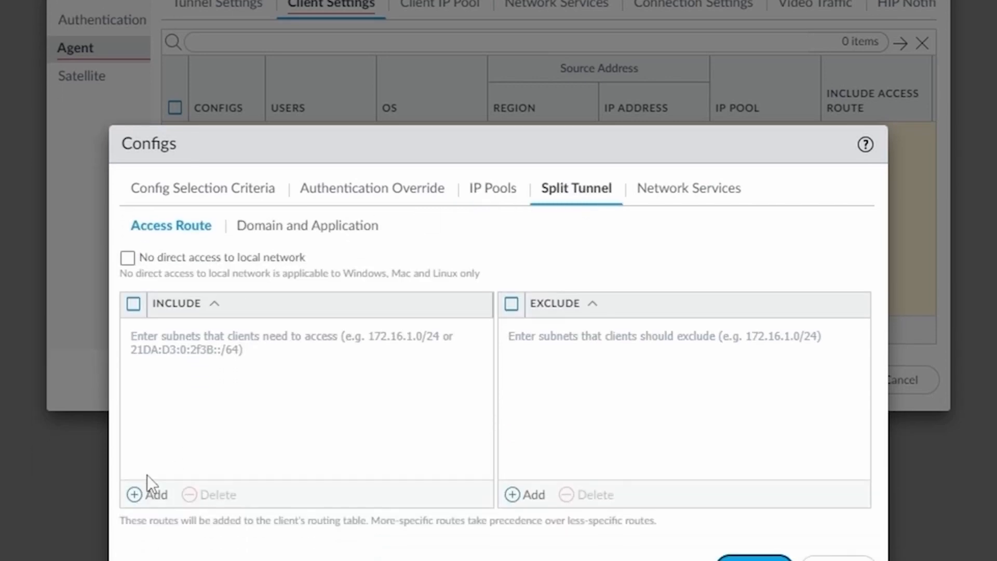
click(143, 443)
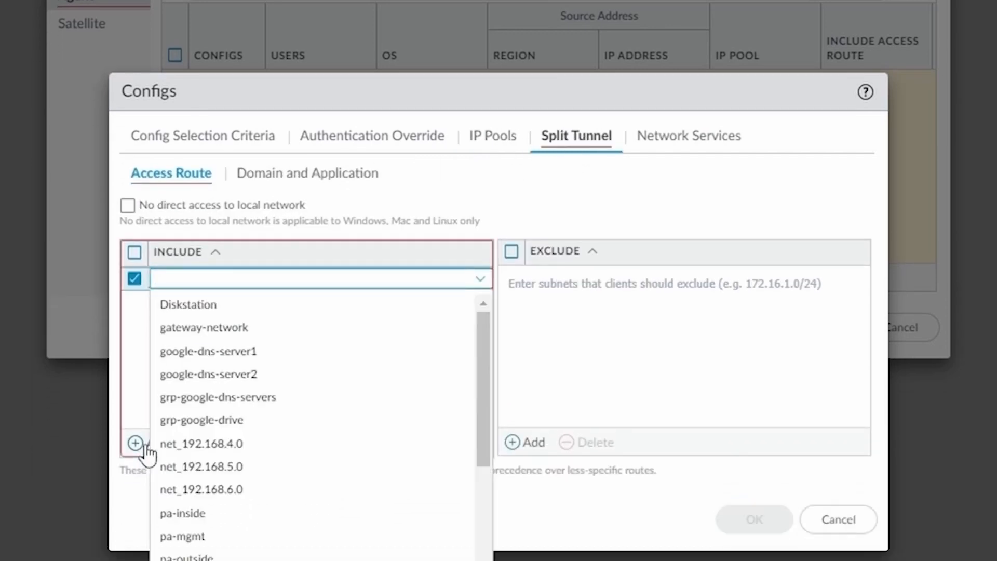
text(serv)
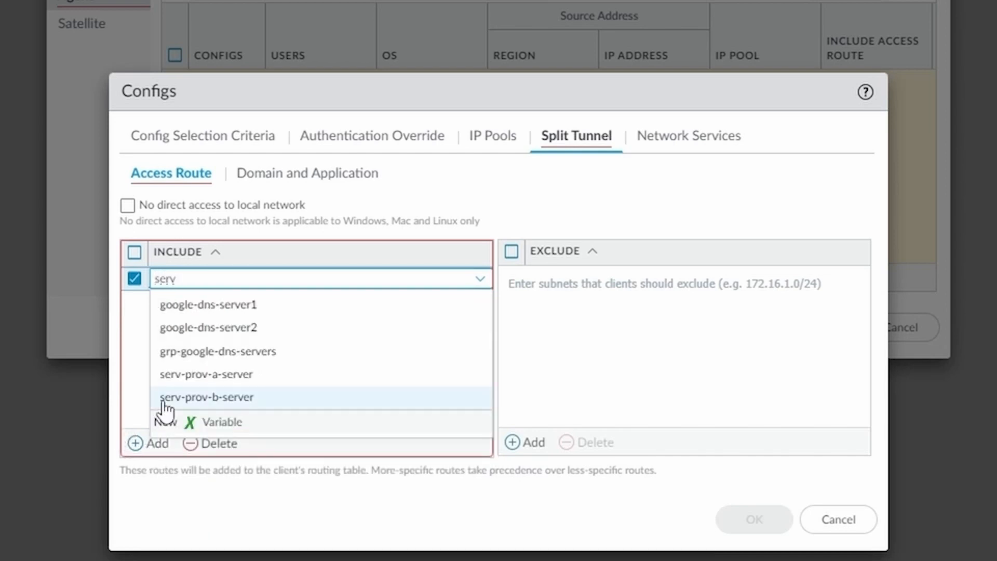
click(210, 384)
click(275, 350)
click(705, 150)
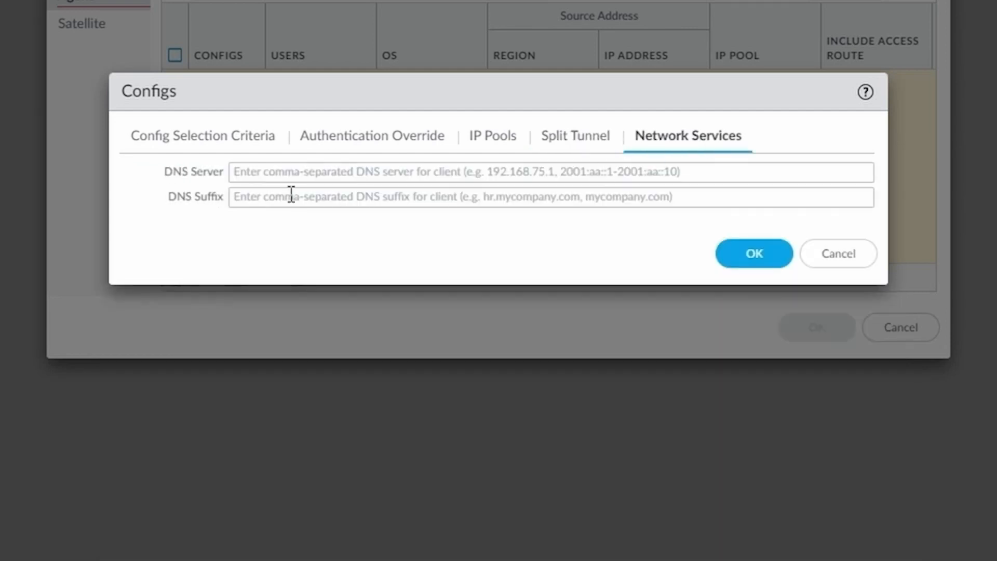
click(306, 174)
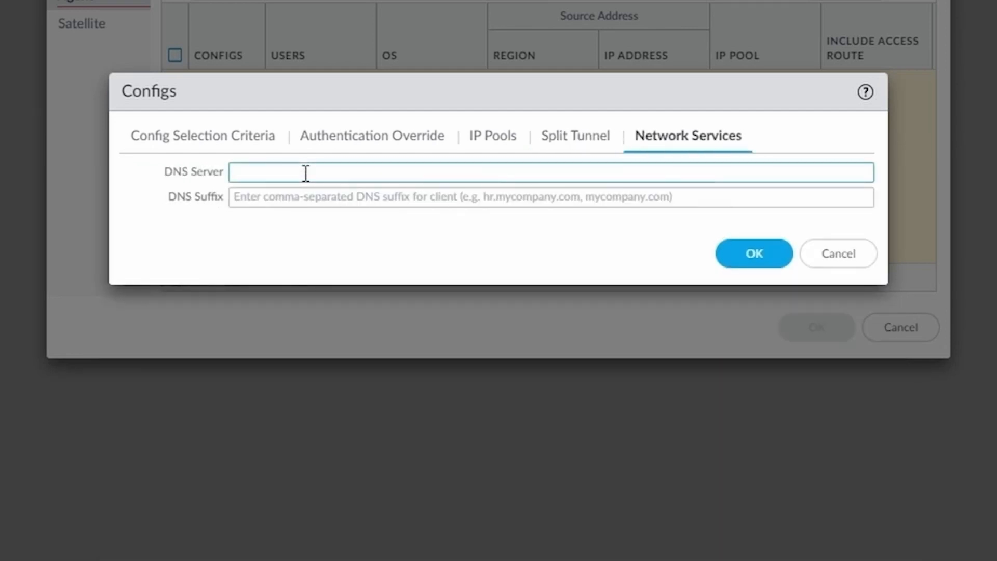
click(714, 245)
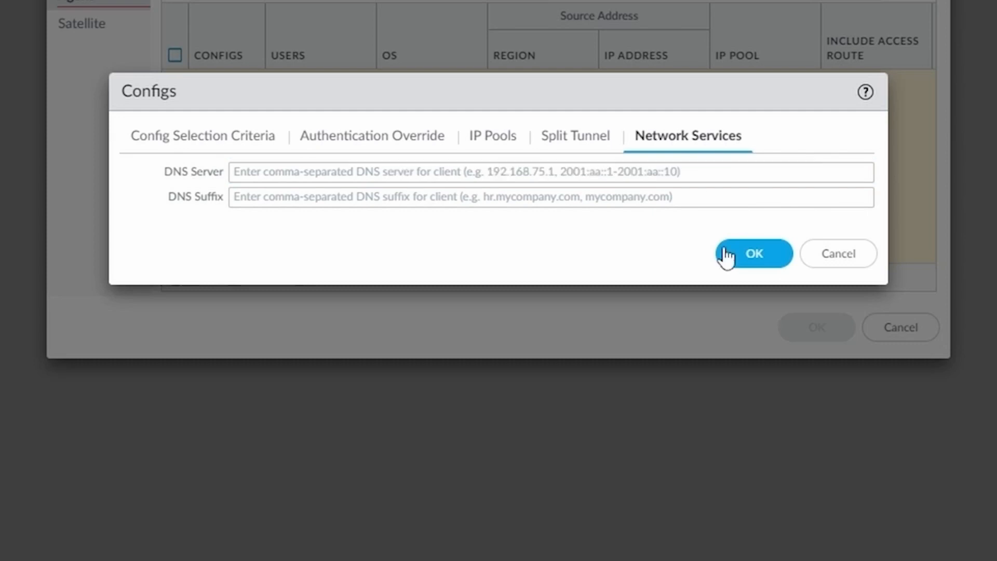
click(755, 254)
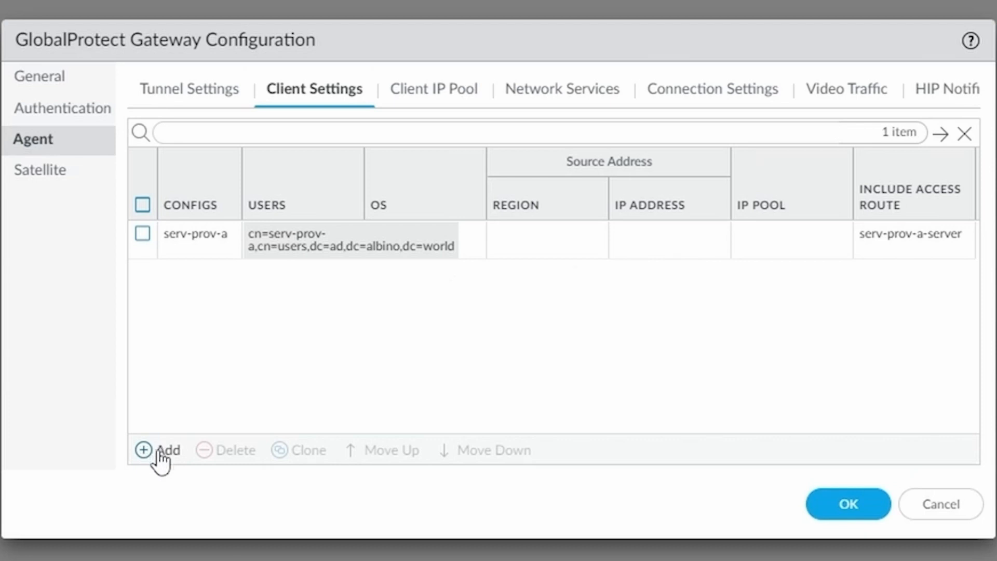
Step: Add a client config named serv-prov-b with the serv-prov-b AD group as its source user
click(159, 451)
text(s)
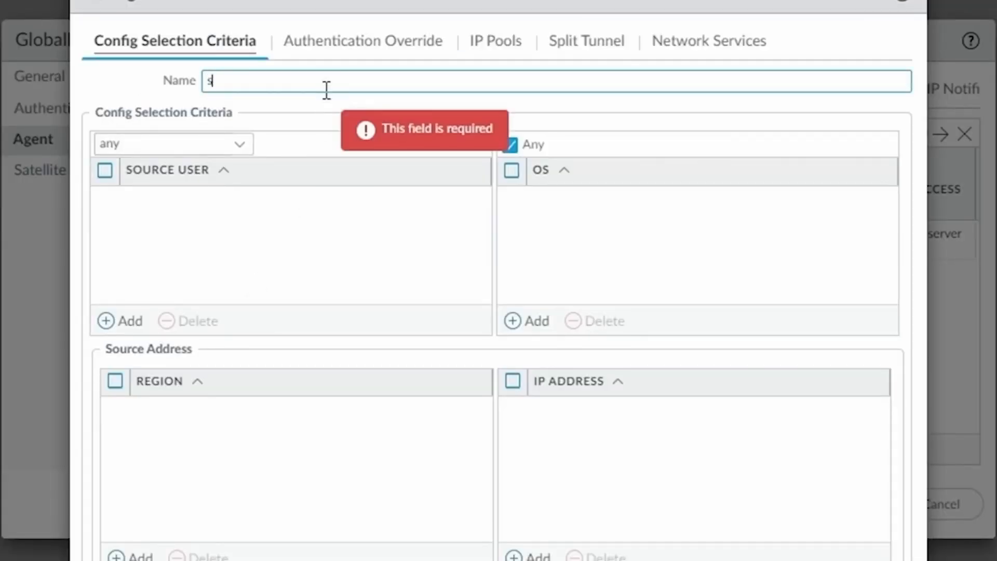
text(erv-prov-b)
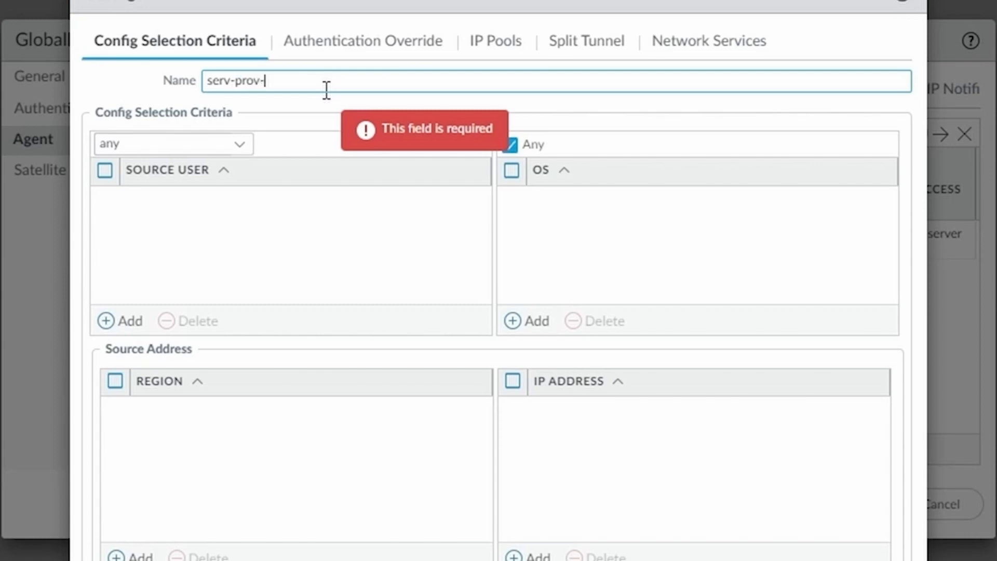
click(128, 323)
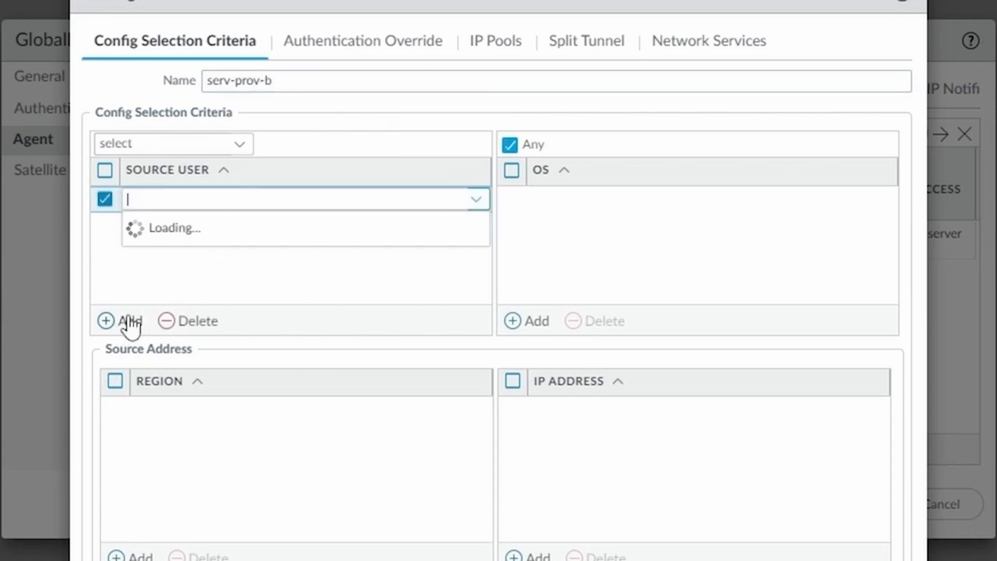
text(cn=serv-prov-a,cn=users,dc=ad,dc=albino,dc=world)
click(204, 200)
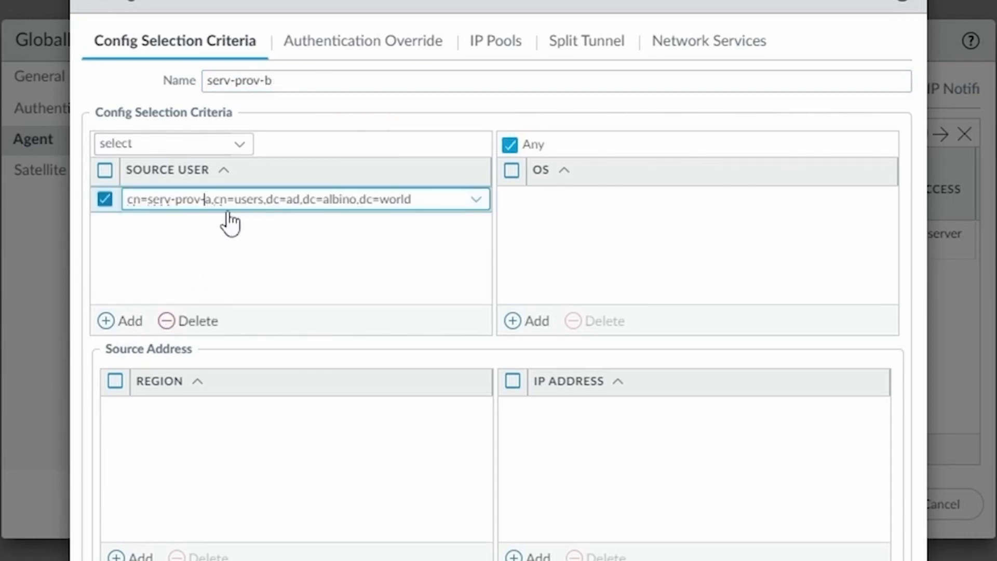
key(Delete)
text(b)
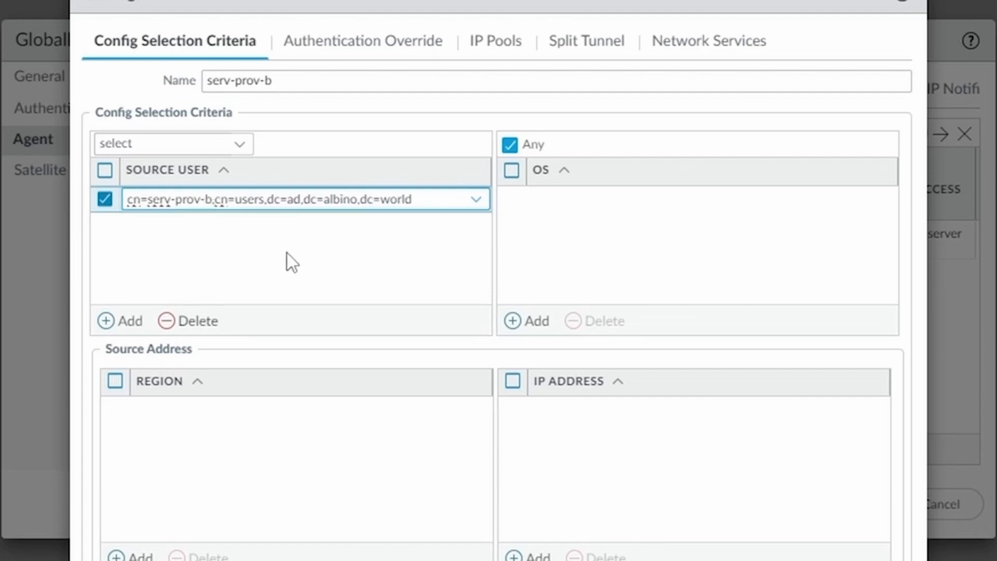
click(305, 266)
Step: Generate and accept authentication override cookies for 10 hours, encrypted with netsums-cookie-cert
click(342, 40)
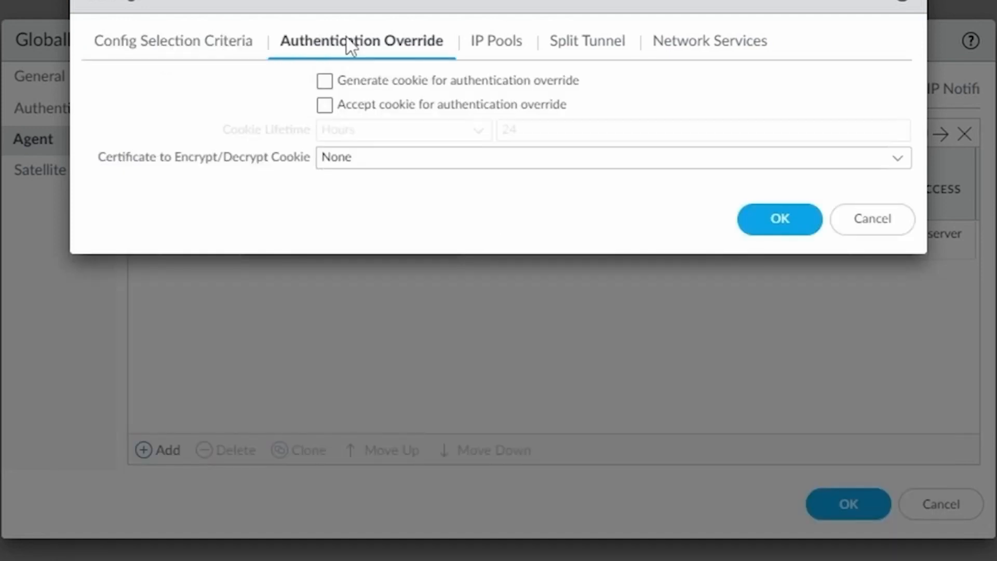
click(325, 82)
click(324, 105)
key(Tab)
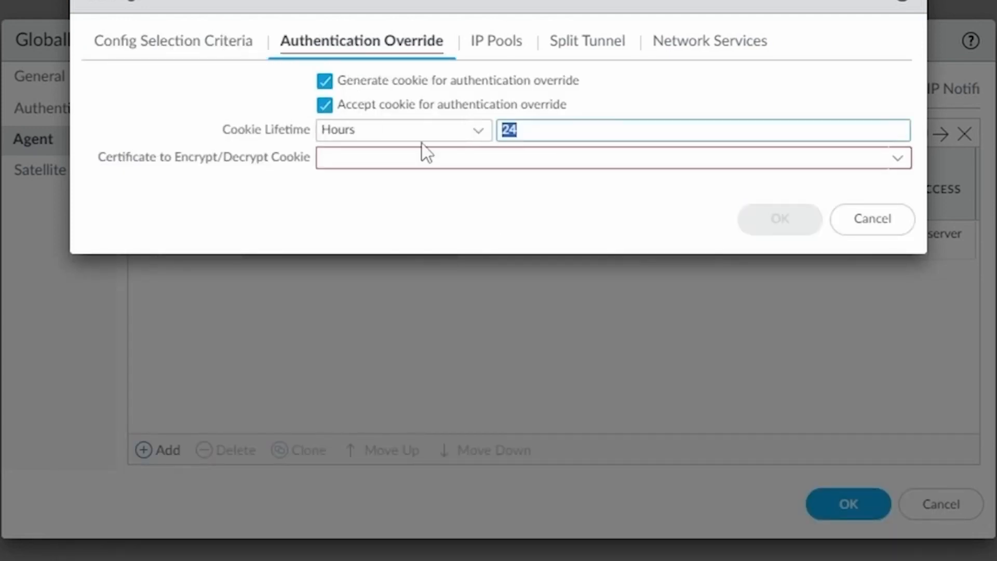
text(10)
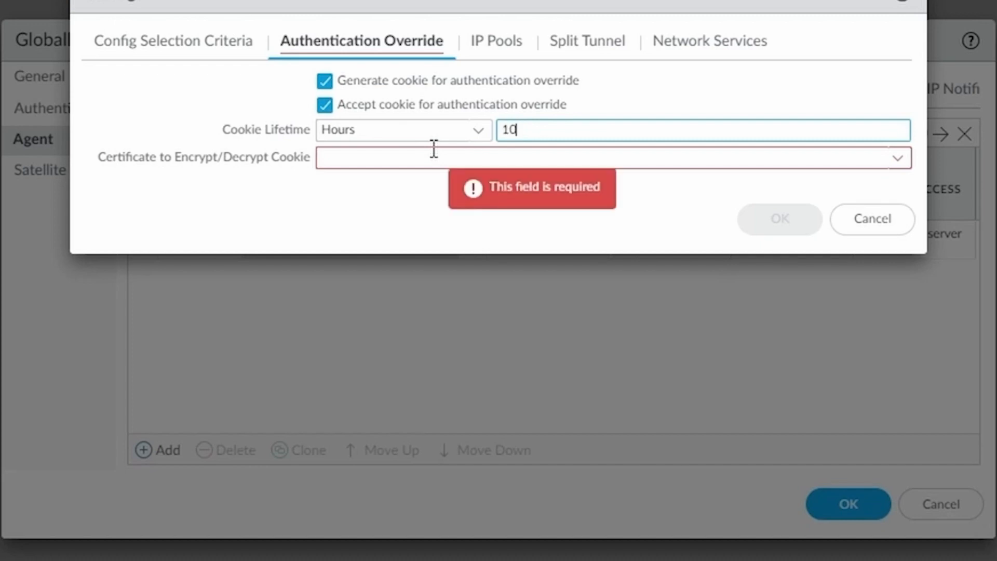
click(901, 159)
click(431, 213)
Step: Include serv-prov-b-server as the only split-tunnel access route and save the serv-prov-b config
click(494, 41)
click(600, 47)
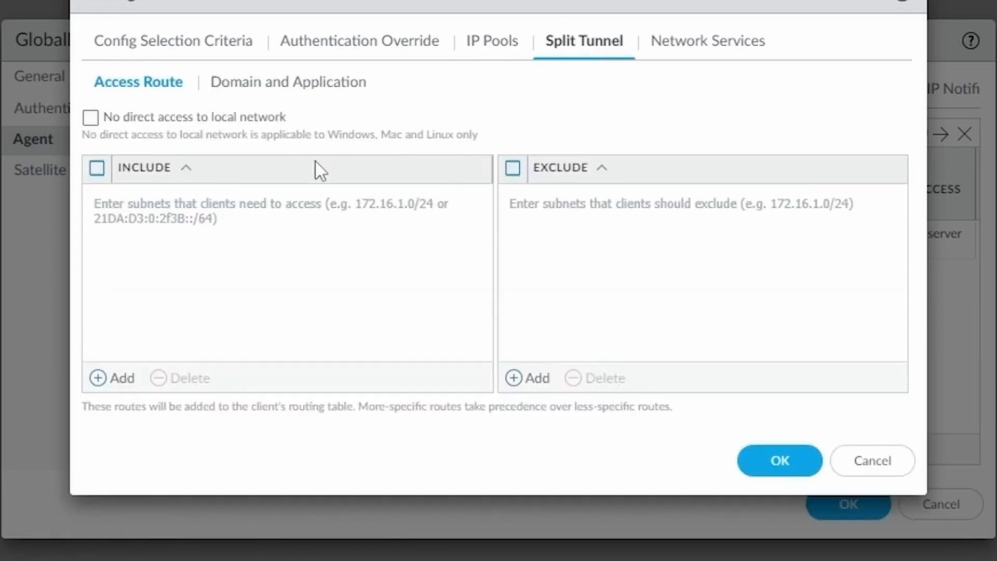
click(116, 378)
text(ser)
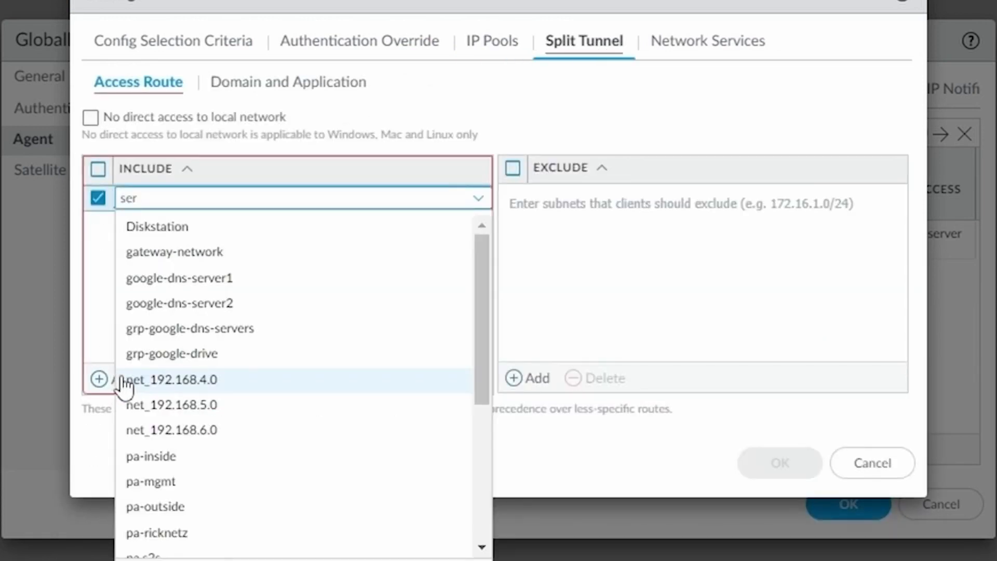
click(219, 331)
click(397, 436)
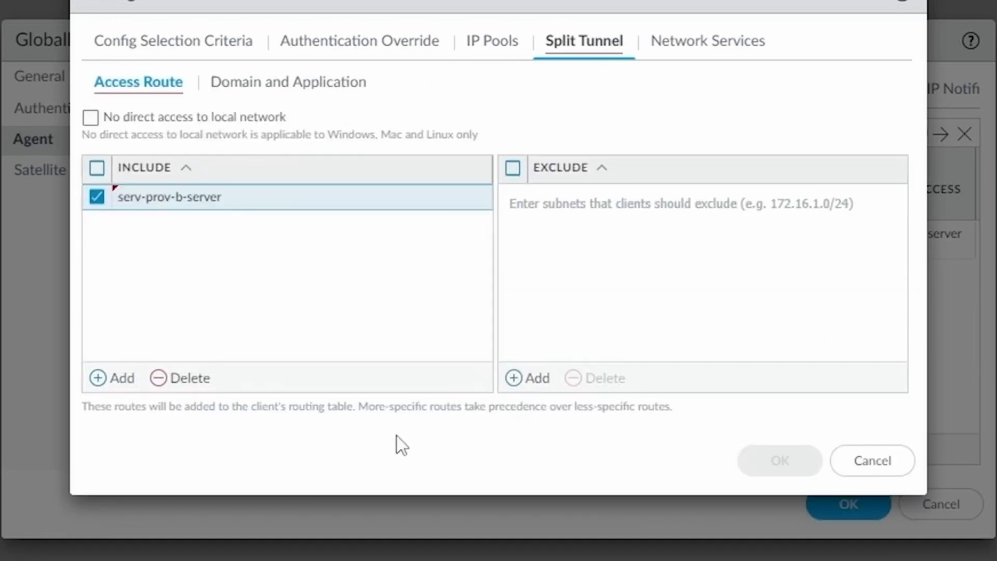
click(718, 46)
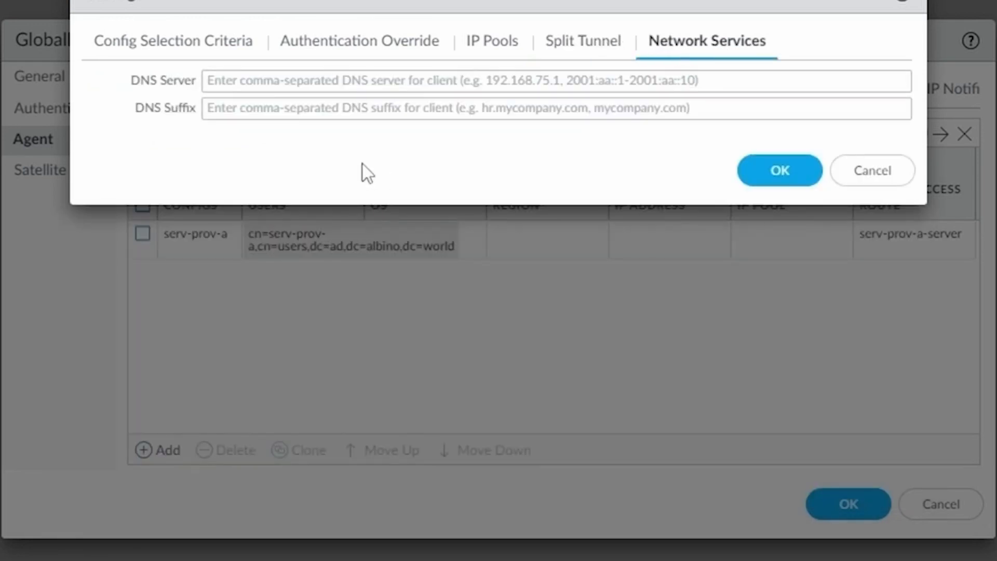
click(776, 174)
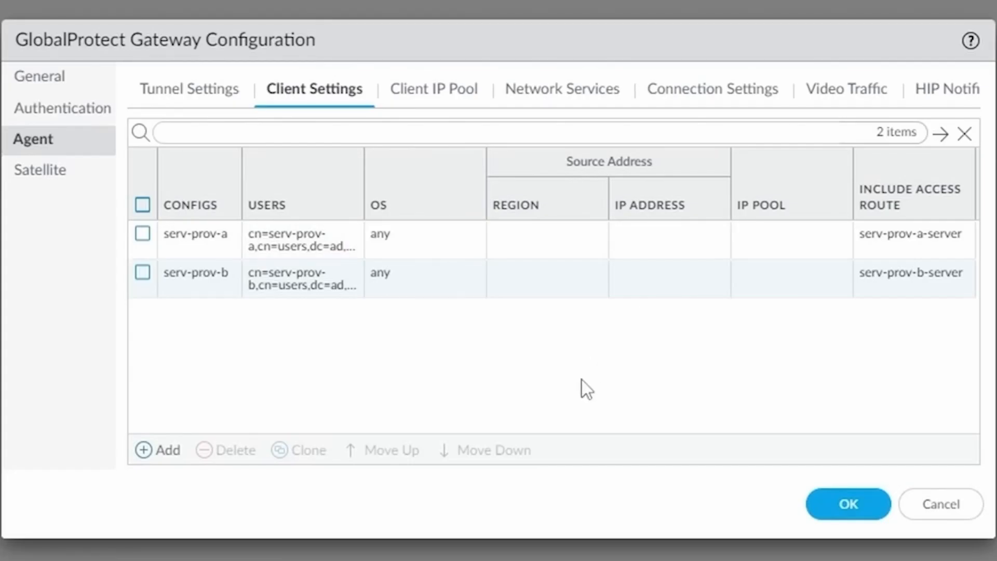
Step: Add 10.1.1.0/24 to the gateway's client IP pool, then bring up Network Services
click(446, 103)
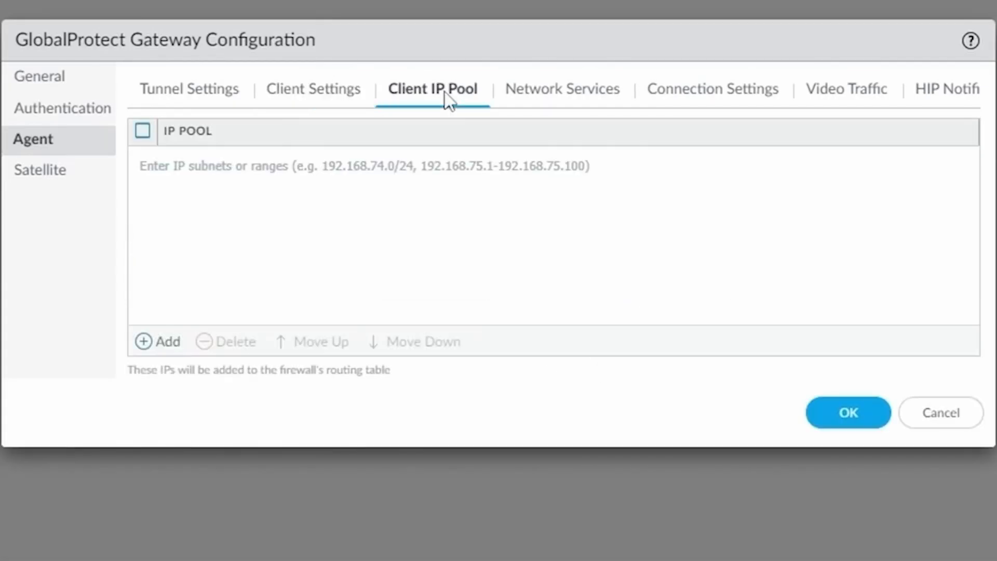
click(165, 343)
text(101.1)
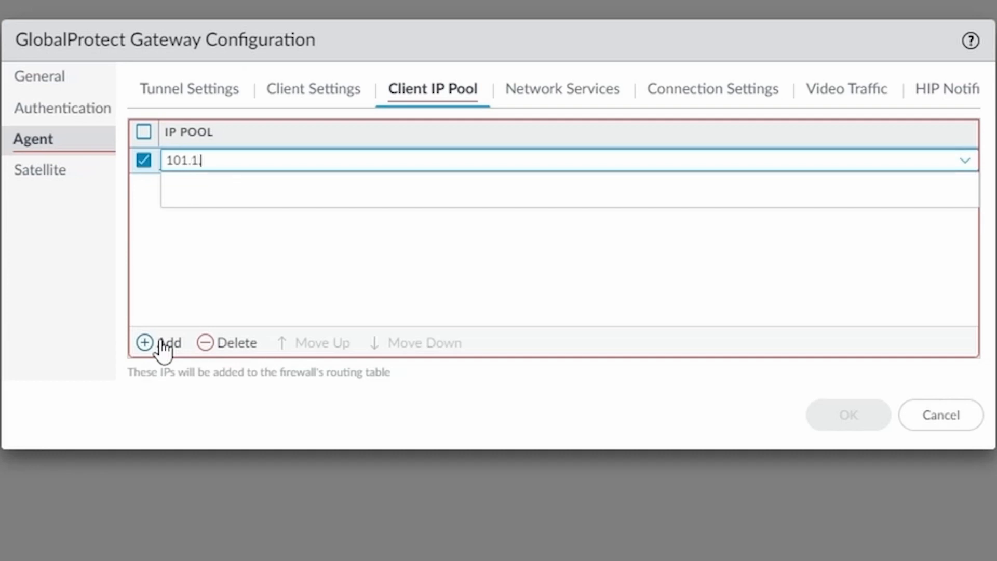
text(.0/24)
key(Left)
key(Left)
key(Left)
key(Left)
key(Left)
key(Left)
key(Left)
key(Left)
text(.)
click(218, 183)
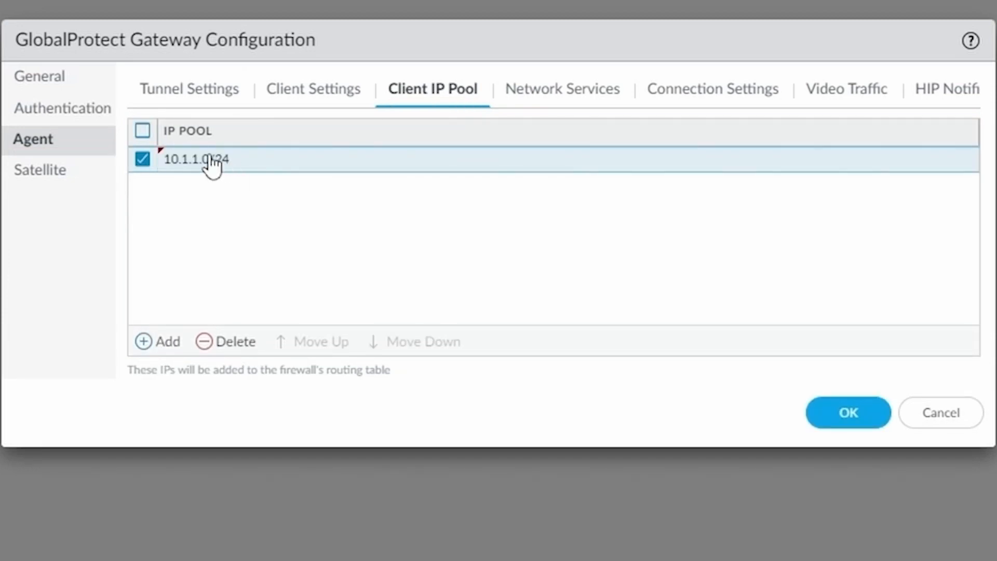
click(574, 104)
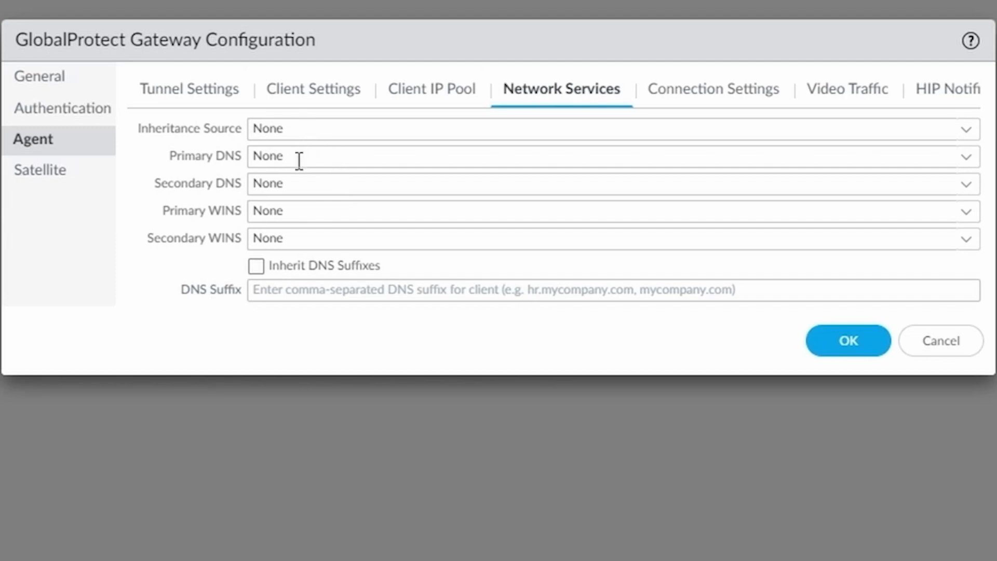
Step: Review the Connection Settings and Video Traffic tabs, then save the gateway configuration with OK
click(712, 100)
click(836, 98)
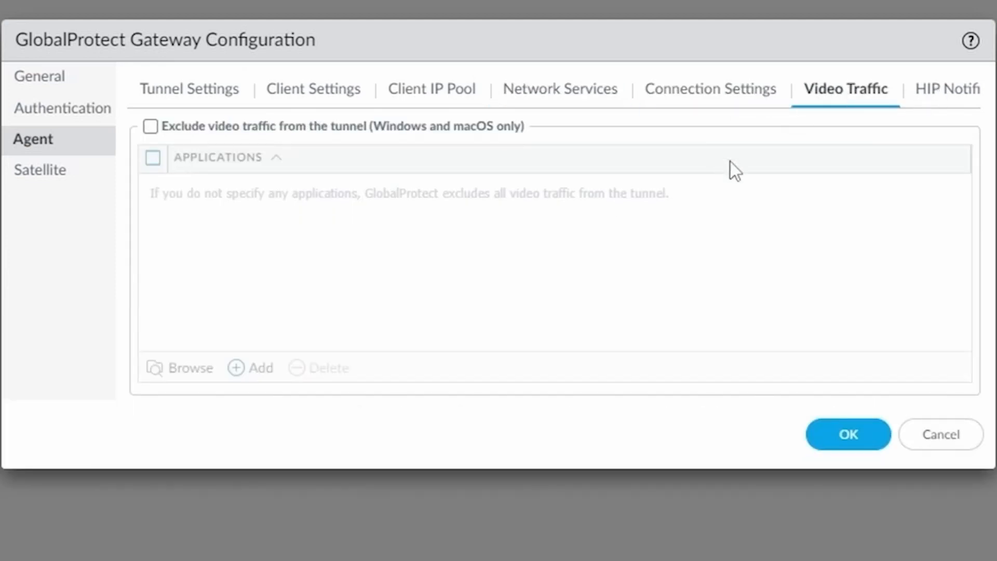
click(858, 439)
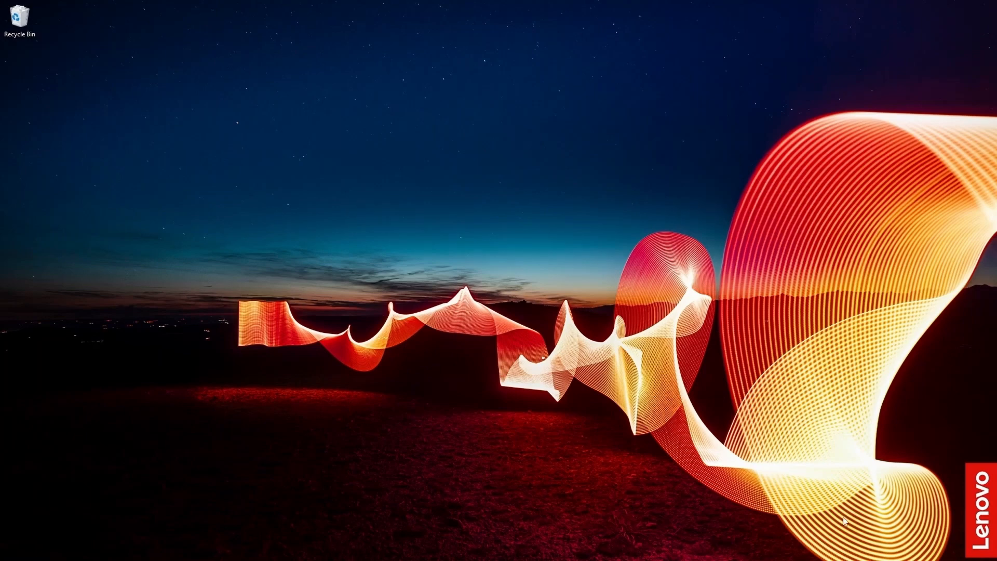
Step: Connect GlobalProtect by signing in with the first domain user's username and password
click(879, 559)
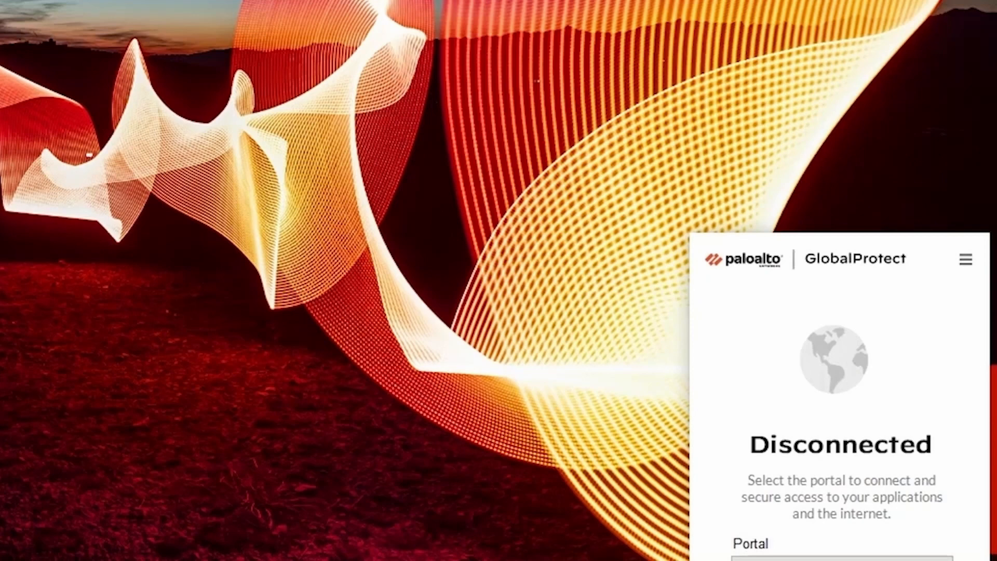
click(842, 558)
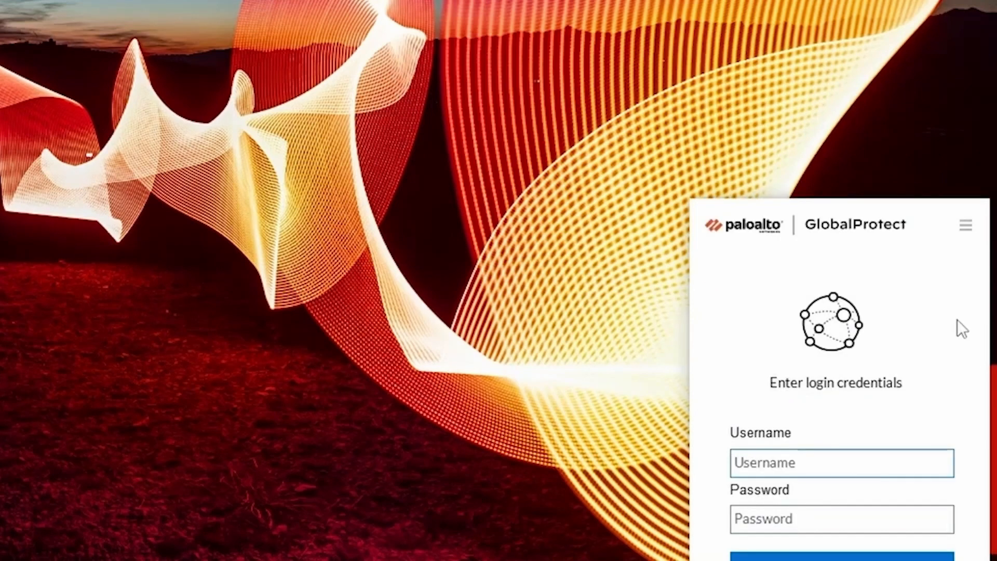
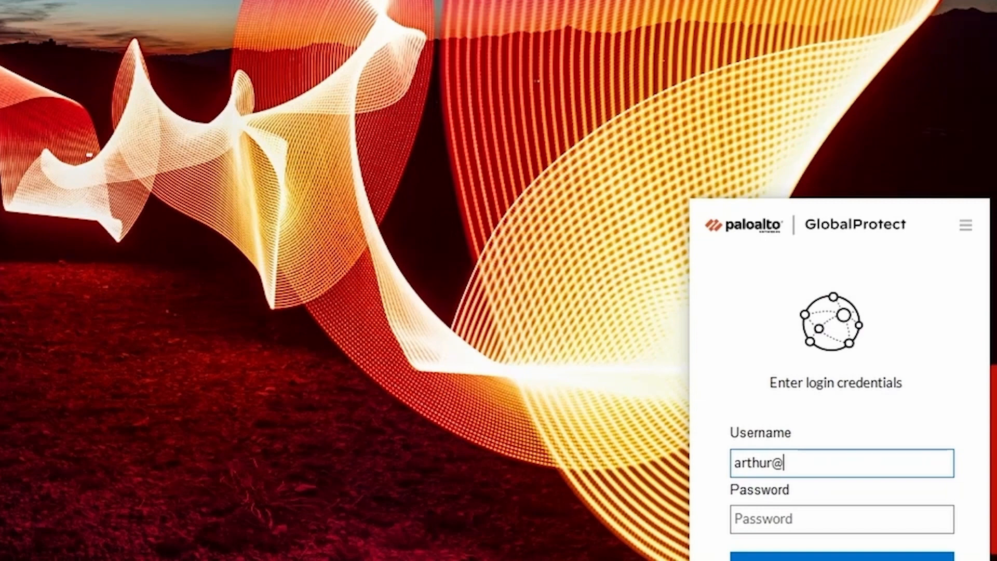
key(Tab)
text(*************)
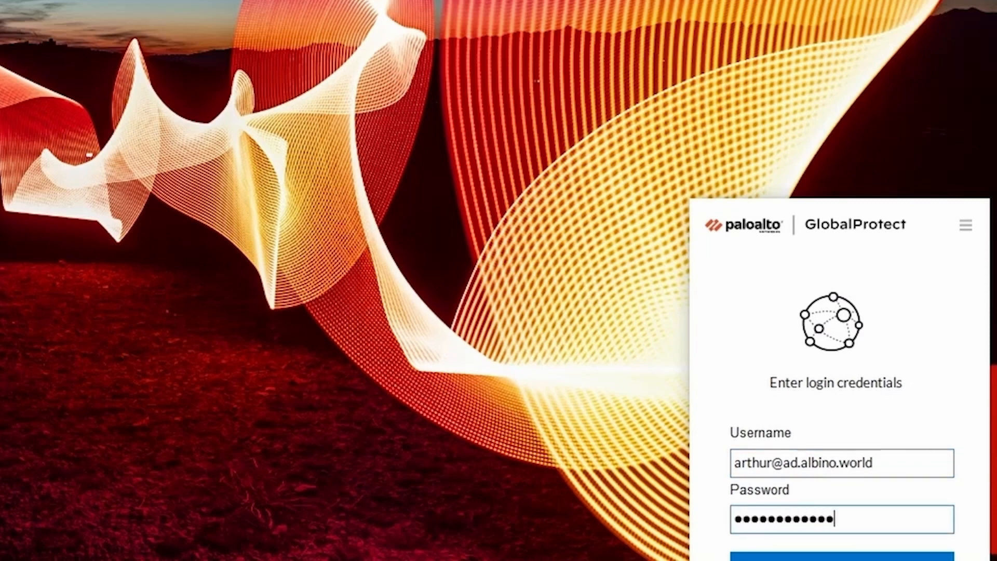
key(Return)
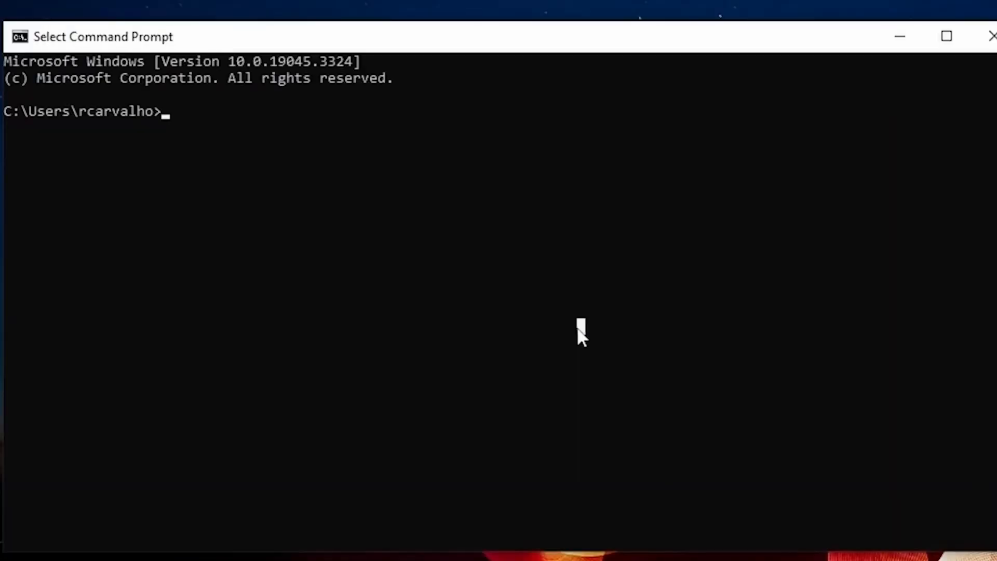
Step: Run ipconfig and check that the Ethernet 2 VPN adapter received 10.1.1.1
text(ipconfig)
key(Return)
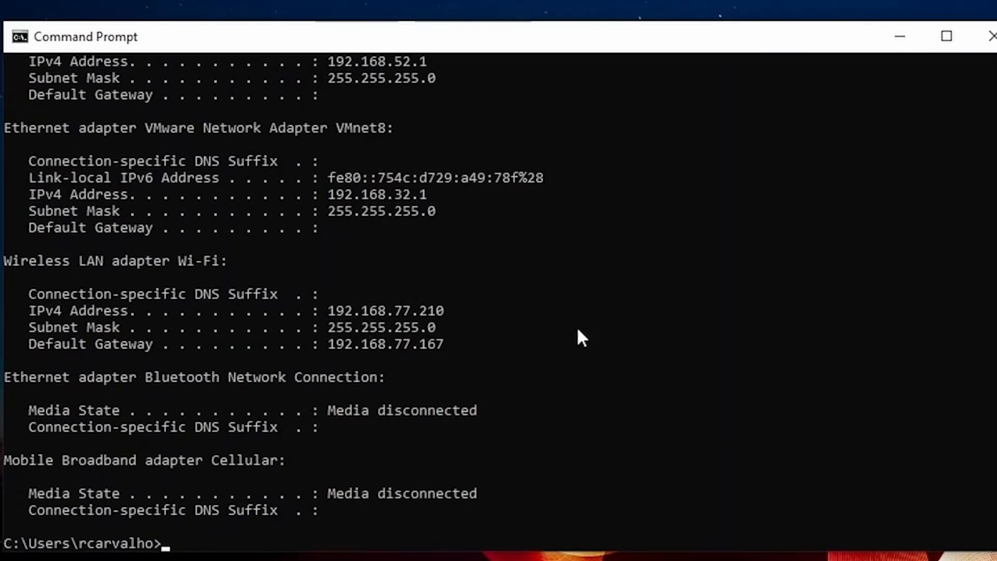
scroll(599, 309, up, 6)
scroll(600, 314, up, 3)
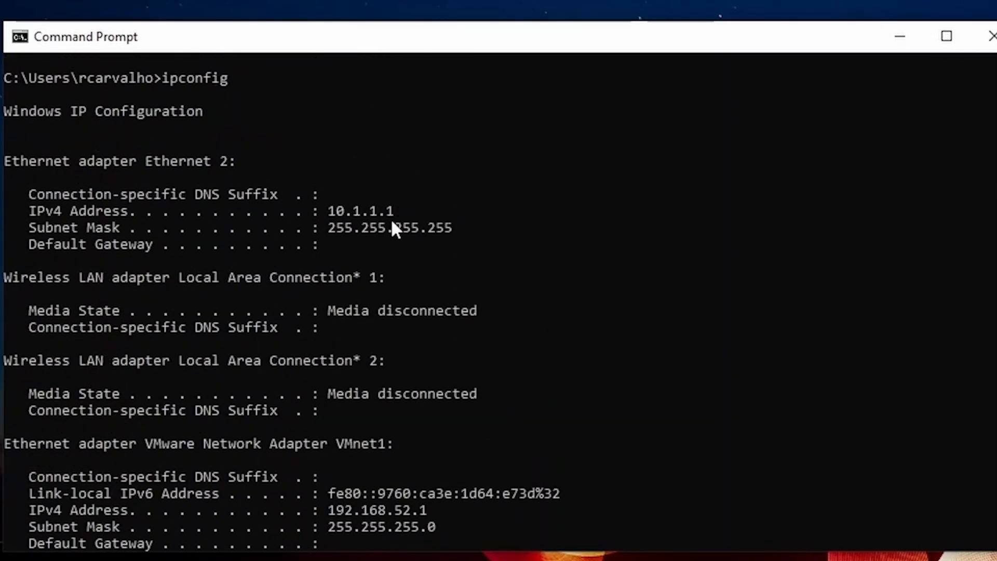
scroll(391, 222, down, 7)
Step: Run route print, after a failed ip route, and scroll up to the IPv4 route table
text(i)
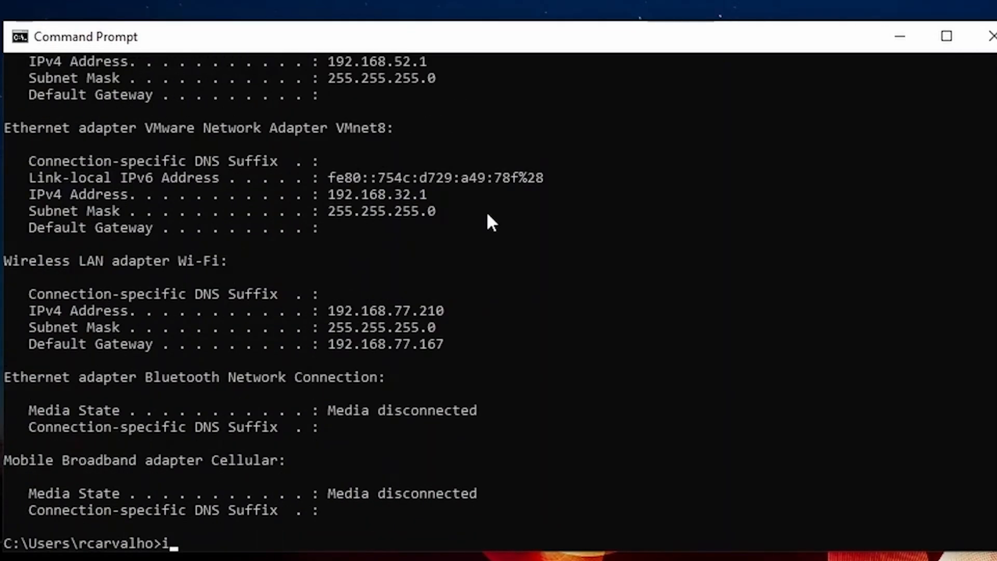
text(p route)
key(Return)
text(route print)
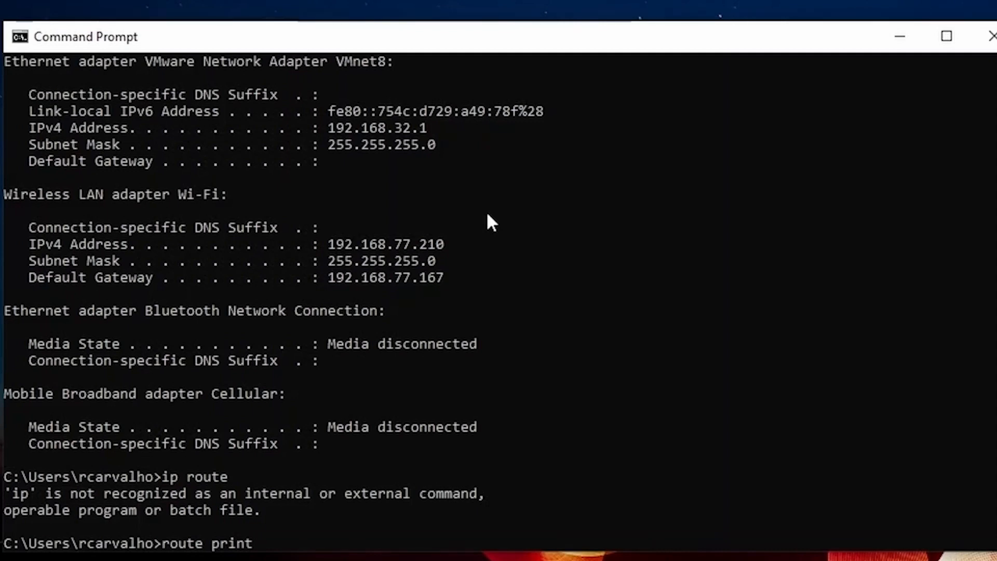
key(Return)
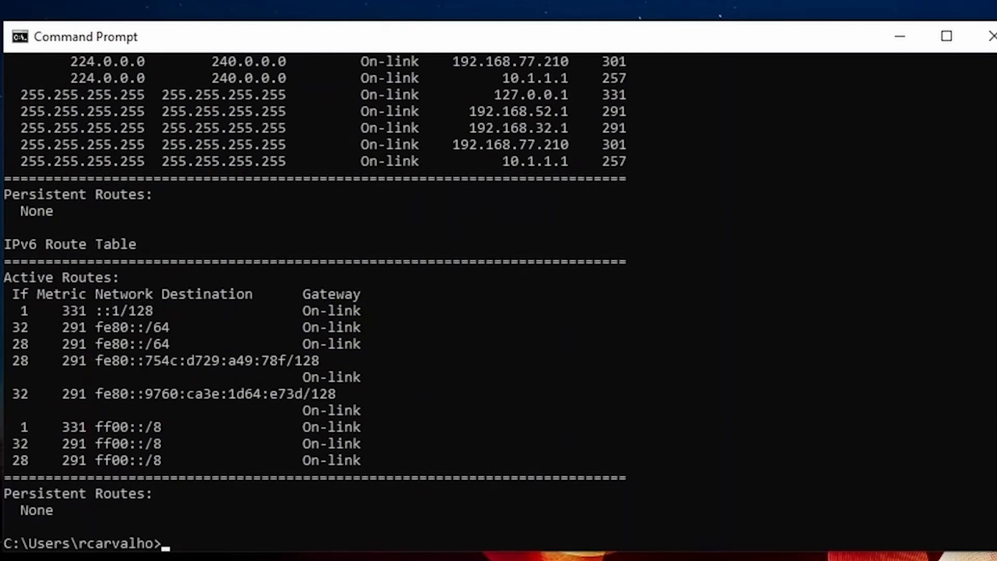
scroll(670, 361, up, 8)
click(670, 362)
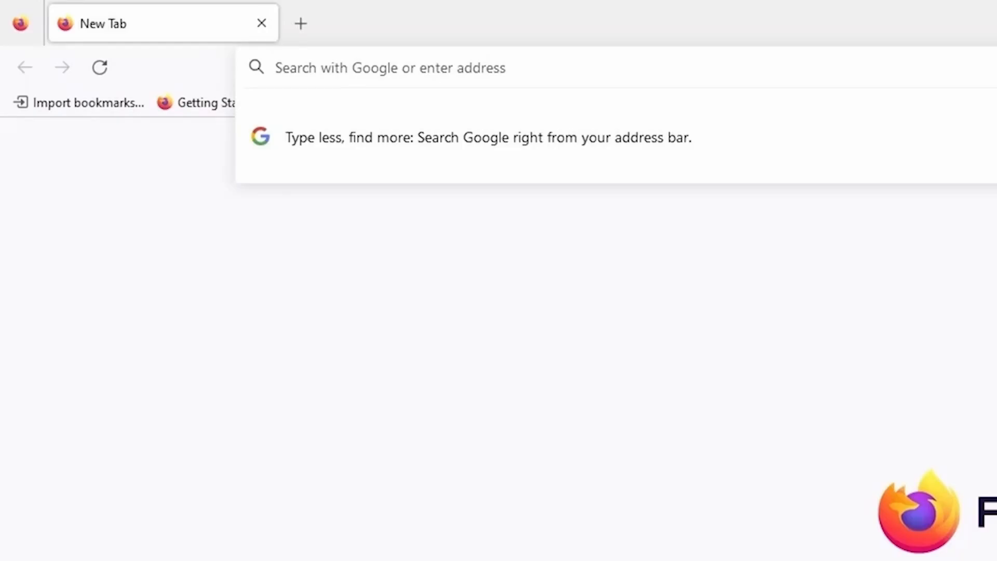
Step: Load the Apache default page at 10.0.1.201
click(897, 69)
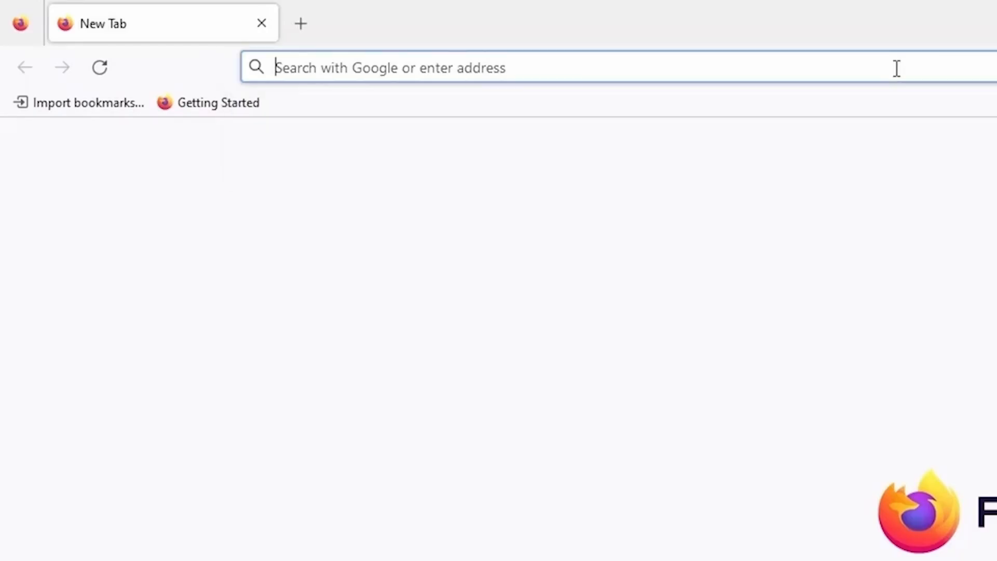
text(10.0.1.202)
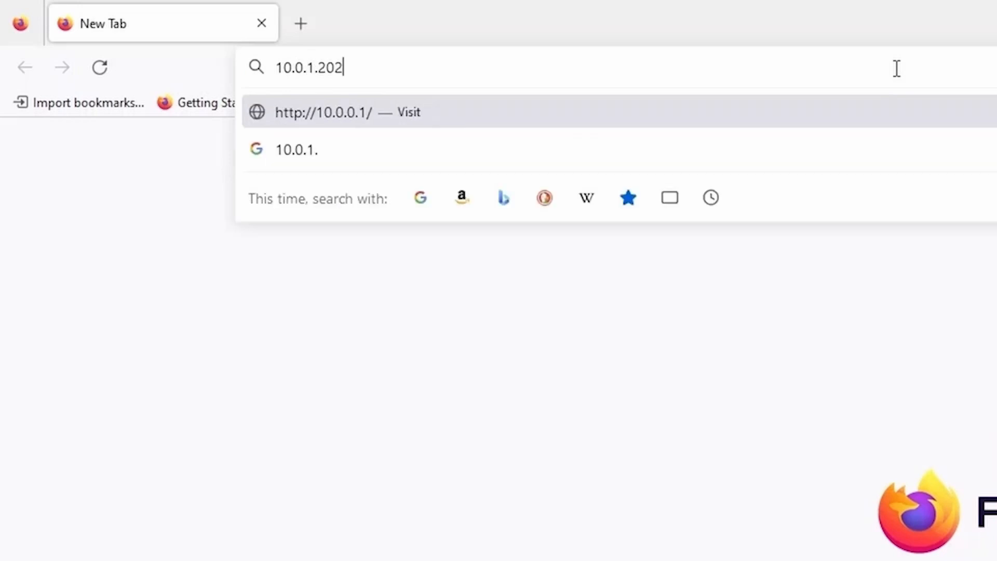
key(BackSpace)
text(1)
key(Return)
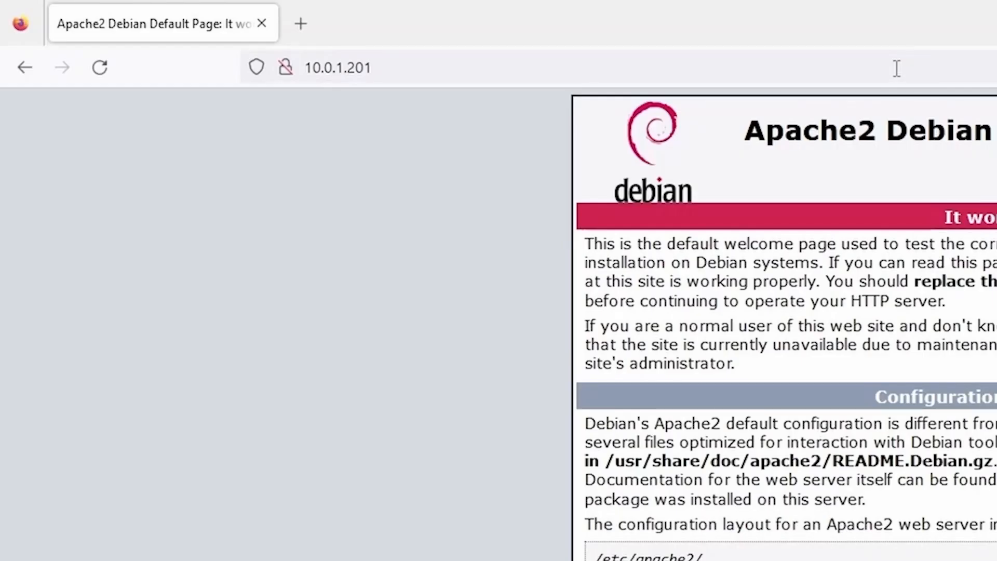
Step: Try loading 10.0.1.202 in a new tab
click(304, 24)
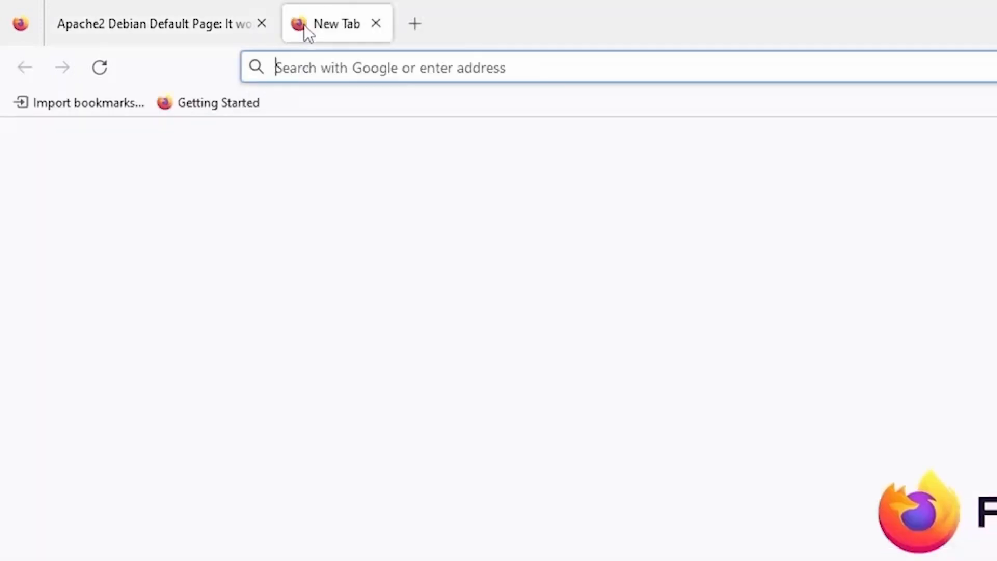
click(347, 70)
text(10.0.1.202)
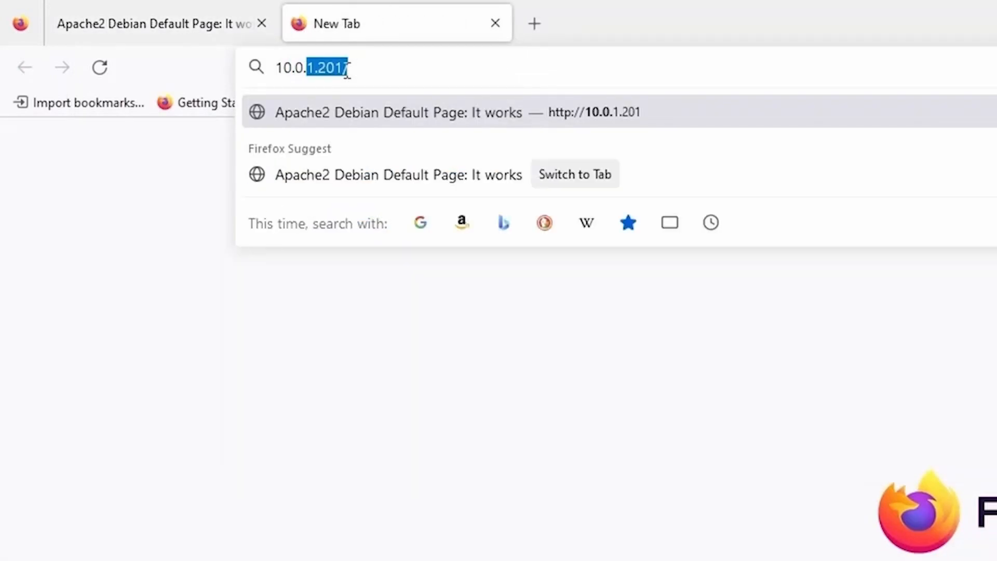
key(Return)
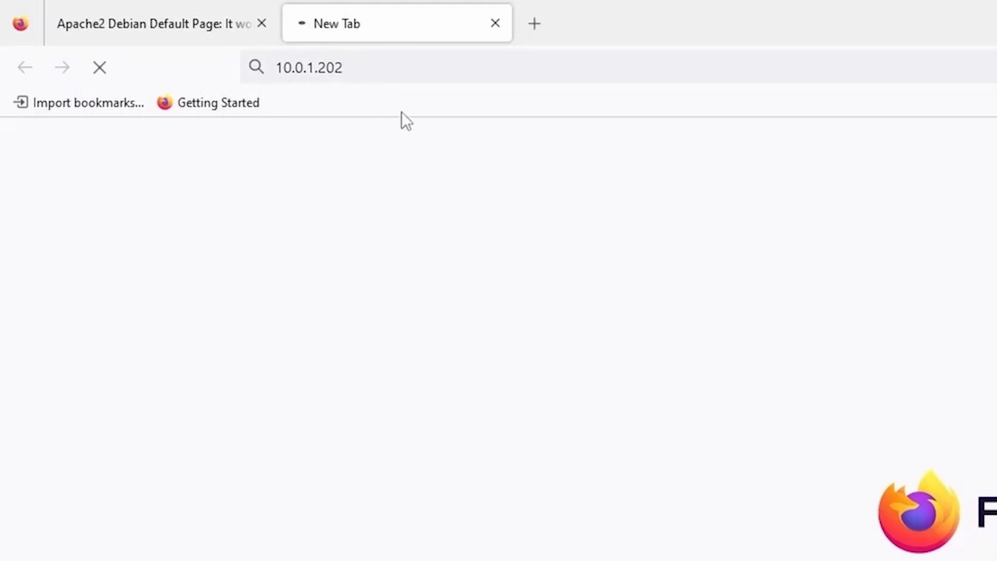
Step: Try 10.0.1.201:8080 in another tab, then compare both tabs' addresses
click(535, 24)
text(10.0.1.20)
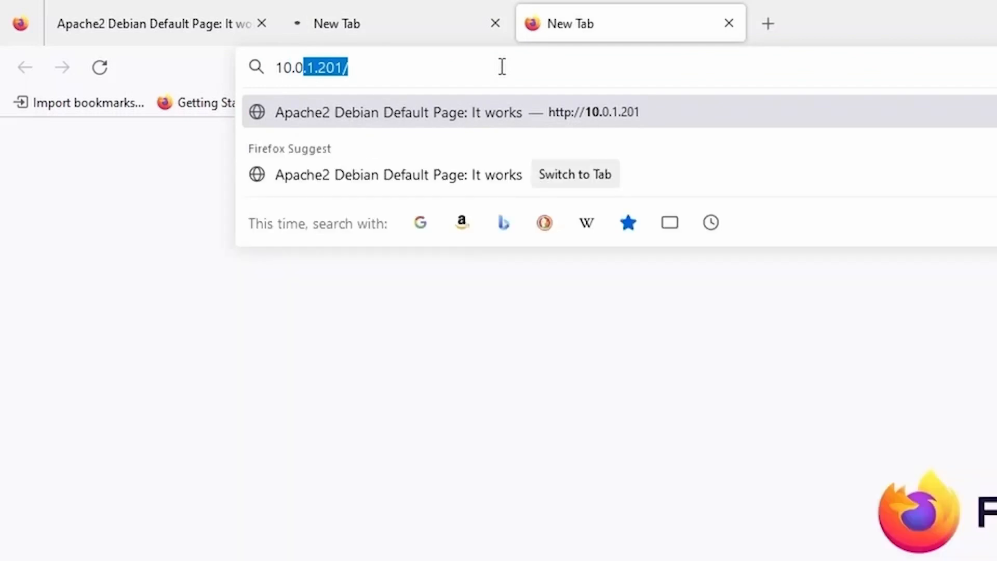
text(1:8080)
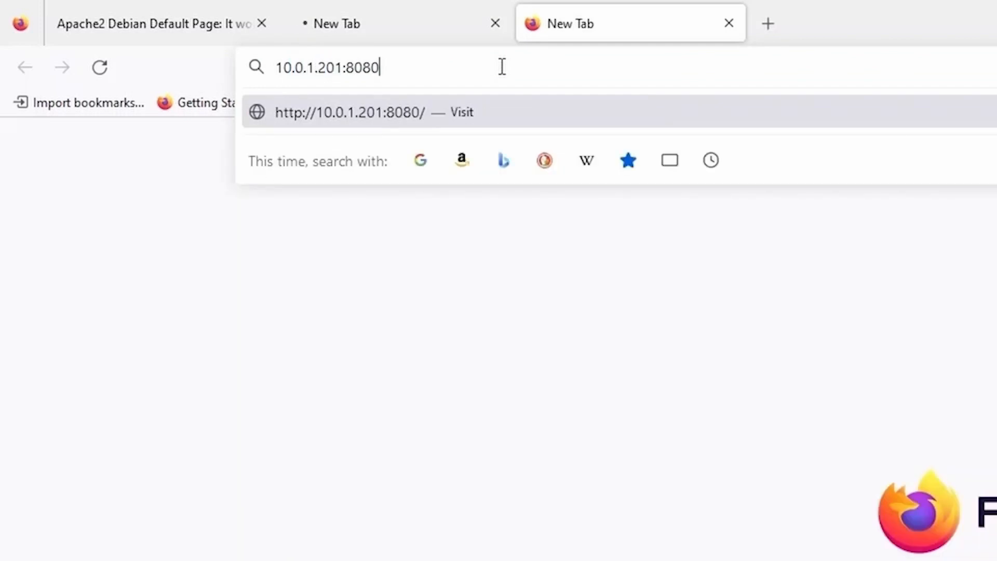
key(Return)
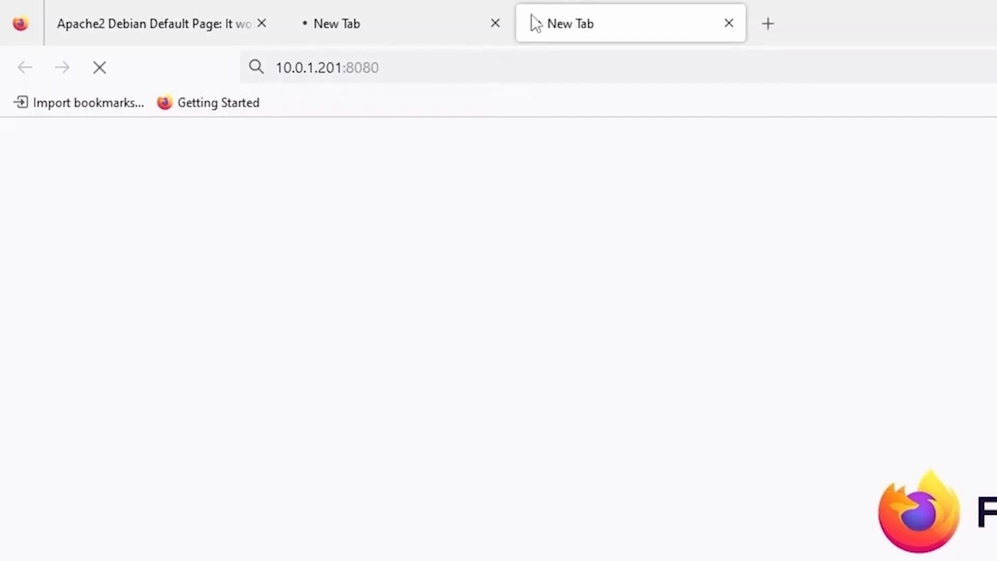
click(417, 64)
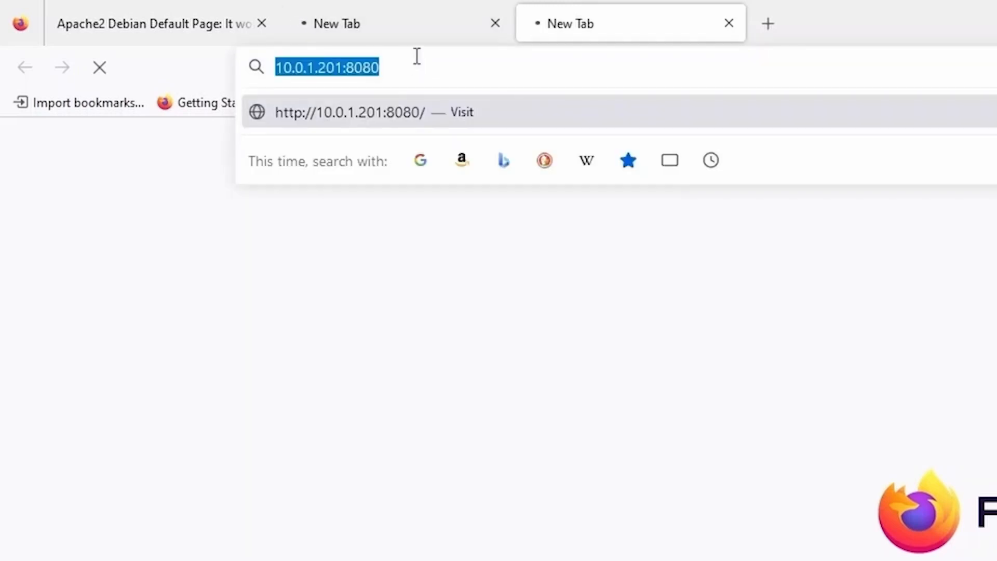
click(413, 36)
click(397, 67)
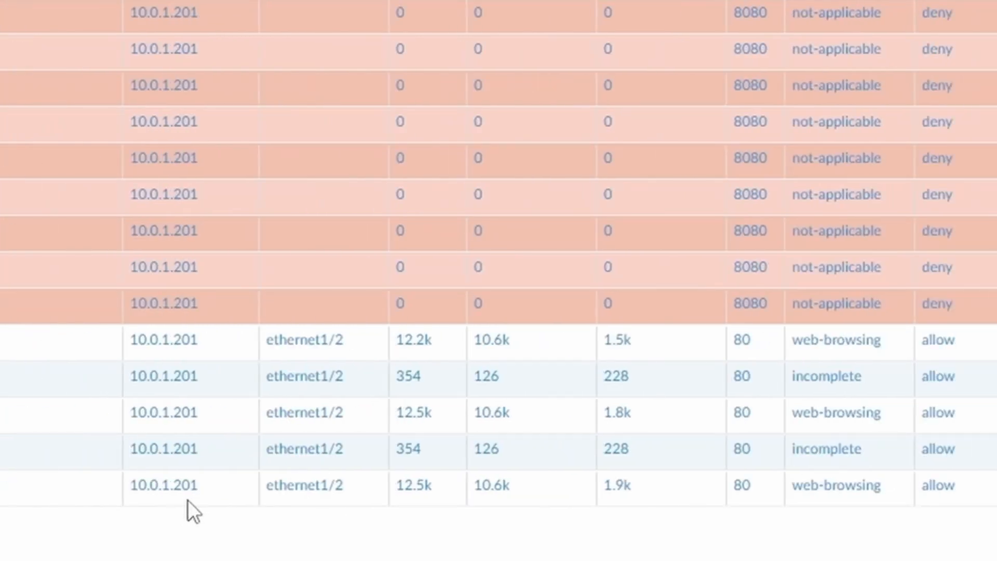
Step: Inspect the web-browsing log entries and widen the Source User column to show full names
click(756, 491)
click(767, 348)
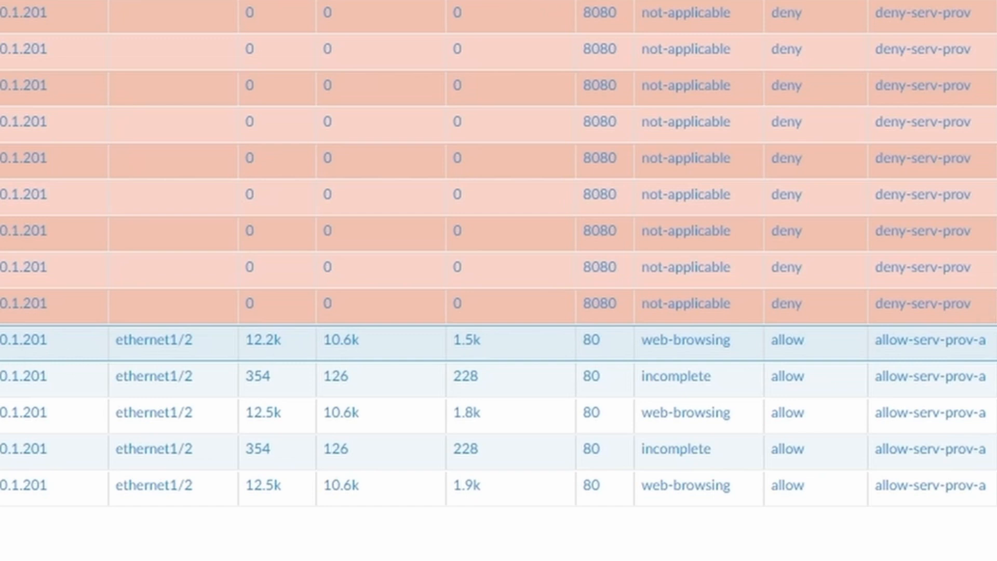
drag(501, 0, 549, 0)
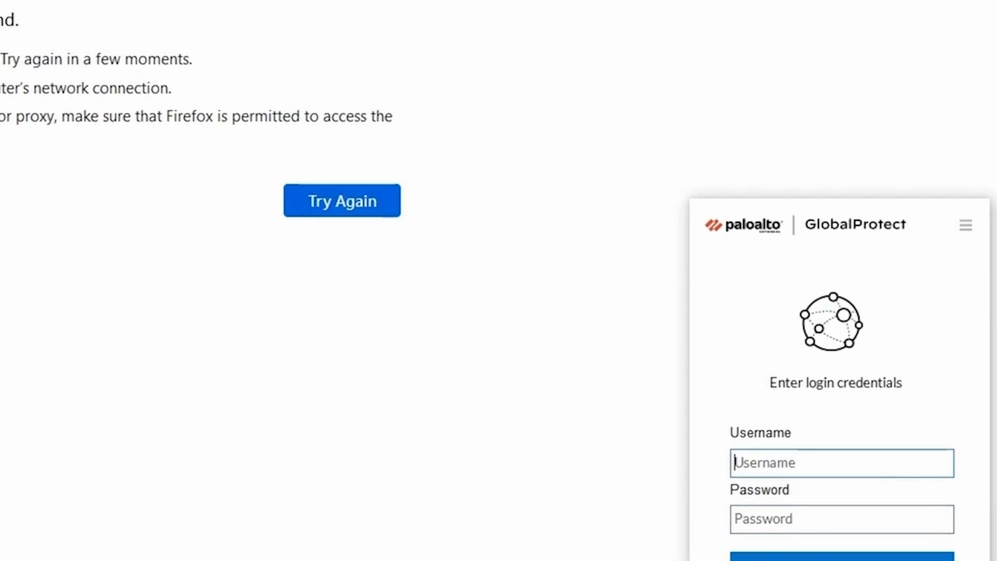
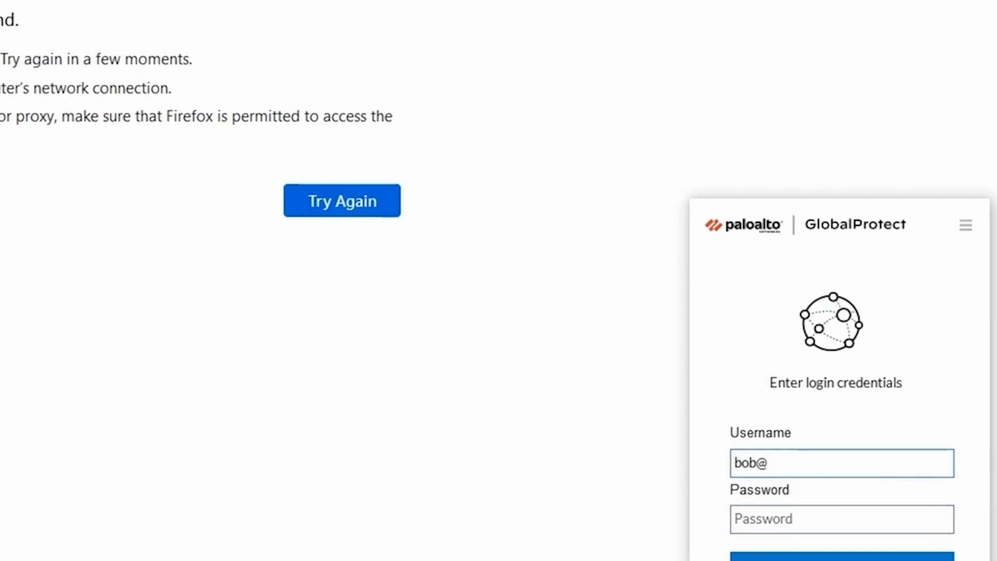
Step: Reconnect GlobalProtect with the second domain user's username and password
key(Tab)
text(************)
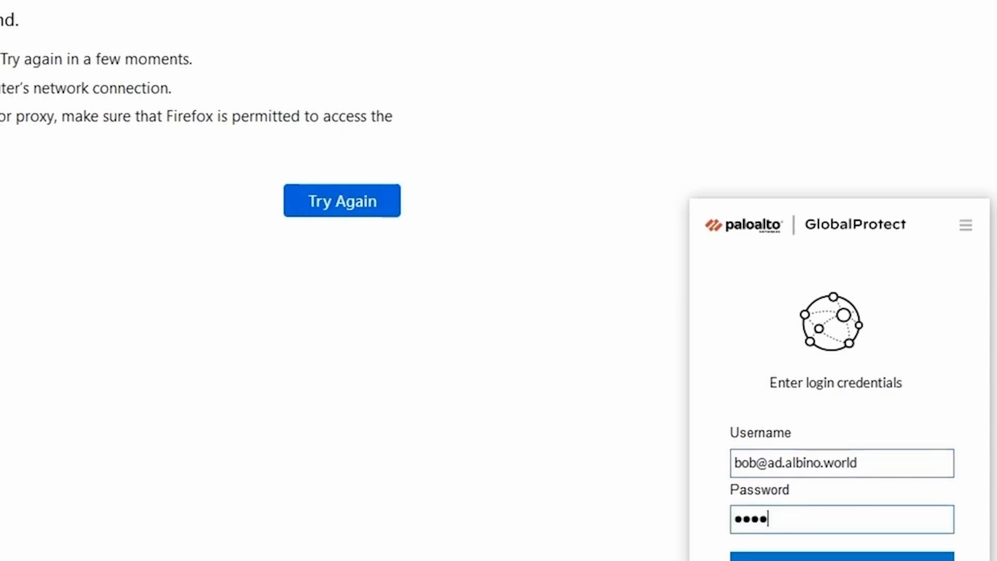
key(Return)
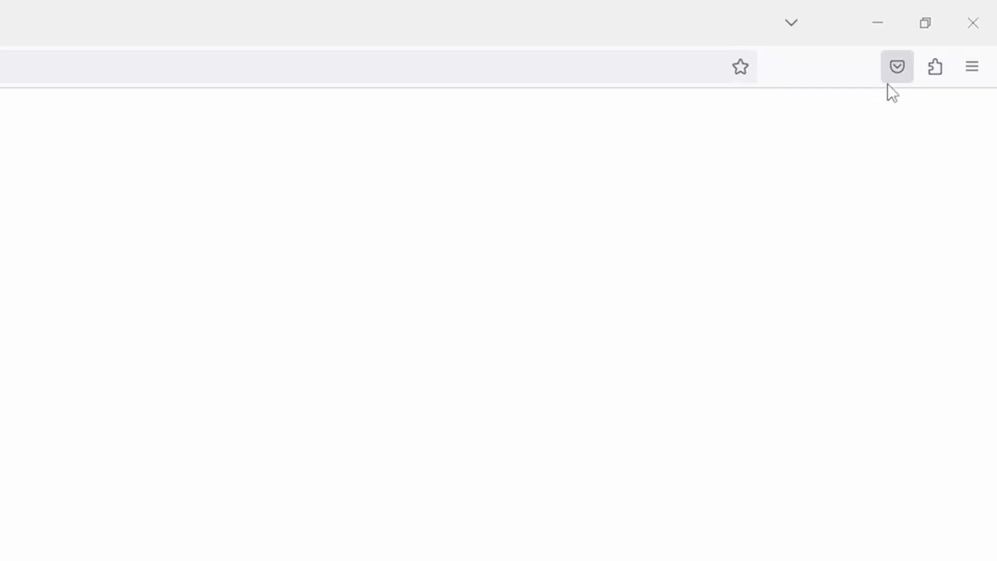
Step: Clear all cookies and cached web content from Privacy & Security settings
click(973, 75)
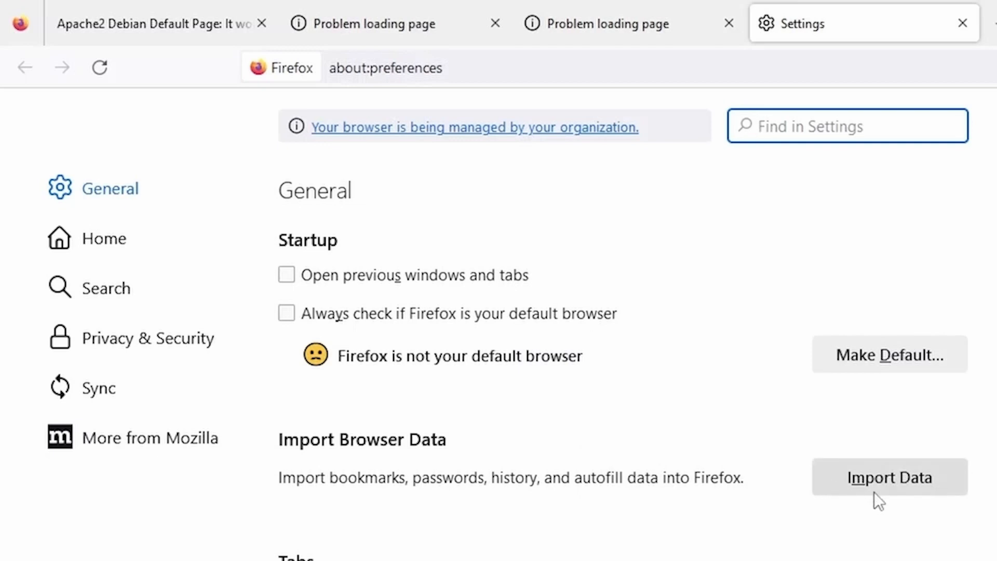
click(165, 347)
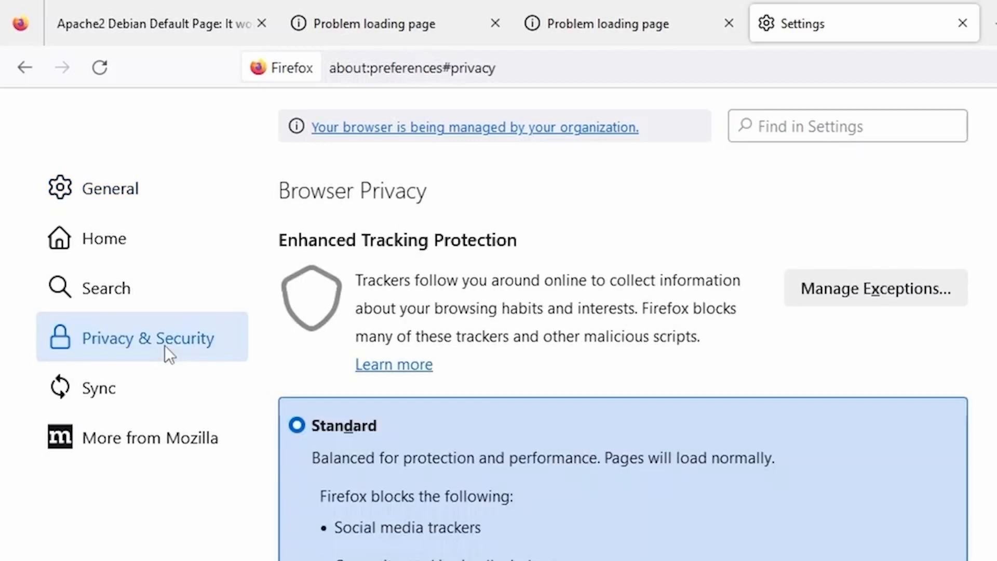
scroll(623, 364, down, 10)
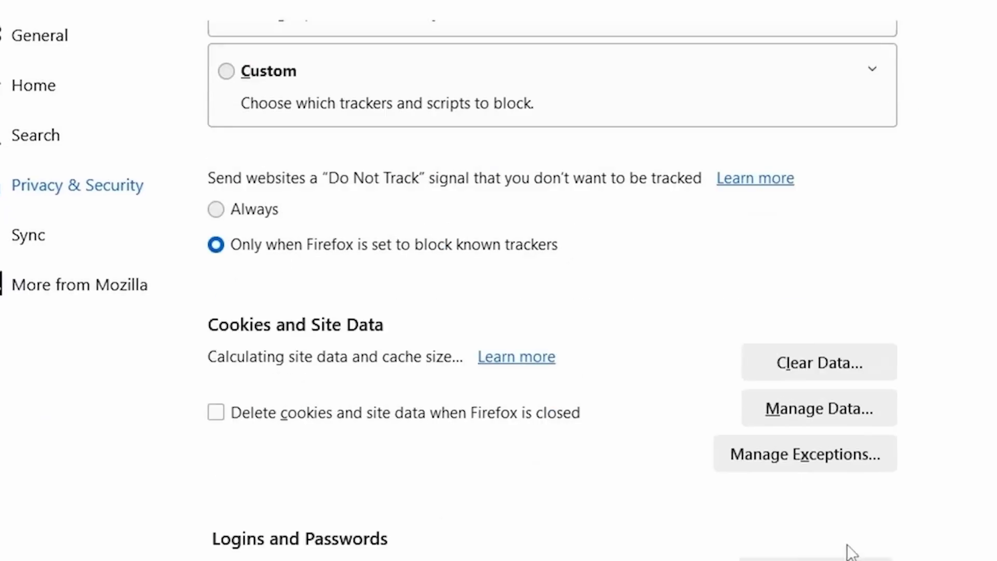
click(837, 363)
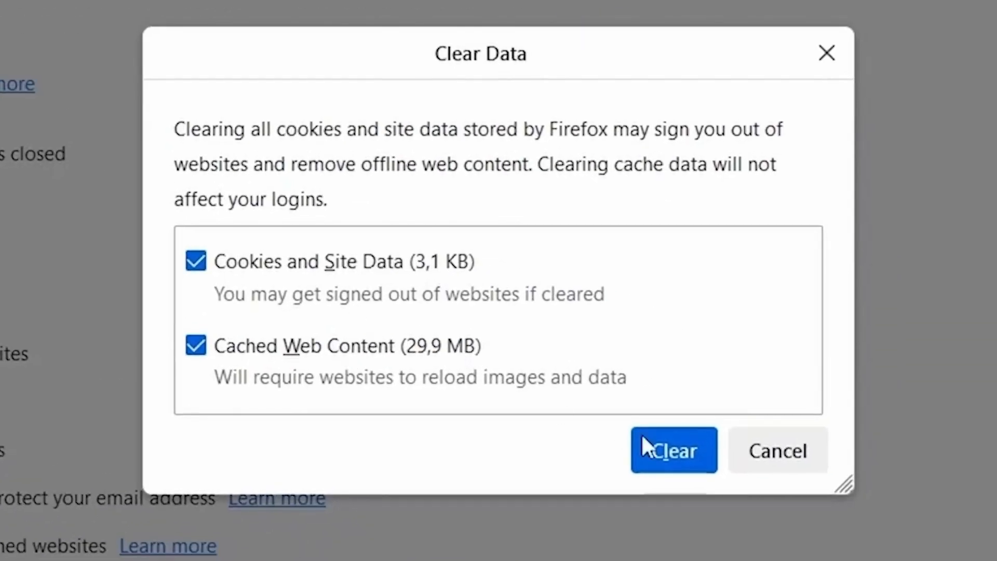
click(686, 473)
click(707, 247)
Step: Close the Firefox window and reopen the browser fresh
click(84, 9)
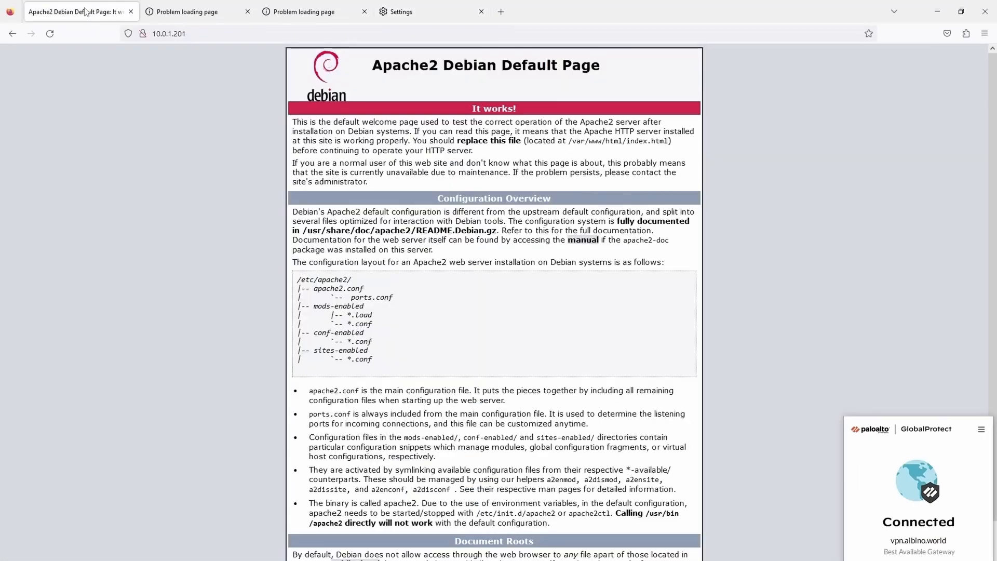
click(982, 19)
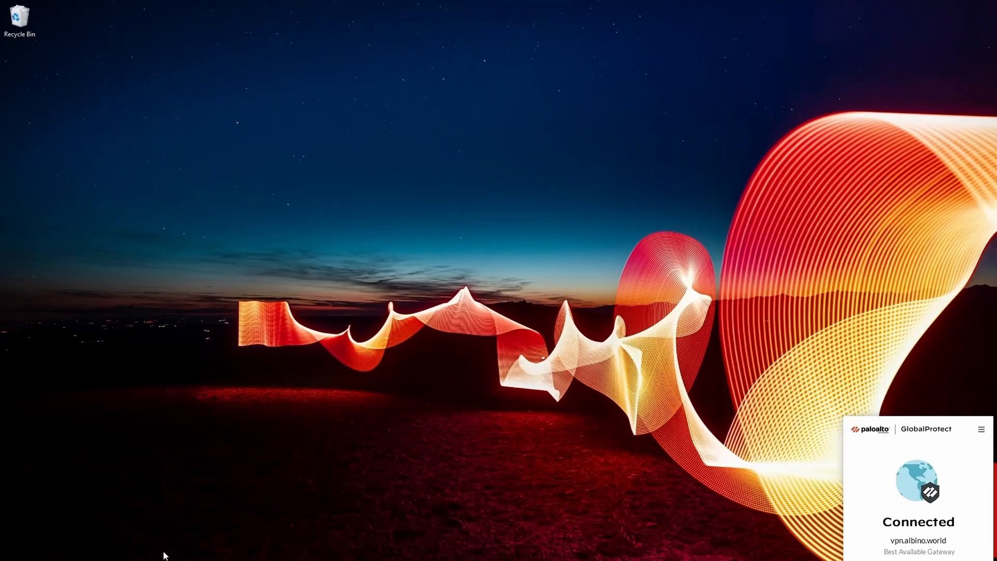
click(210, 560)
text(http:/)
text(/10.0.1.)
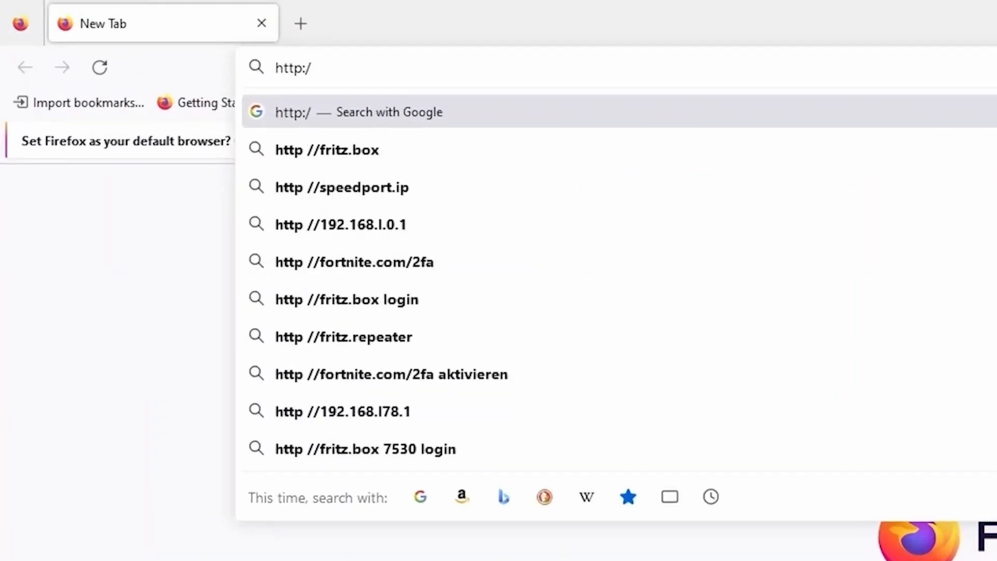
text(201)
key(Return)
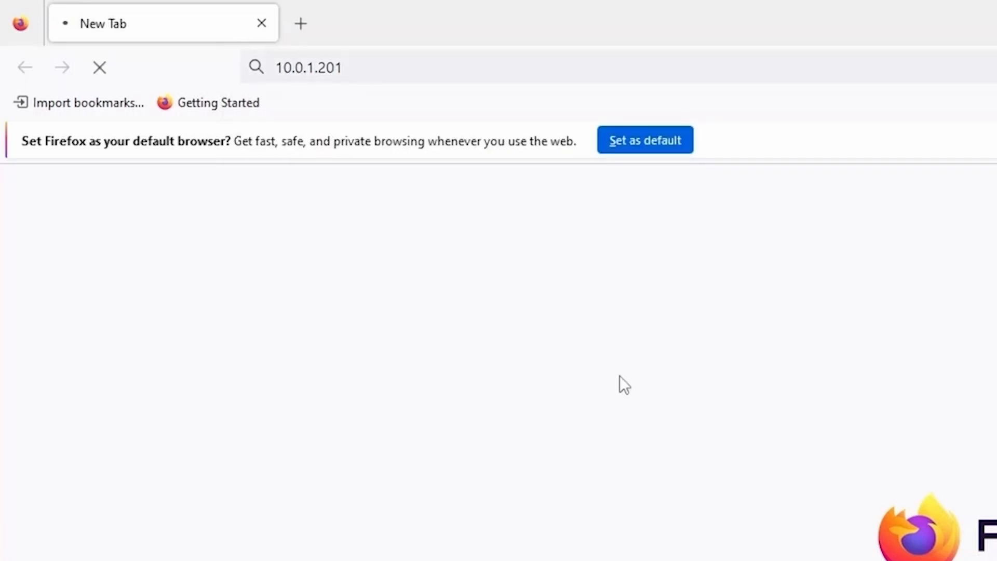
click(310, 26)
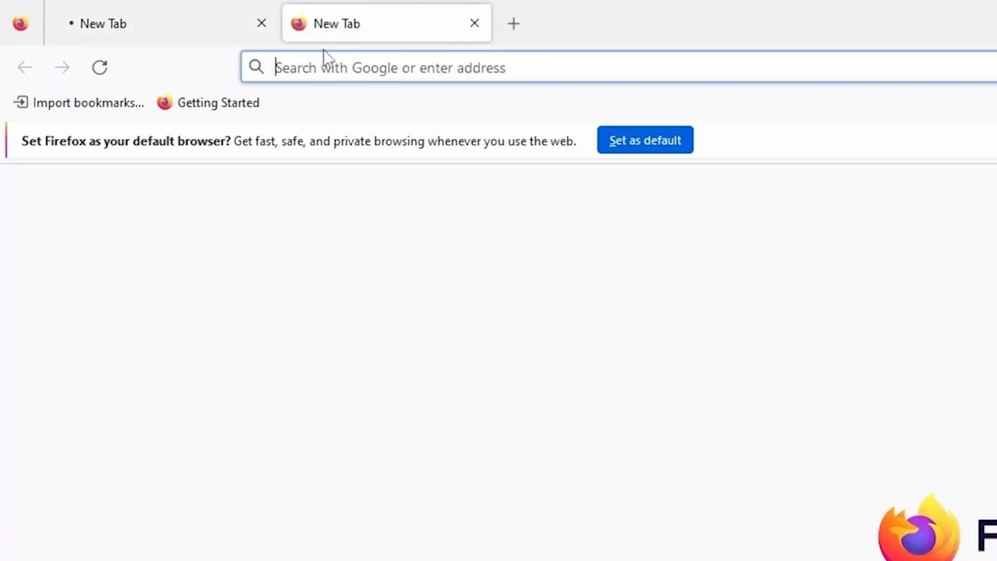
click(339, 78)
text(http:/)
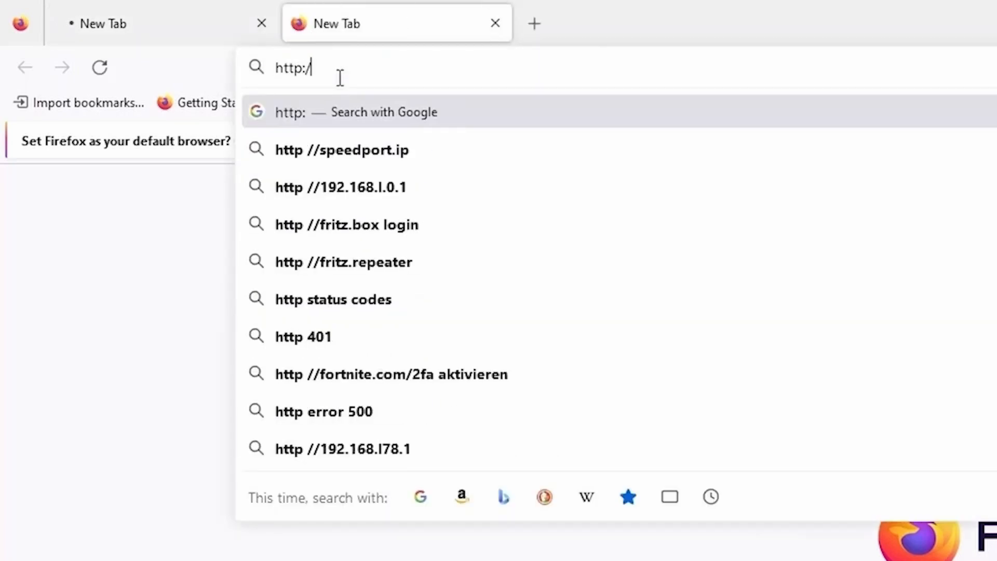
text(/10.0.1.202)
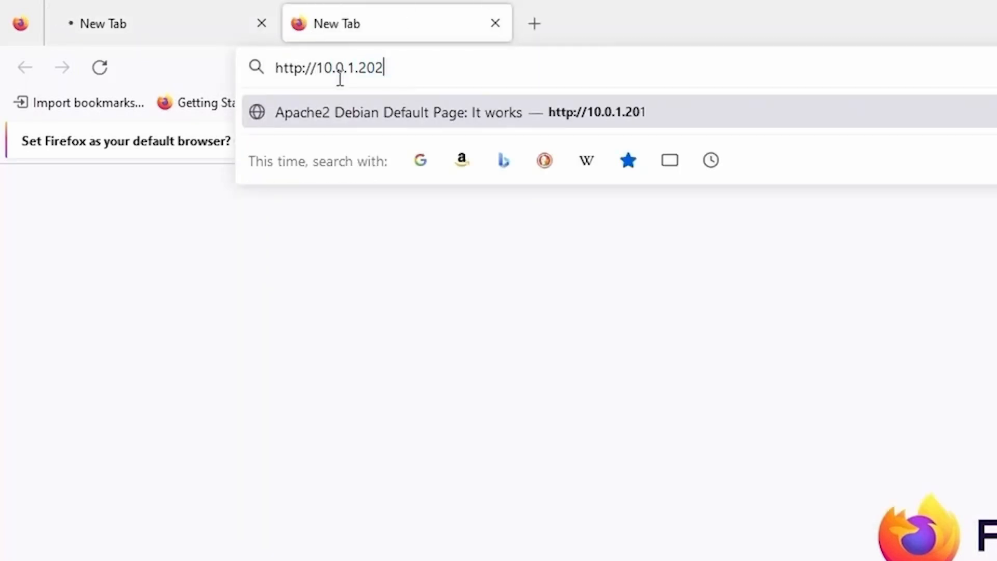
key(Return)
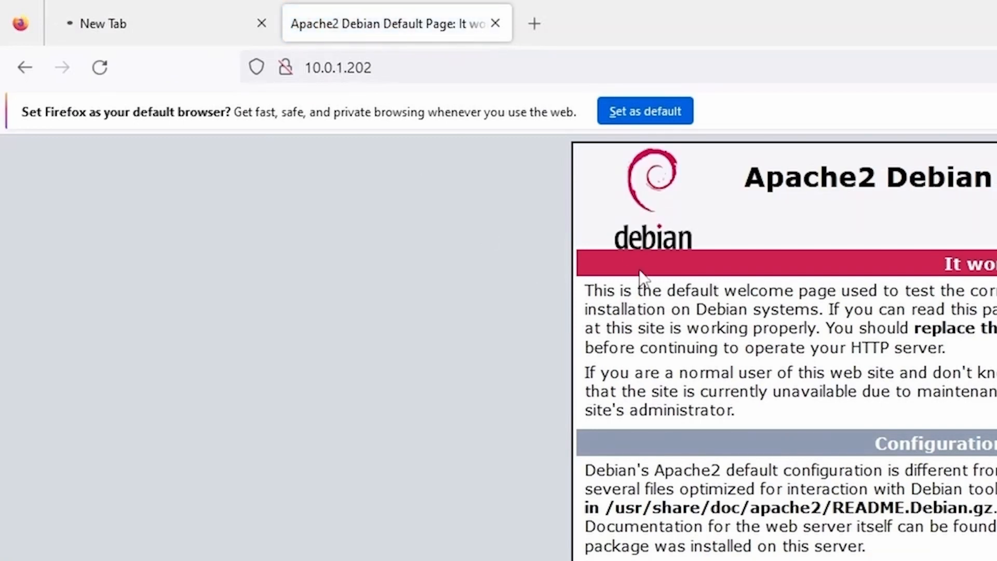
Step: Try 10.0.1.202:8080 in a third tab, check each tab's result, and select the 10.1.1.1 filter clause
click(535, 23)
click(528, 66)
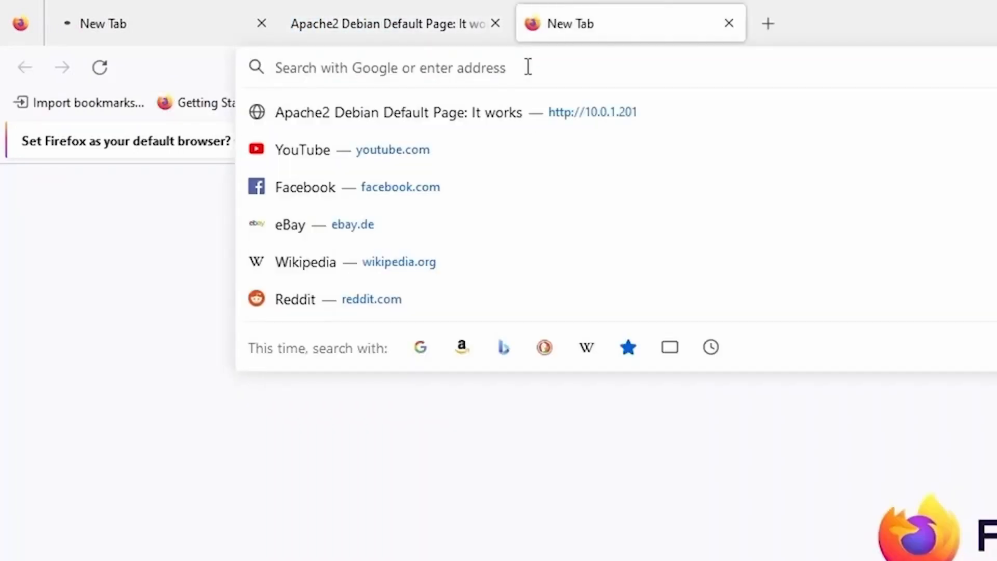
text(10.0.1.202)
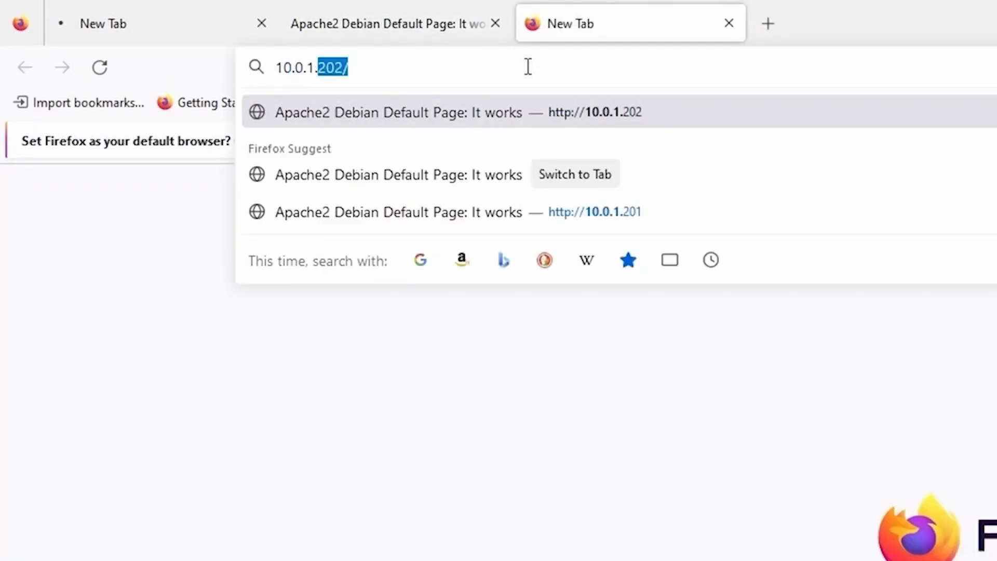
text(:8080/)
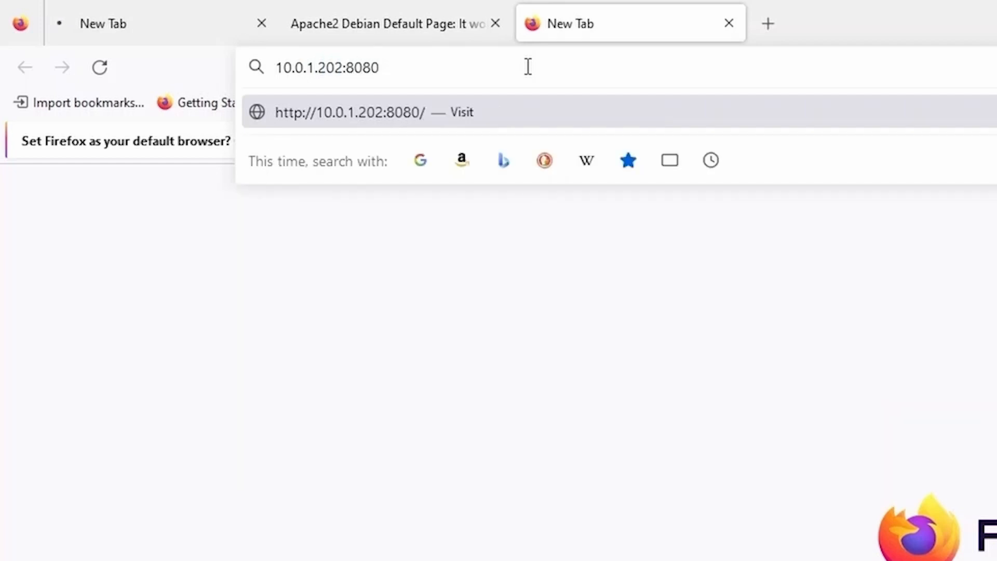
key(Return)
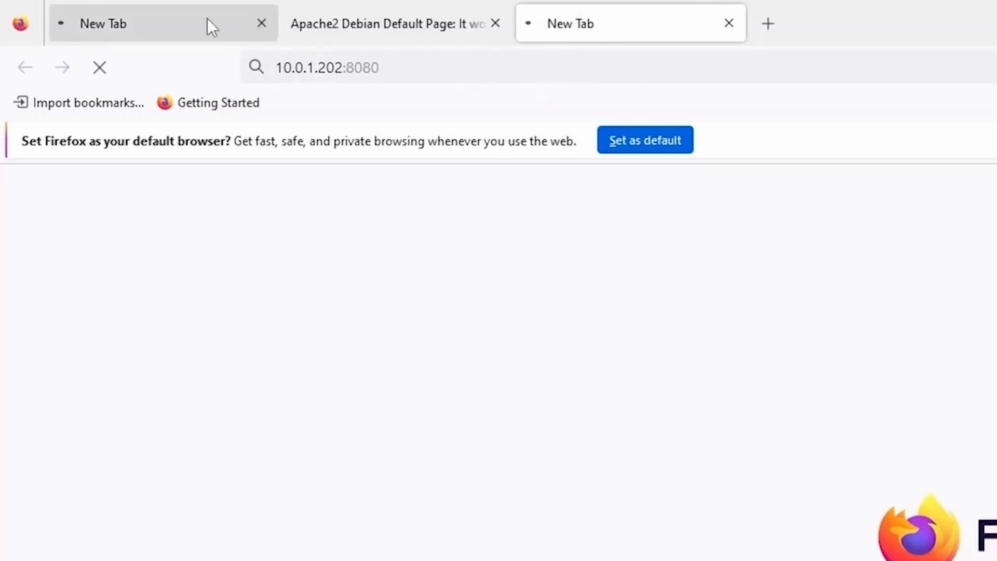
click(174, 24)
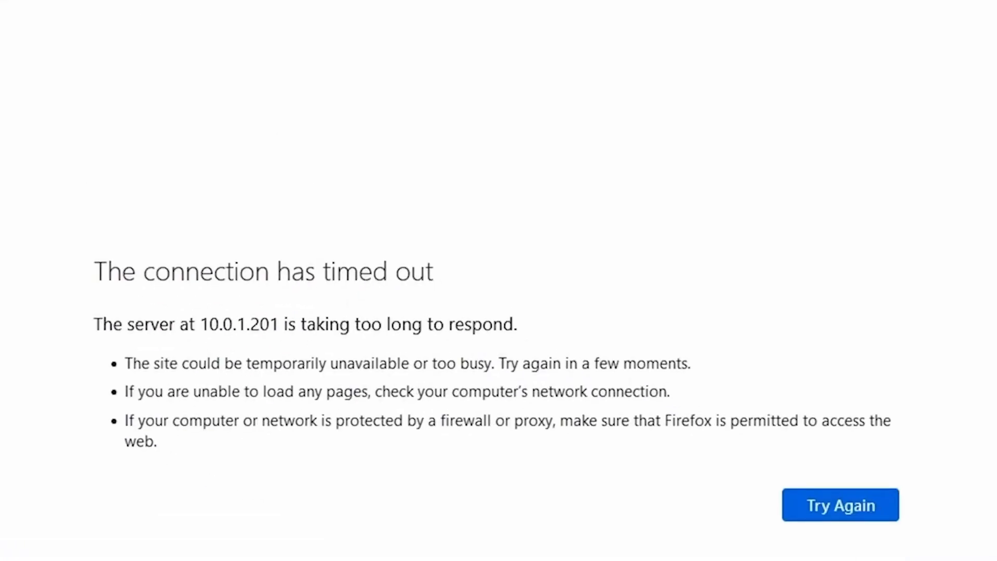
click(628, 26)
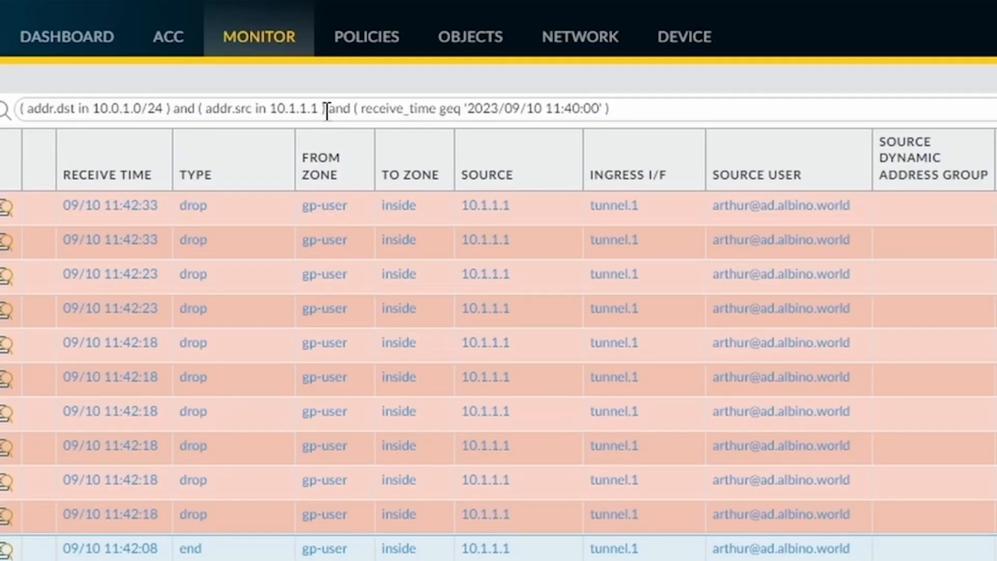
drag(327, 111, 173, 114)
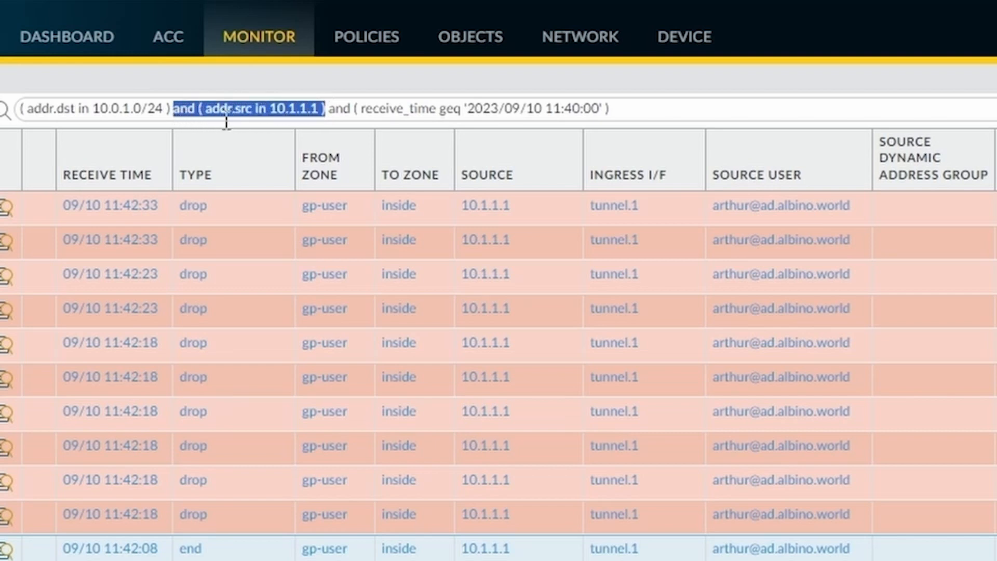
Step: Filter the traffic log to source 10.1.1.2 instead of 10.1.1.1, review the port-80 session, then open User Identification
key(BackSpace)
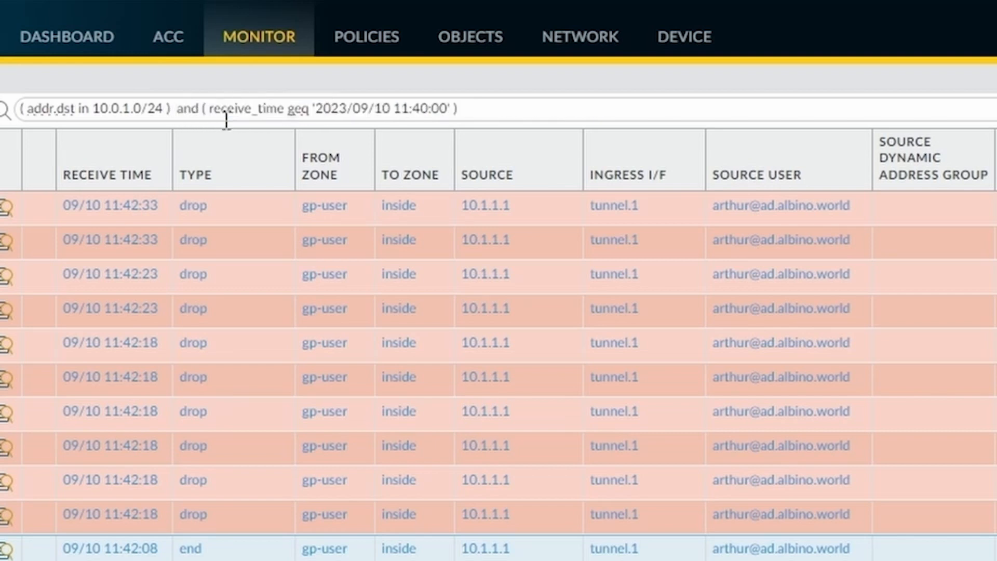
key(Return)
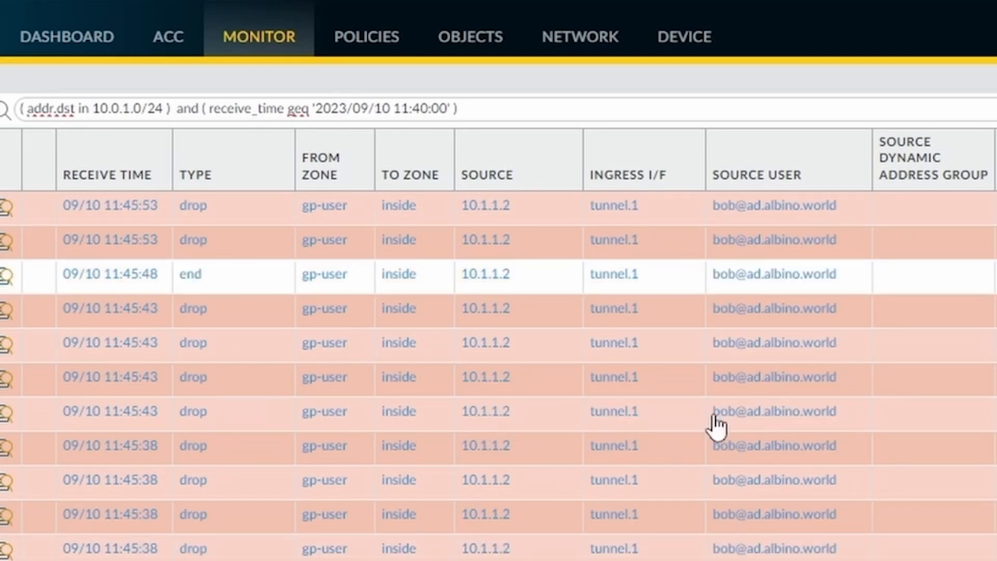
click(488, 414)
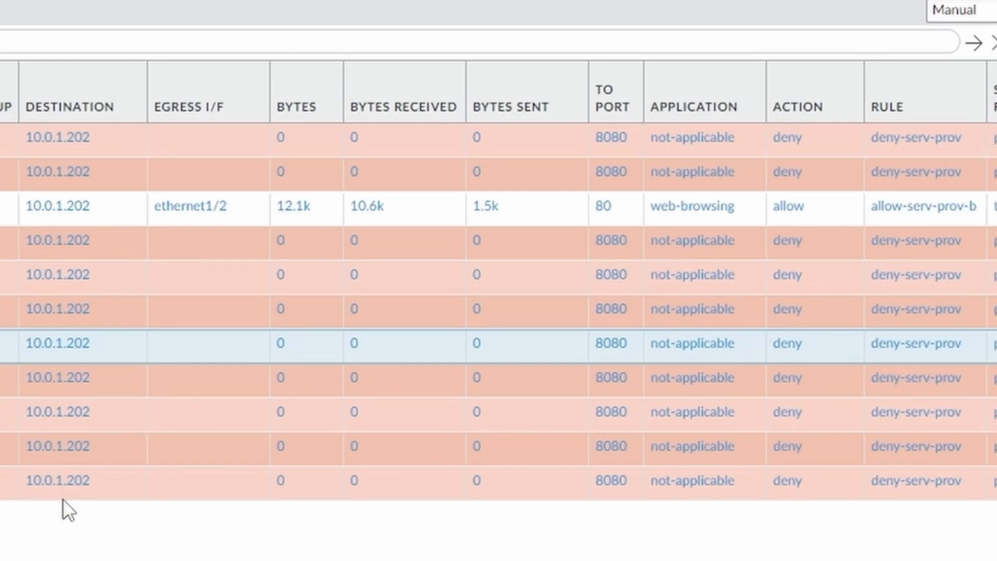
click(542, 210)
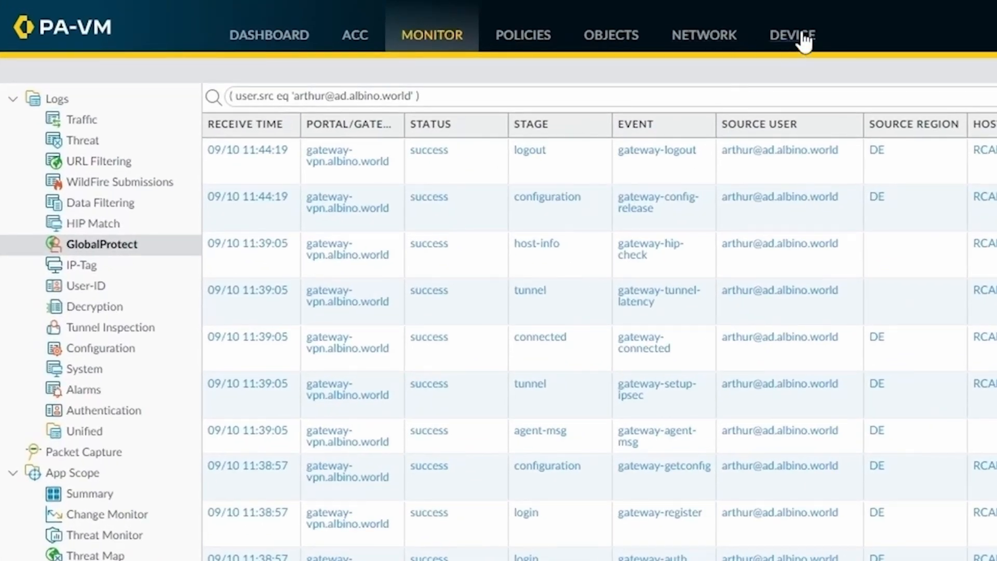
click(799, 37)
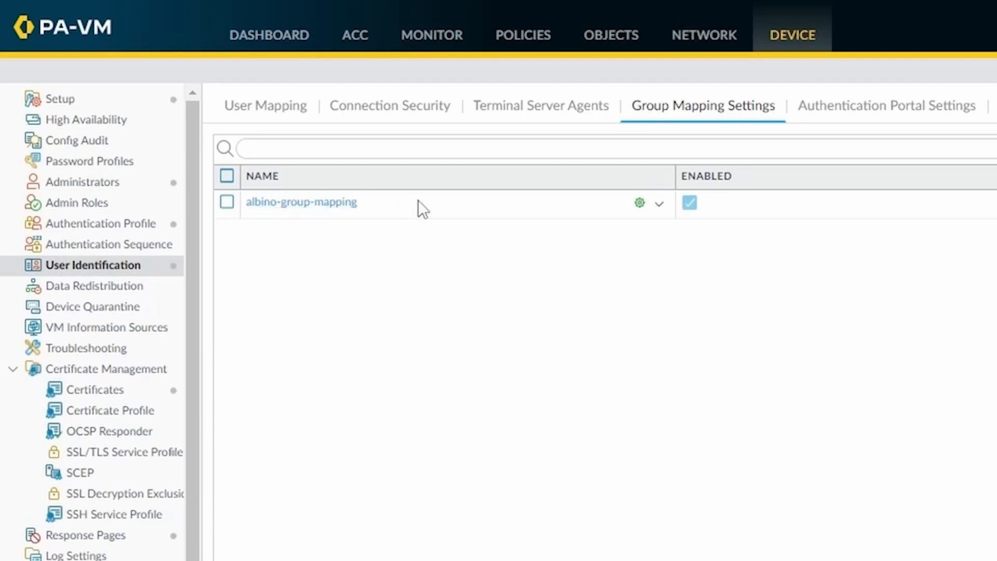
Step: Add cn=serv-prov-a and cn=serv-prov-b from cn=users to albino-group-mapping's Group Include List
click(333, 202)
click(560, 124)
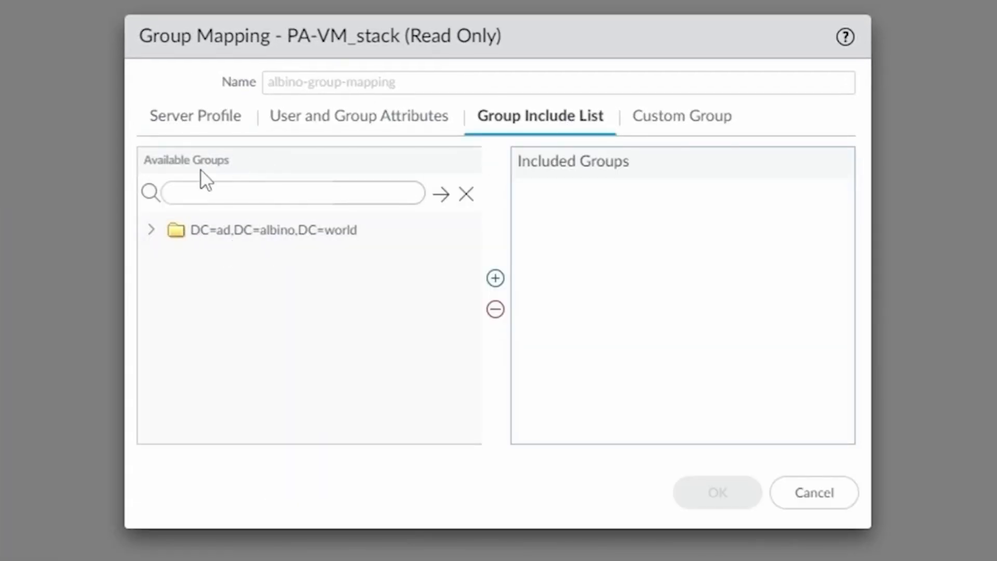
click(156, 228)
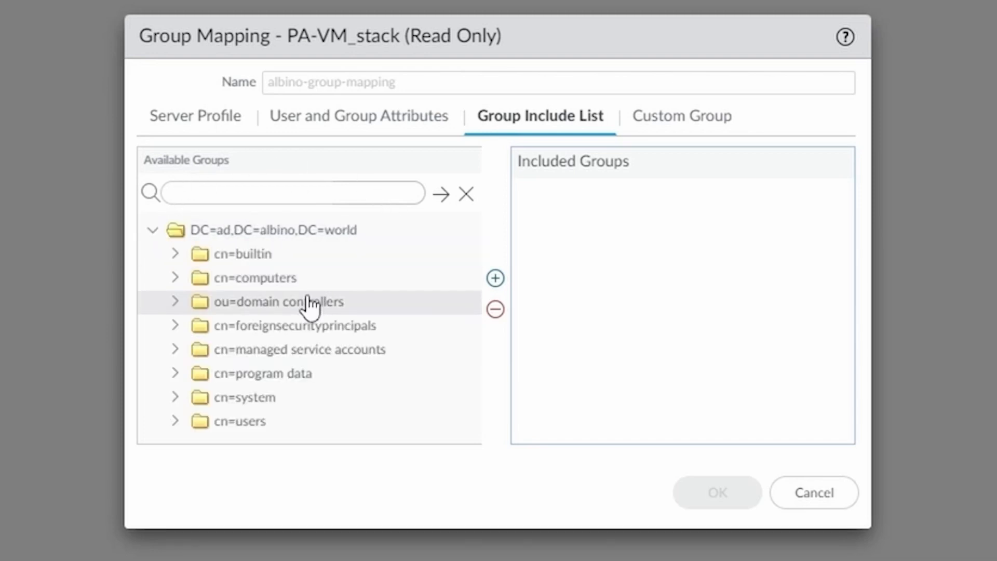
click(175, 422)
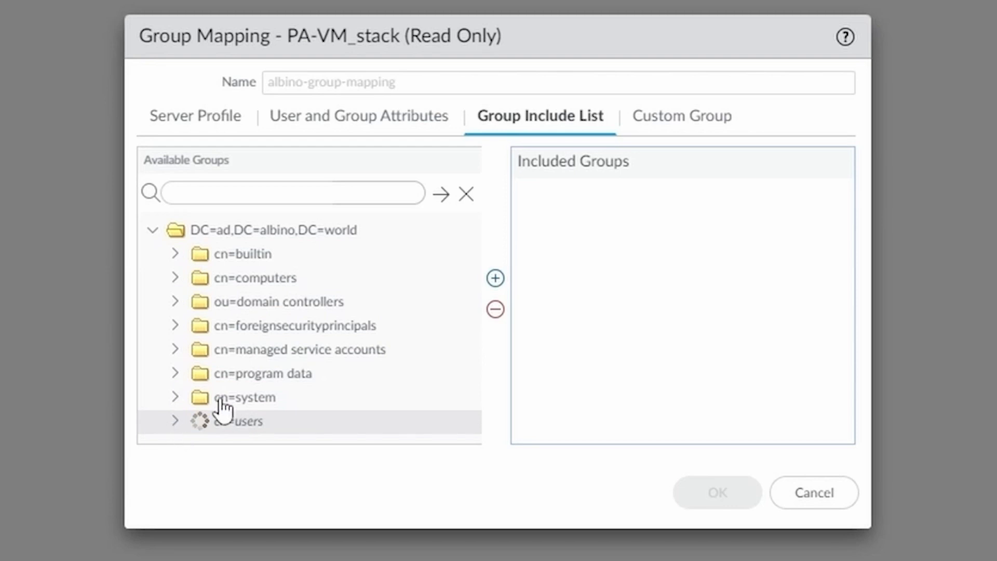
scroll(332, 344, down, 7)
drag(471, 337, 470, 379)
click(318, 397)
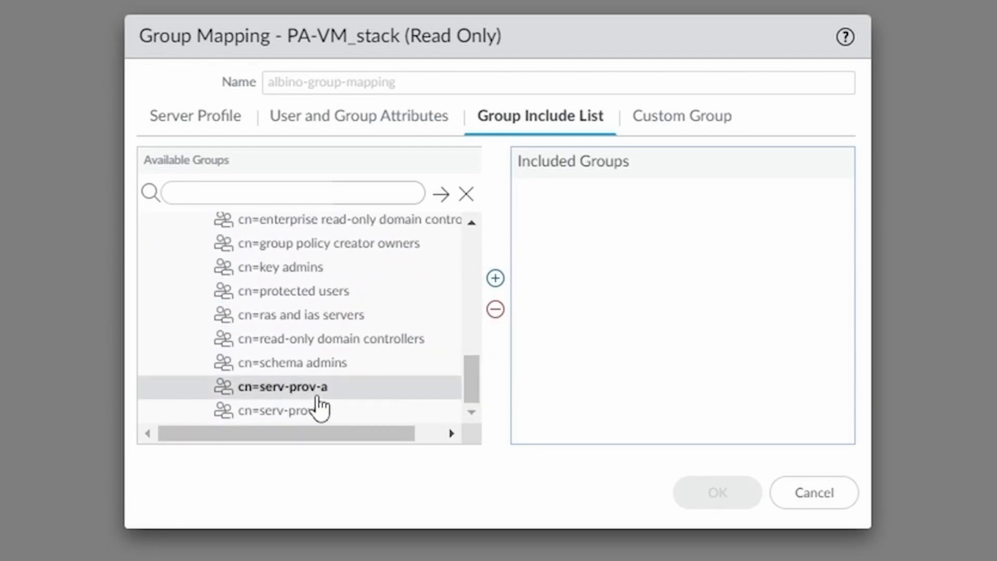
click(495, 279)
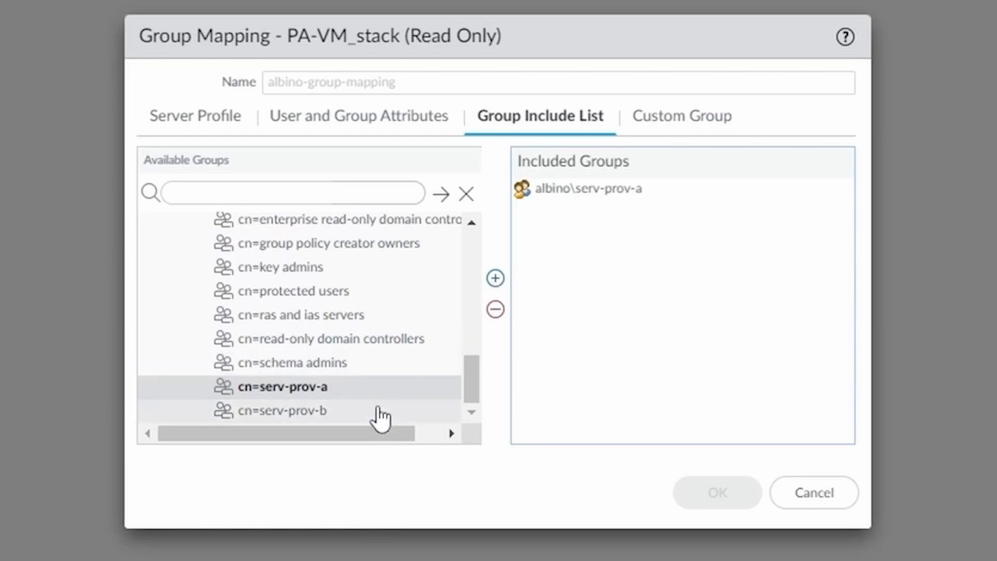
click(318, 418)
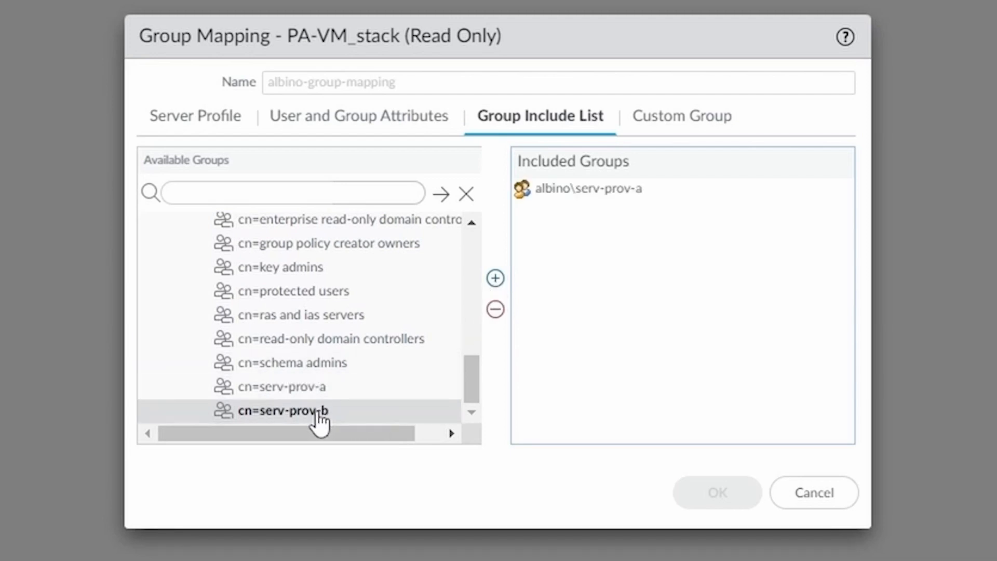
click(496, 283)
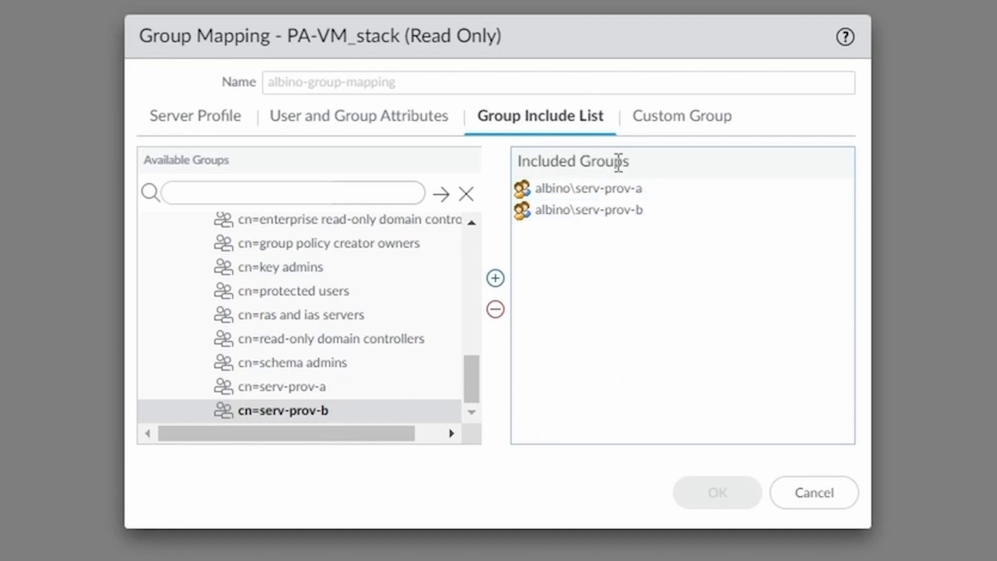
Step: Close the read-only group mapping and check the Security policy rules
click(813, 494)
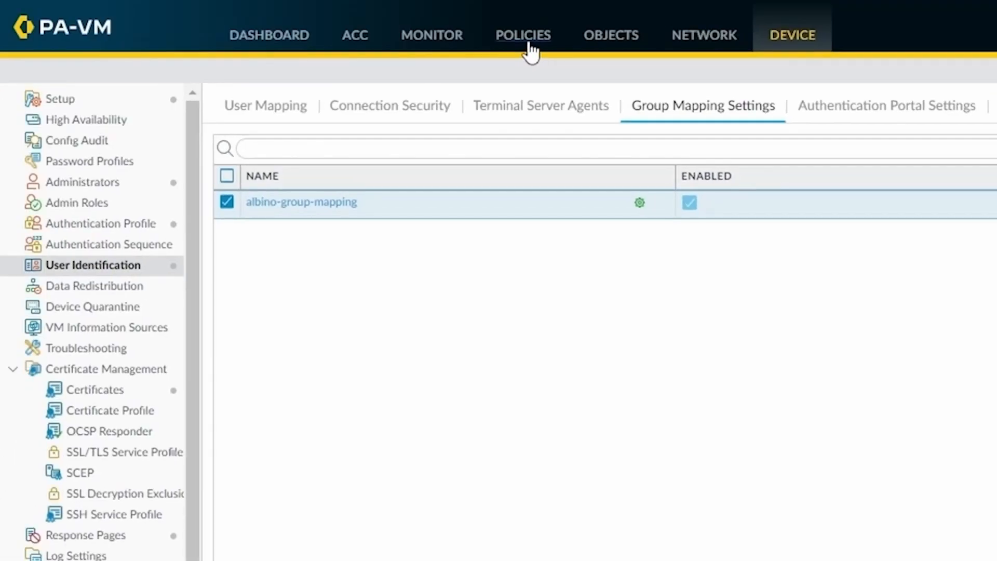
click(524, 37)
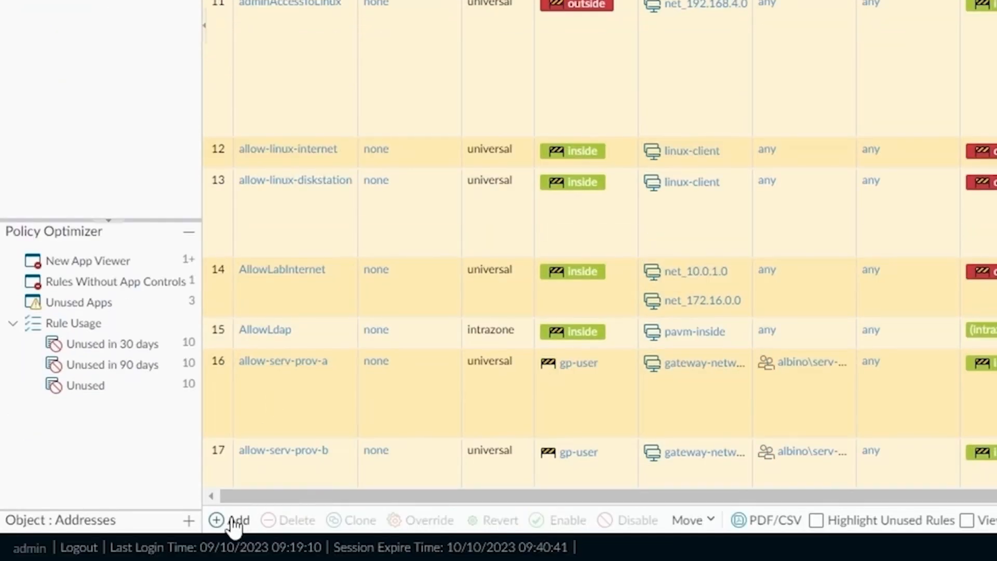
click(234, 526)
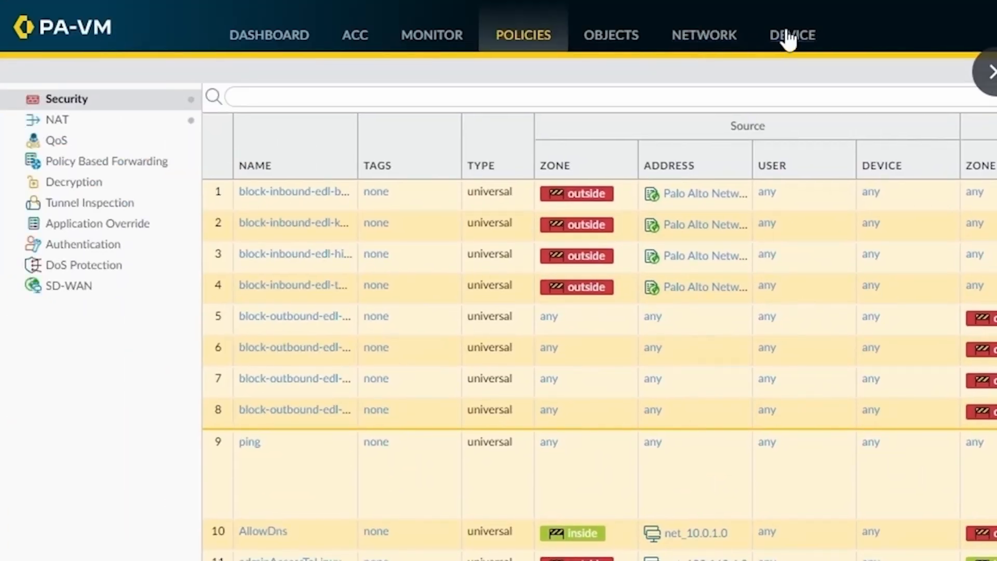
Step: Reopen albino-group-mapping's Group Include List and expand the cn=users container under DC=ad,DC=albino,DC=world
click(787, 38)
click(318, 203)
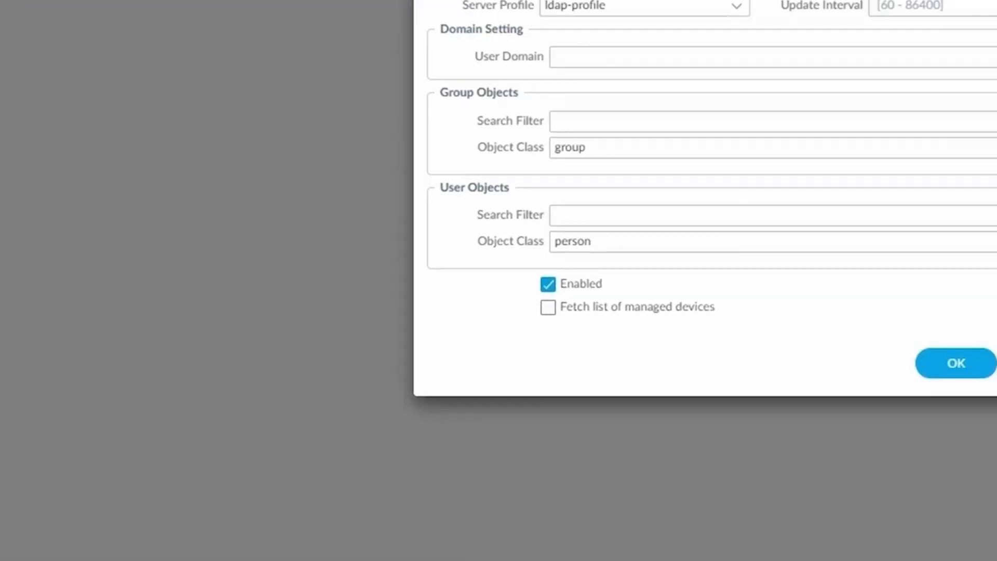
click(534, 103)
click(167, 214)
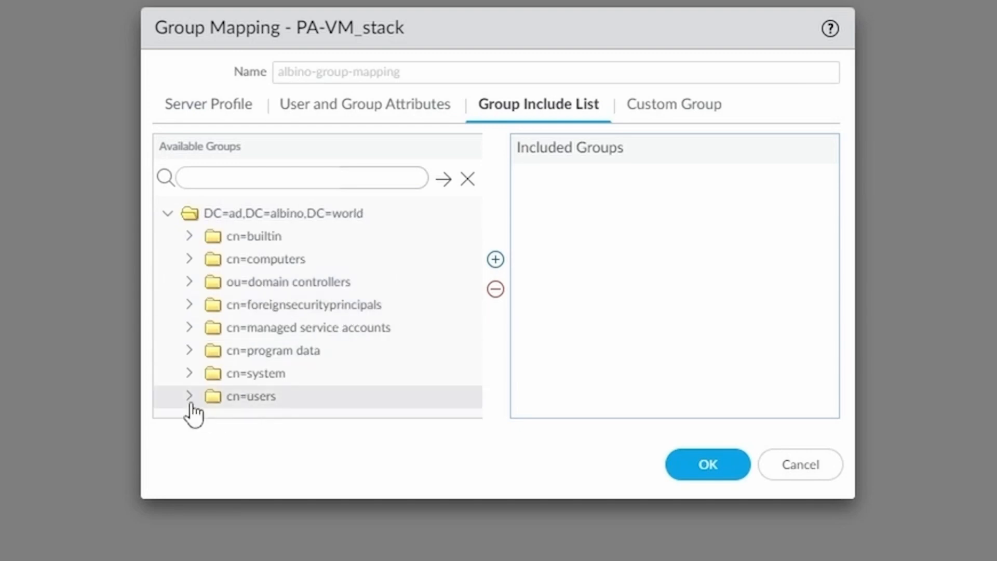
click(189, 396)
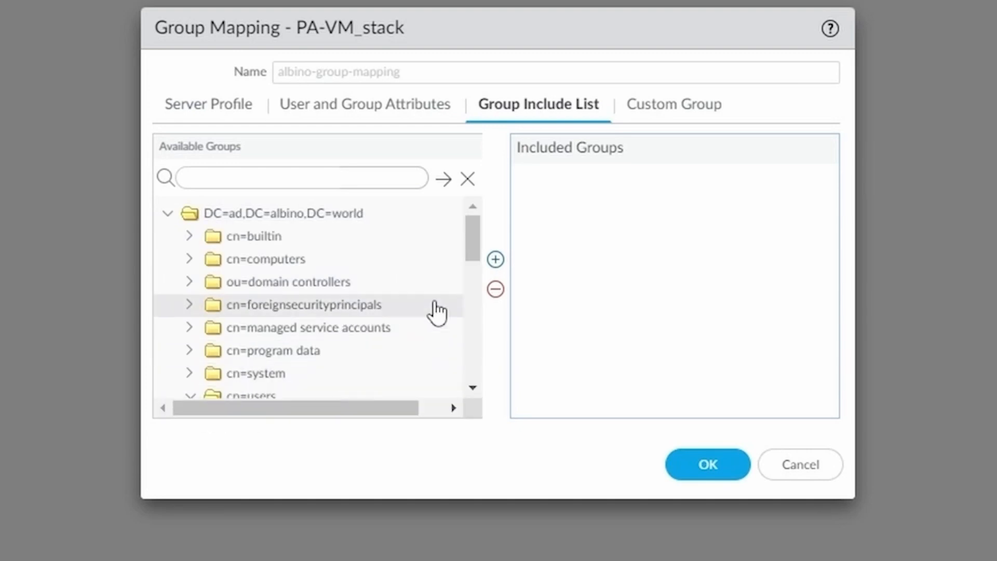
drag(476, 245, 498, 419)
Step: Include serv-prov-a and serv-prov-b, save the group mapping, and return to Security policies
click(313, 363)
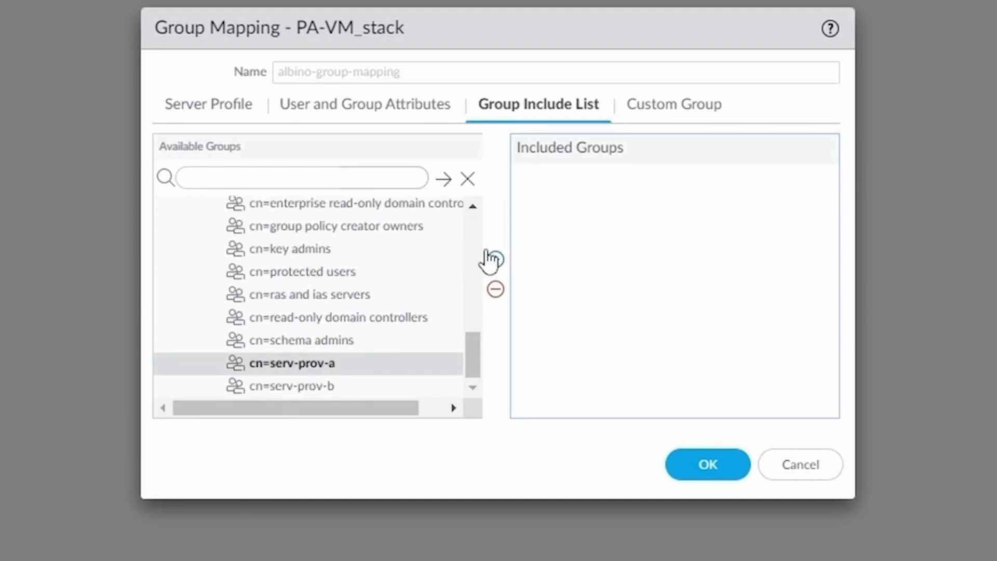
click(495, 259)
click(341, 388)
click(496, 260)
click(704, 474)
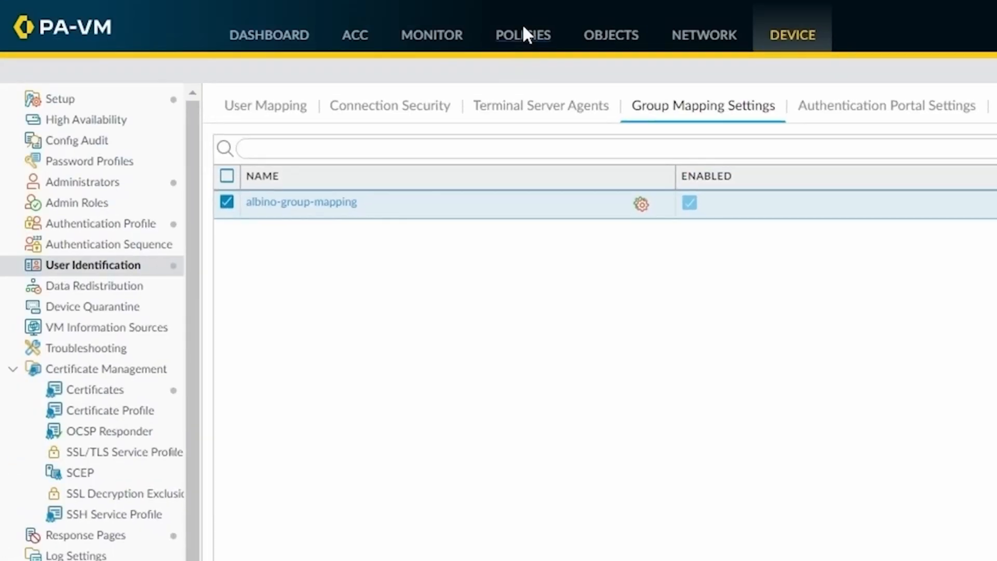
click(522, 26)
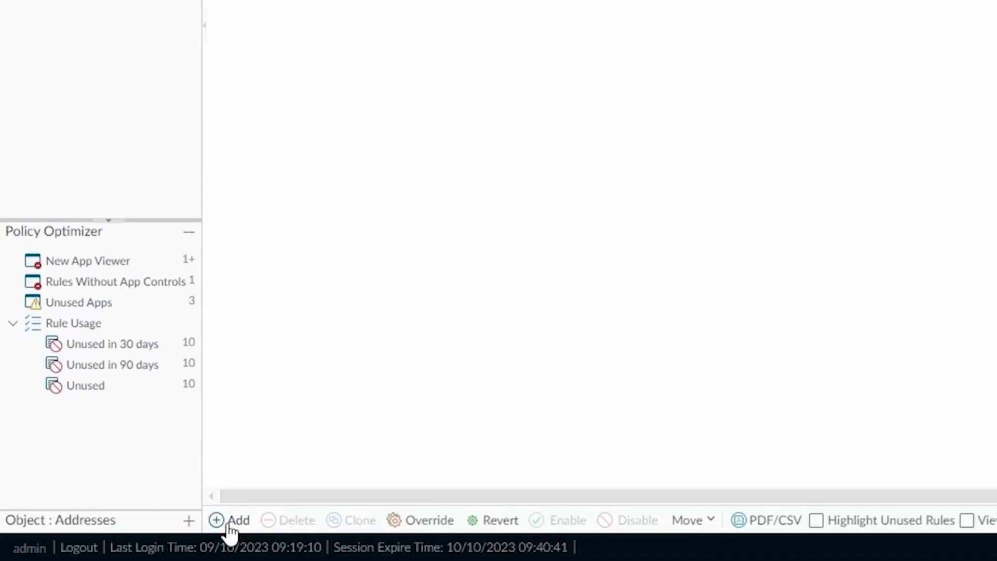
click(227, 520)
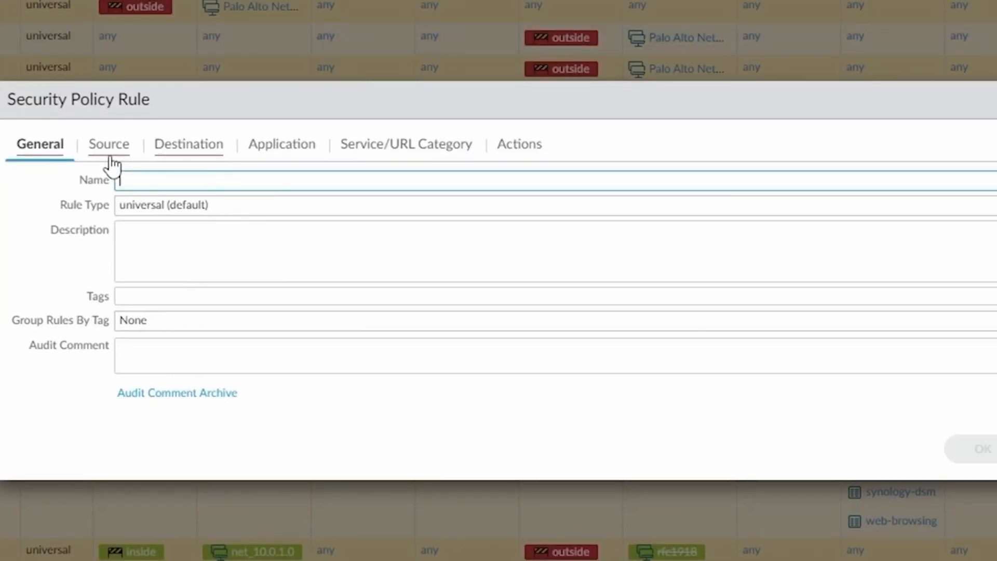
click(110, 146)
click(591, 405)
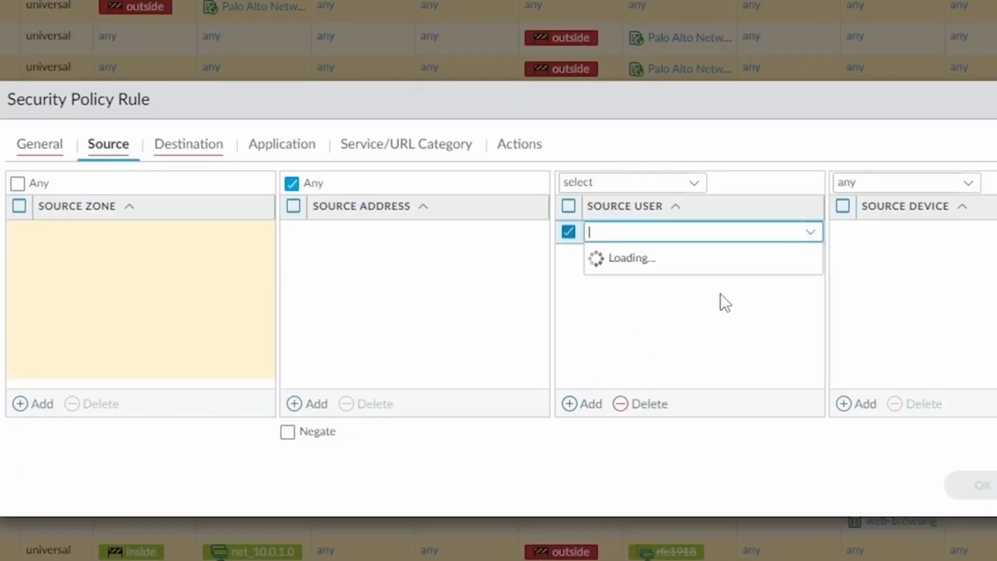
drag(818, 307, 824, 494)
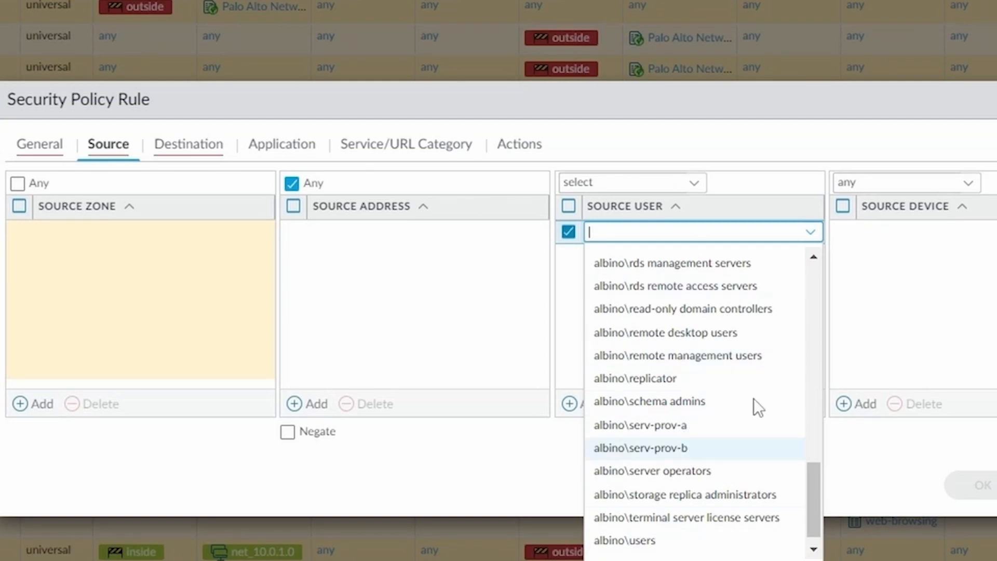
click(696, 426)
click(674, 270)
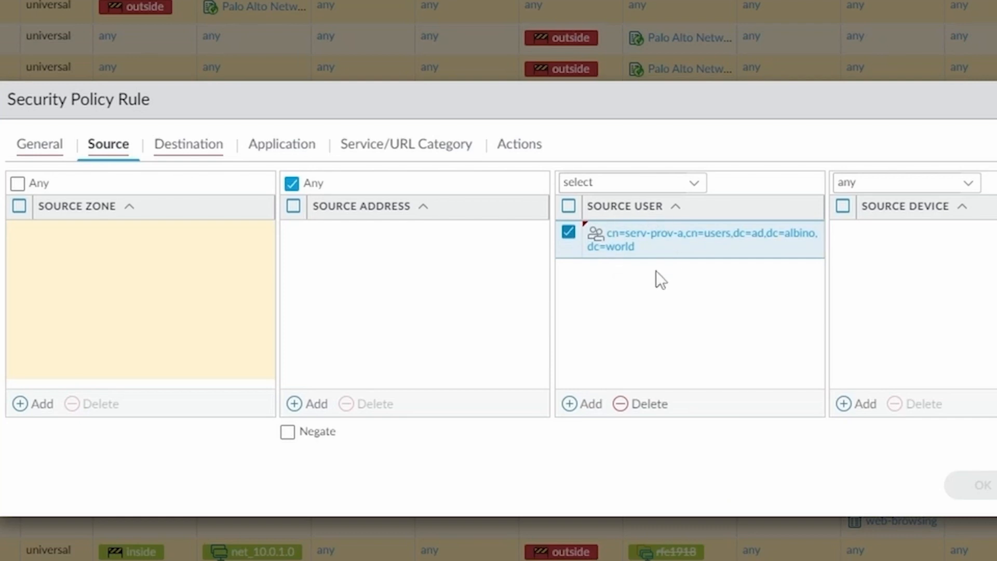
click(586, 405)
drag(818, 300, 827, 559)
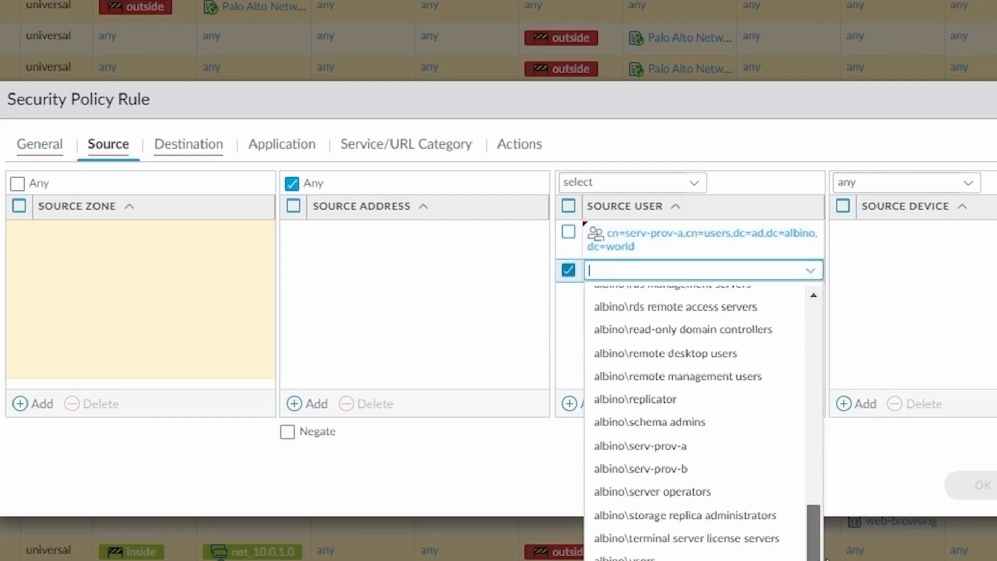
click(681, 469)
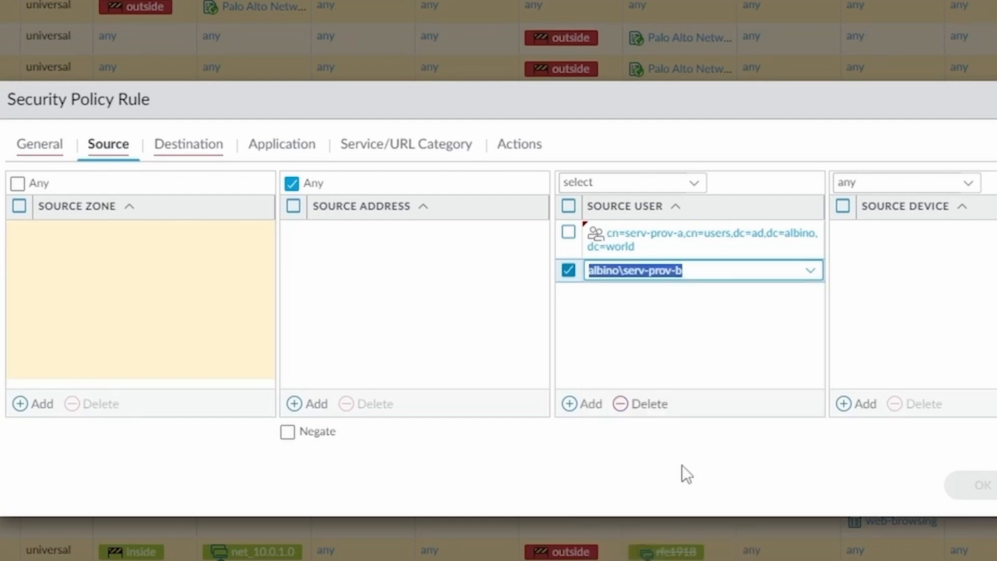
click(962, 485)
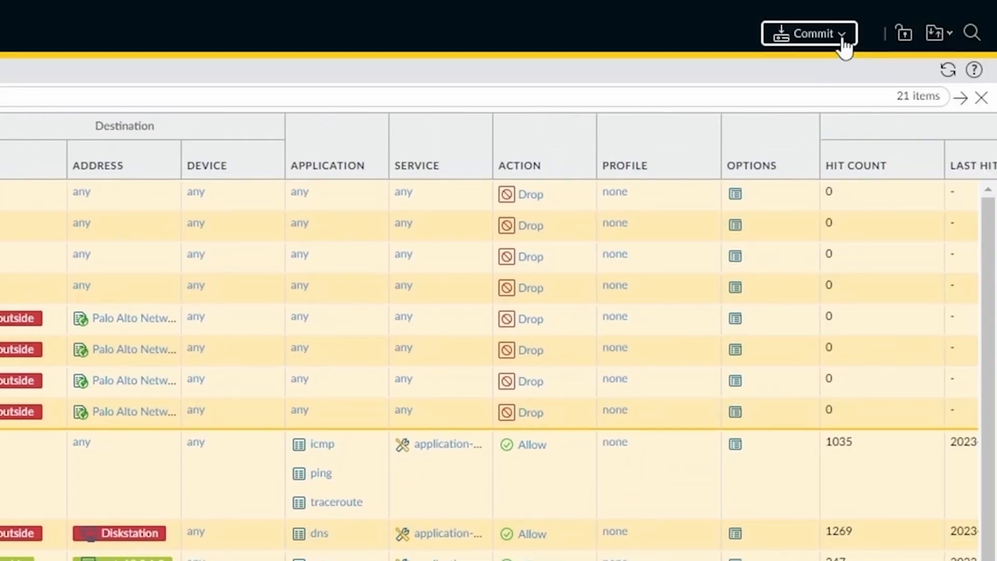
Step: Commit the configuration, then start a new security rule at its Source settings
click(839, 35)
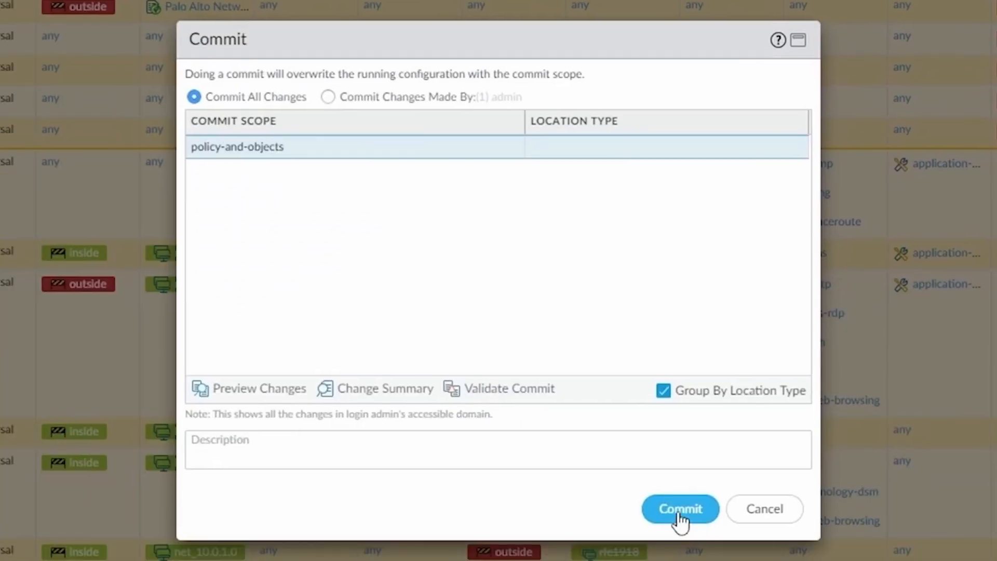
click(681, 512)
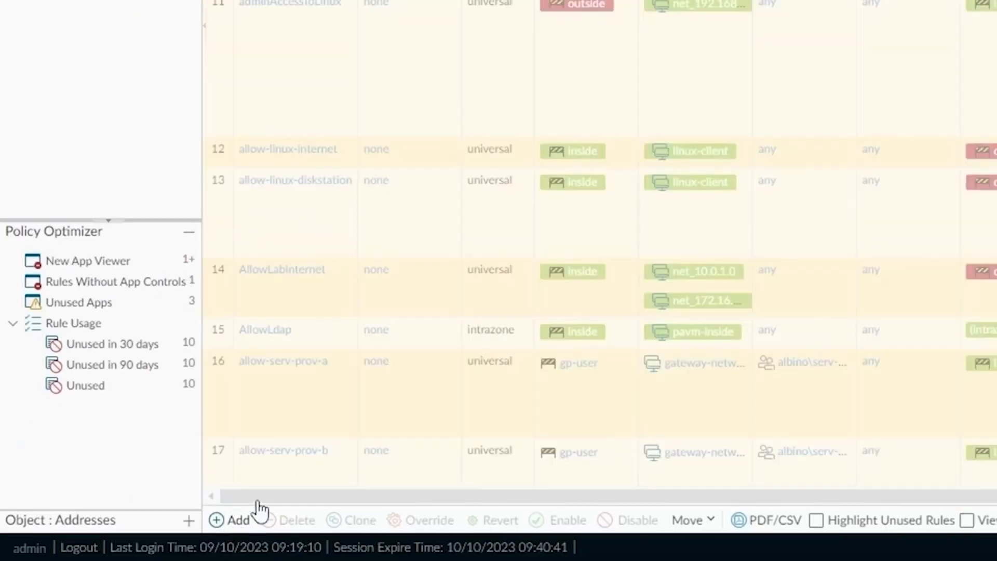
click(258, 512)
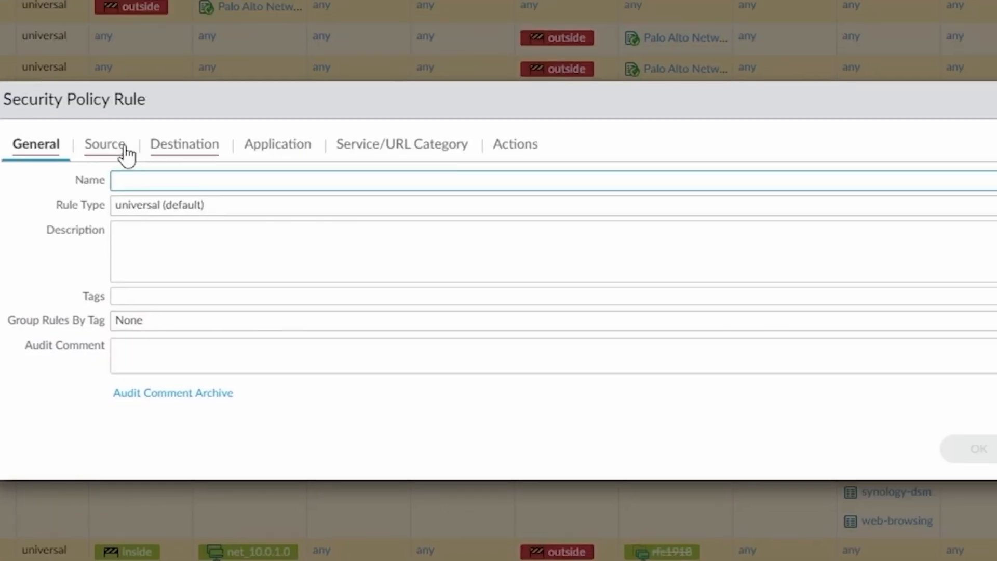
click(119, 147)
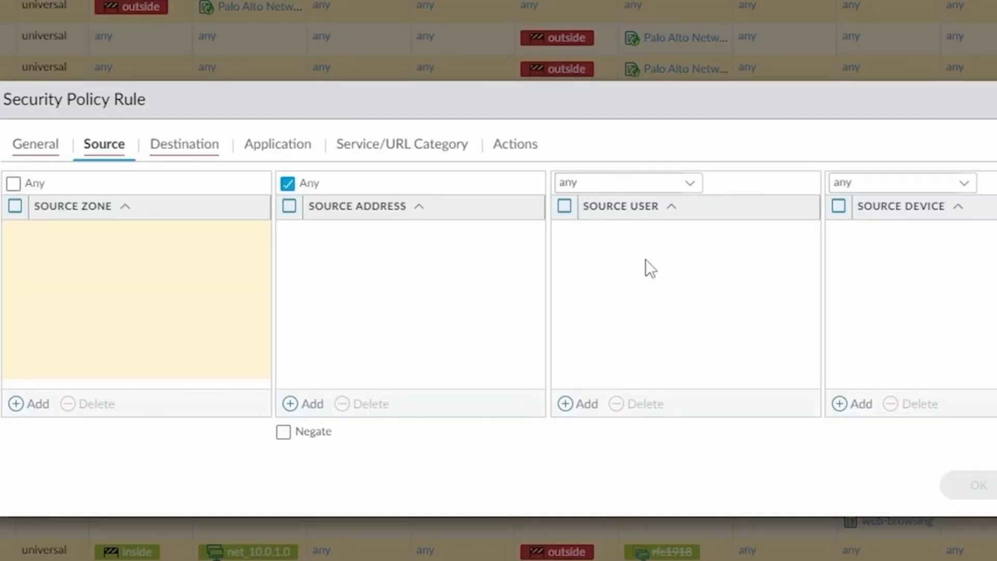
Step: Add a Source User entry to the new rule, typing 'cn=' as its value
click(586, 404)
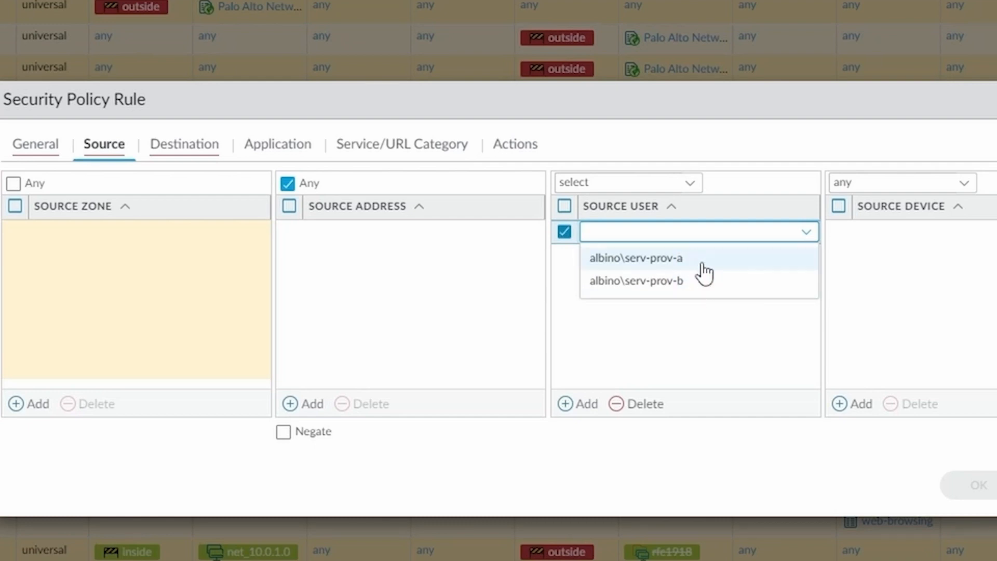
click(686, 282)
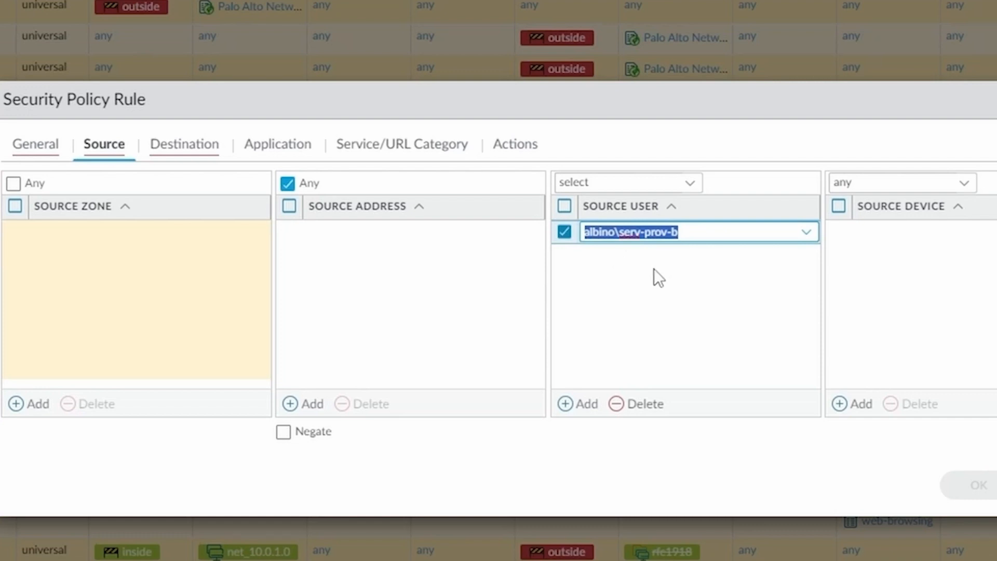
text(cd)
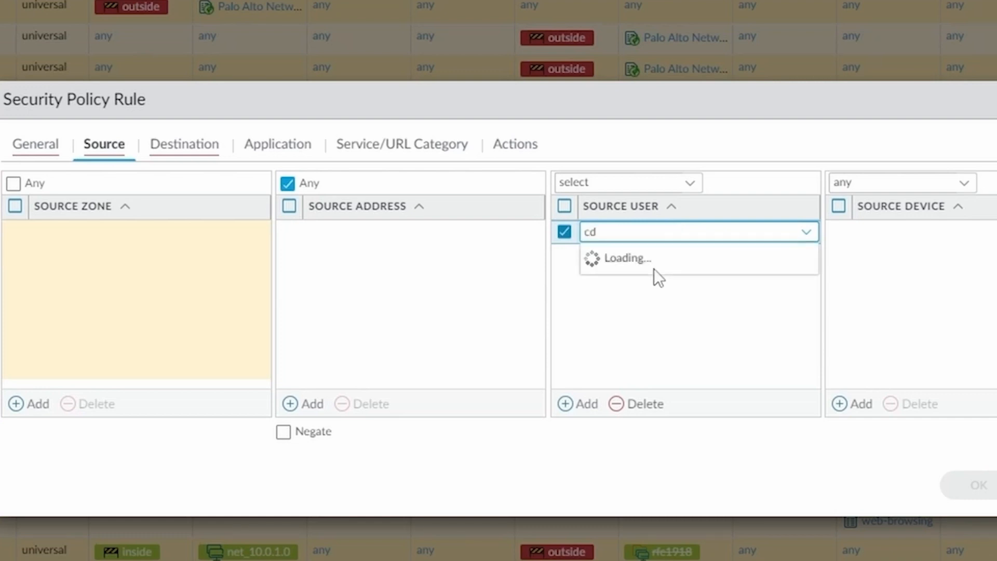
key(BackSpace)
text(n=)
click(657, 308)
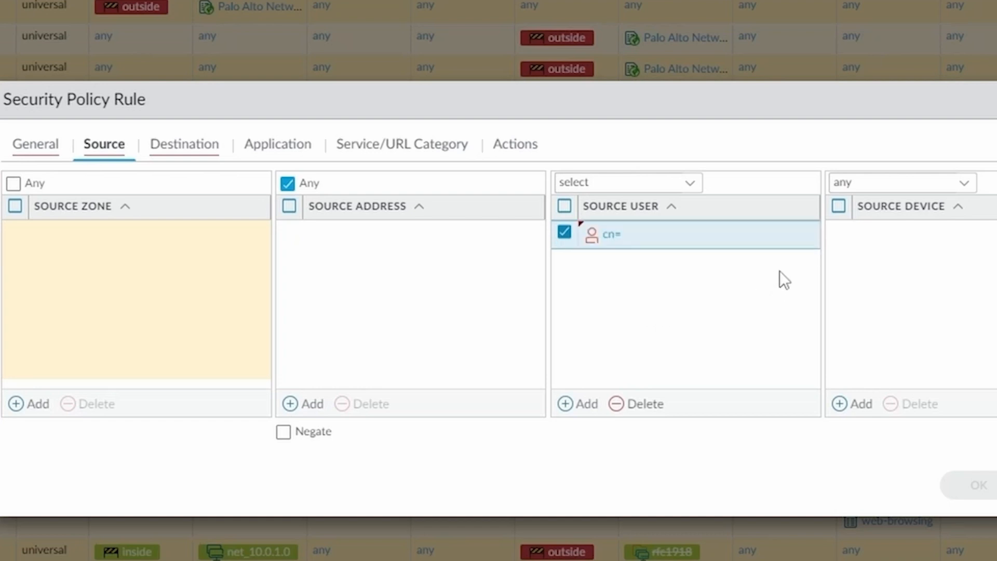
click(769, 248)
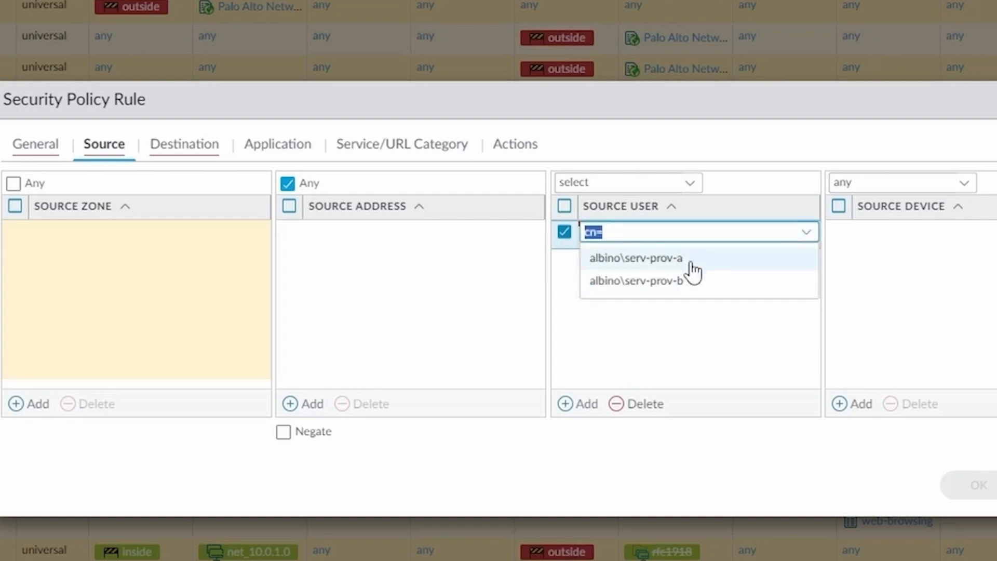